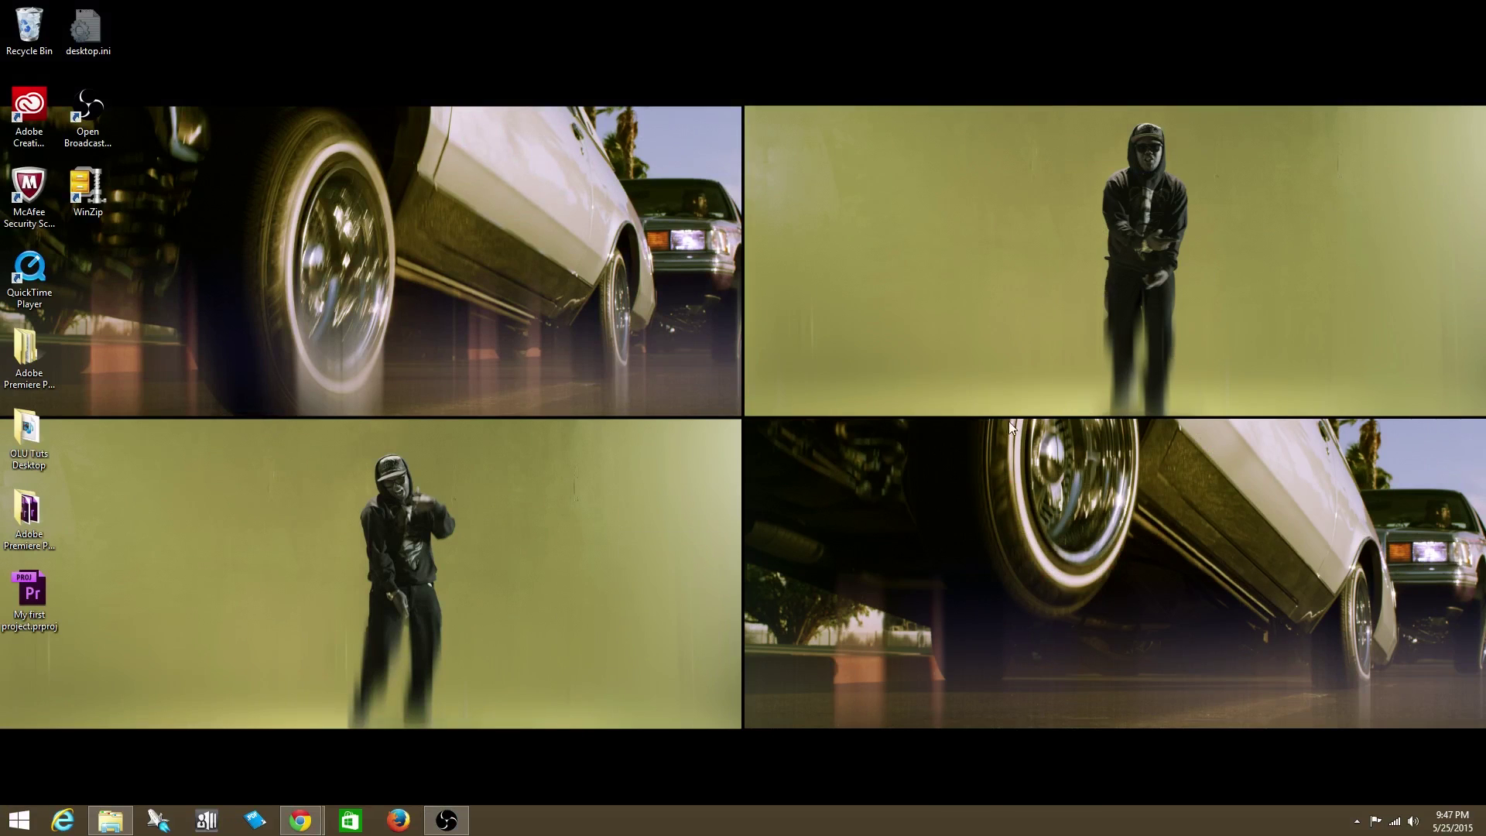
- Launch Adobe Premiere Pro CC 2014 from the installed apps
click(19, 819)
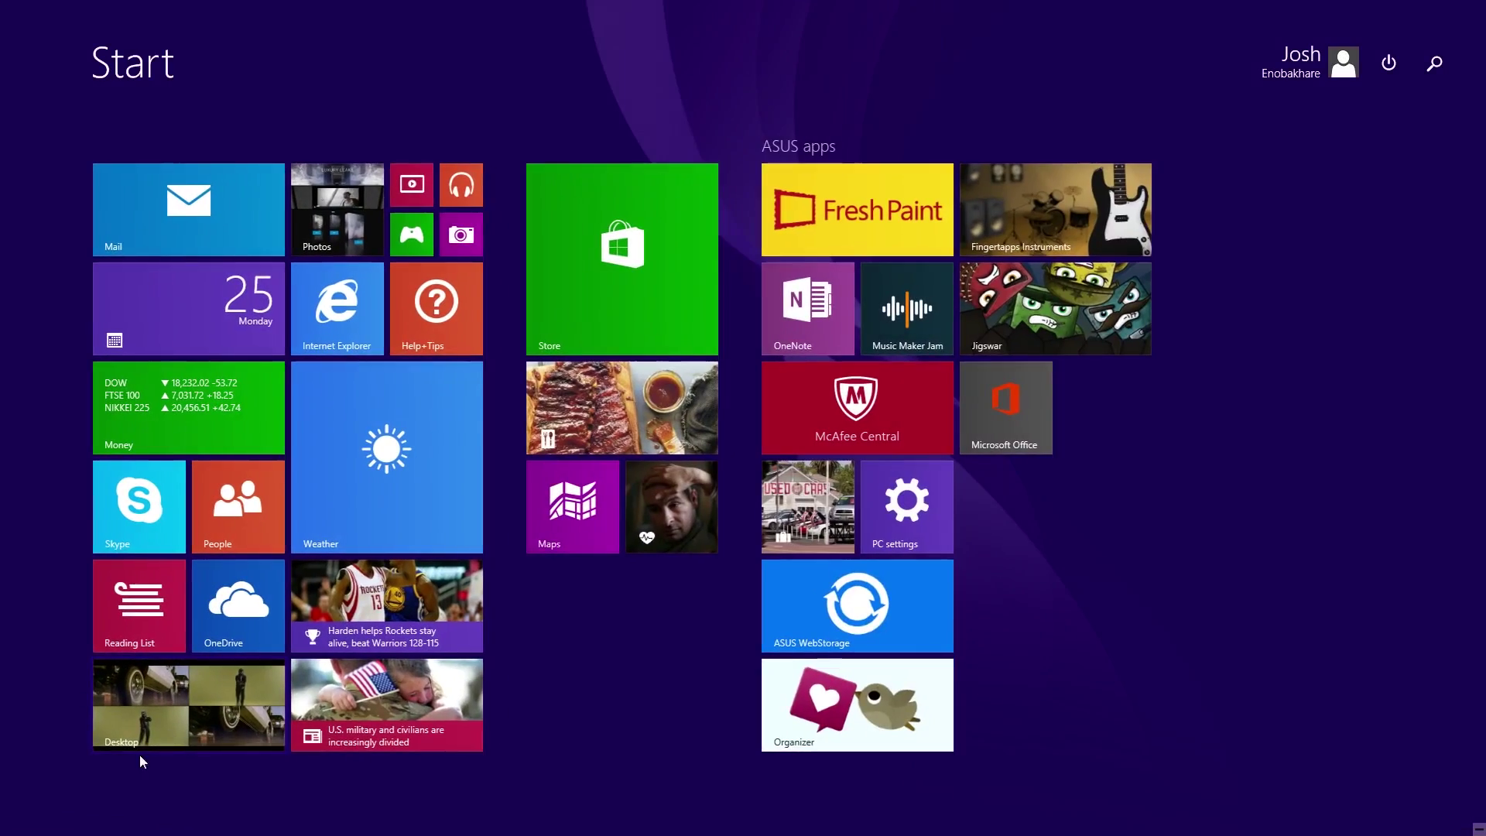
click(104, 791)
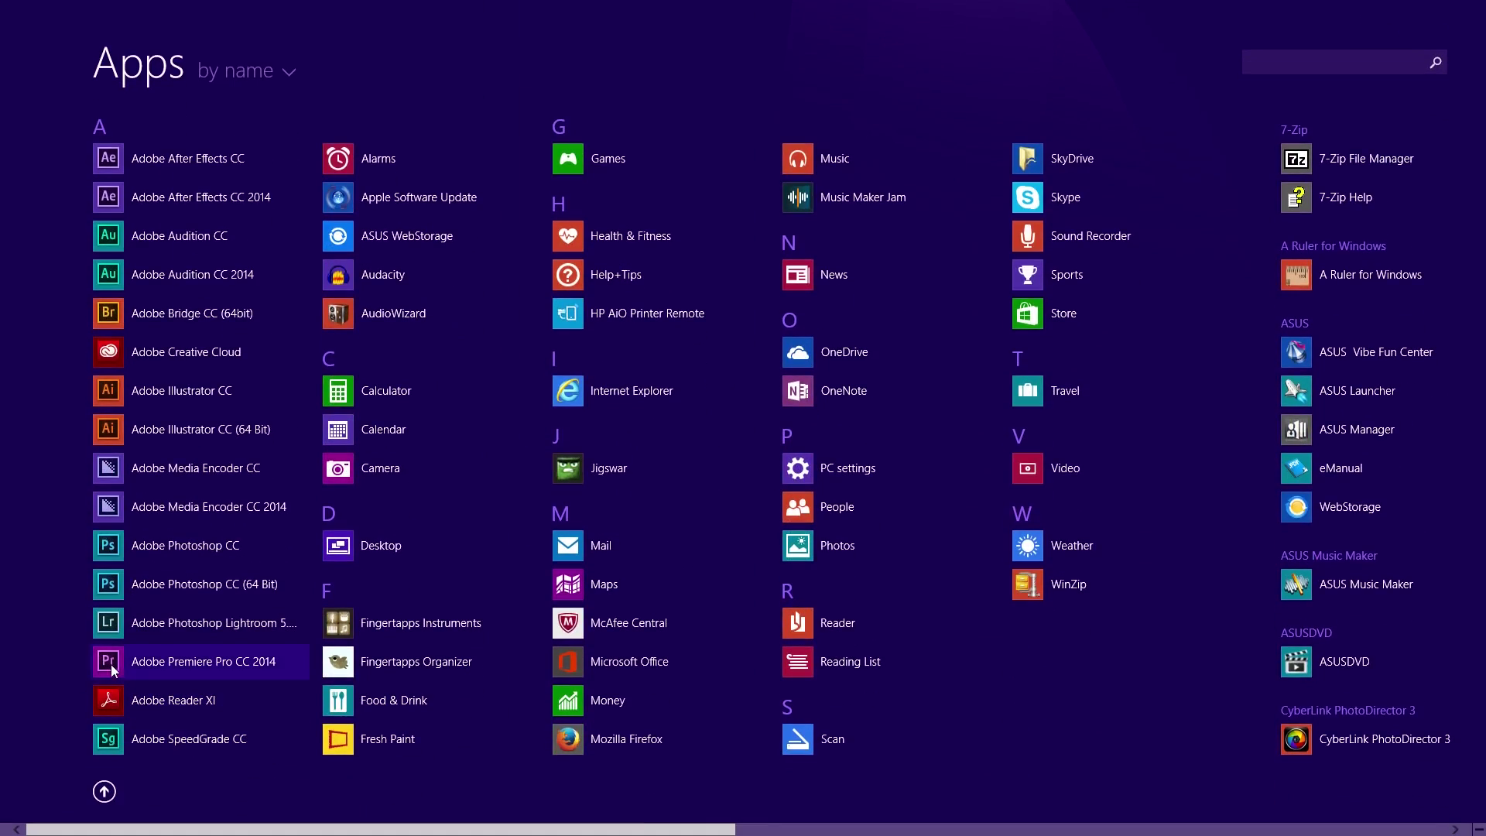
click(108, 658)
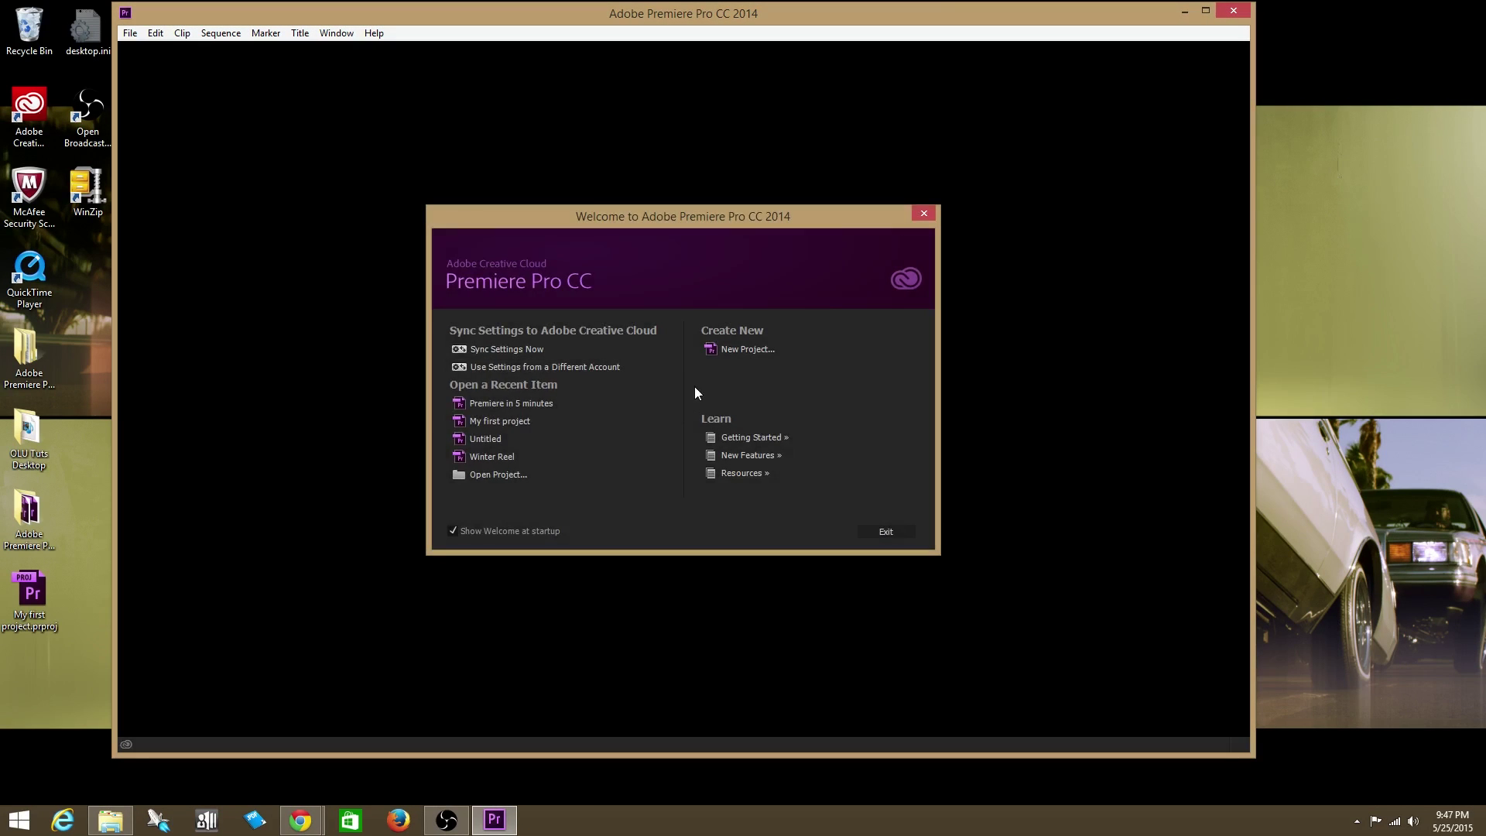
- Start a new project named Music Video and set its save location to the Desktop
click(738, 348)
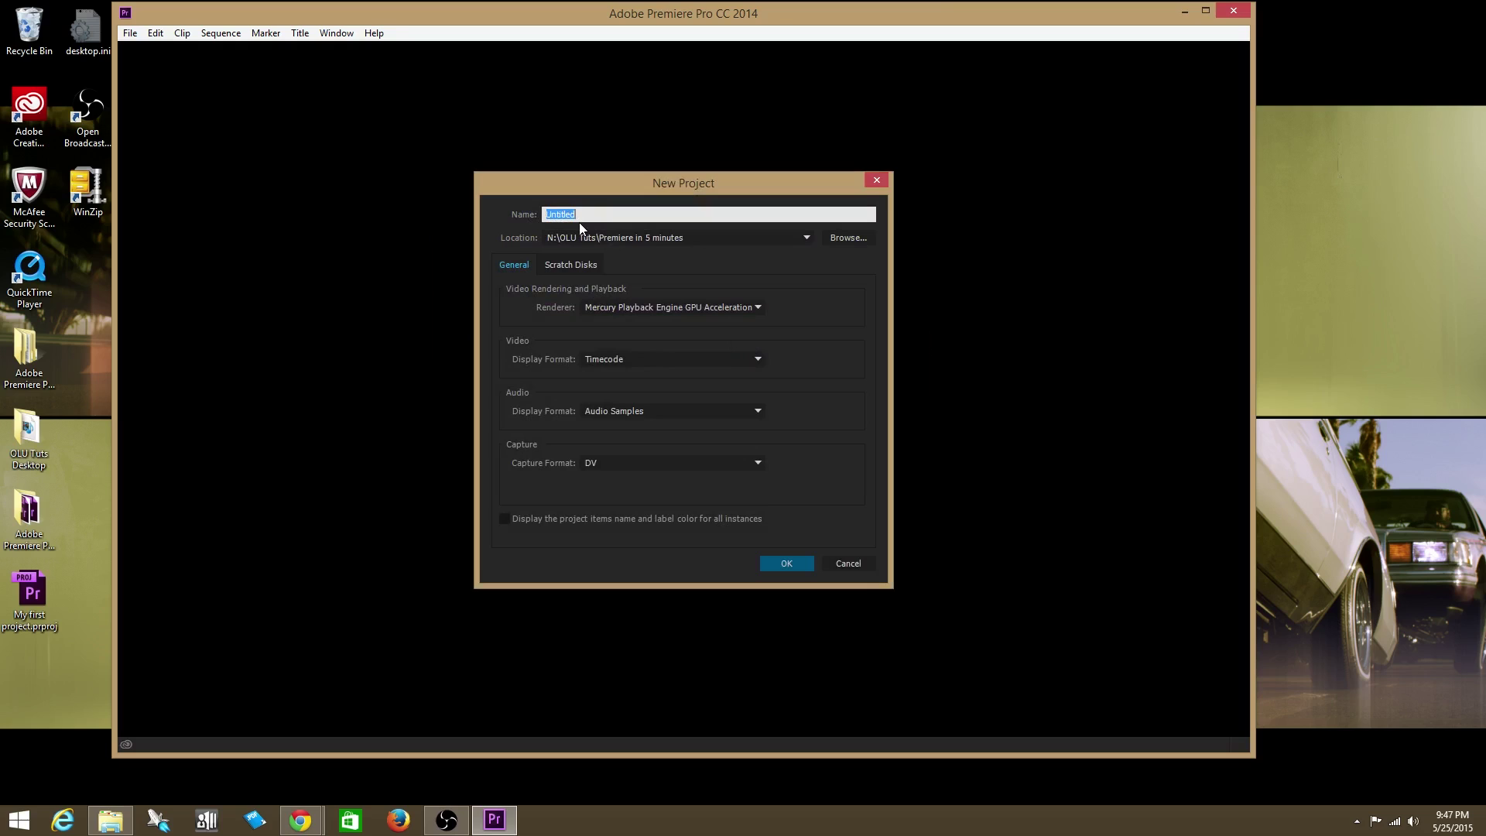
text(Music Video)
click(849, 238)
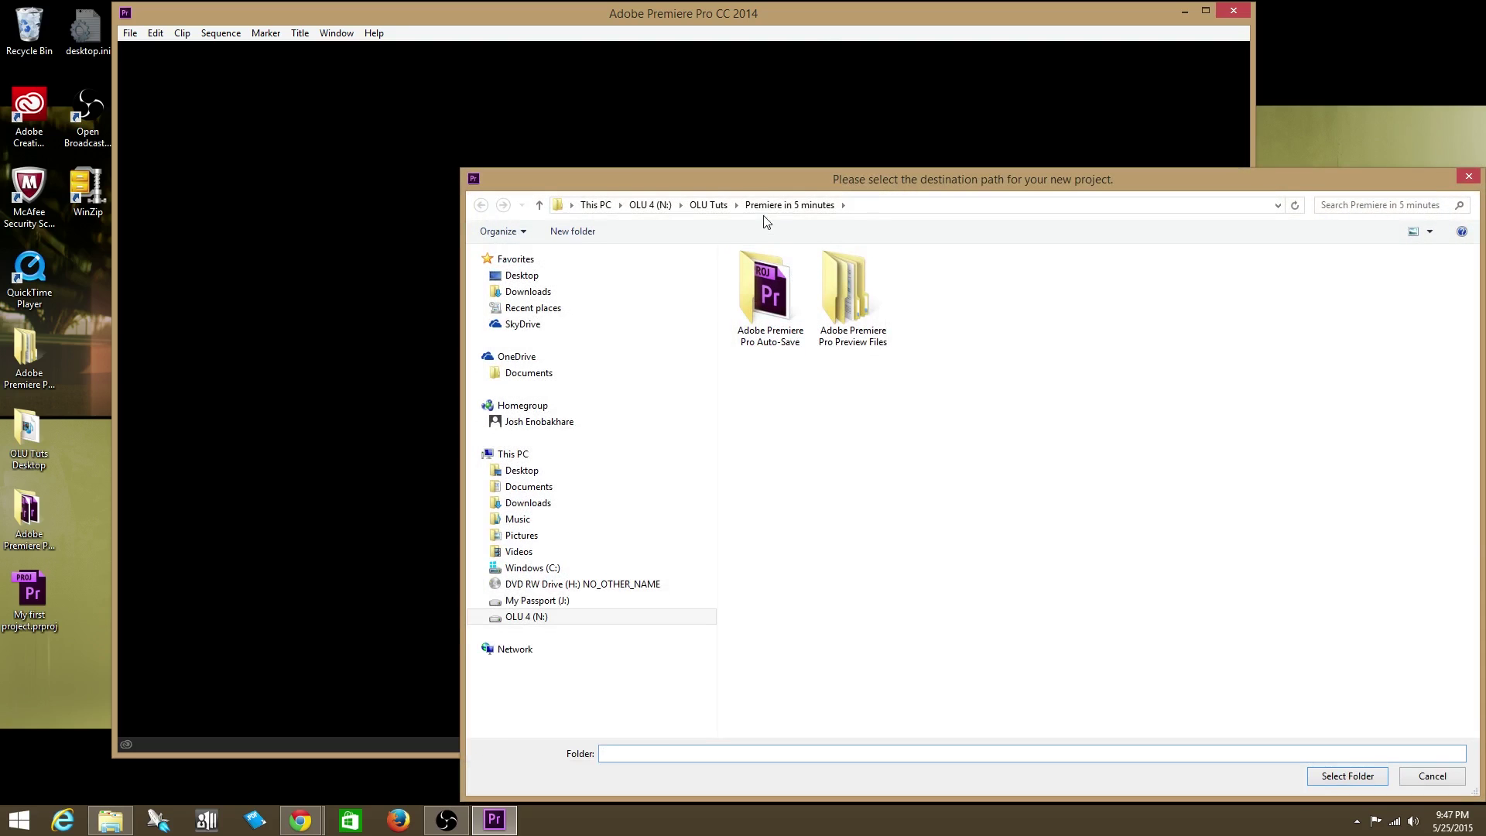
drag(757, 190, 664, 64)
click(429, 345)
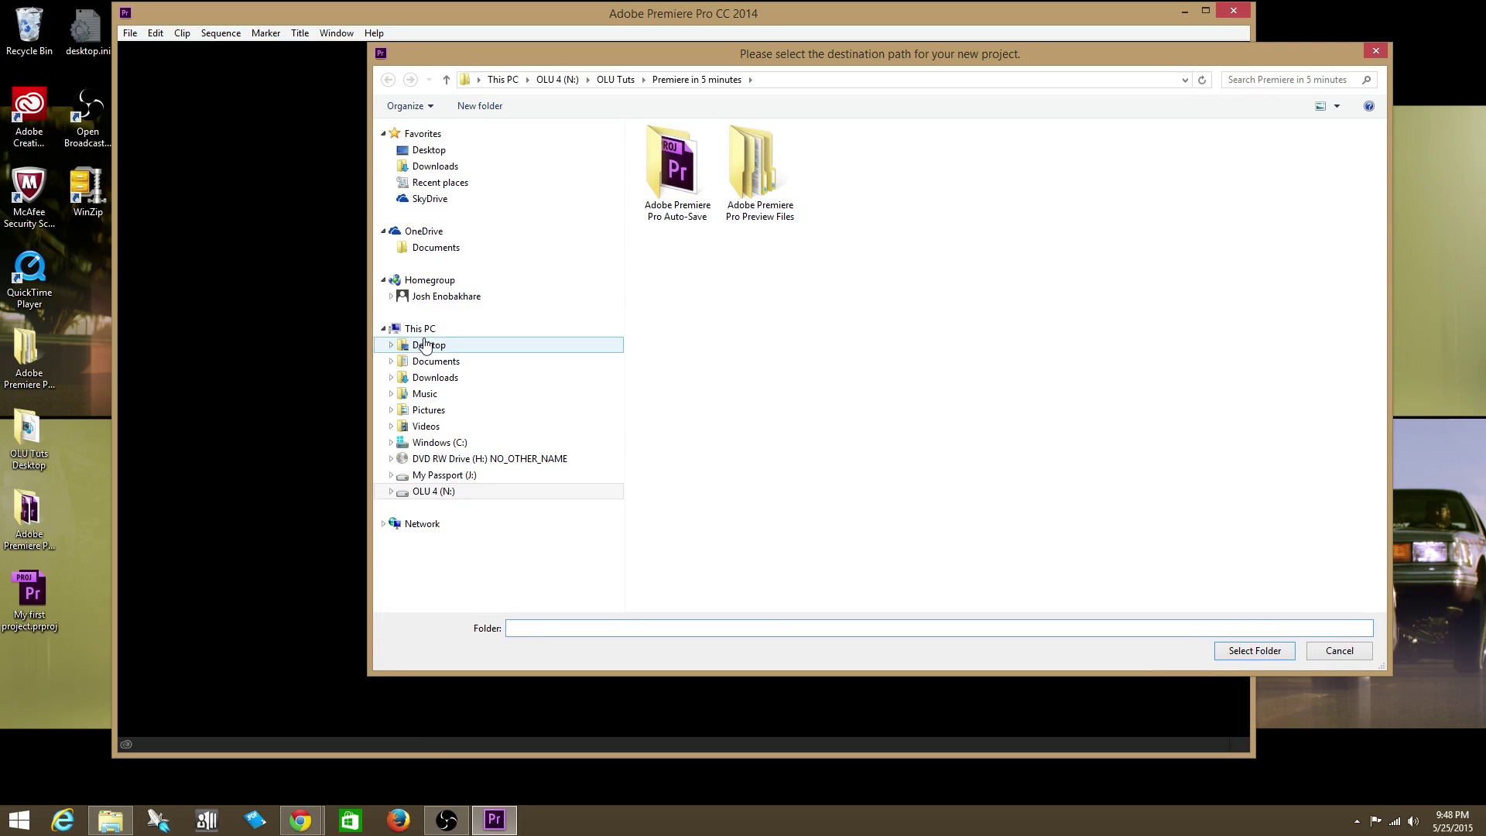
click(1241, 650)
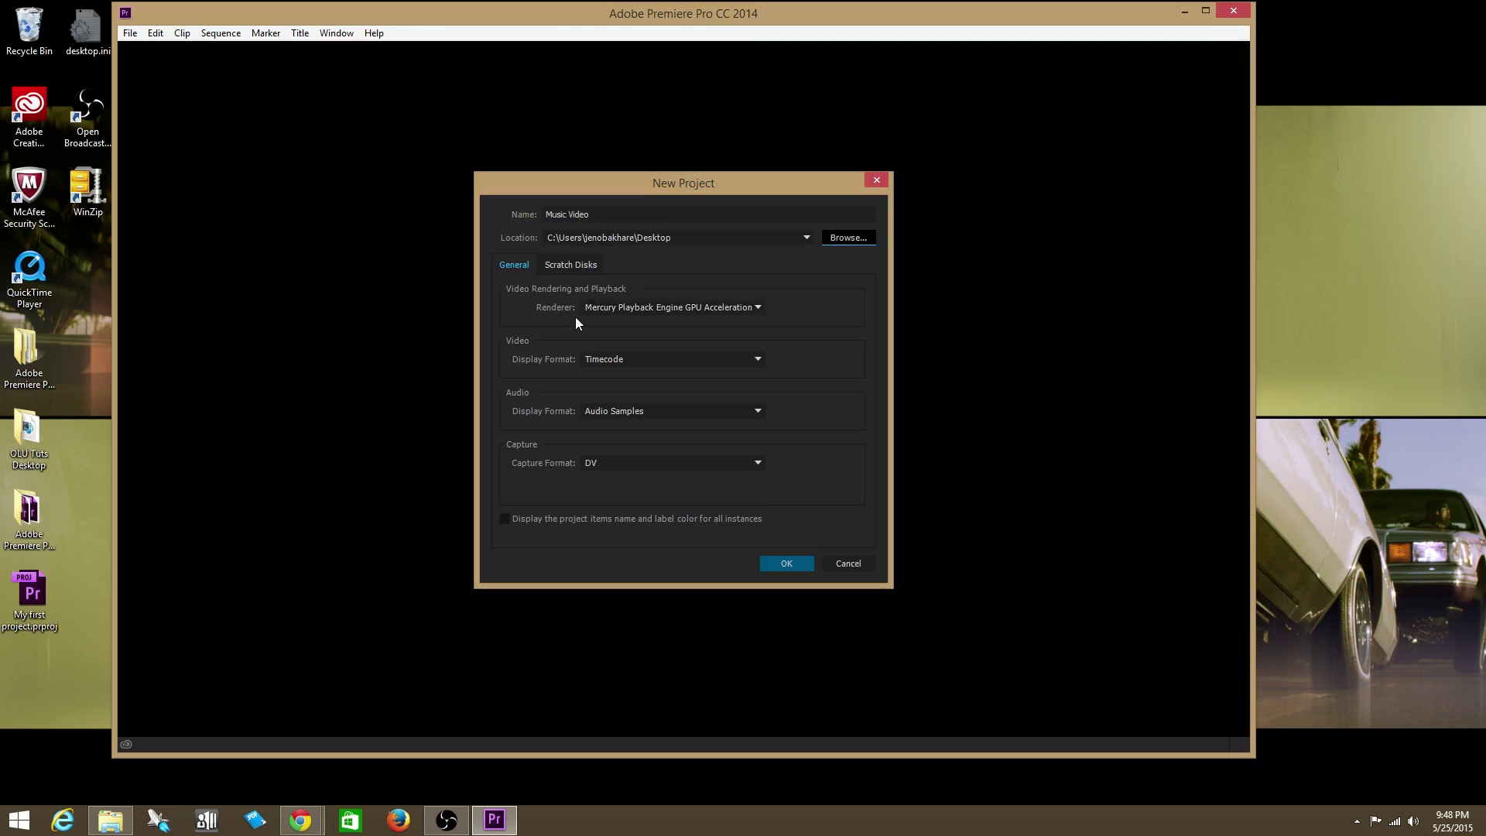
- Switch the renderer to Mercury Playback Engine Software Only and back to Mercury Playback Engine GPU Acceleration (CUDA)
click(607, 309)
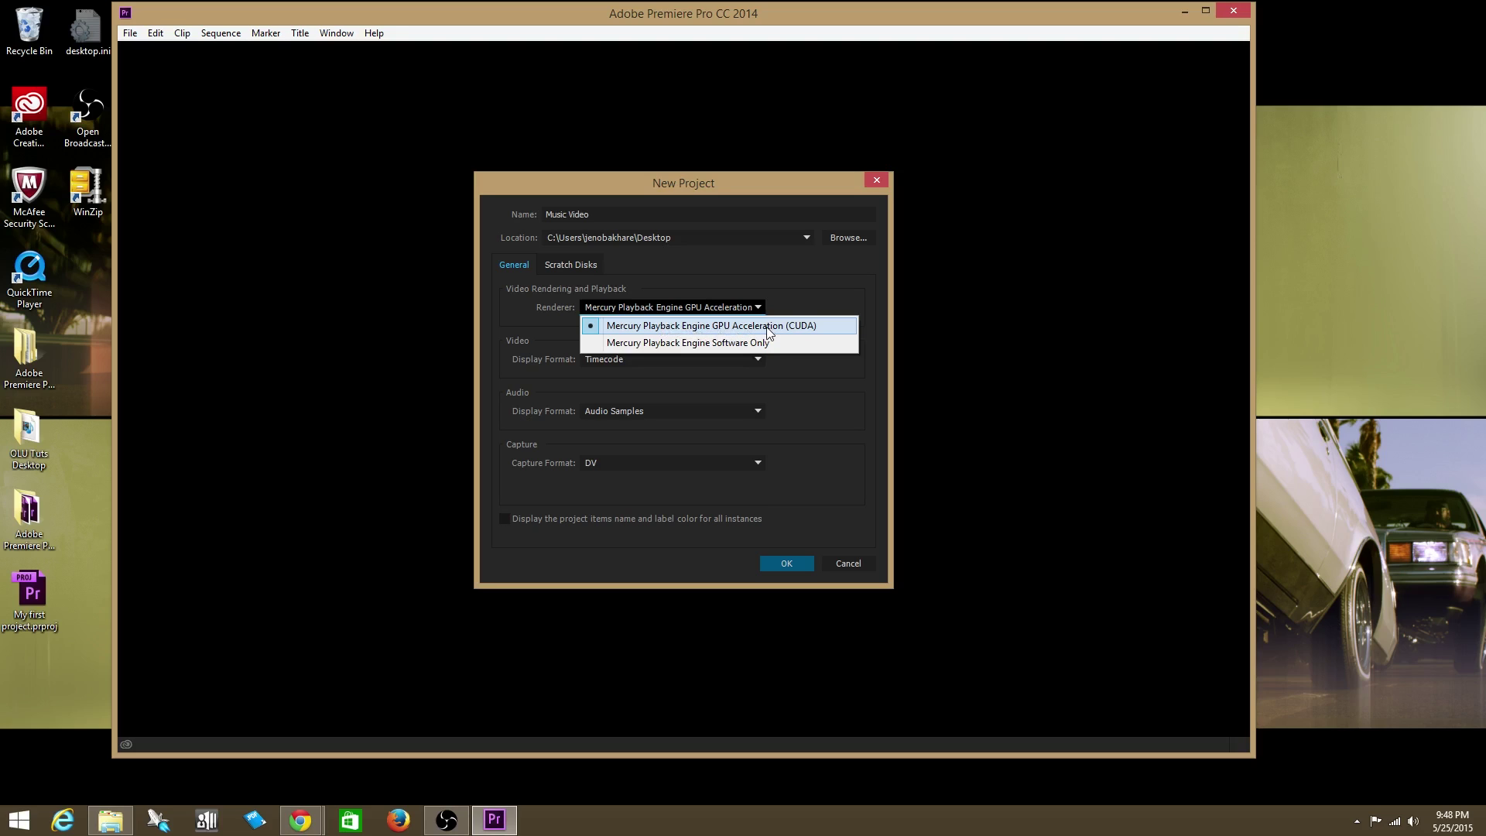
click(728, 346)
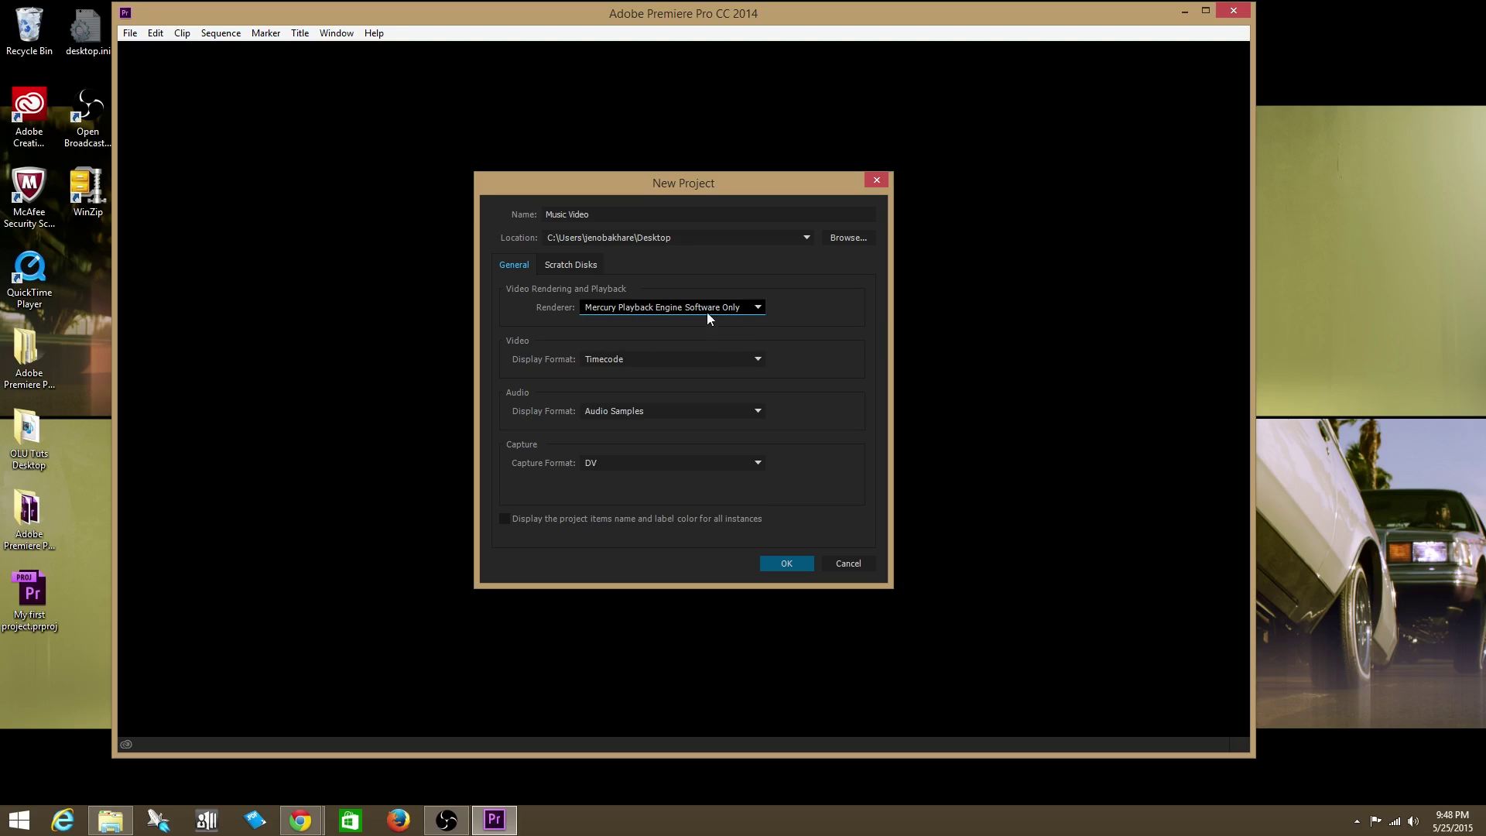
click(707, 311)
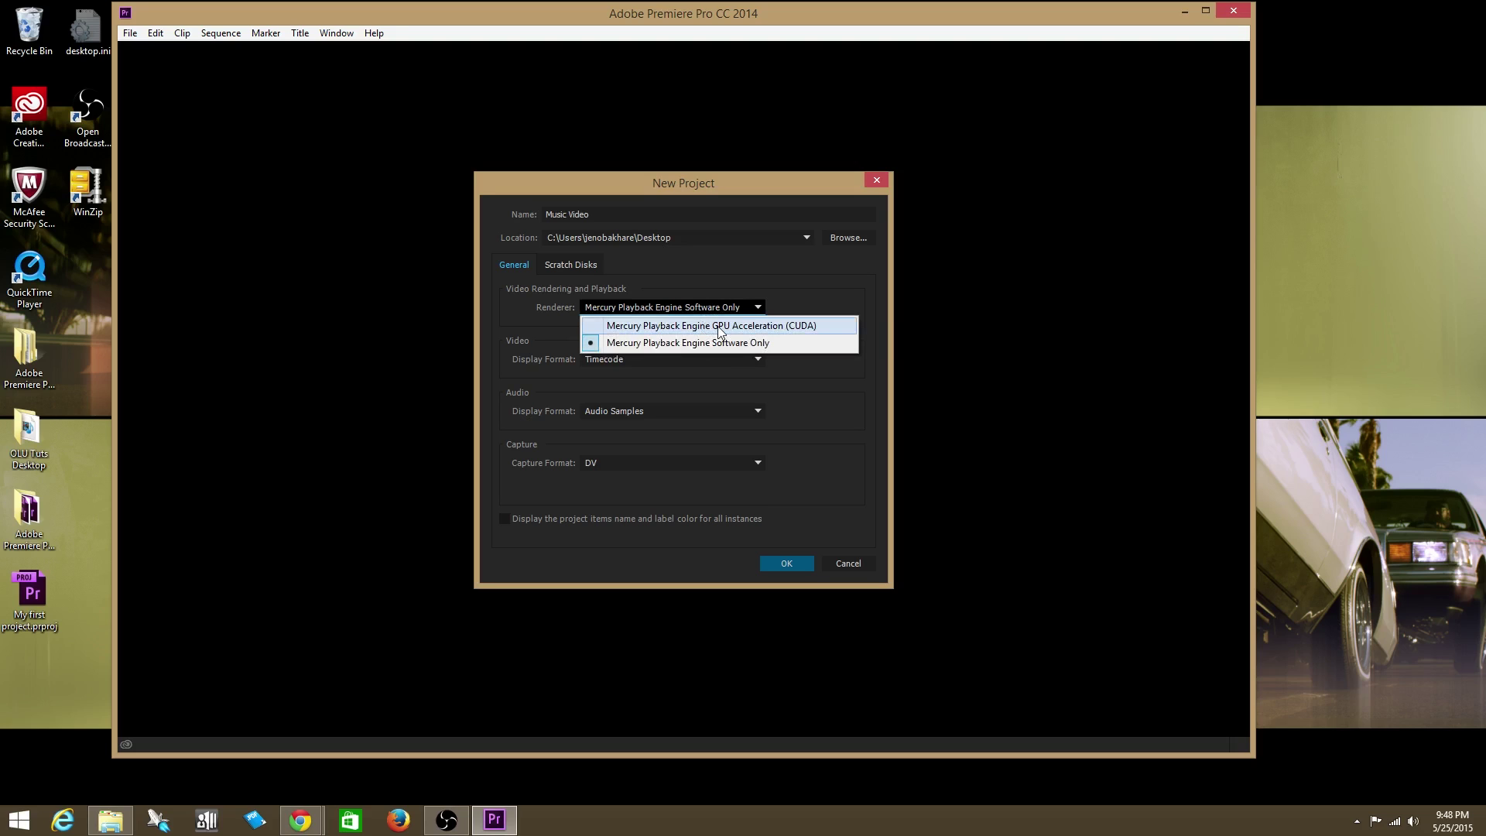
click(751, 326)
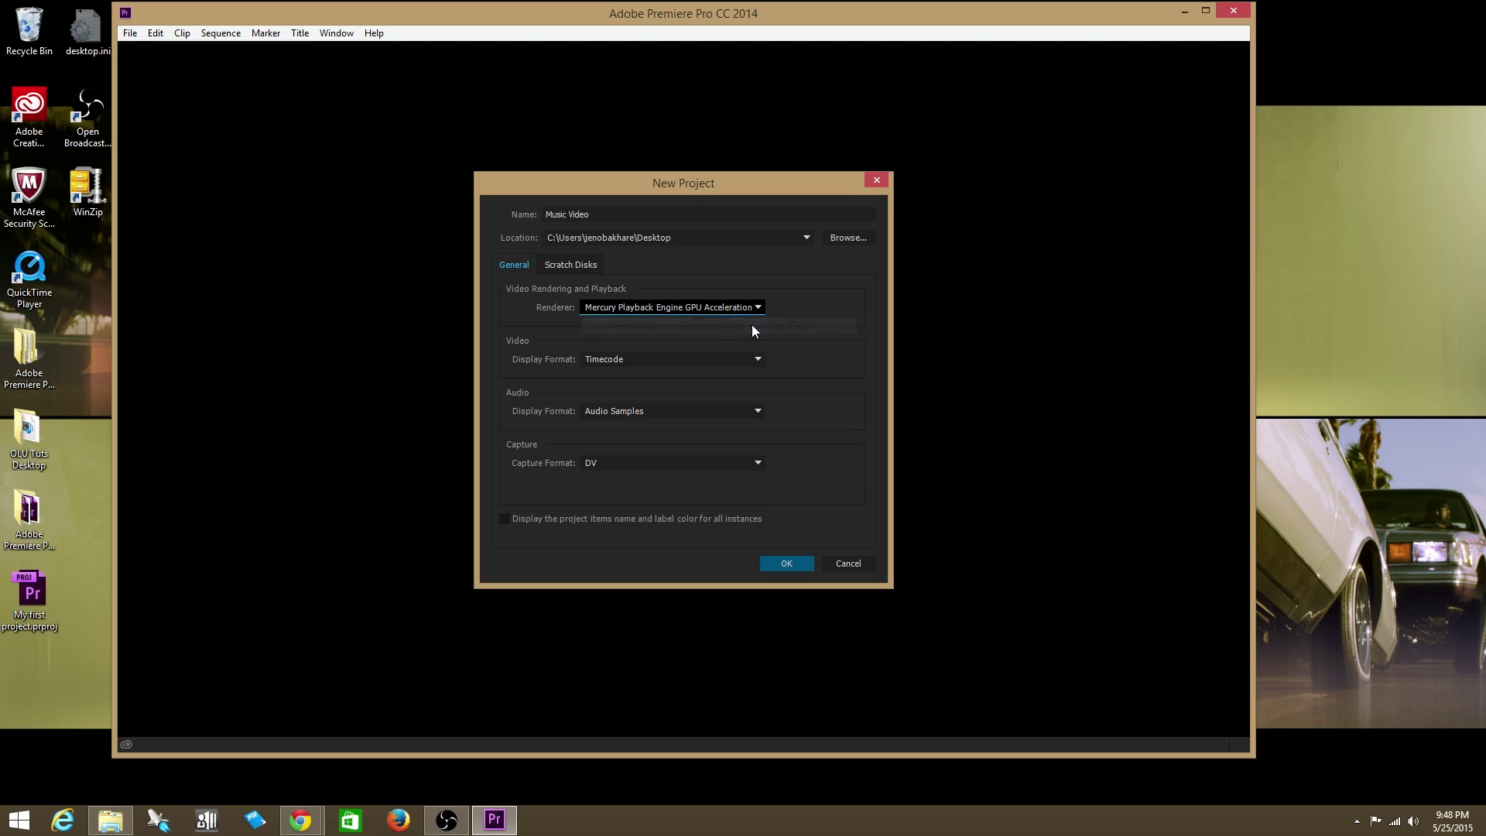
- Create the project with the current settings and maximize the editing window
click(801, 564)
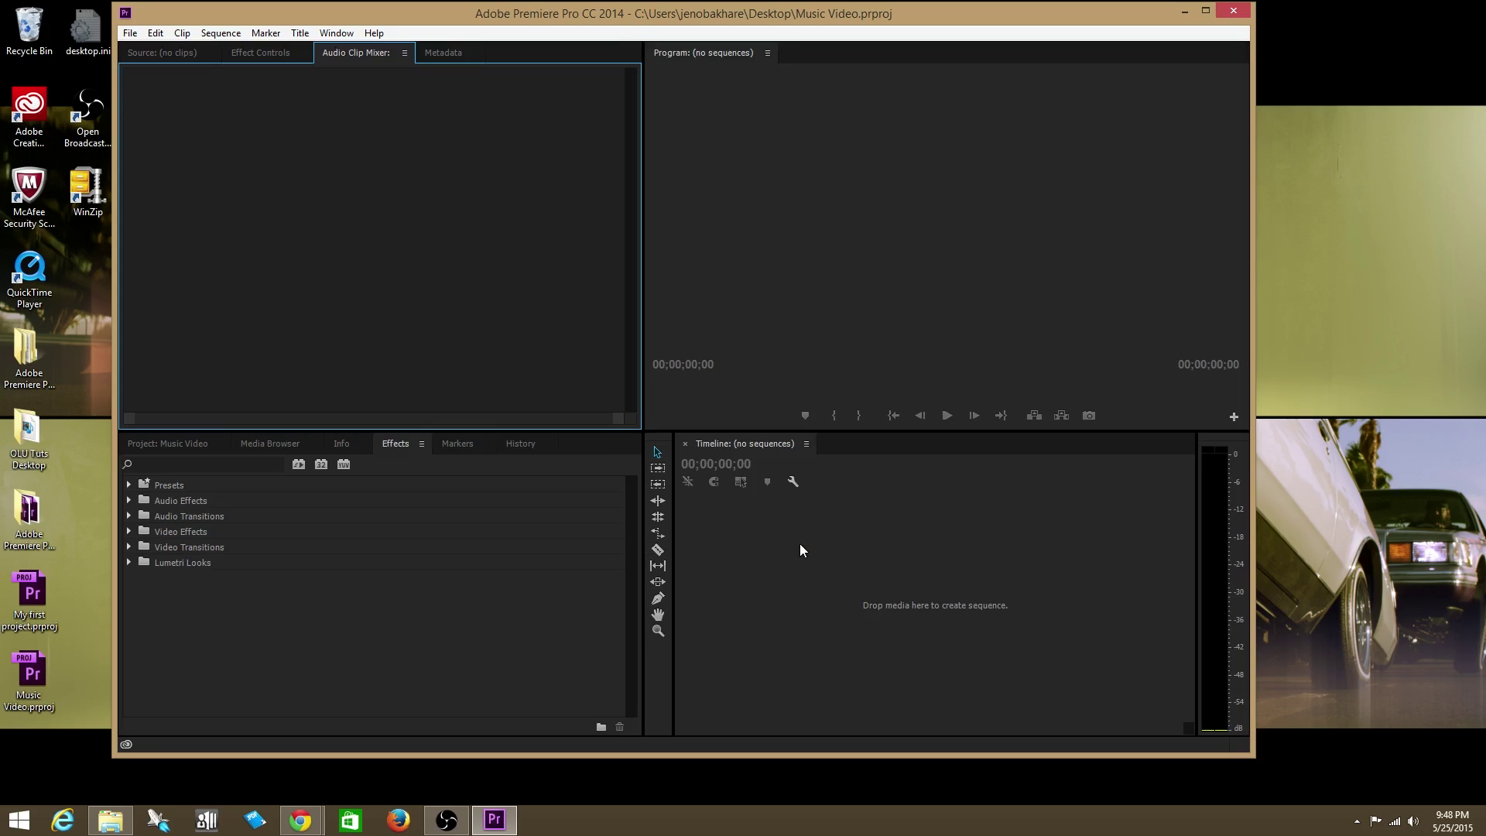
click(1205, 12)
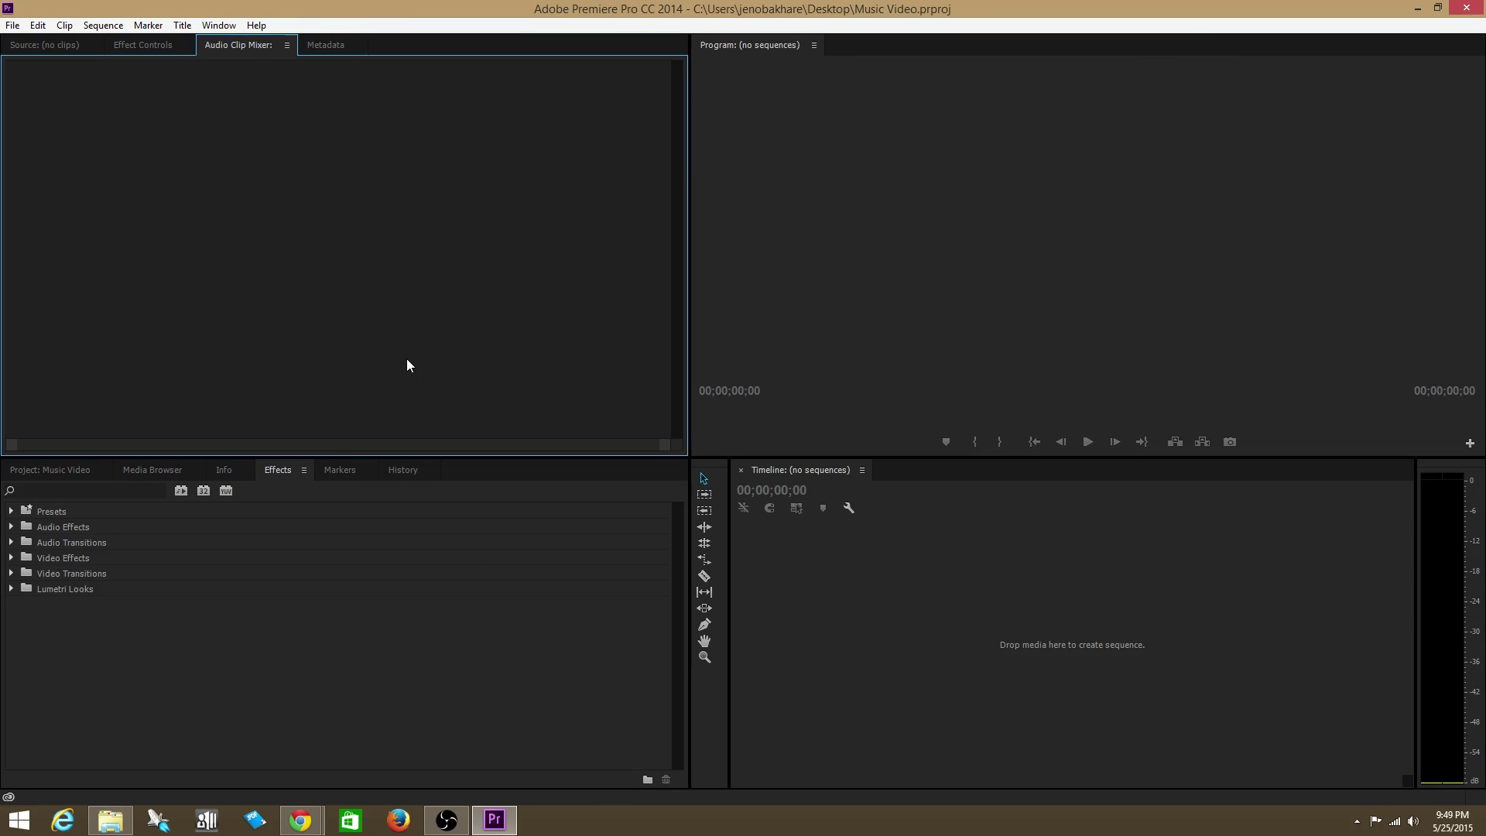
- Import the four FP114 video clips into the project from the FP114 folder inside OLU Tuts Desktop
click(69, 473)
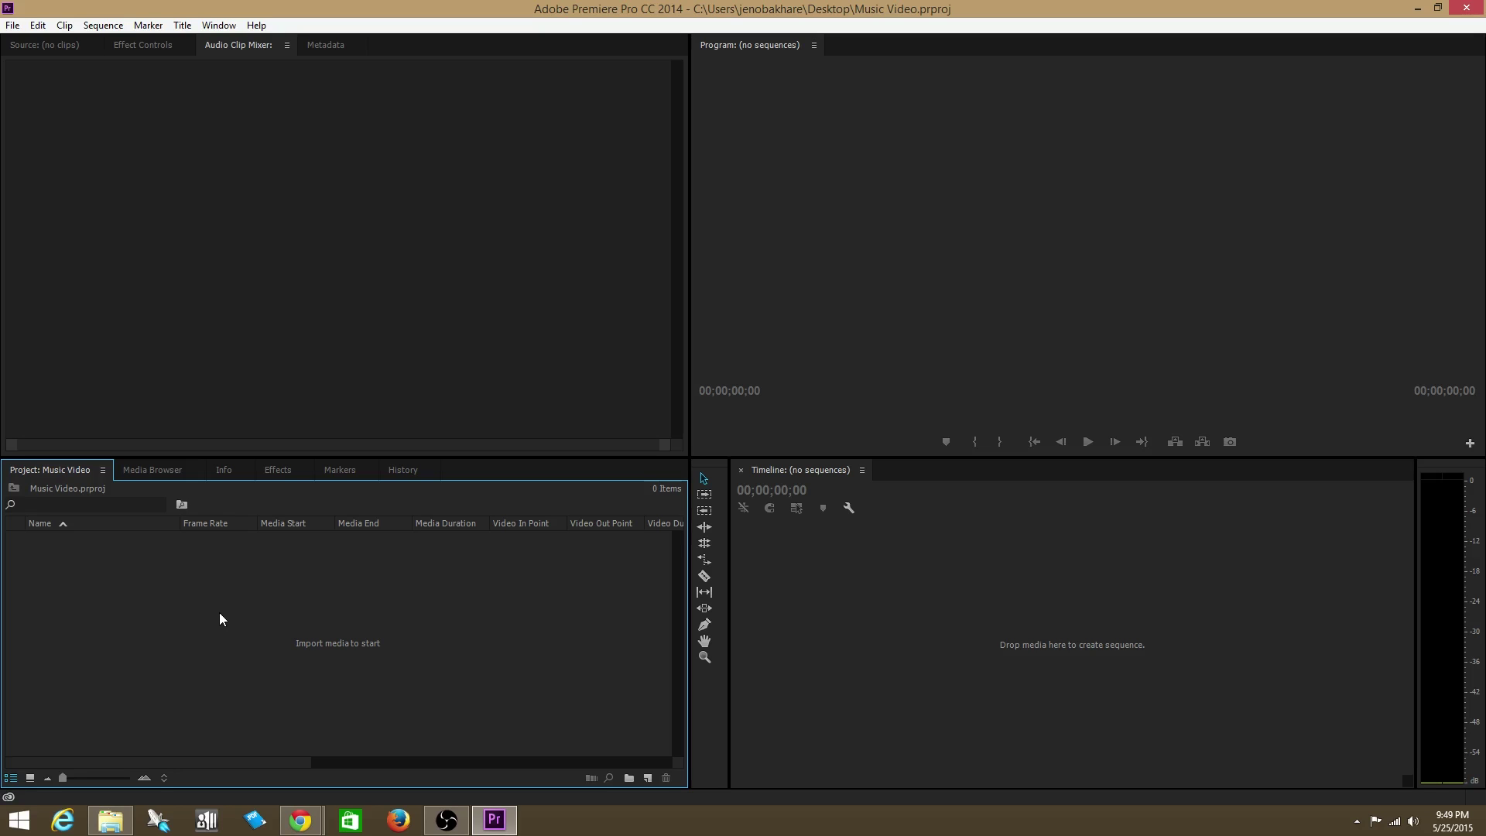
right_click(195, 604)
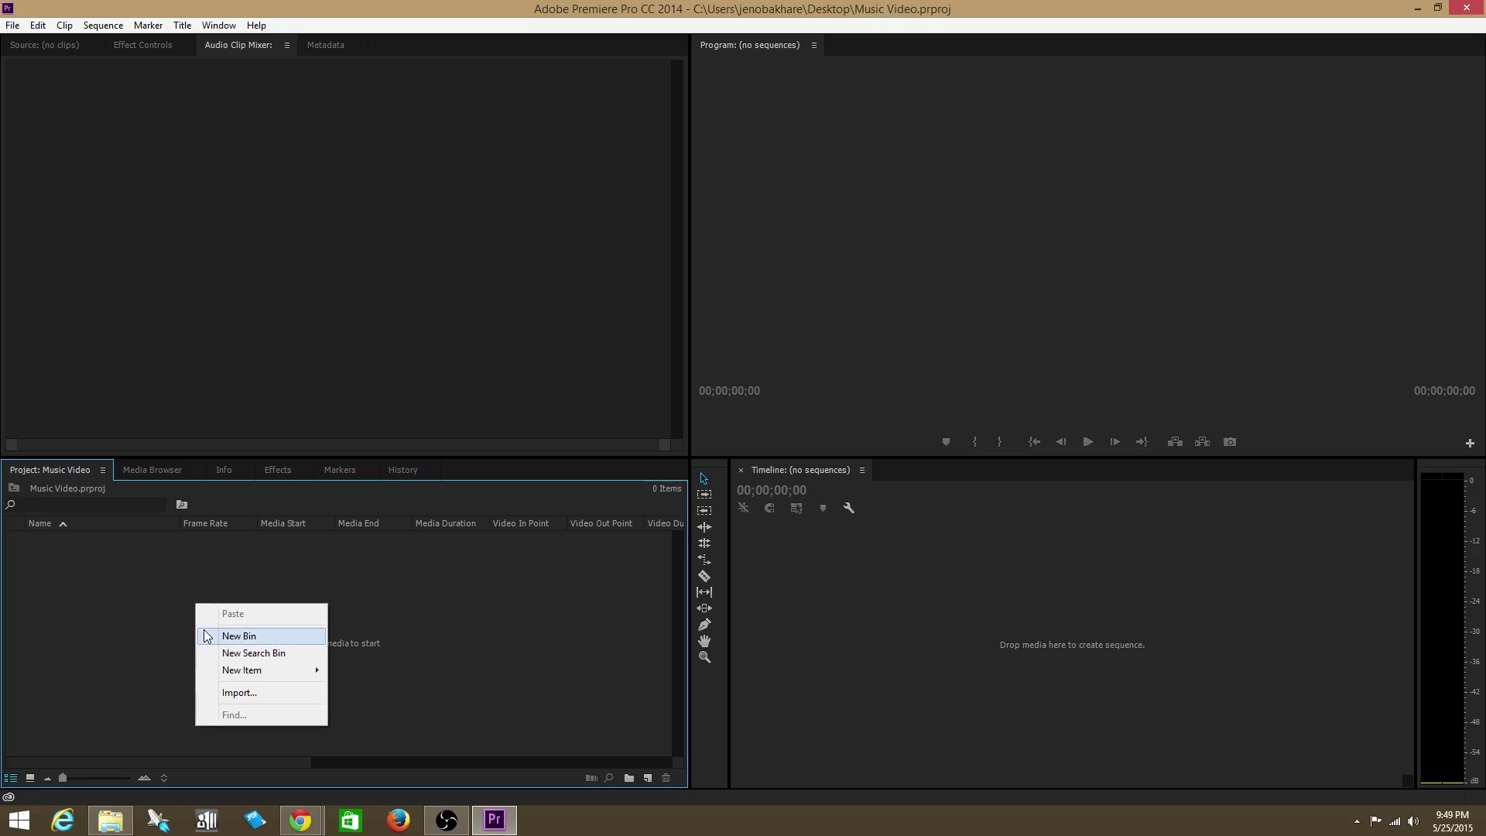
click(238, 693)
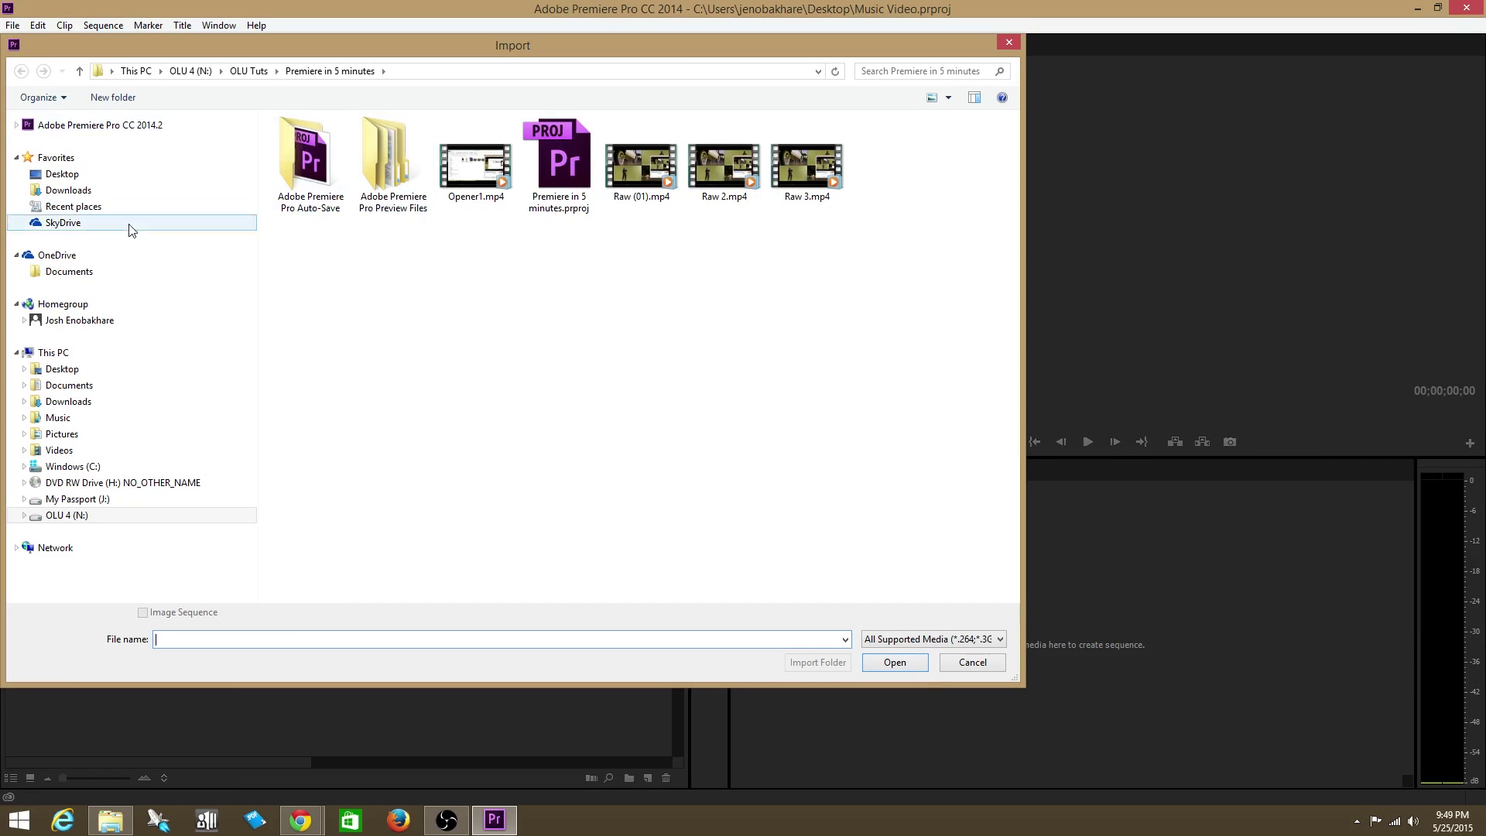
click(72, 178)
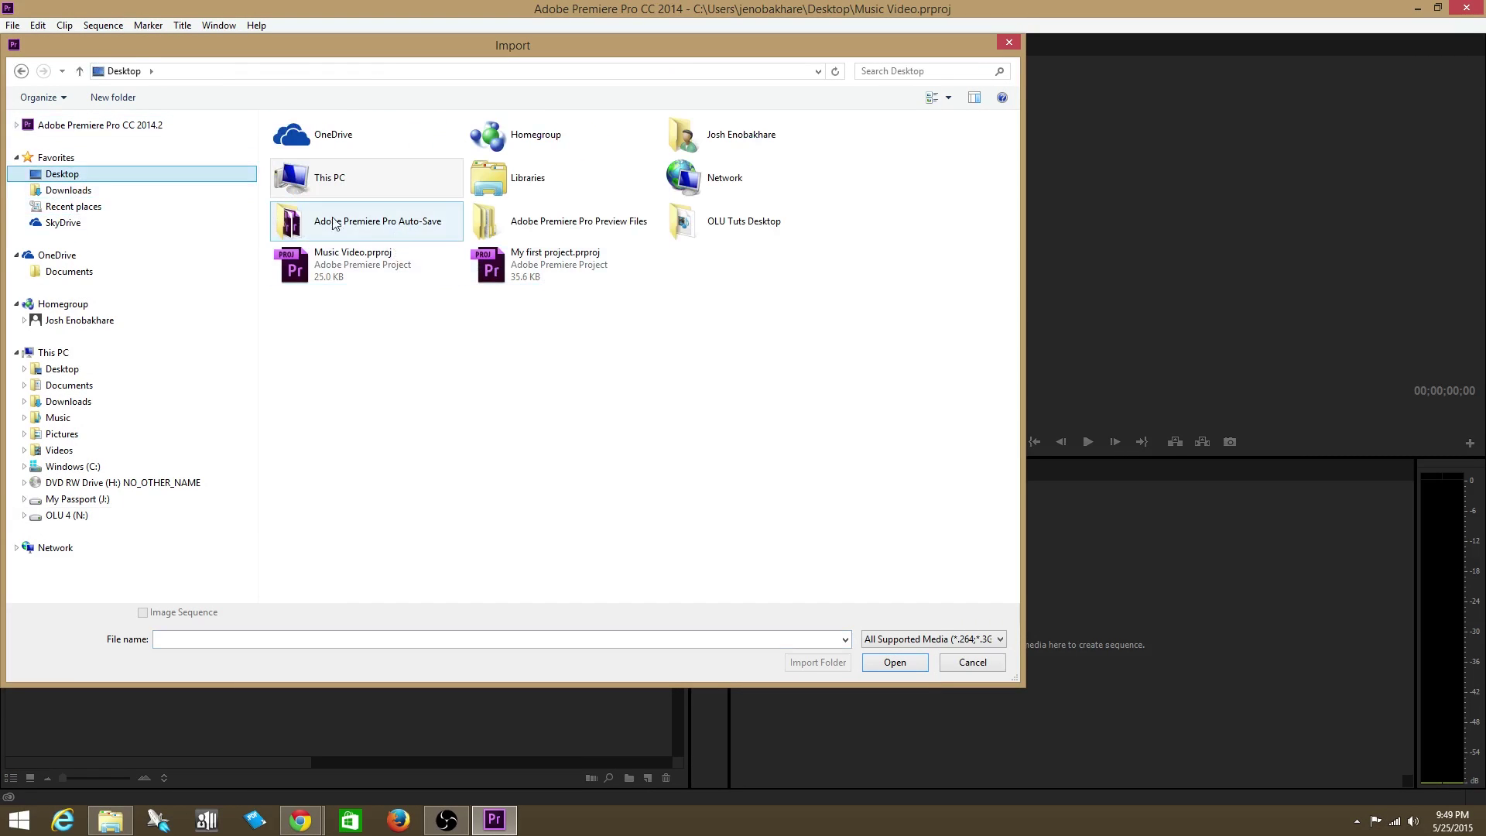
double_click(697, 228)
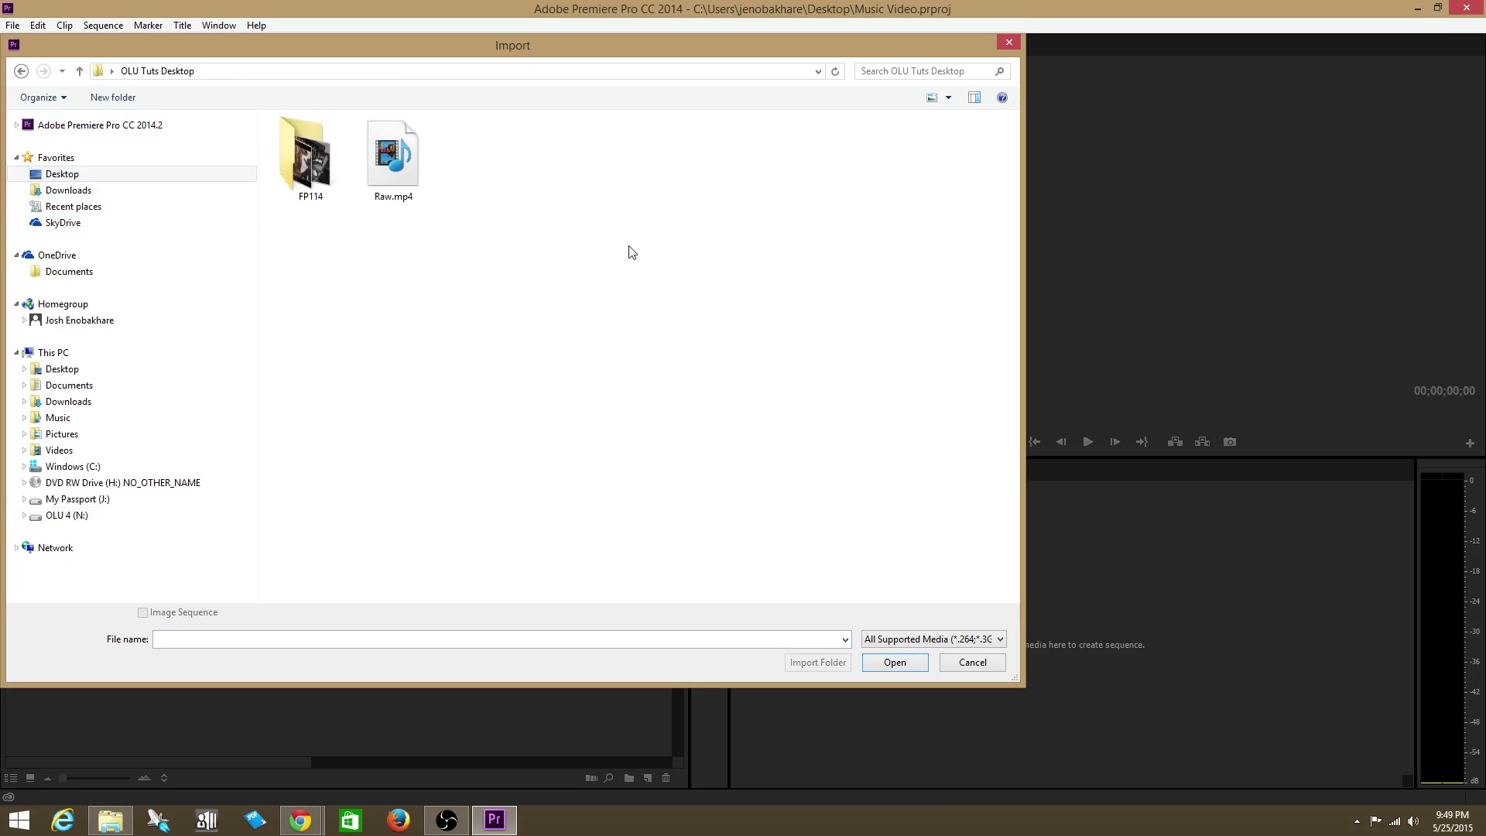
double_click(313, 166)
drag(596, 226, 311, 117)
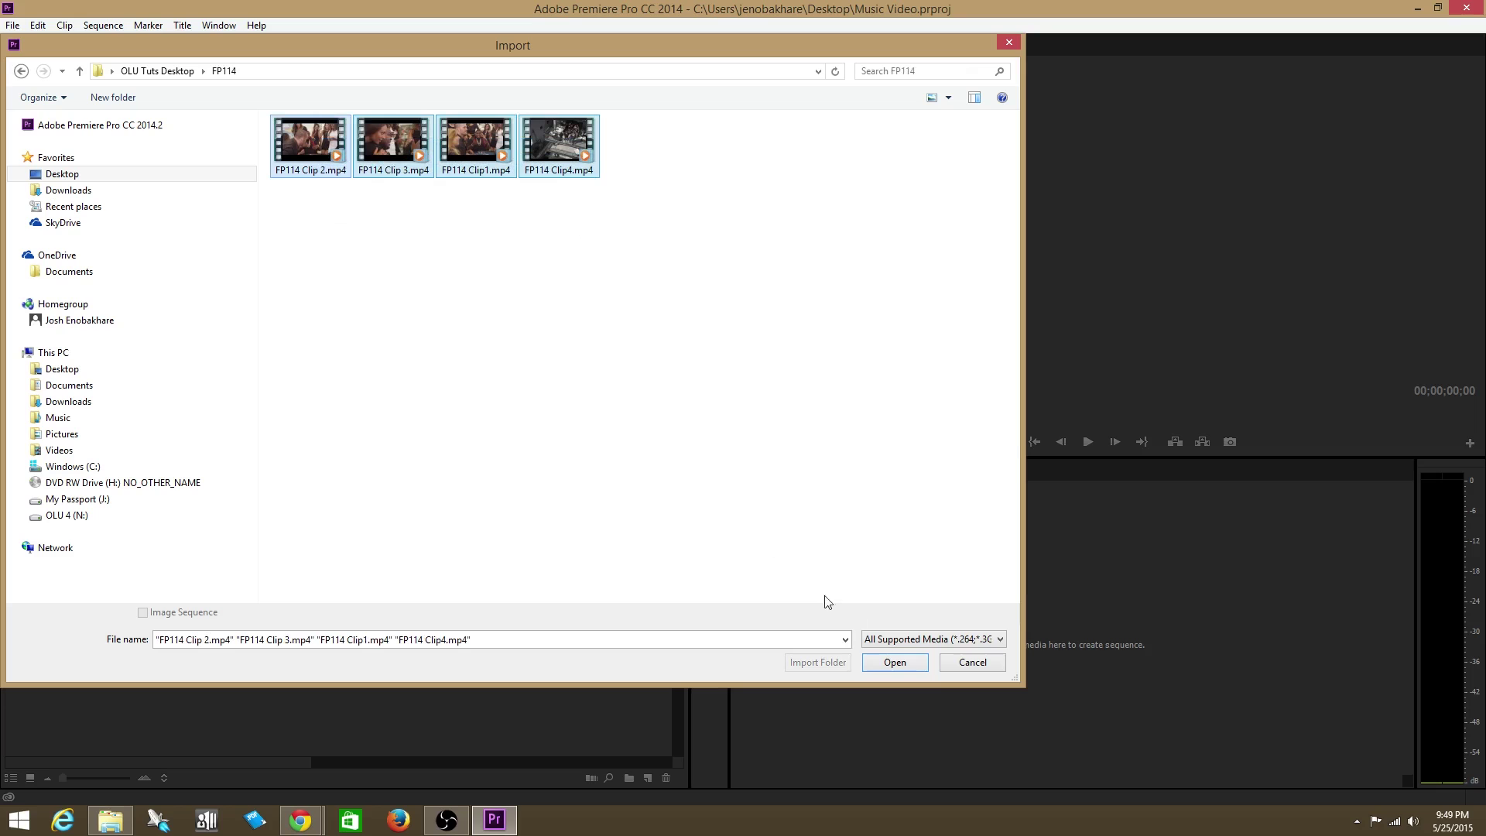
click(877, 661)
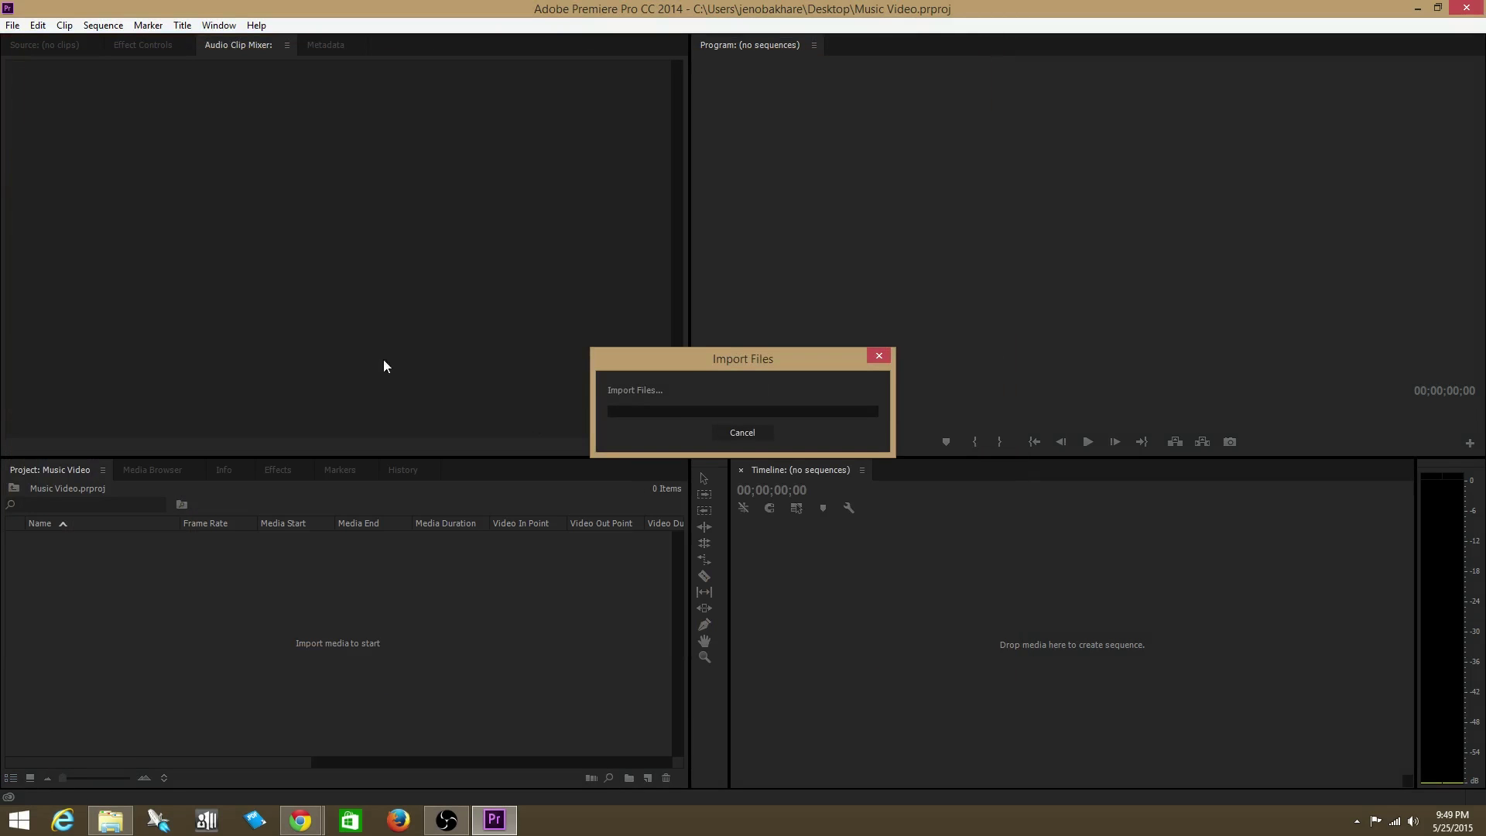
click(121, 630)
- Preview FP114 Clip 2.mp4 and FP114 Clip 3.mp4 in the source monitor
double_click(52, 540)
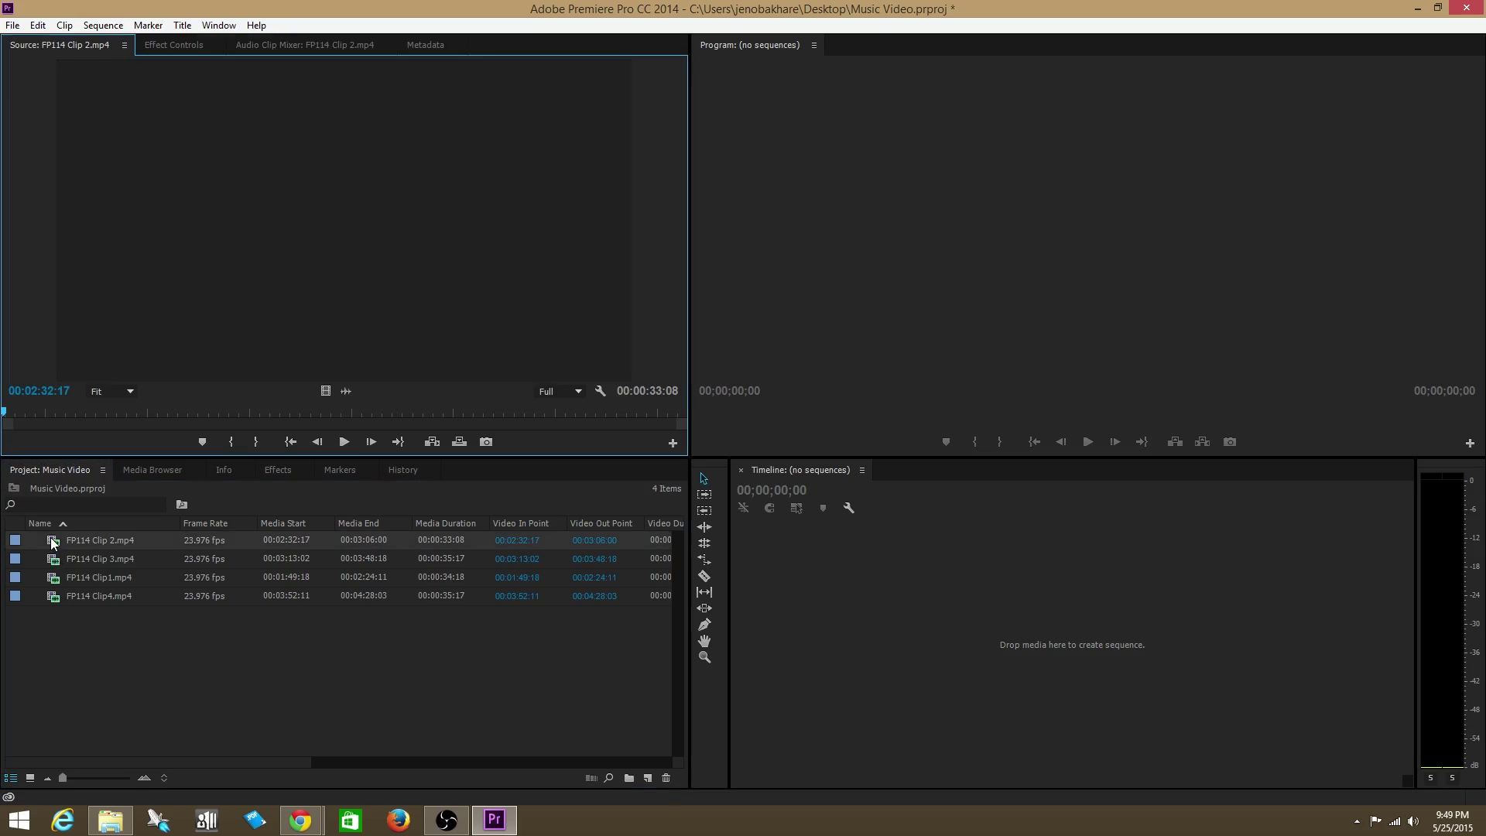
click(345, 445)
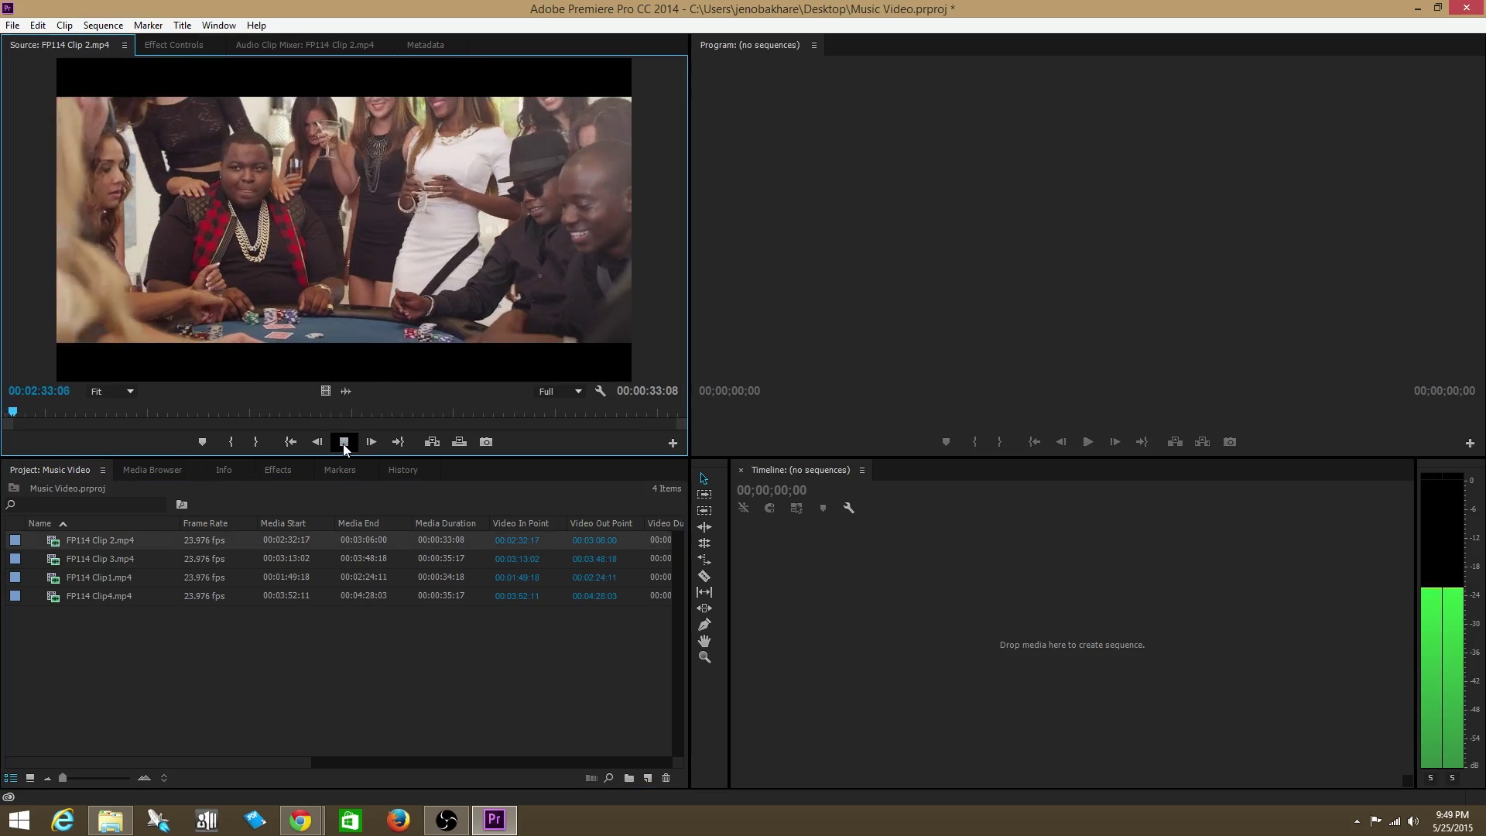
click(55, 564)
double_click(55, 561)
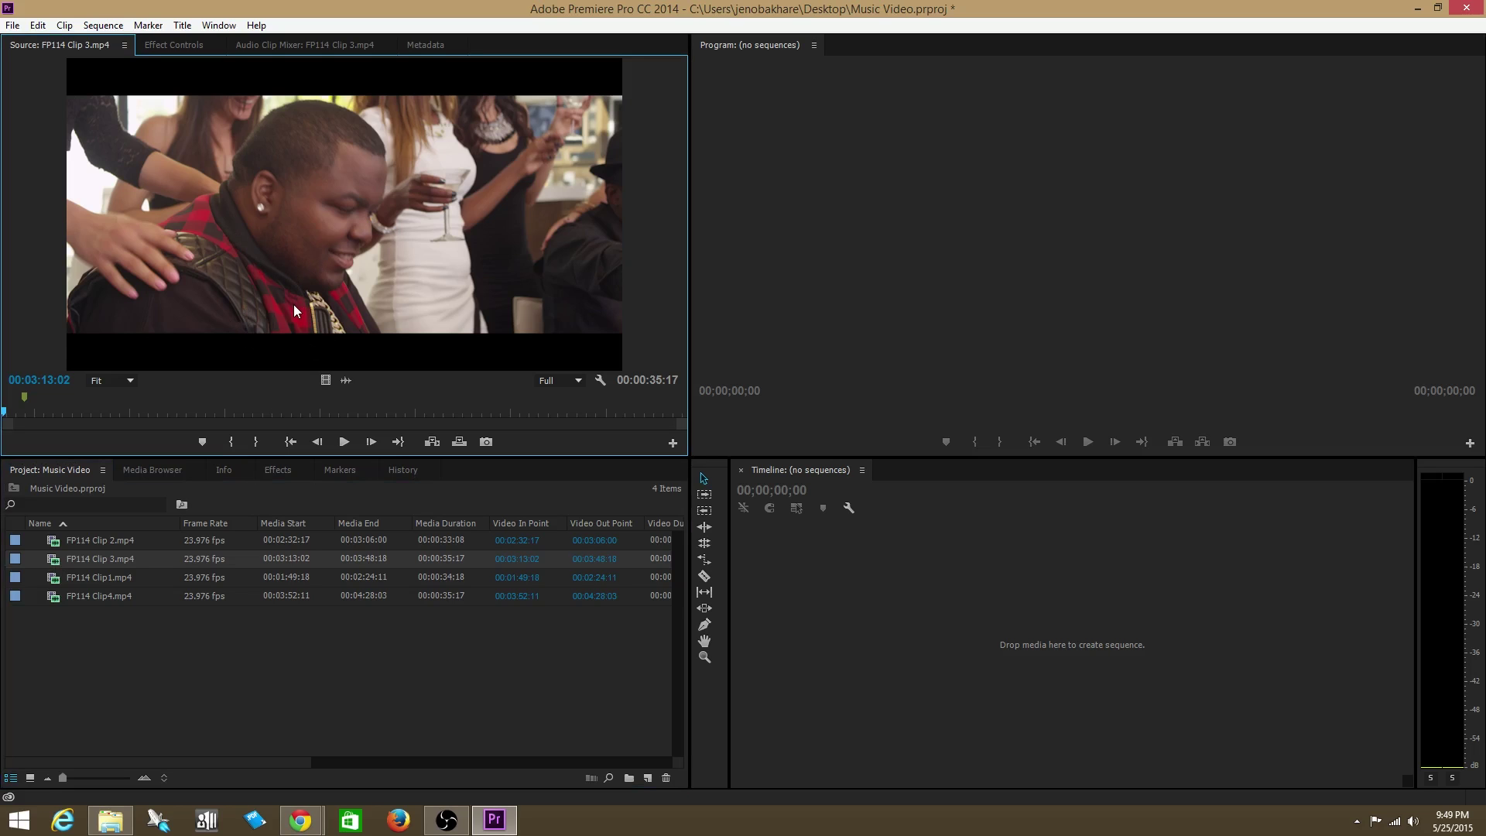
click(344, 442)
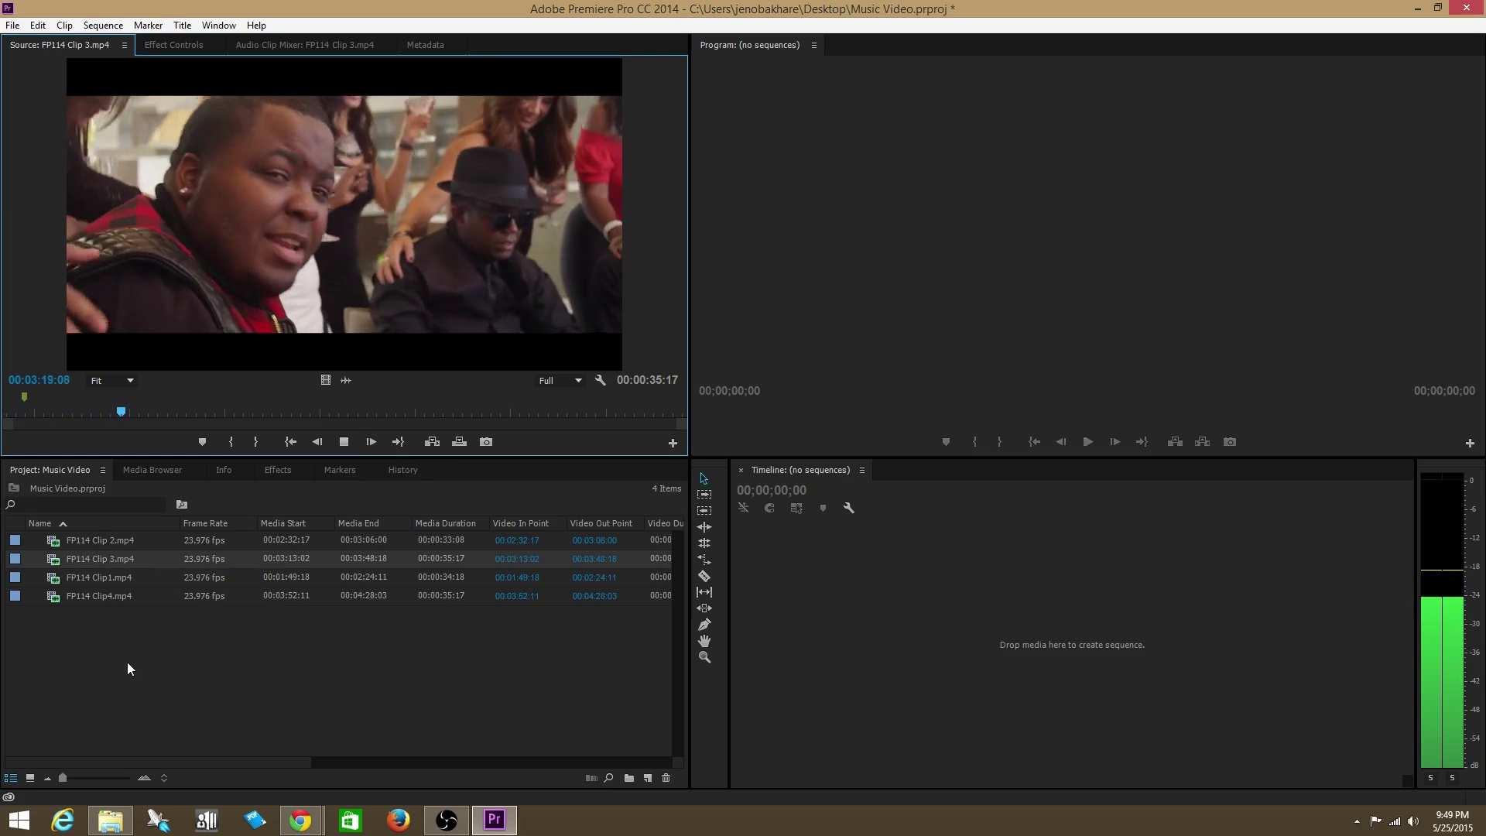
click(344, 442)
click(345, 442)
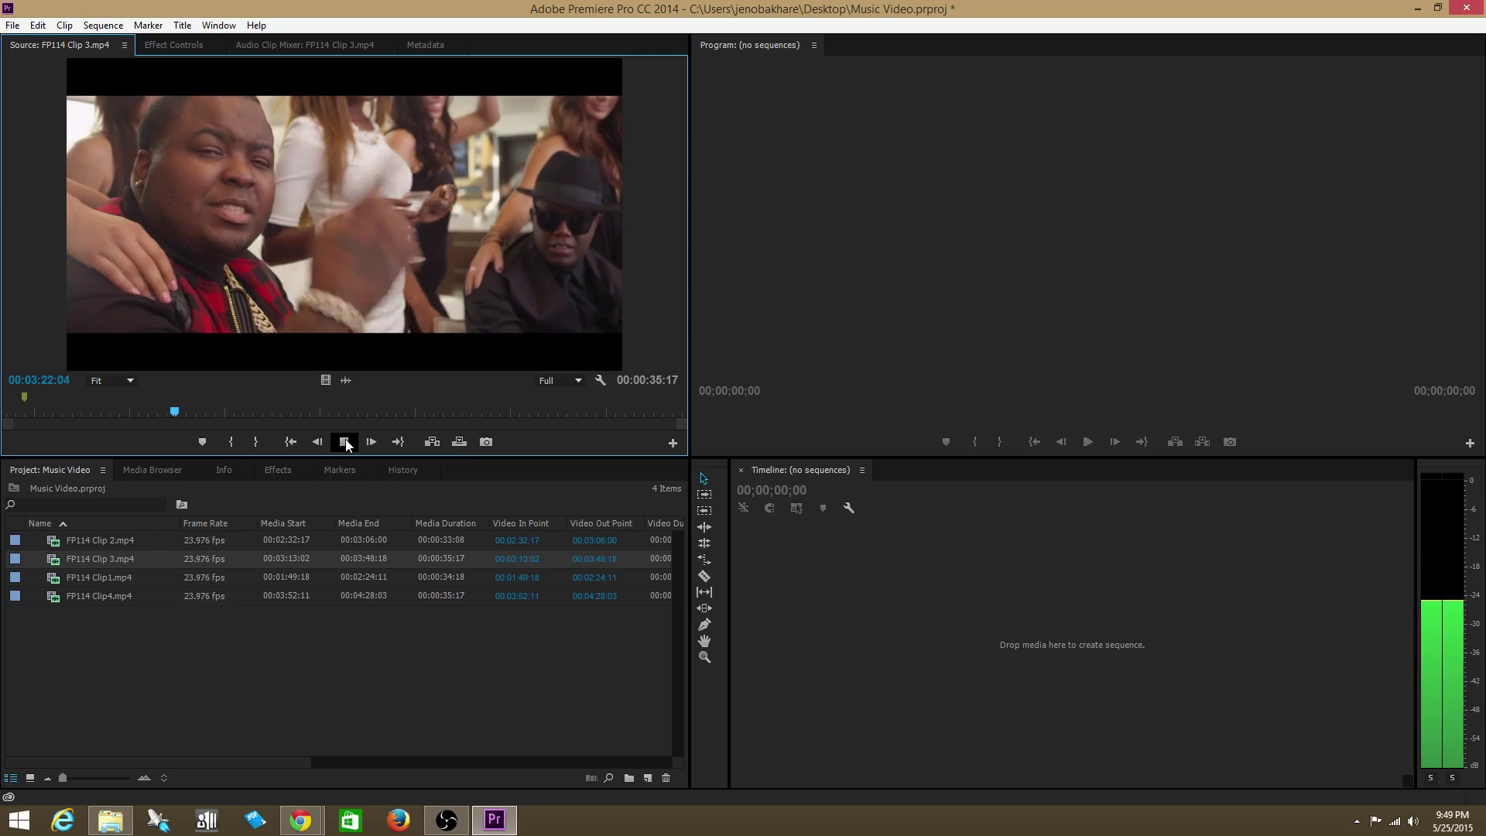
click(345, 442)
- Preview FP114 Clip1.mp4 and FP114 Clip4.mp4 in the source monitor, stopping playback of each
double_click(56, 578)
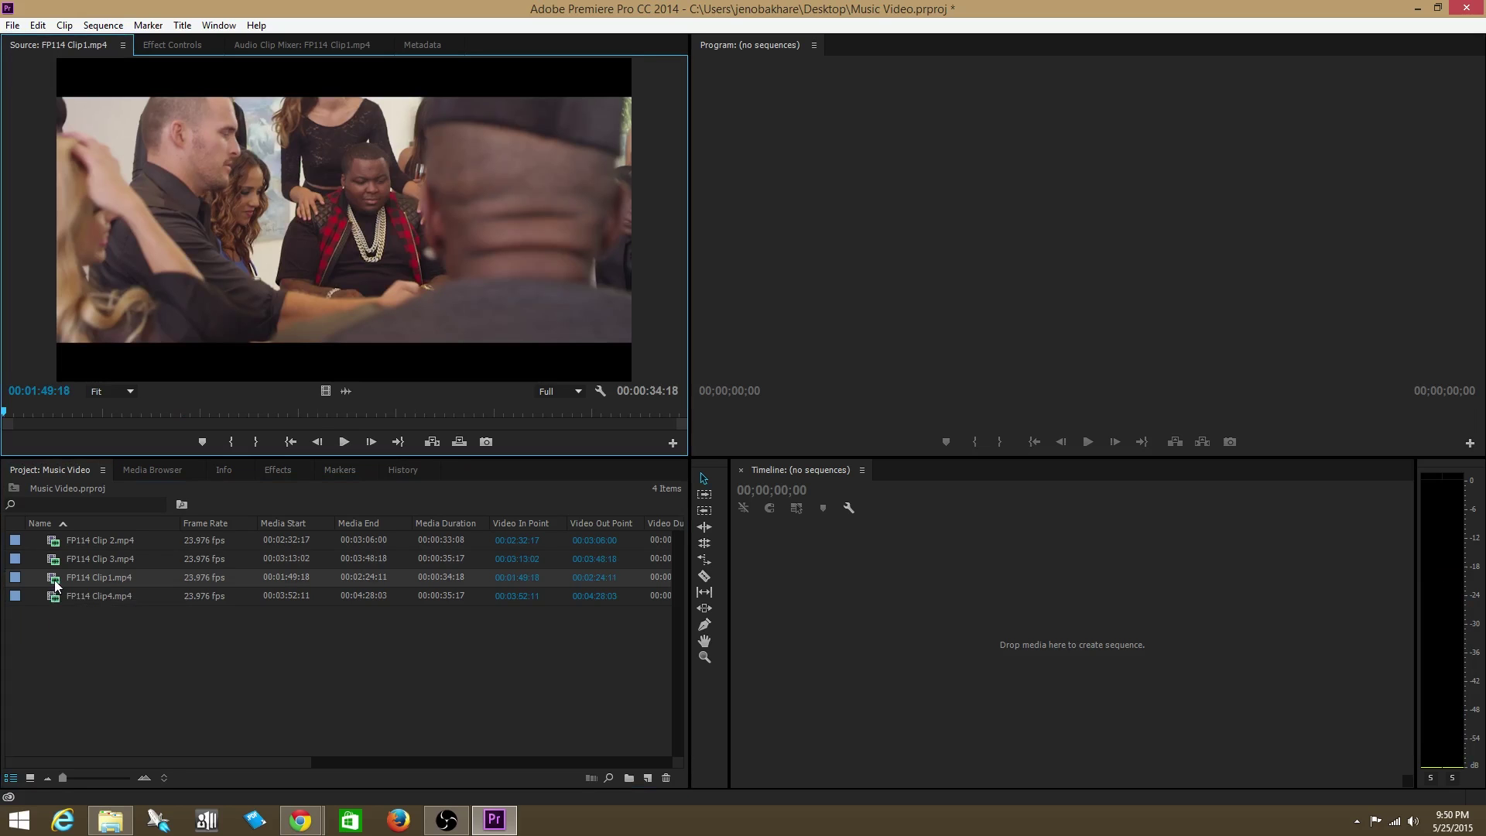
click(345, 442)
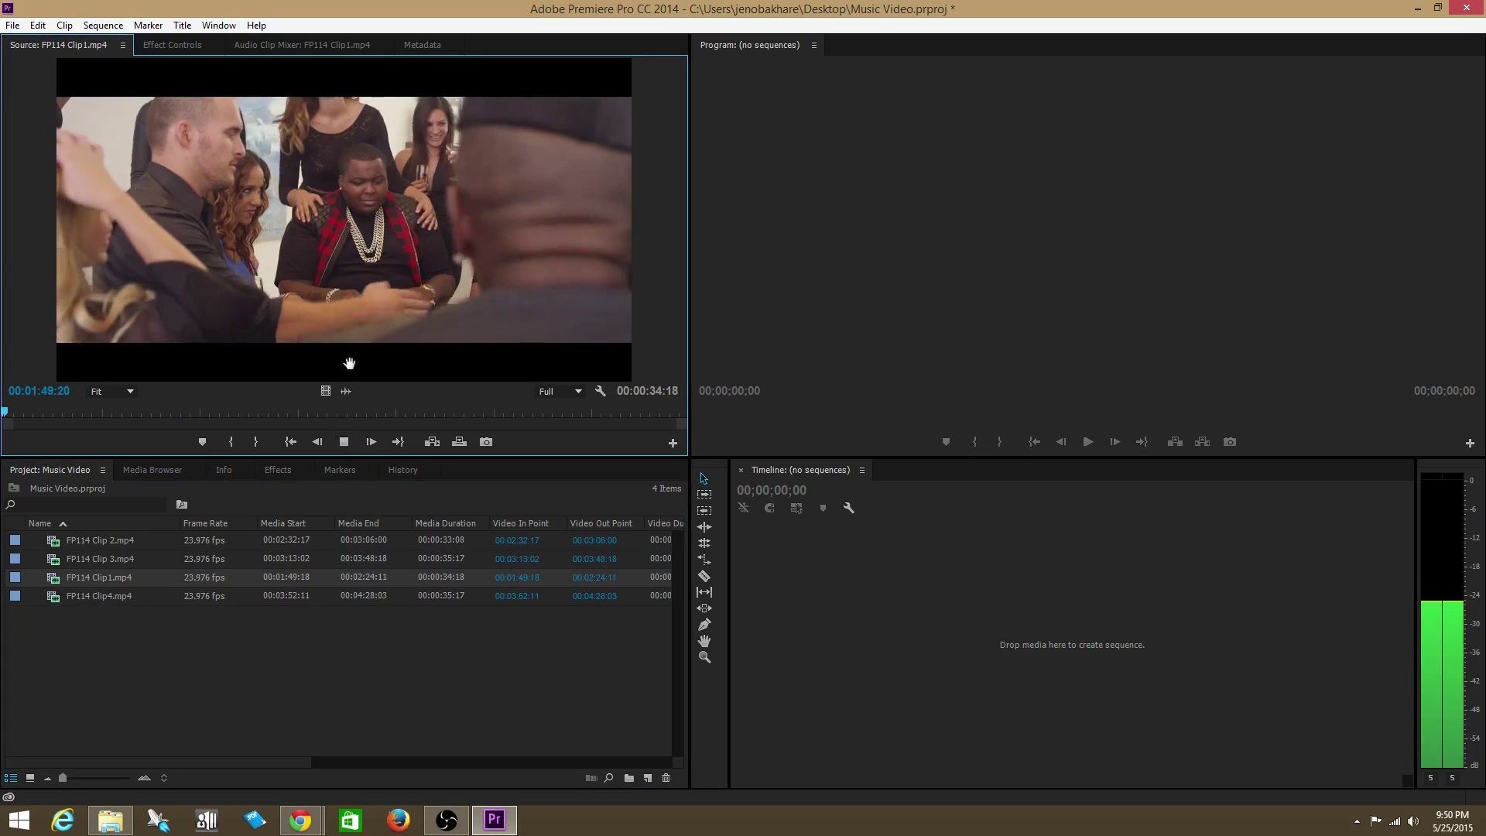
click(345, 442)
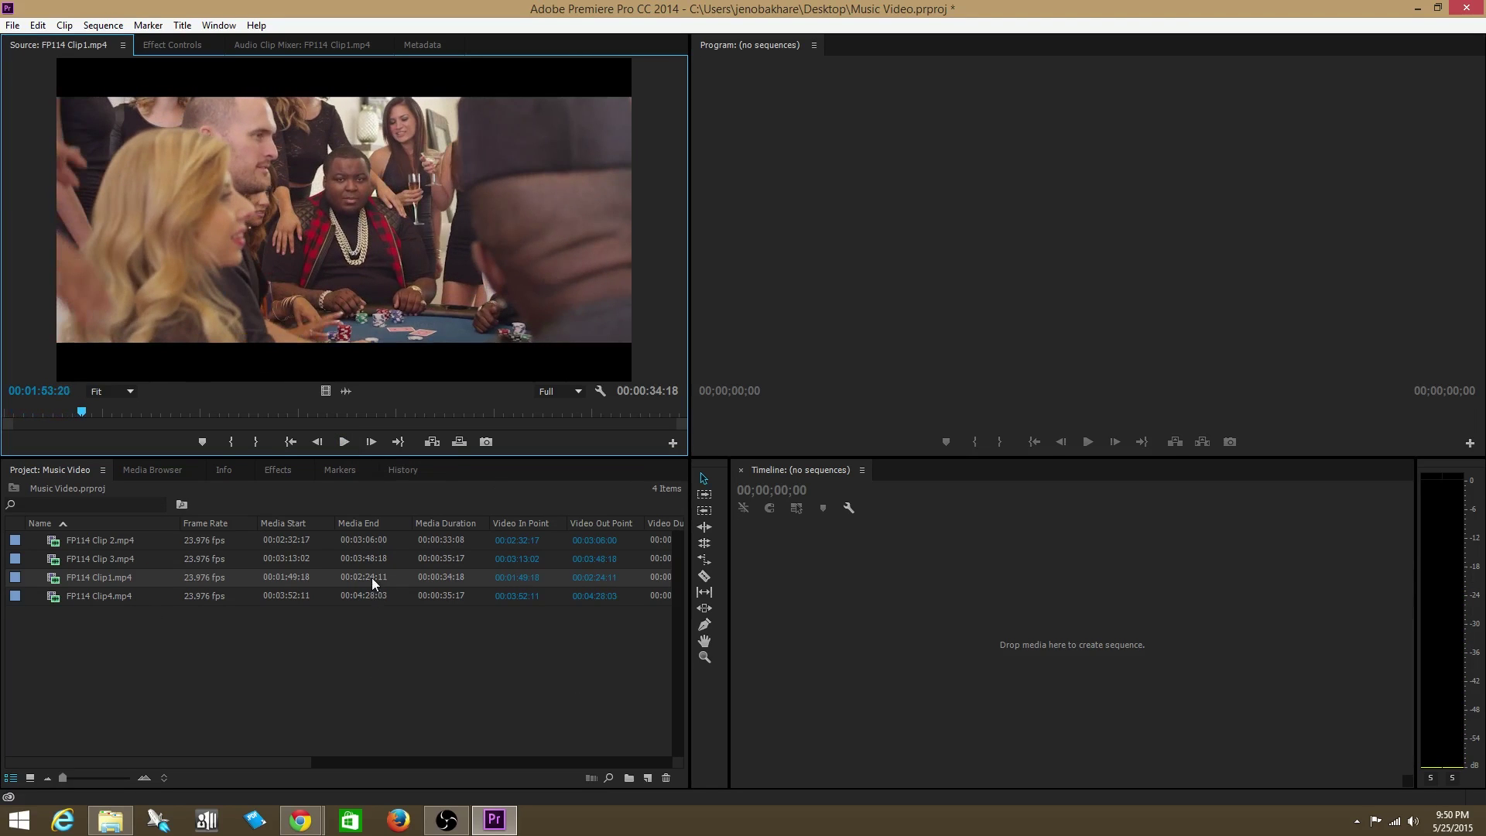
double_click(59, 597)
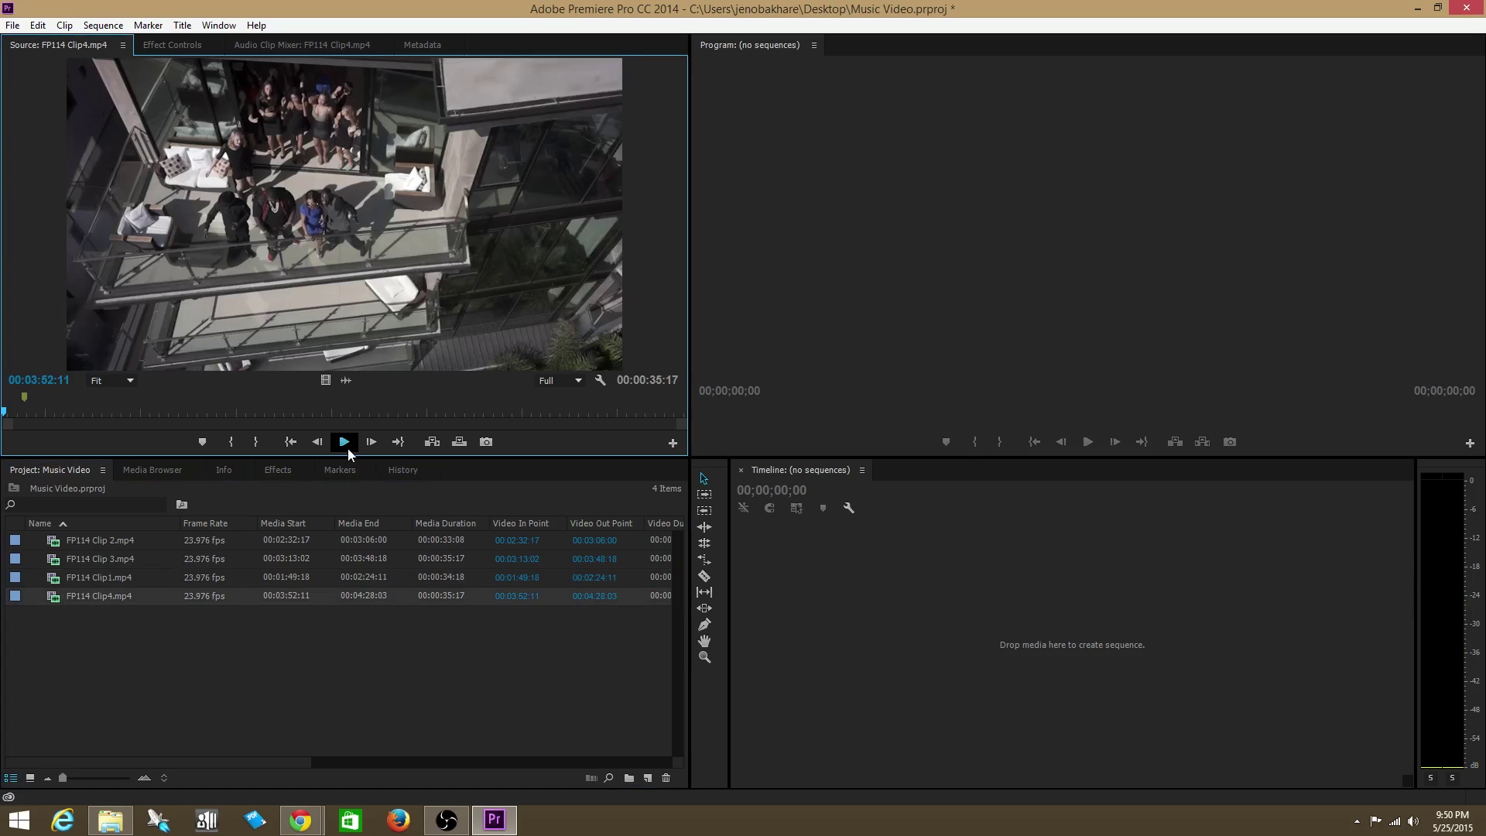
click(349, 448)
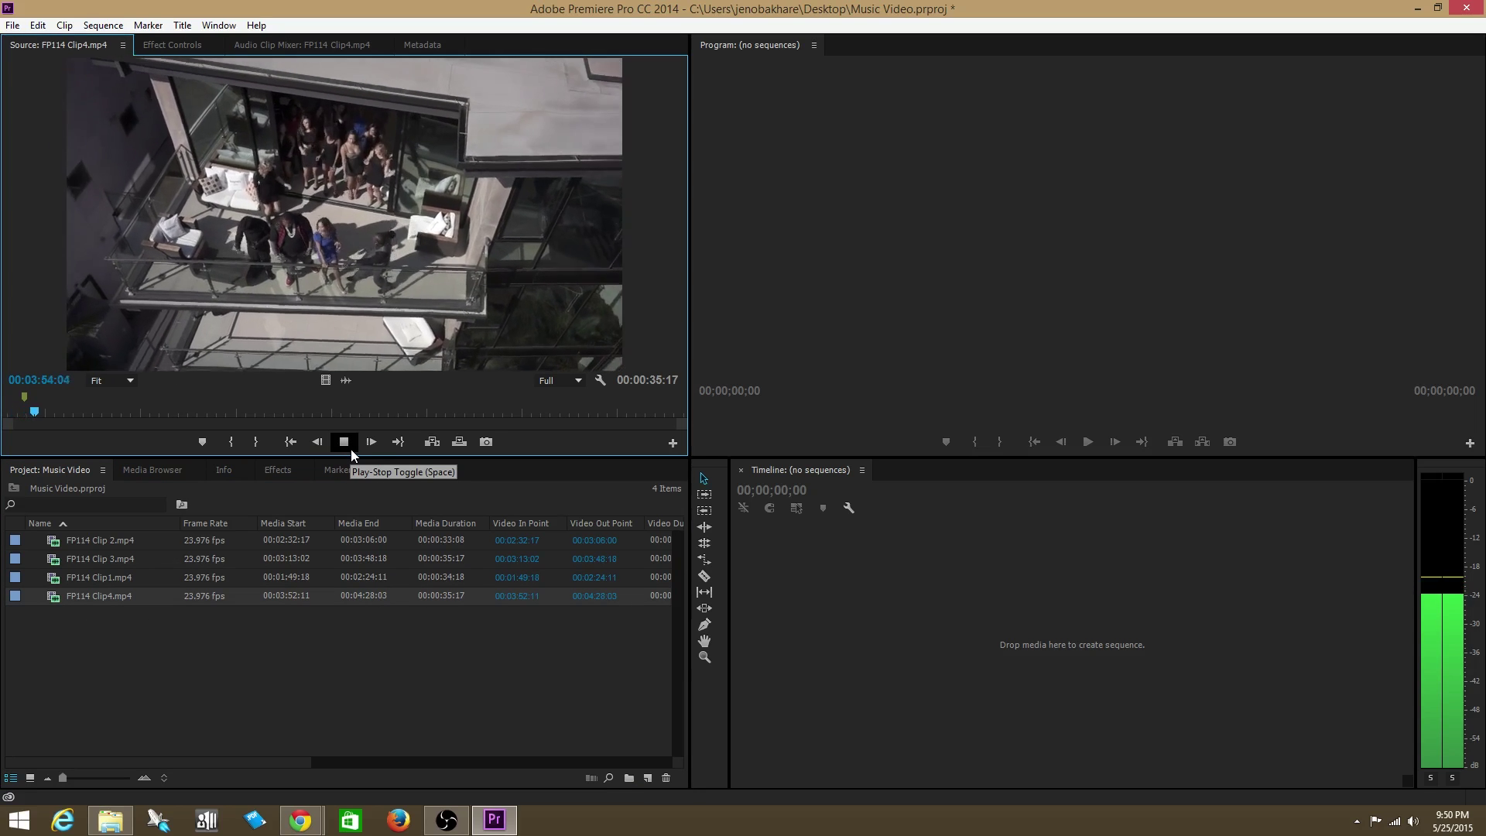
click(351, 447)
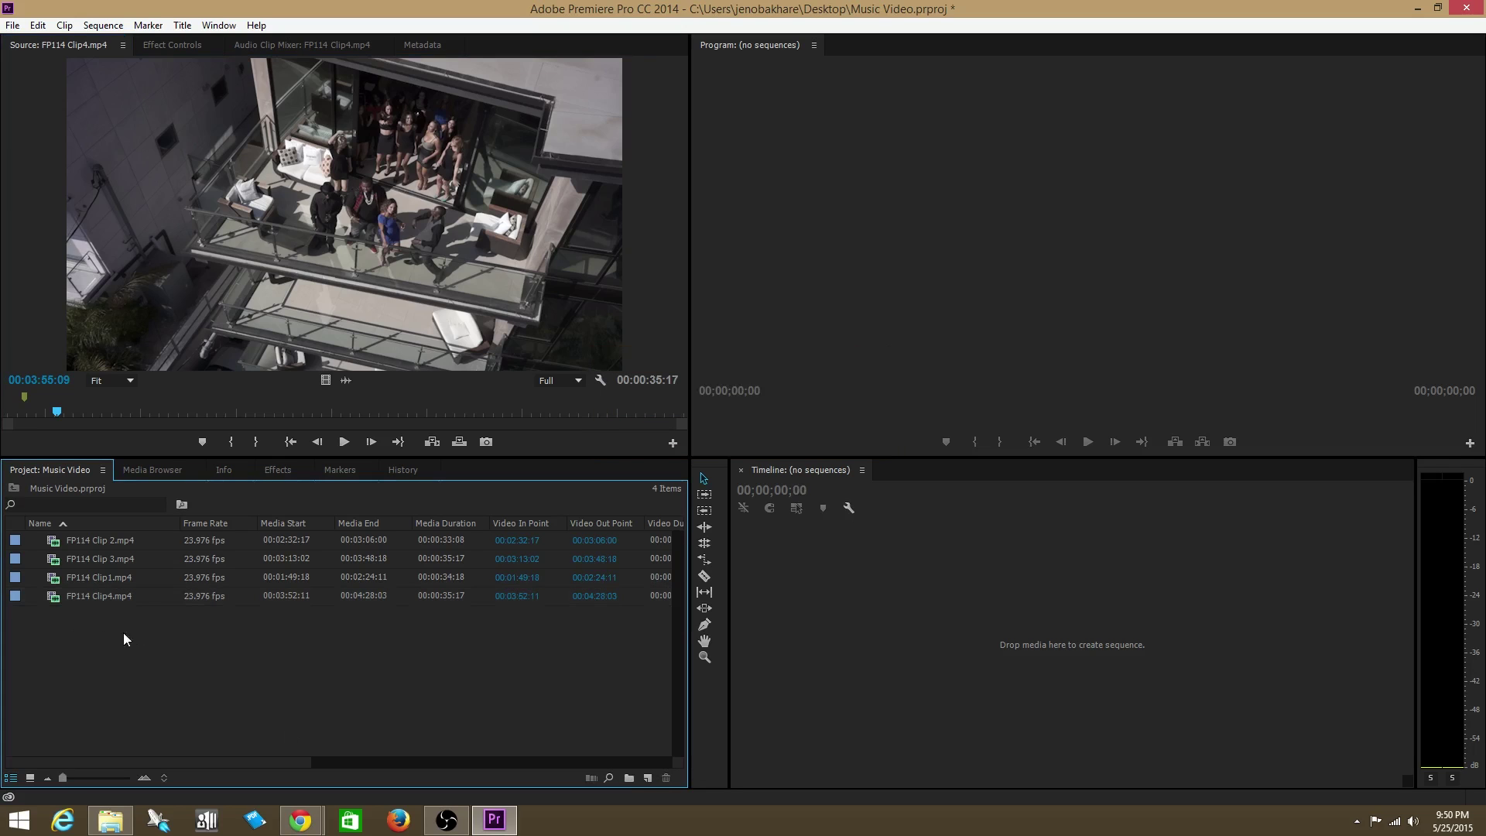
right_click(102, 643)
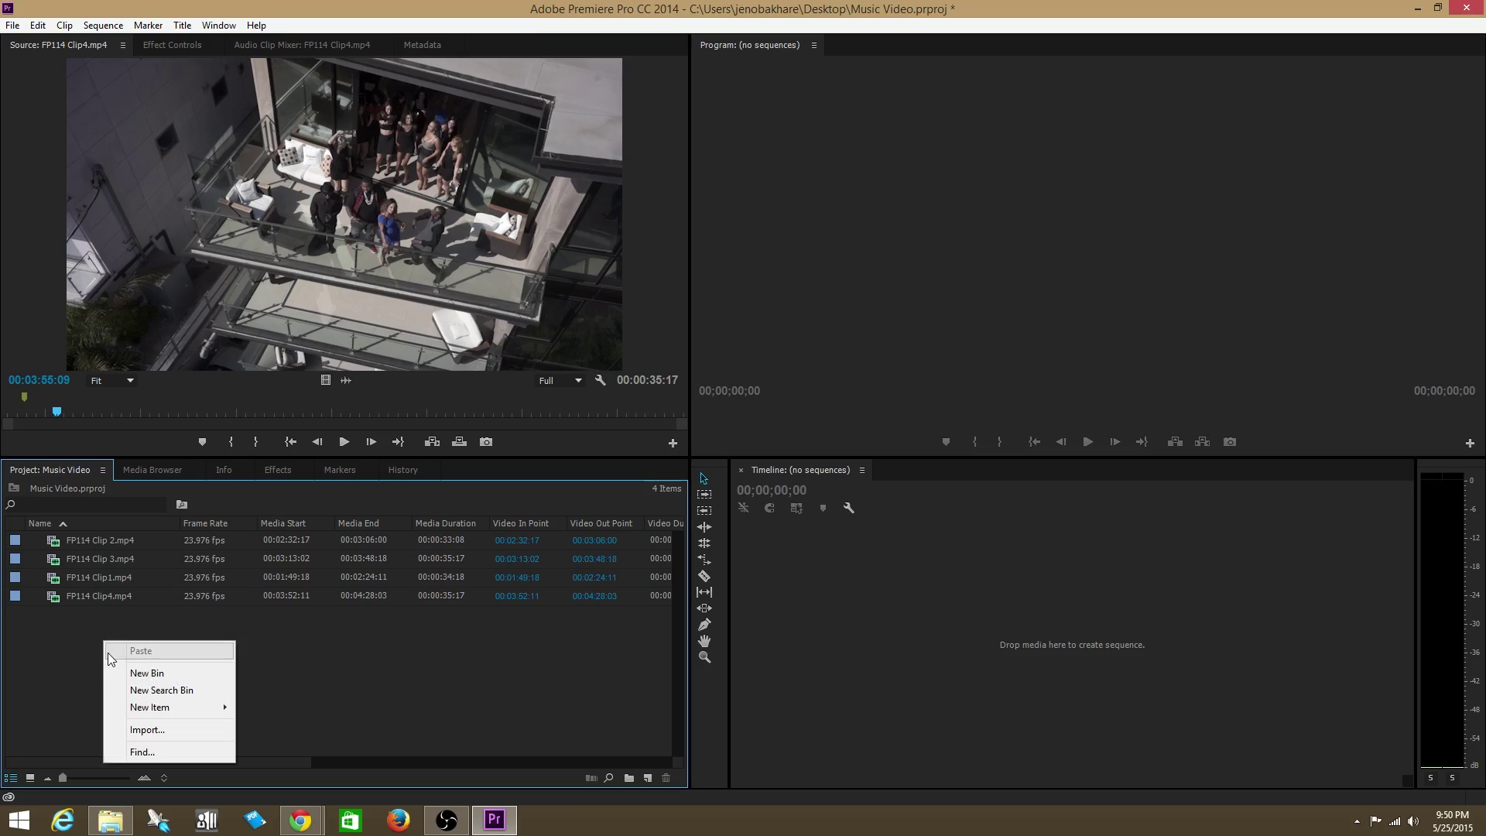
mouse_move(203, 710)
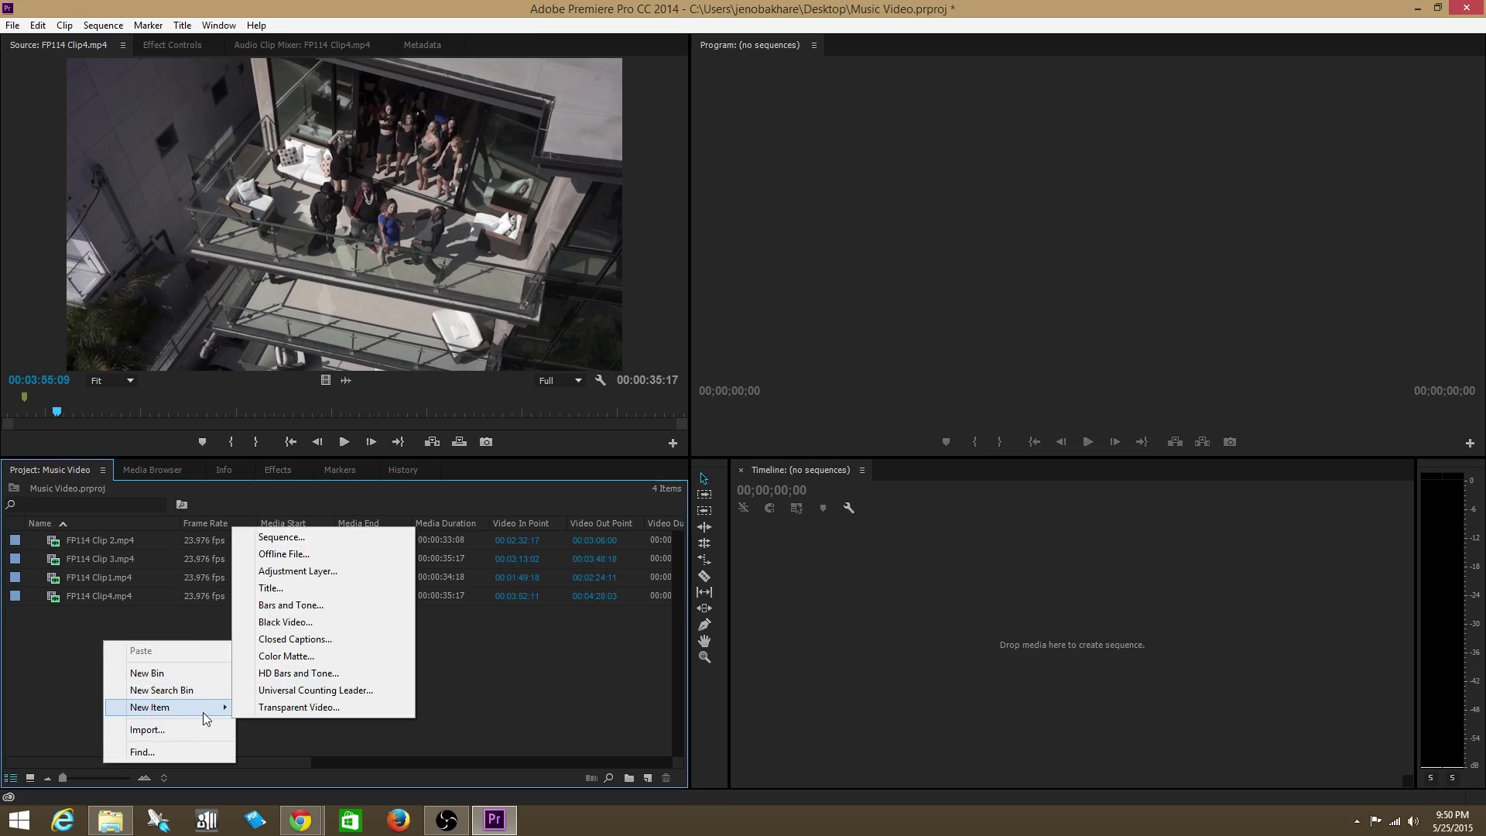
click(288, 539)
click(940, 752)
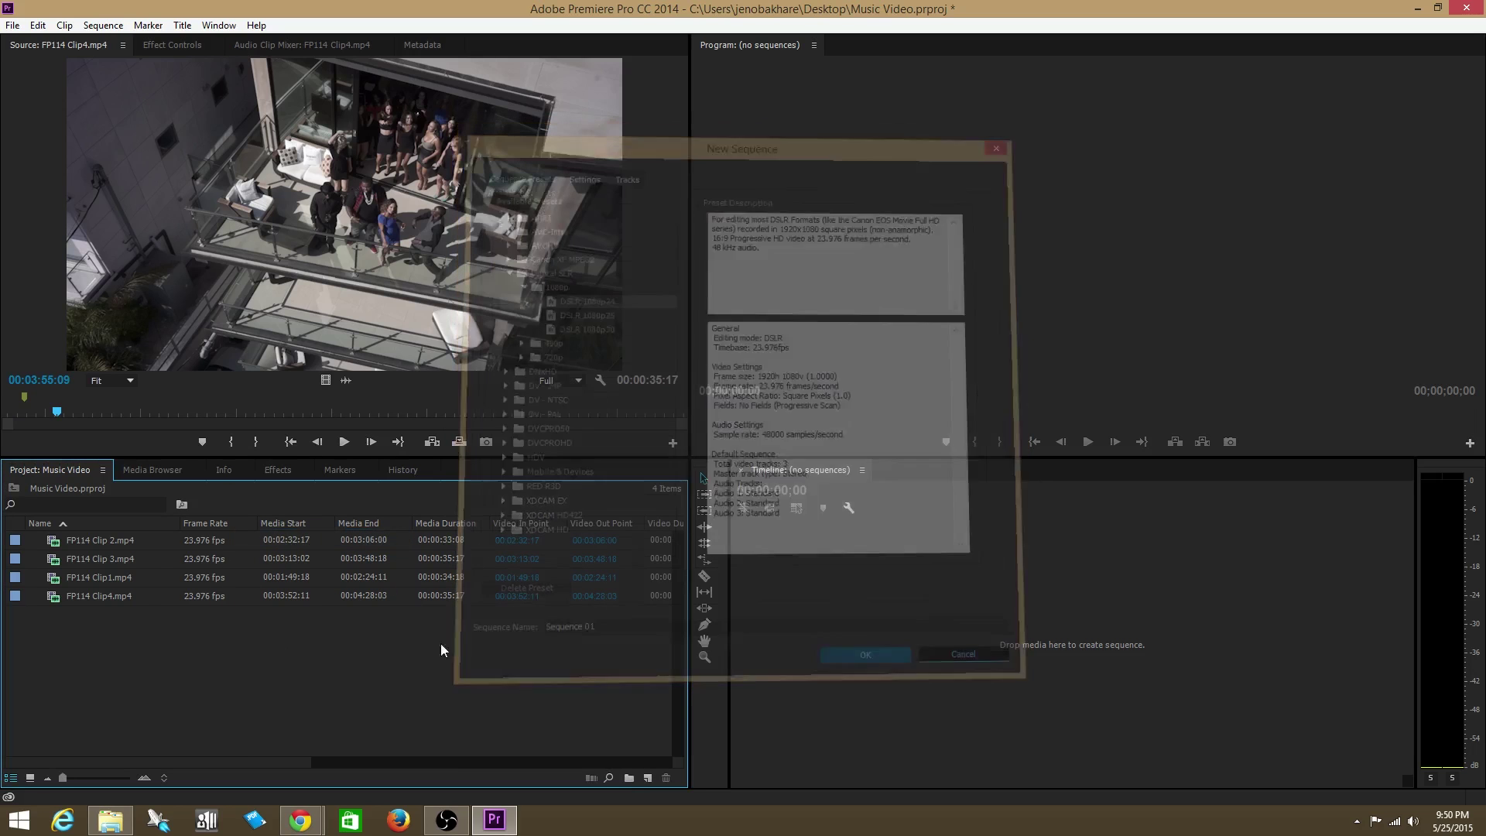
- Create a new sequence from the Digital SLR DSLR 1080p24 preset, keeping the suggested sequence name
right_click(163, 658)
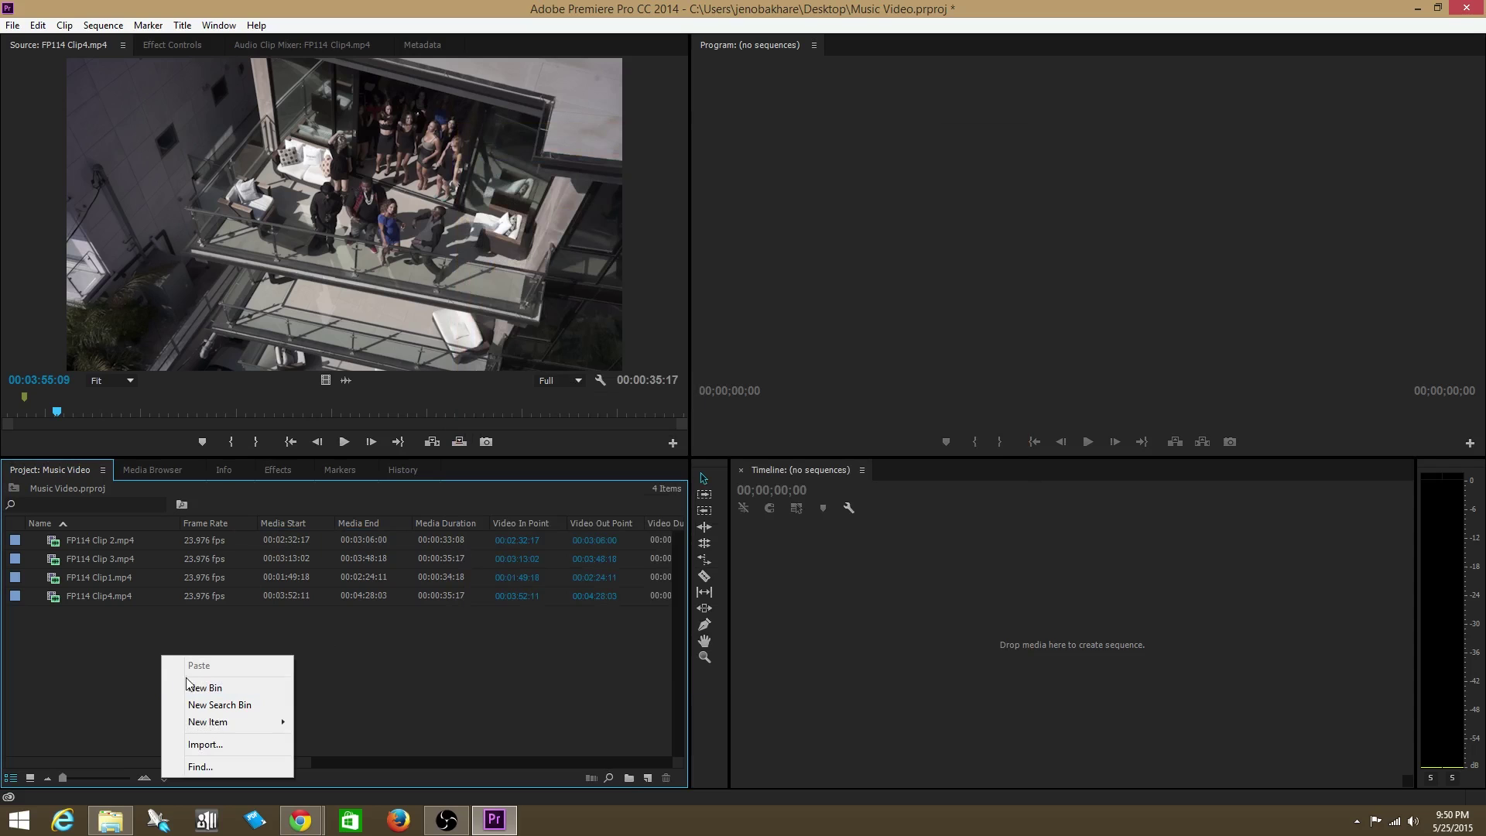
mouse_move(226, 728)
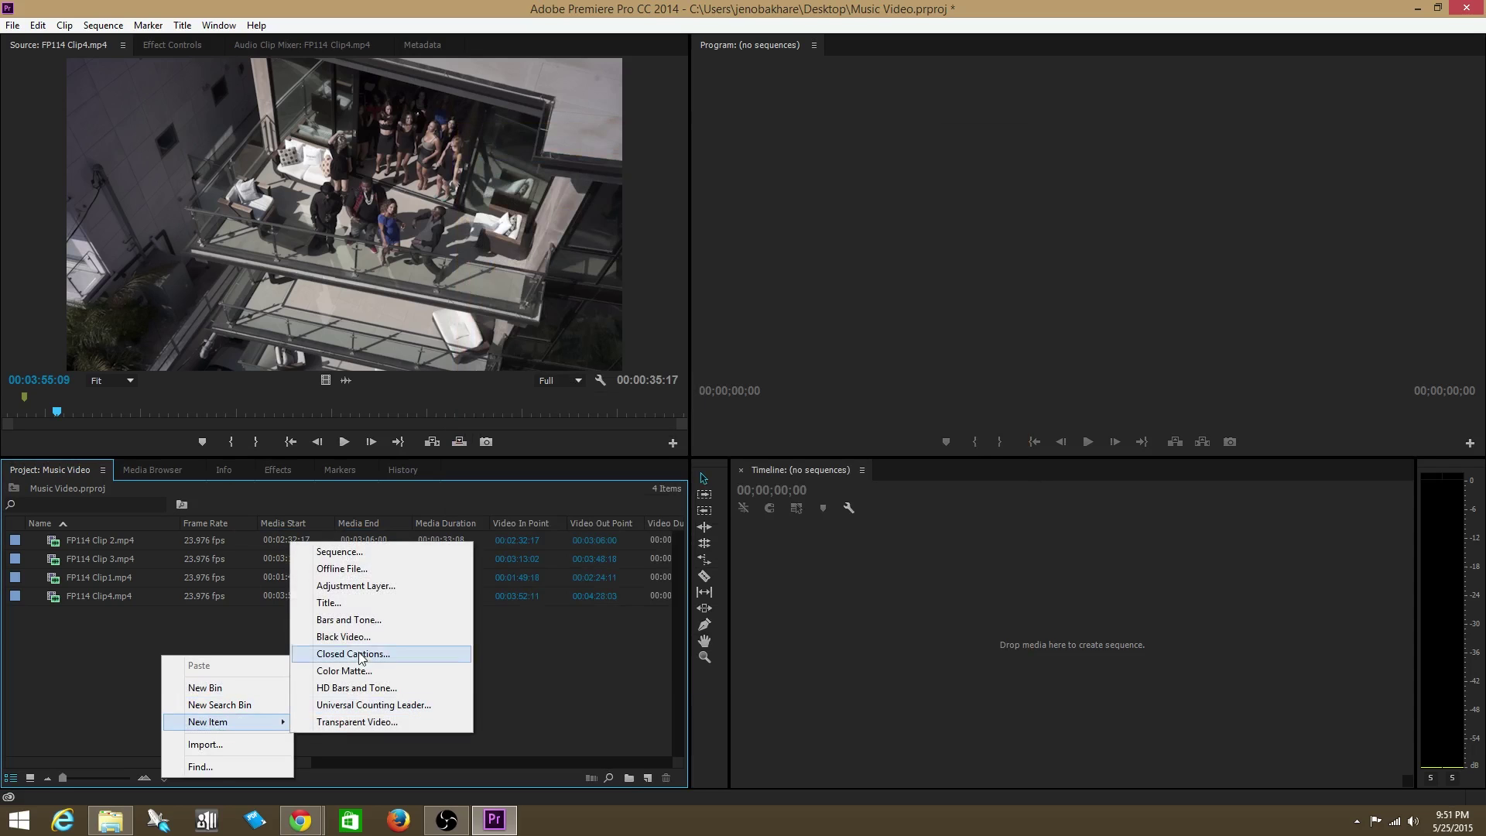
click(340, 551)
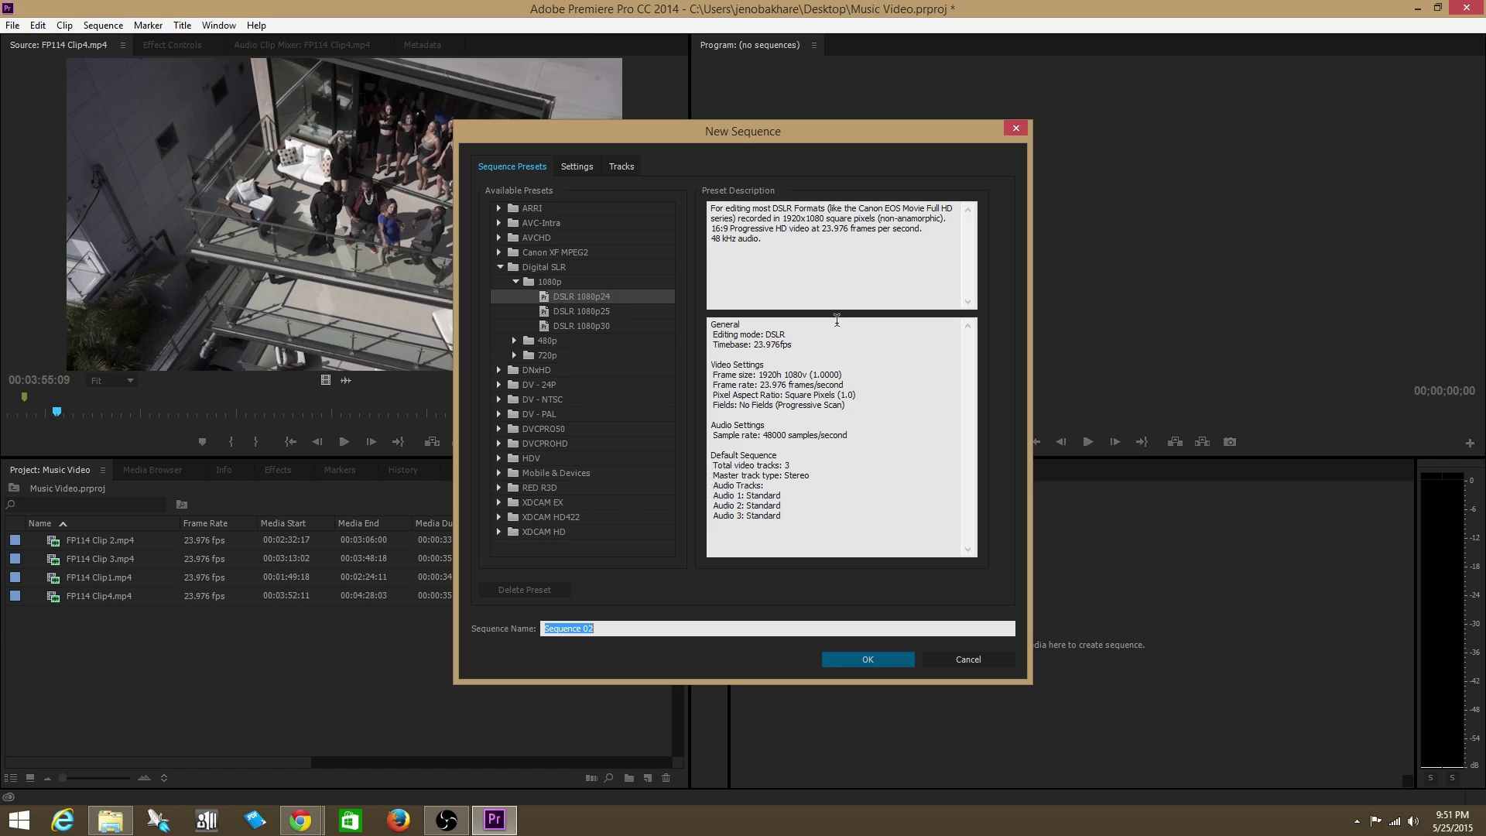
click(499, 268)
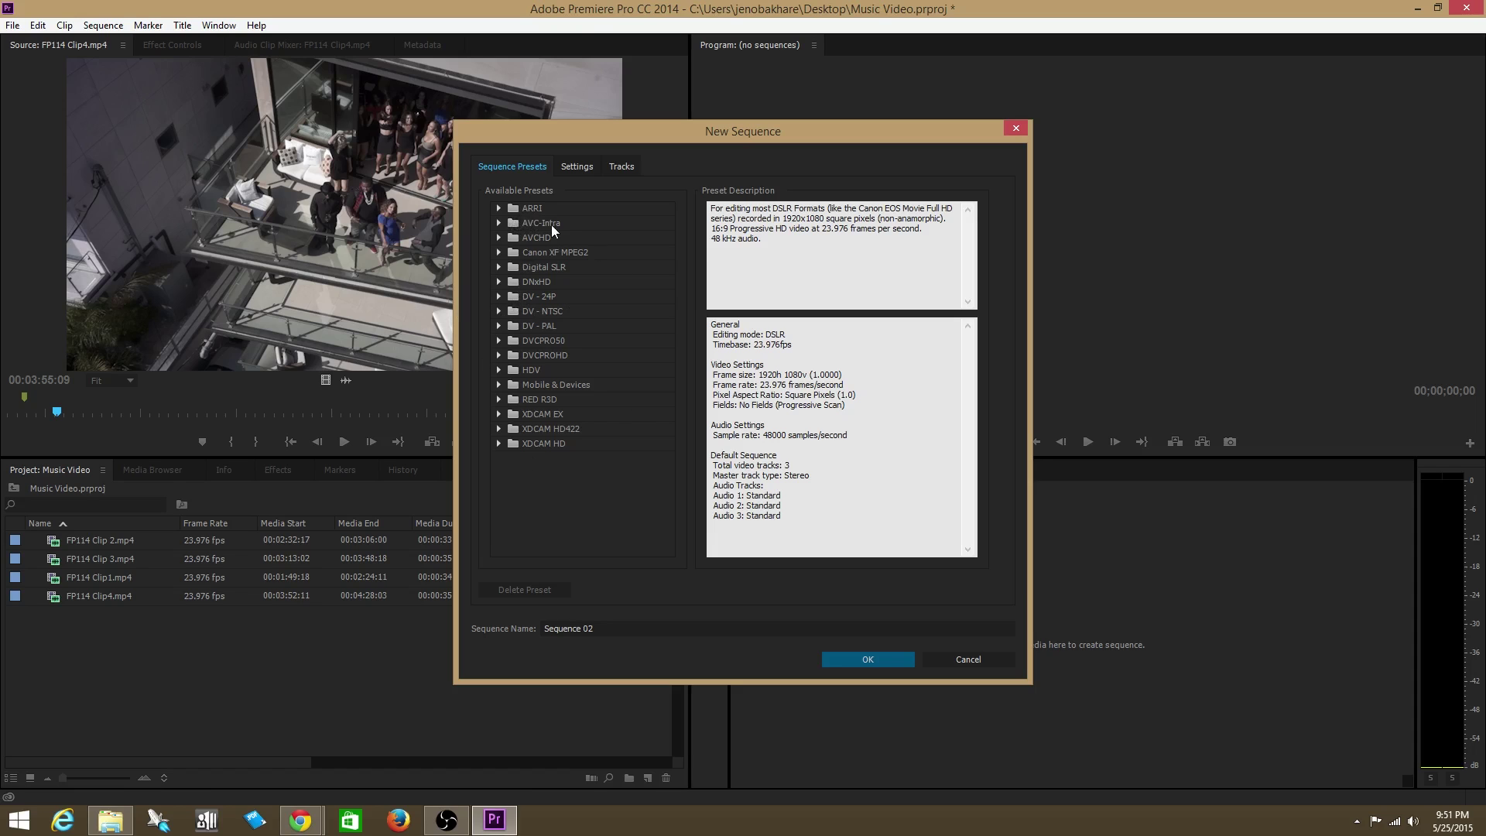
click(499, 267)
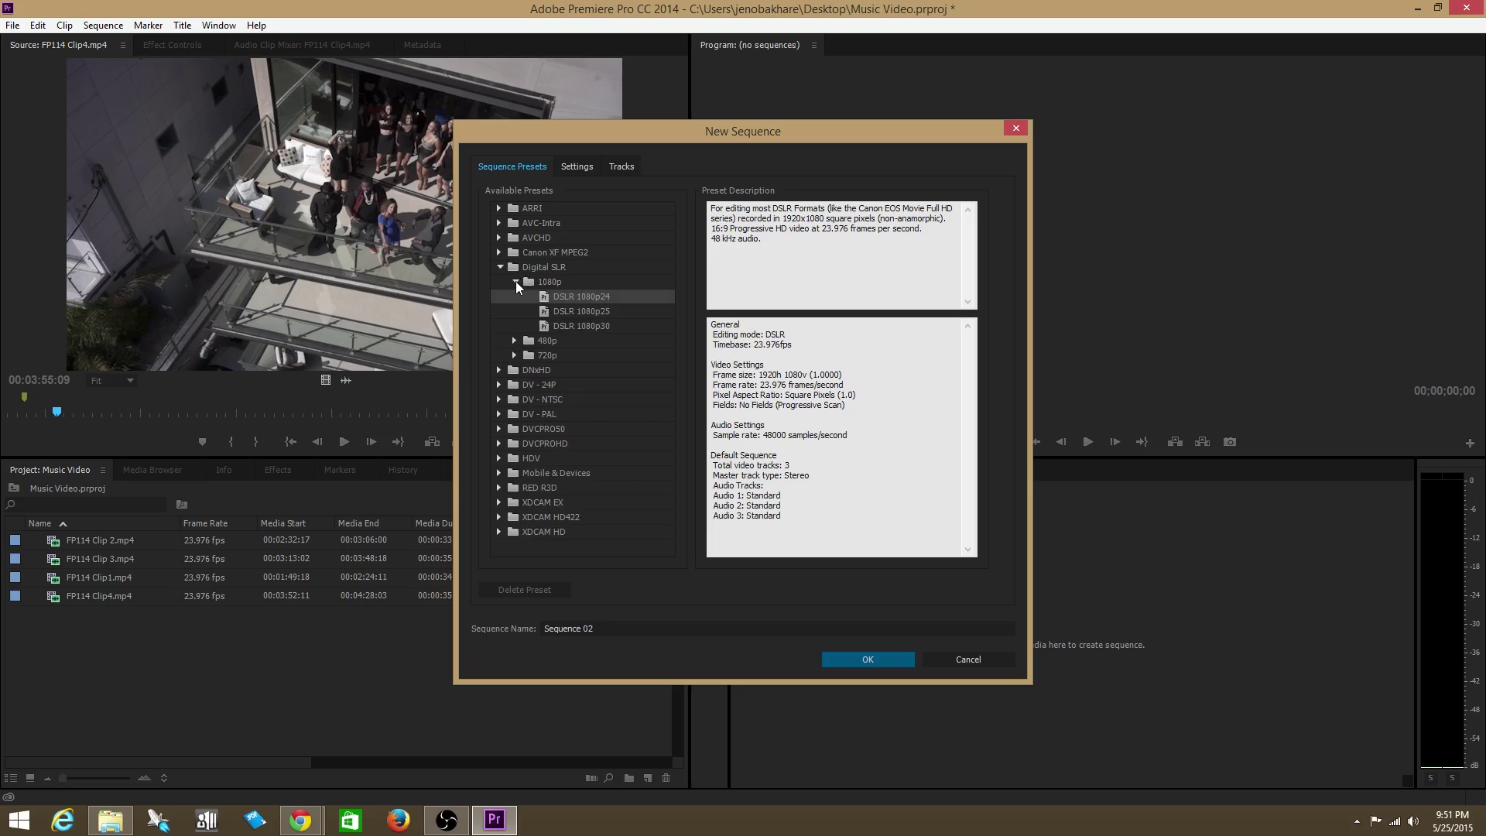
click(515, 282)
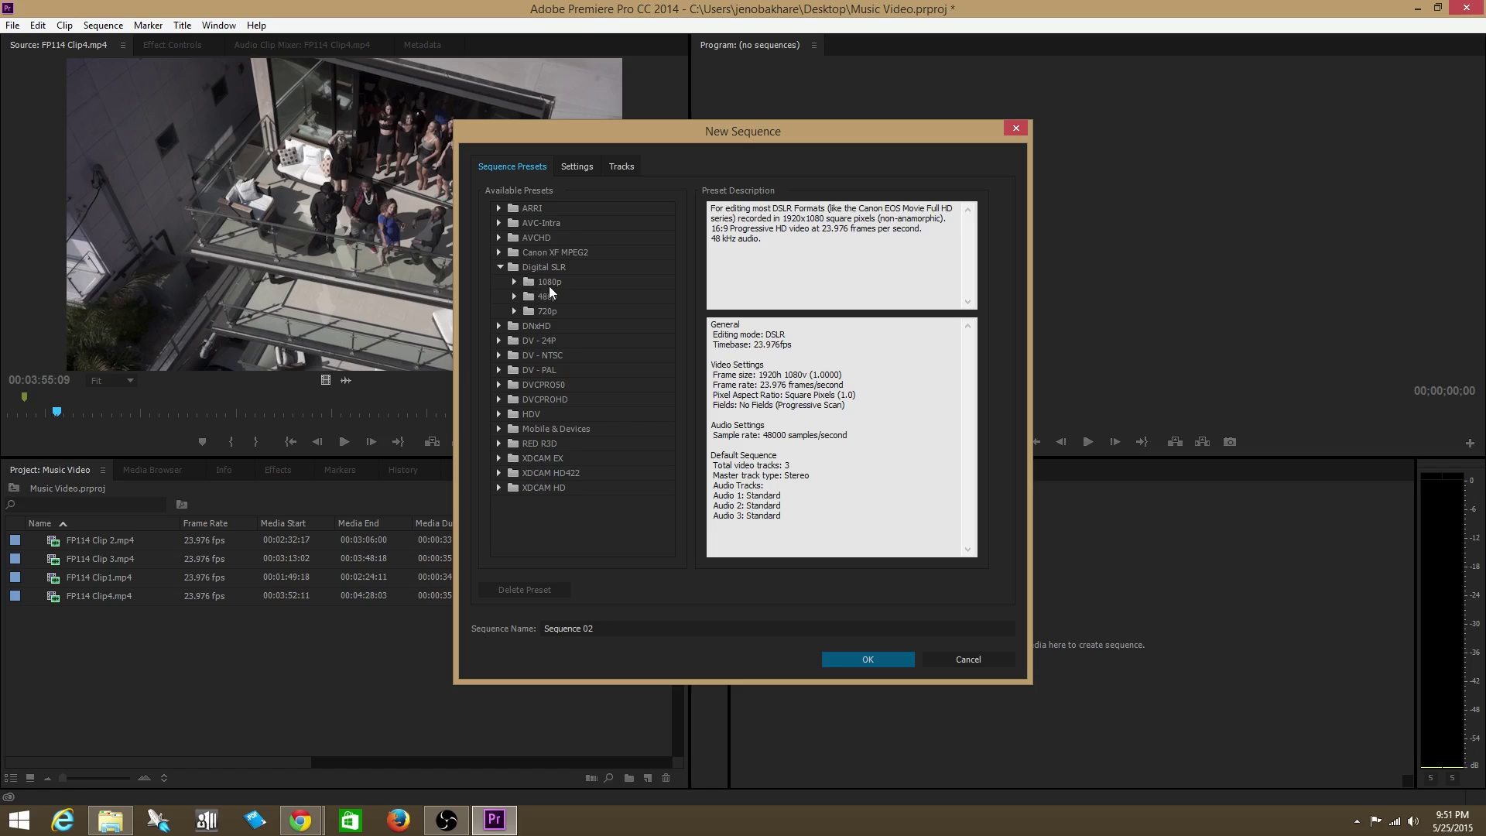
click(515, 282)
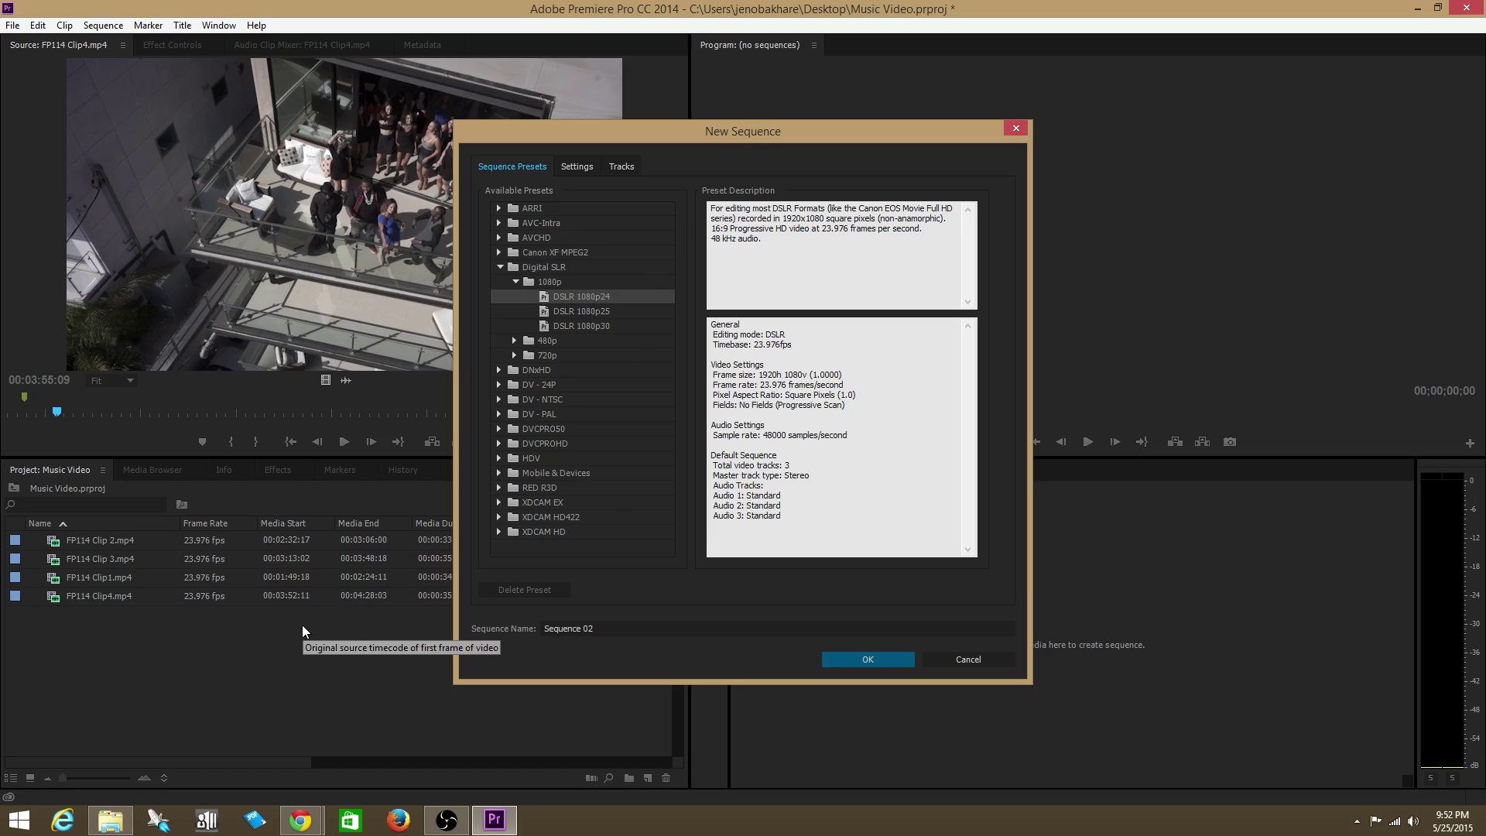
mouse_move(594, 630)
mouse_down()
mouse_move(550, 631)
mouse_move(579, 636)
mouse_up()
click(590, 626)
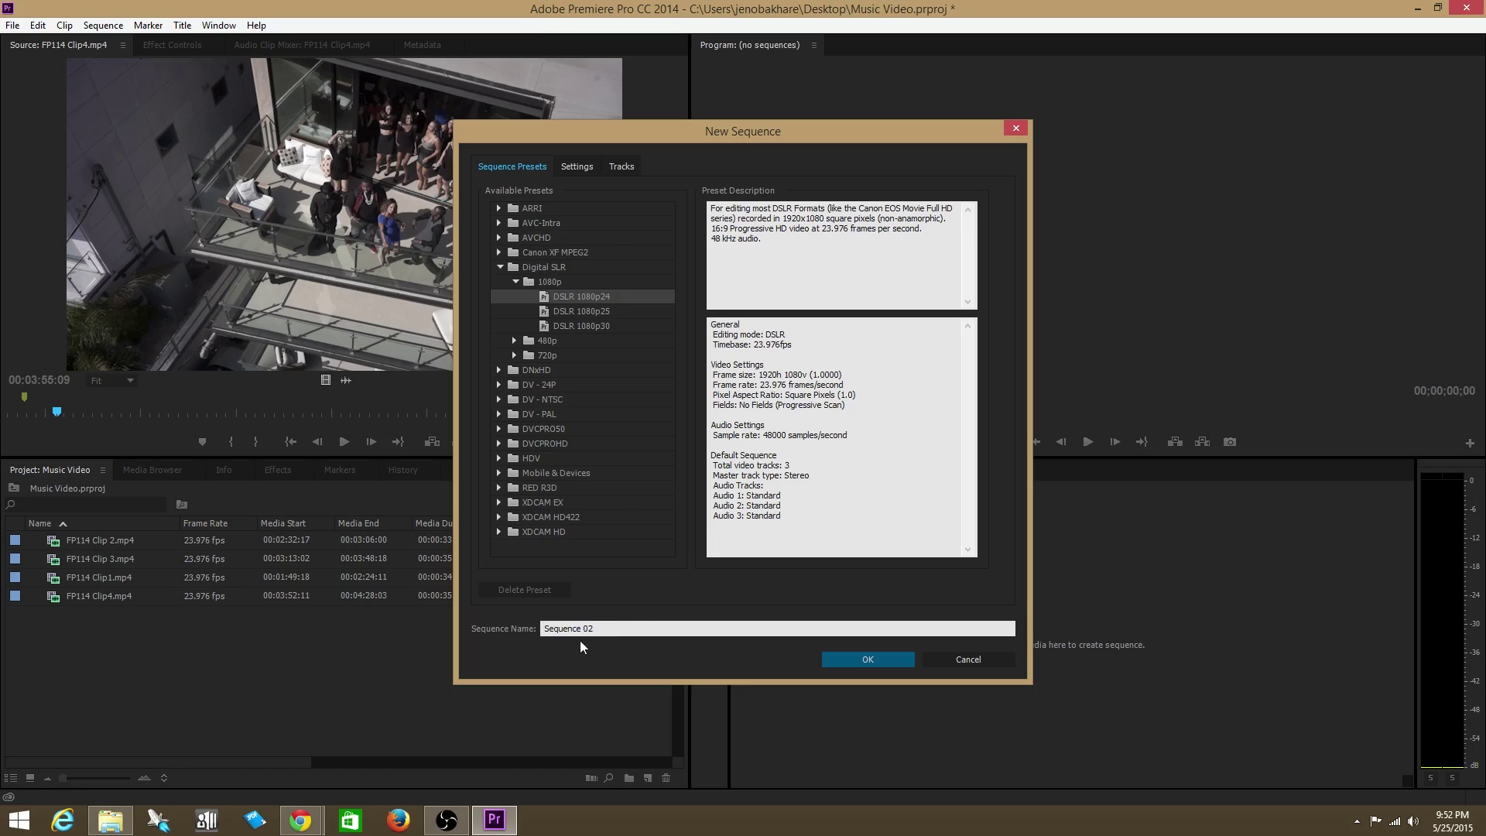
click(866, 658)
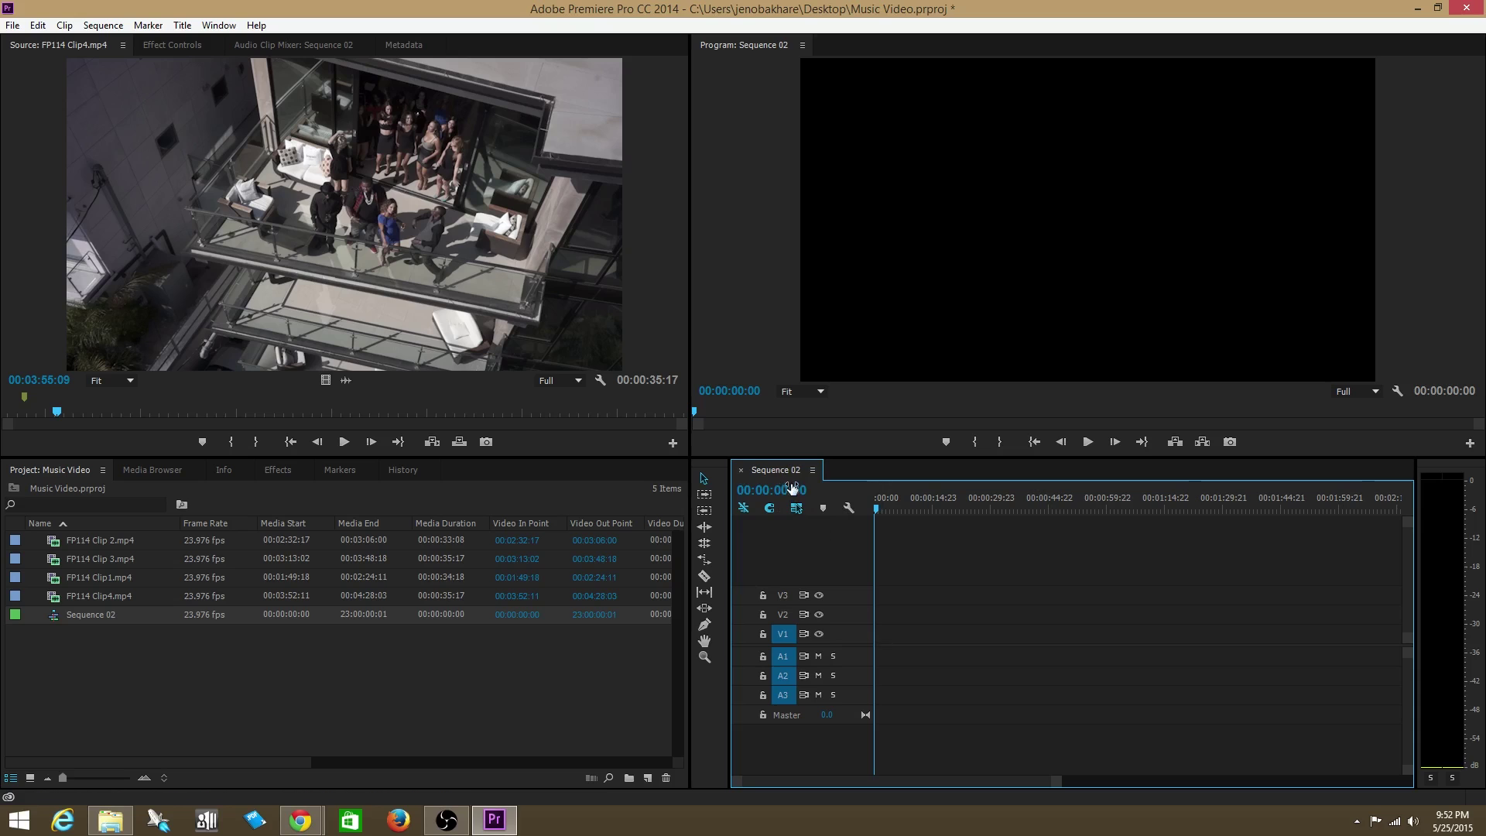
- Park the playhead at 00:00:08:00 and place the four FP114 clips on V1 in the order 2, 3, 1, 4 with gaps between them
drag(876, 509, 927, 503)
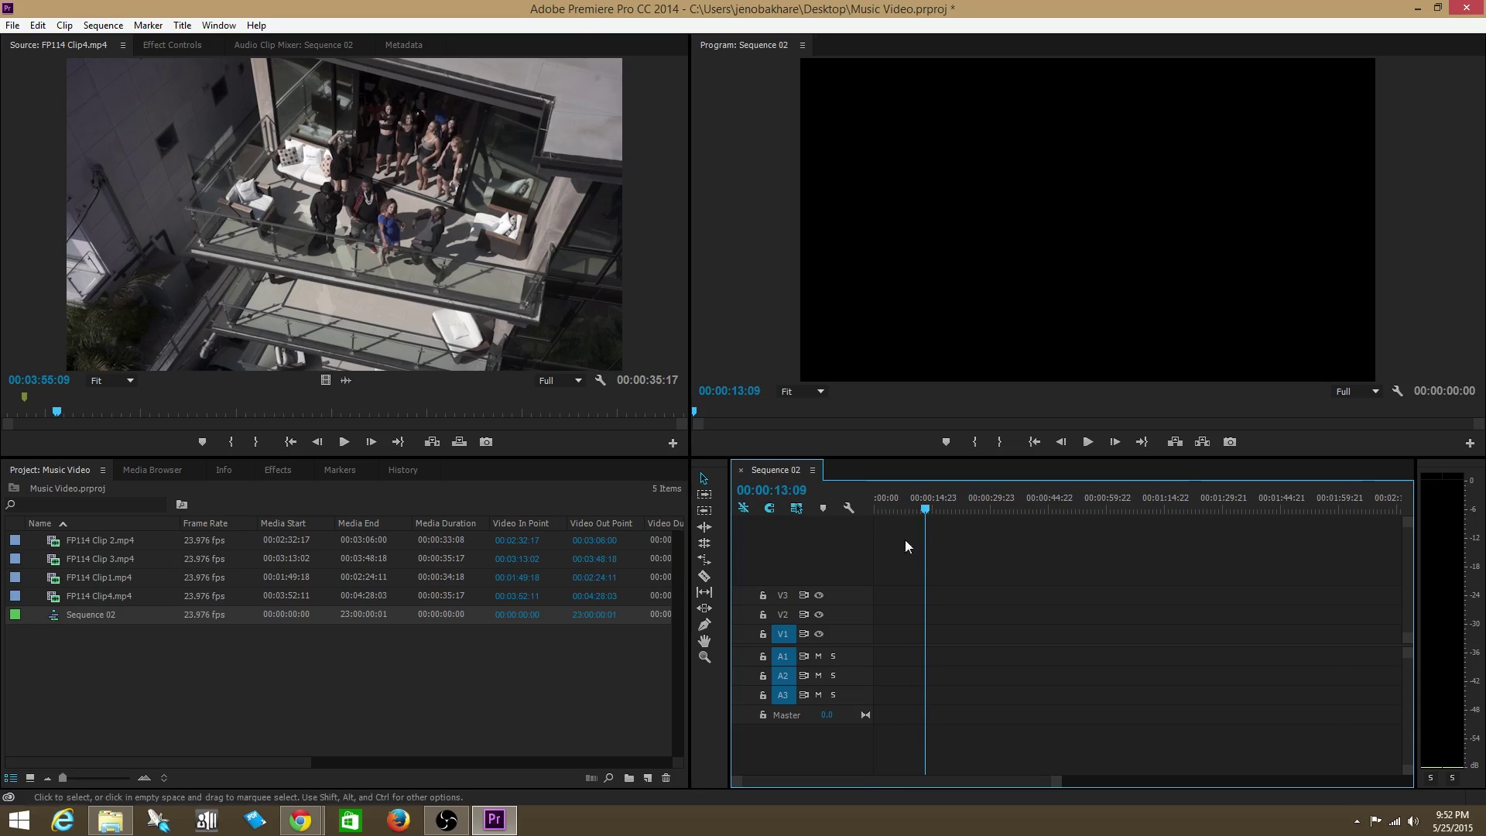
drag(924, 508, 908, 513)
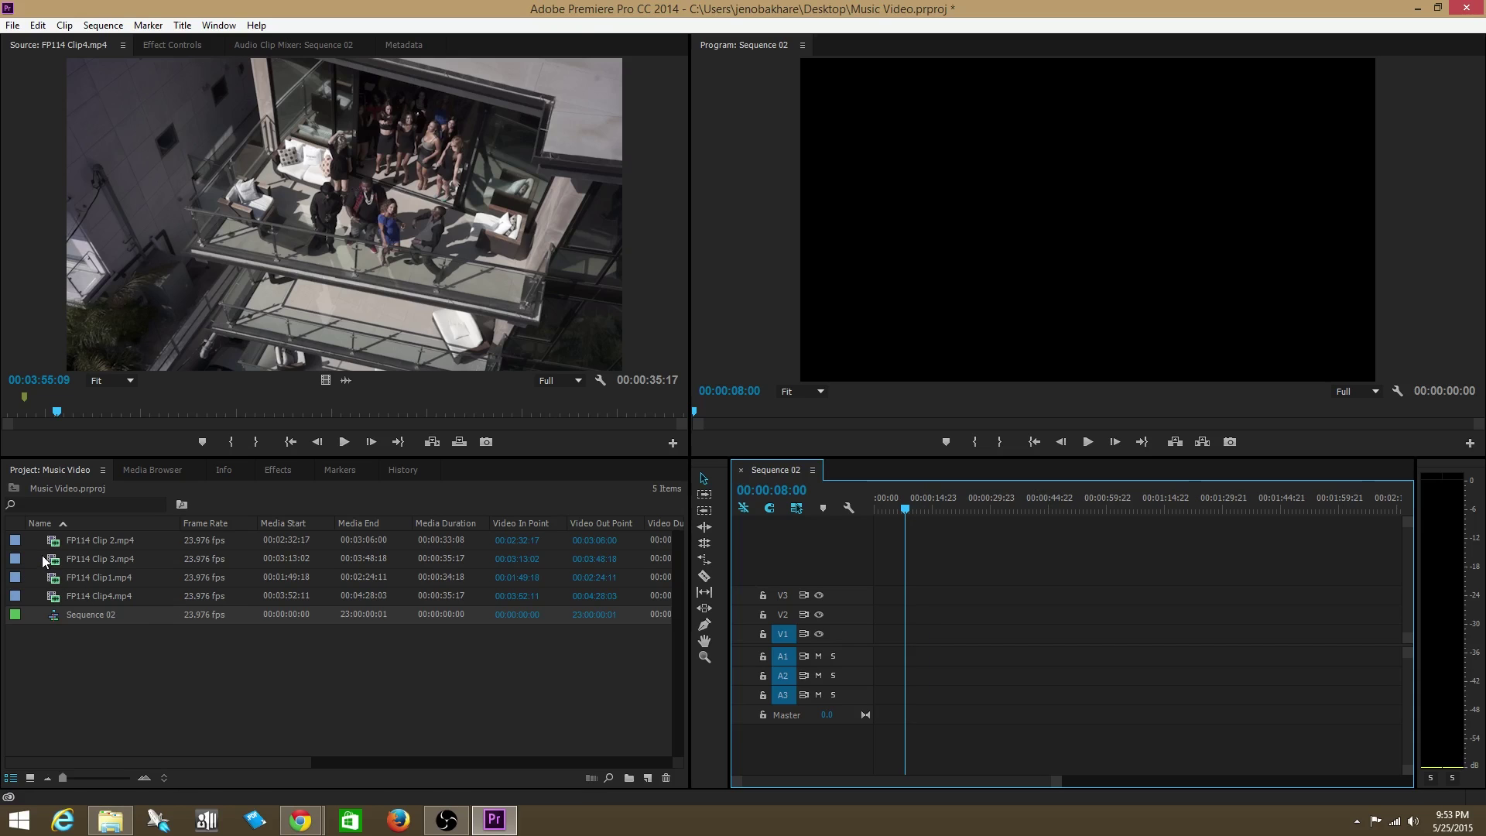
drag(35, 541, 66, 593)
drag(50, 541, 935, 637)
drag(1062, 781, 1140, 780)
drag(1247, 597, 1024, 640)
drag(1198, 574, 1113, 617)
drag(1230, 568, 1228, 634)
drag(1100, 611, 1146, 642)
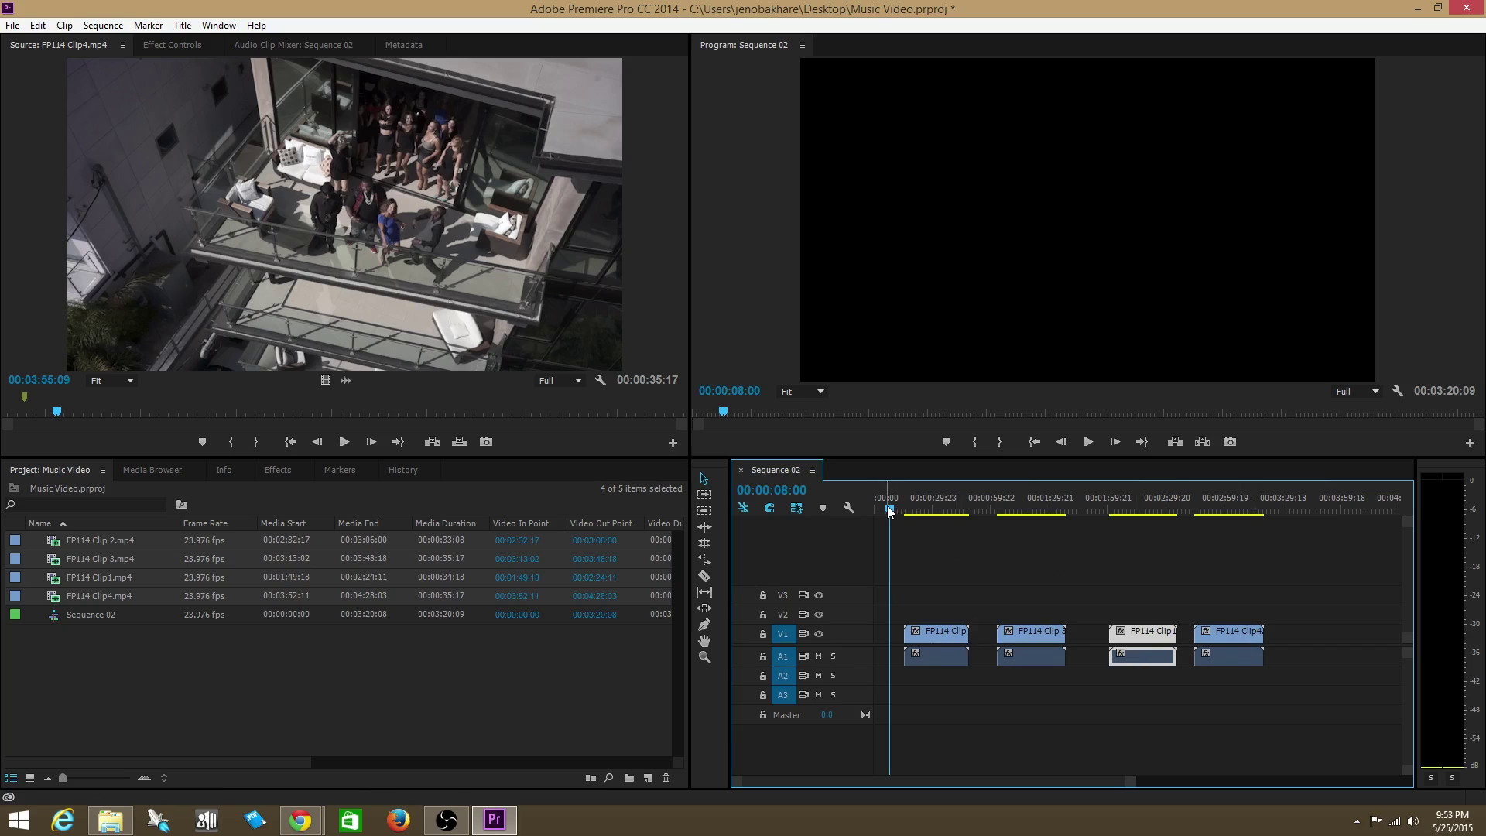
- Play and scrub through FP114 Clip 2.mp4 in the sequence to preview it in the program monitor
drag(887, 504, 930, 514)
click(1089, 443)
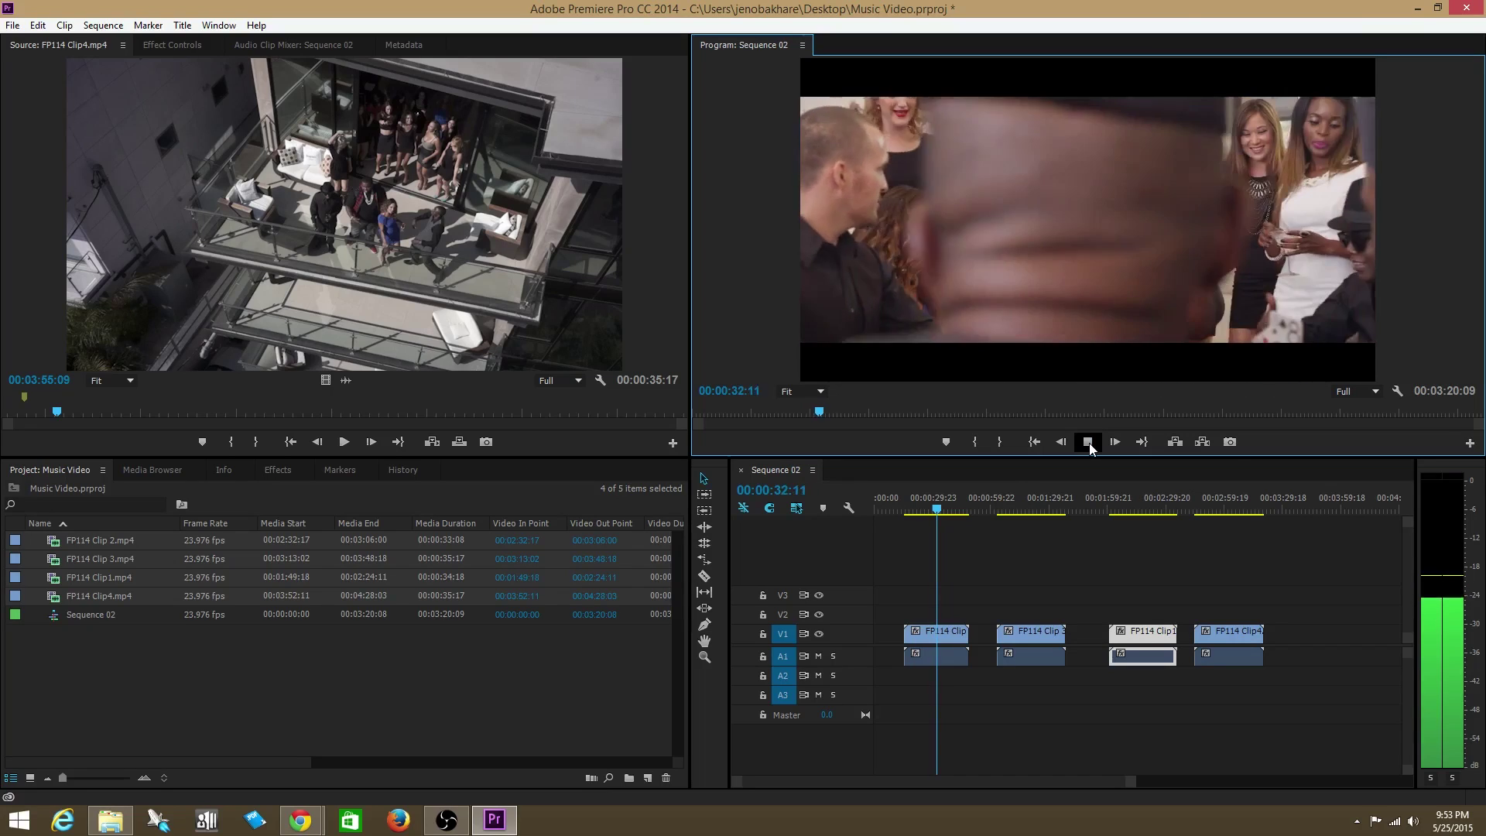
click(1089, 443)
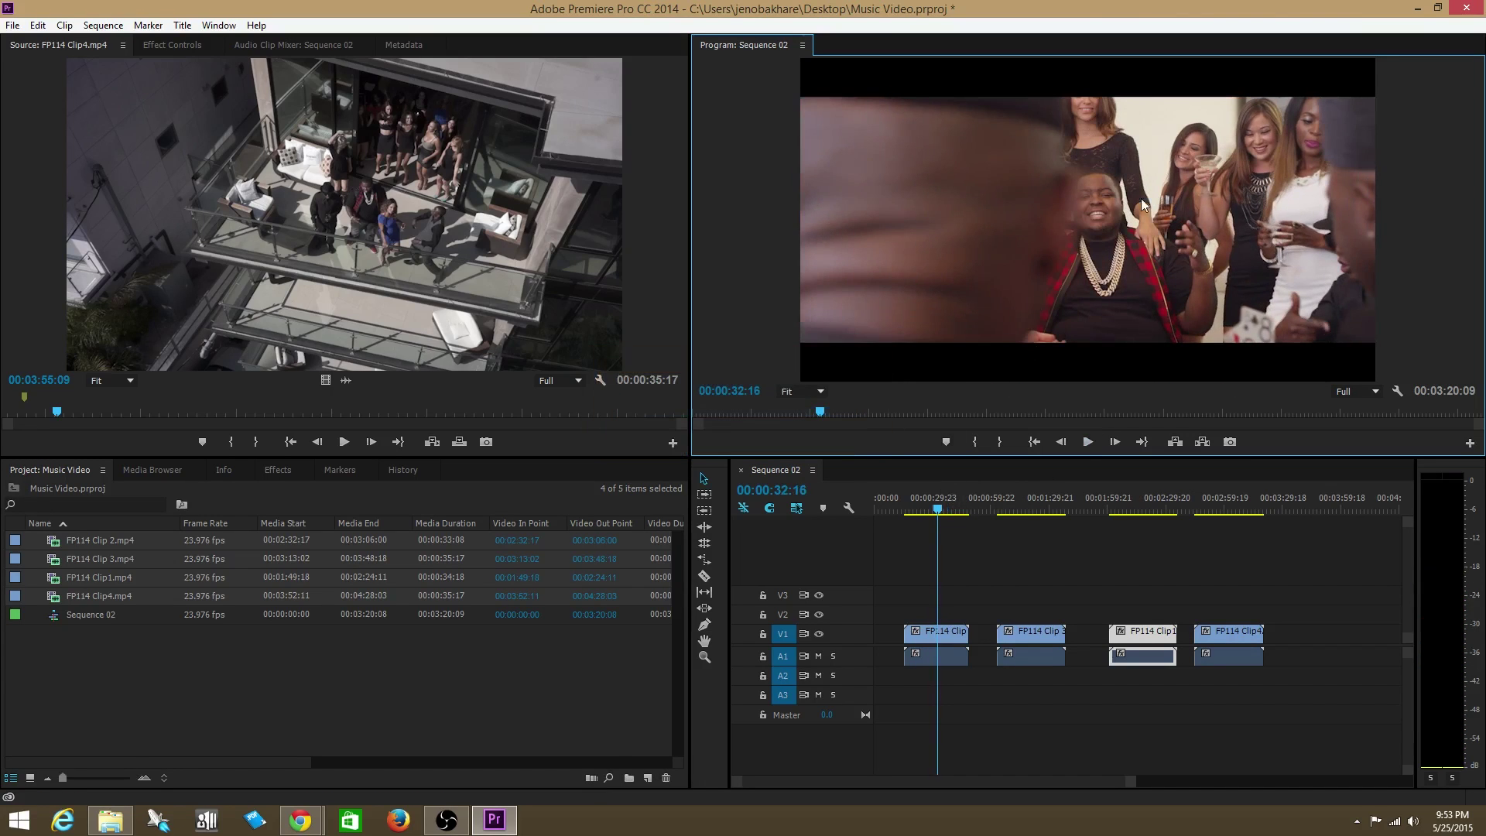
click(927, 500)
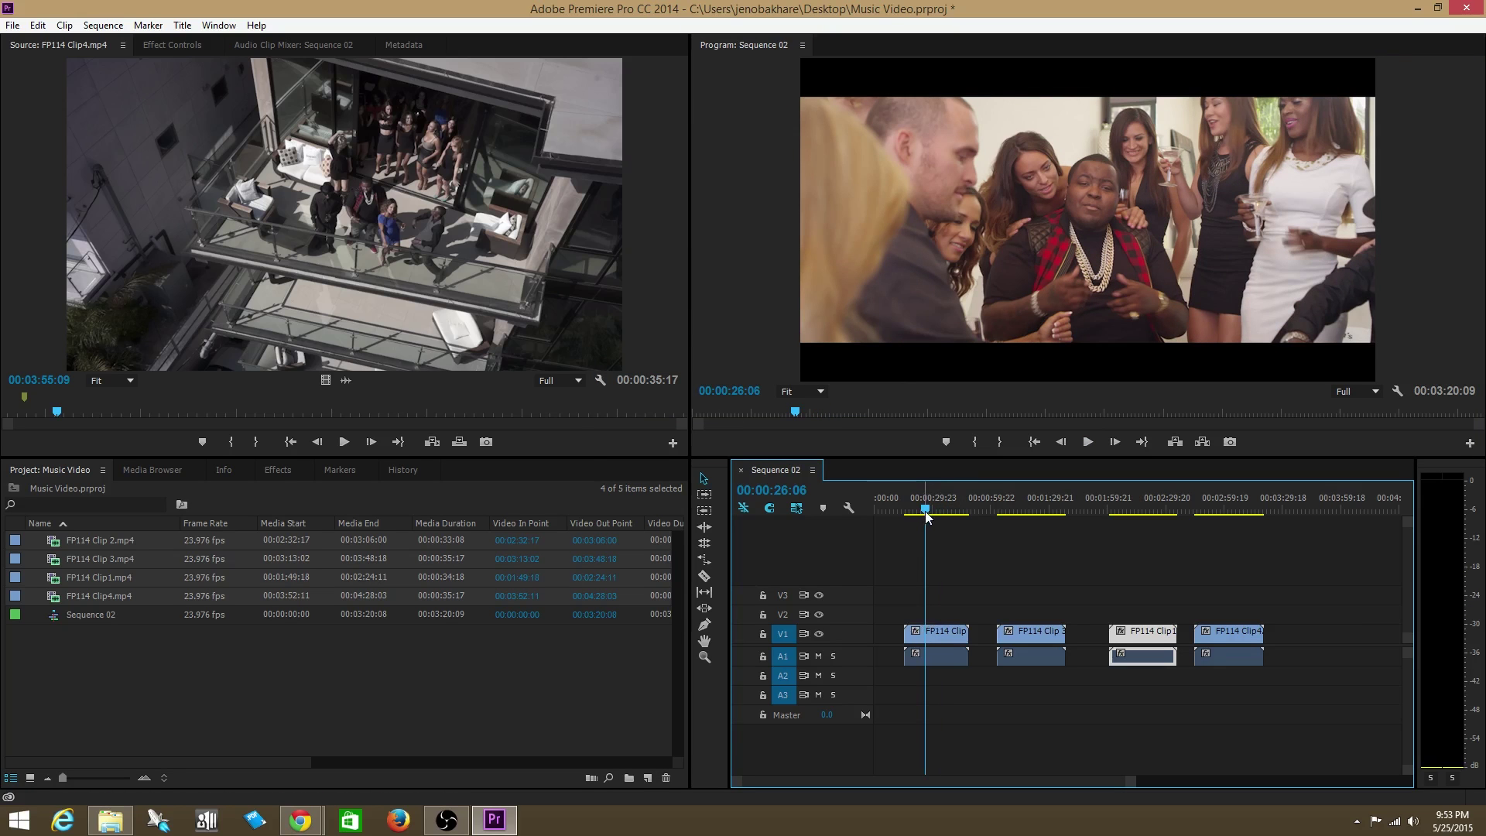
click(918, 514)
drag(917, 514, 936, 527)
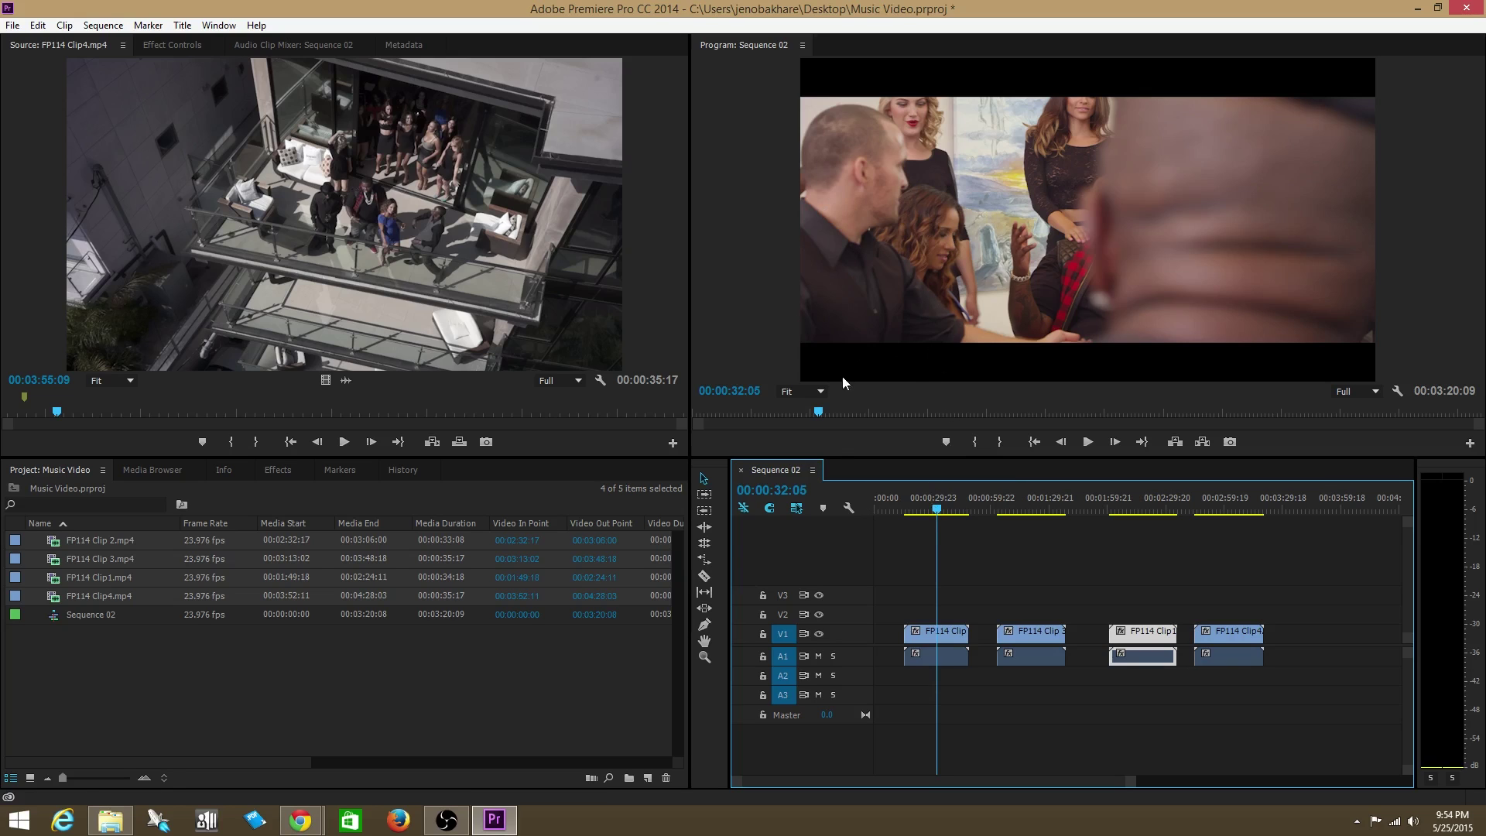
drag(929, 508, 923, 504)
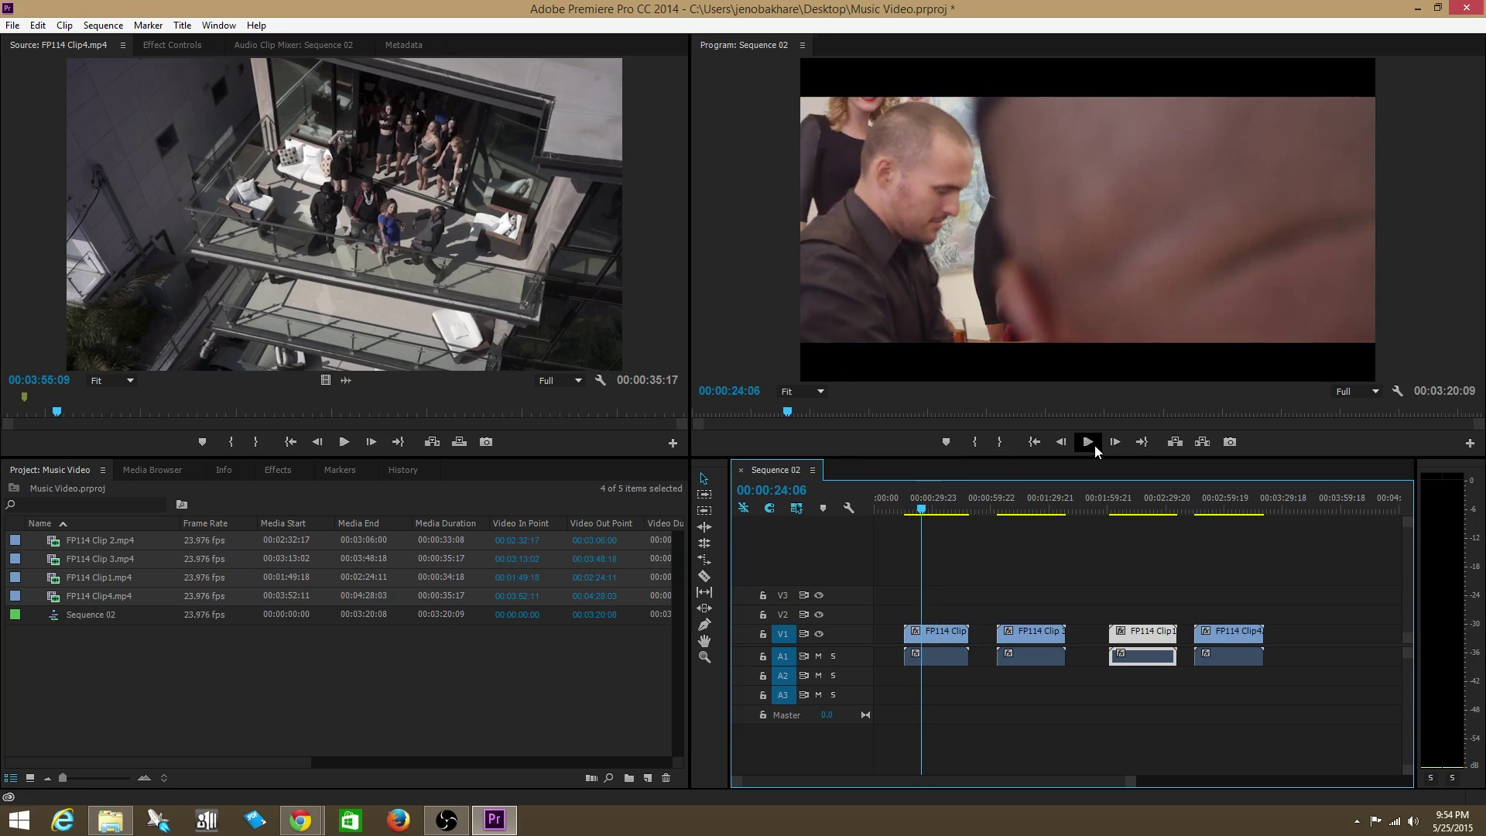
click(1088, 446)
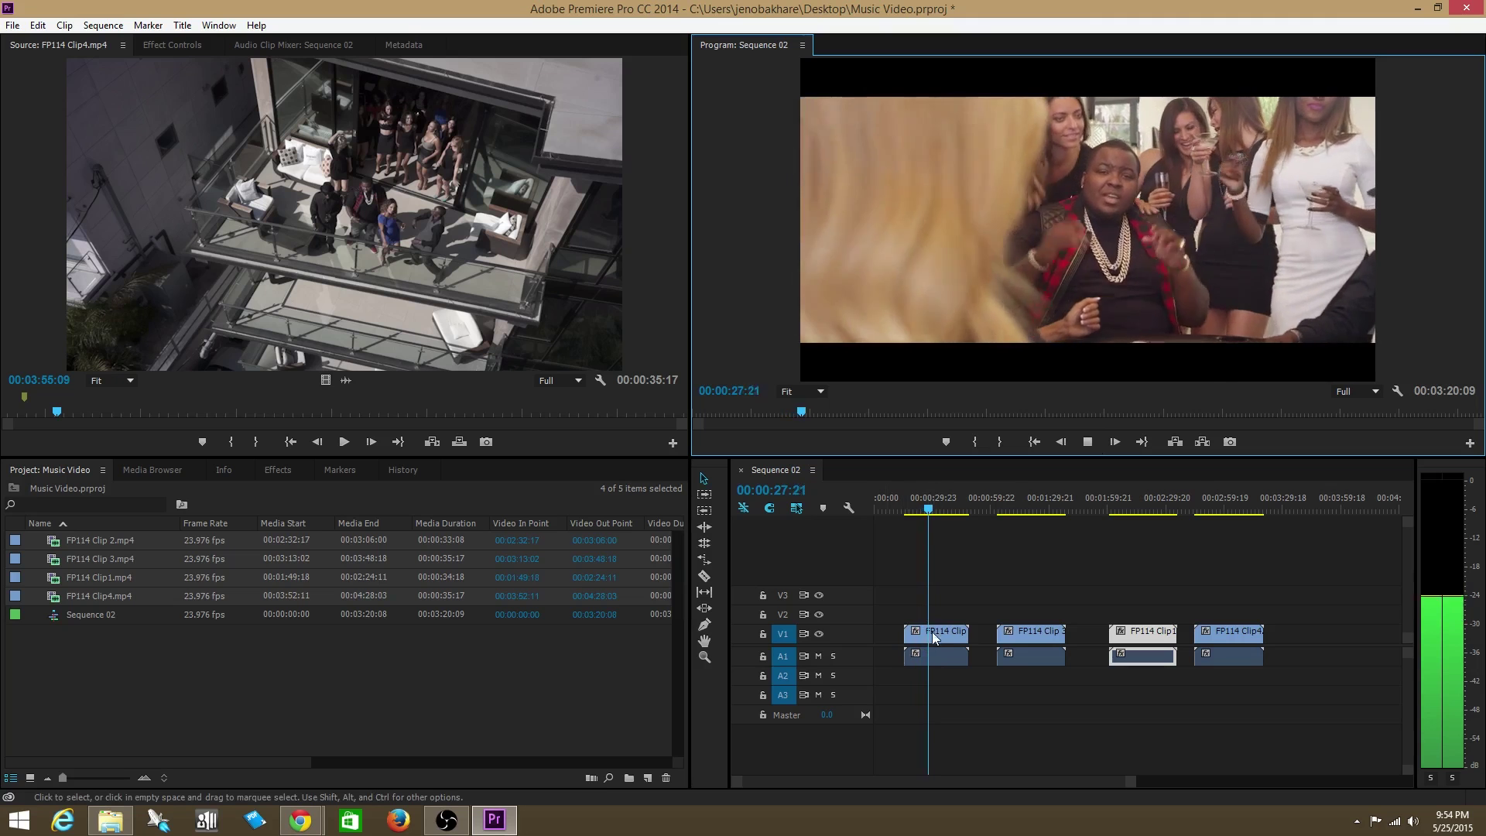
drag(1132, 786, 998, 787)
key(space)
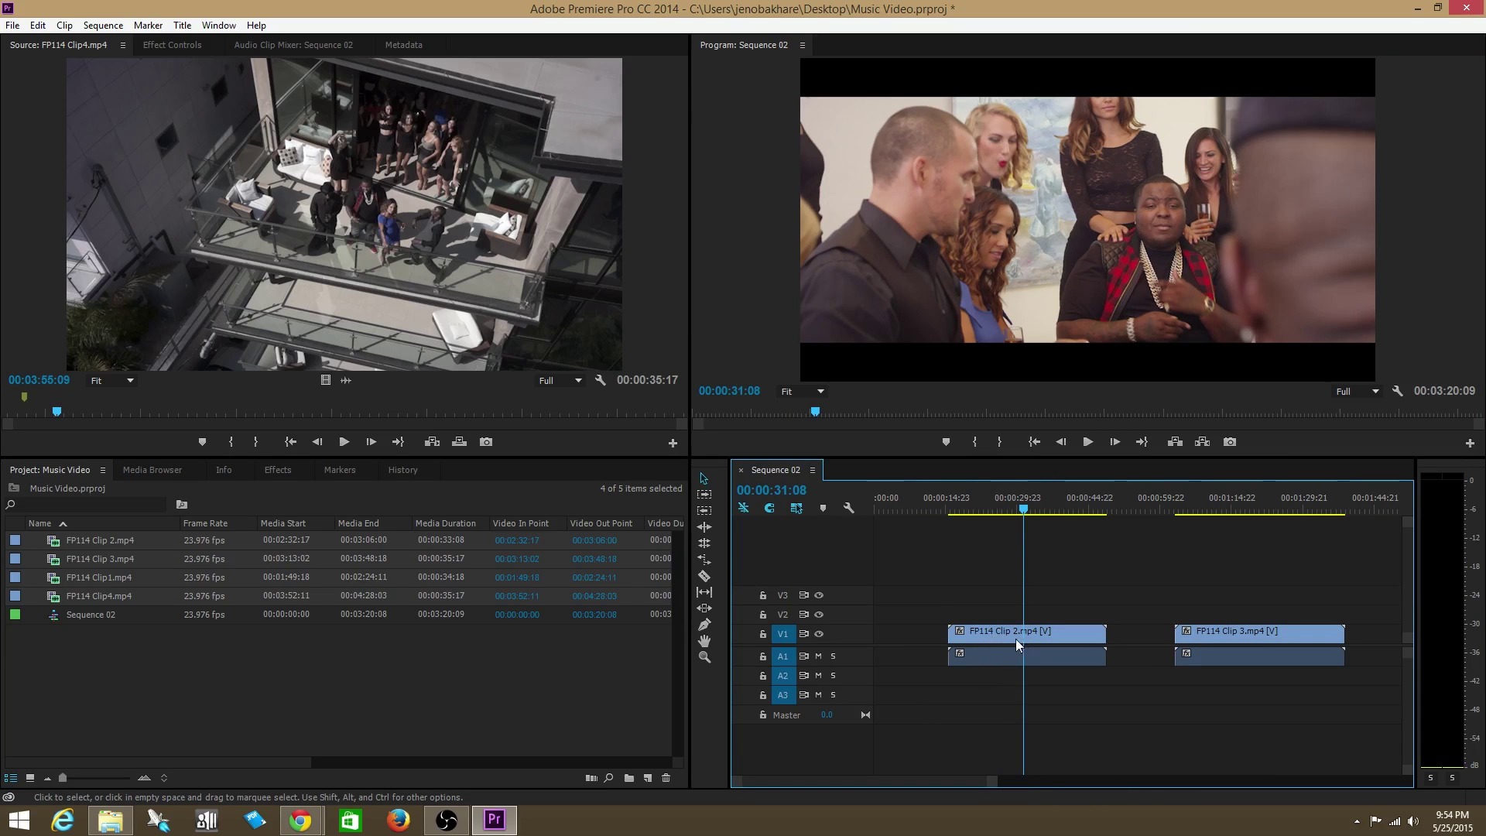
click(1006, 508)
drag(1007, 508, 1015, 509)
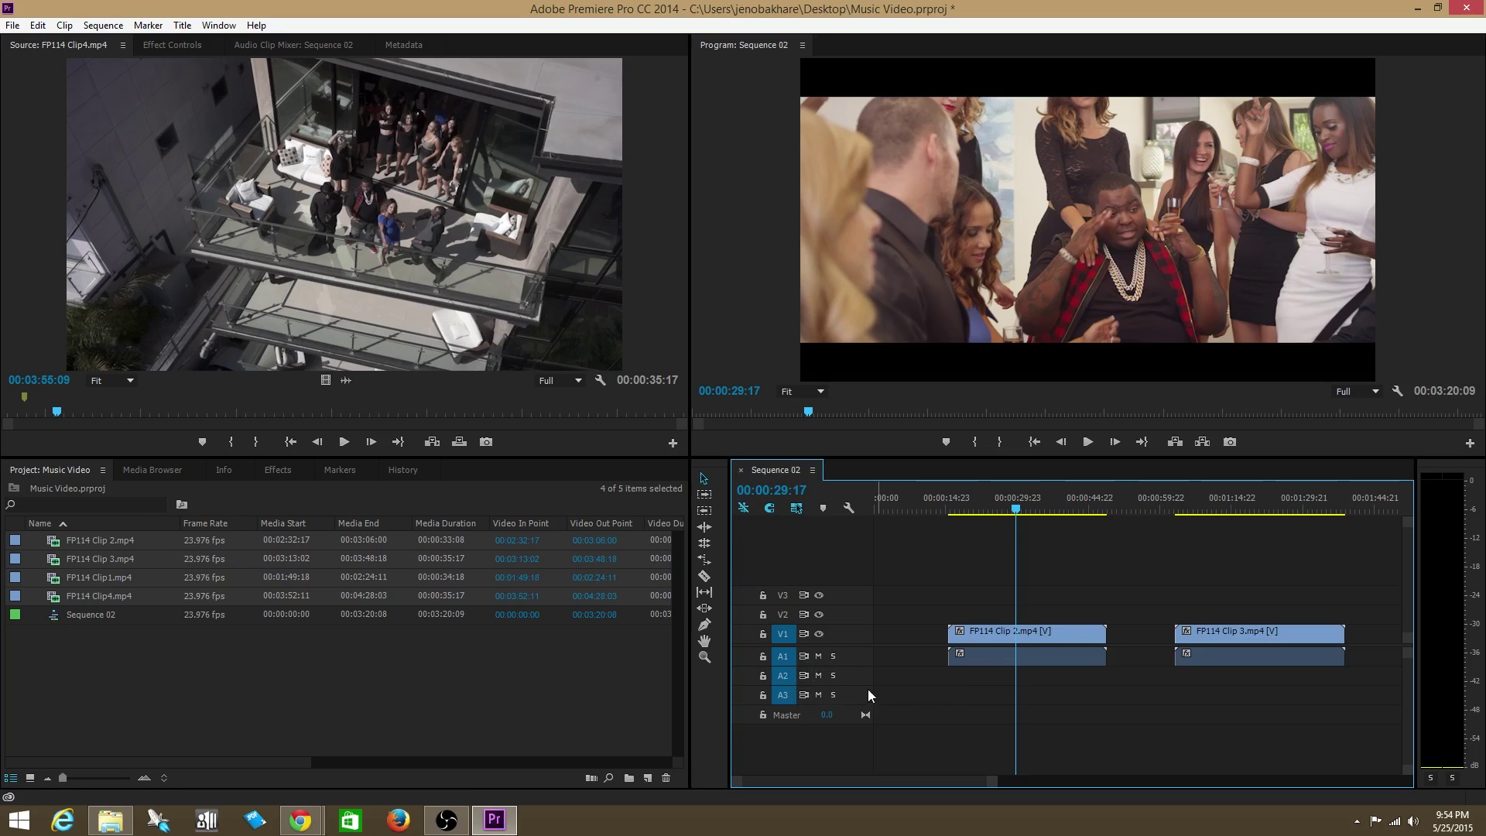
- Move FP114 Clip 2.mp4 about 6 seconds earlier on V1 and play part of it in the sequence
drag(992, 635, 960, 642)
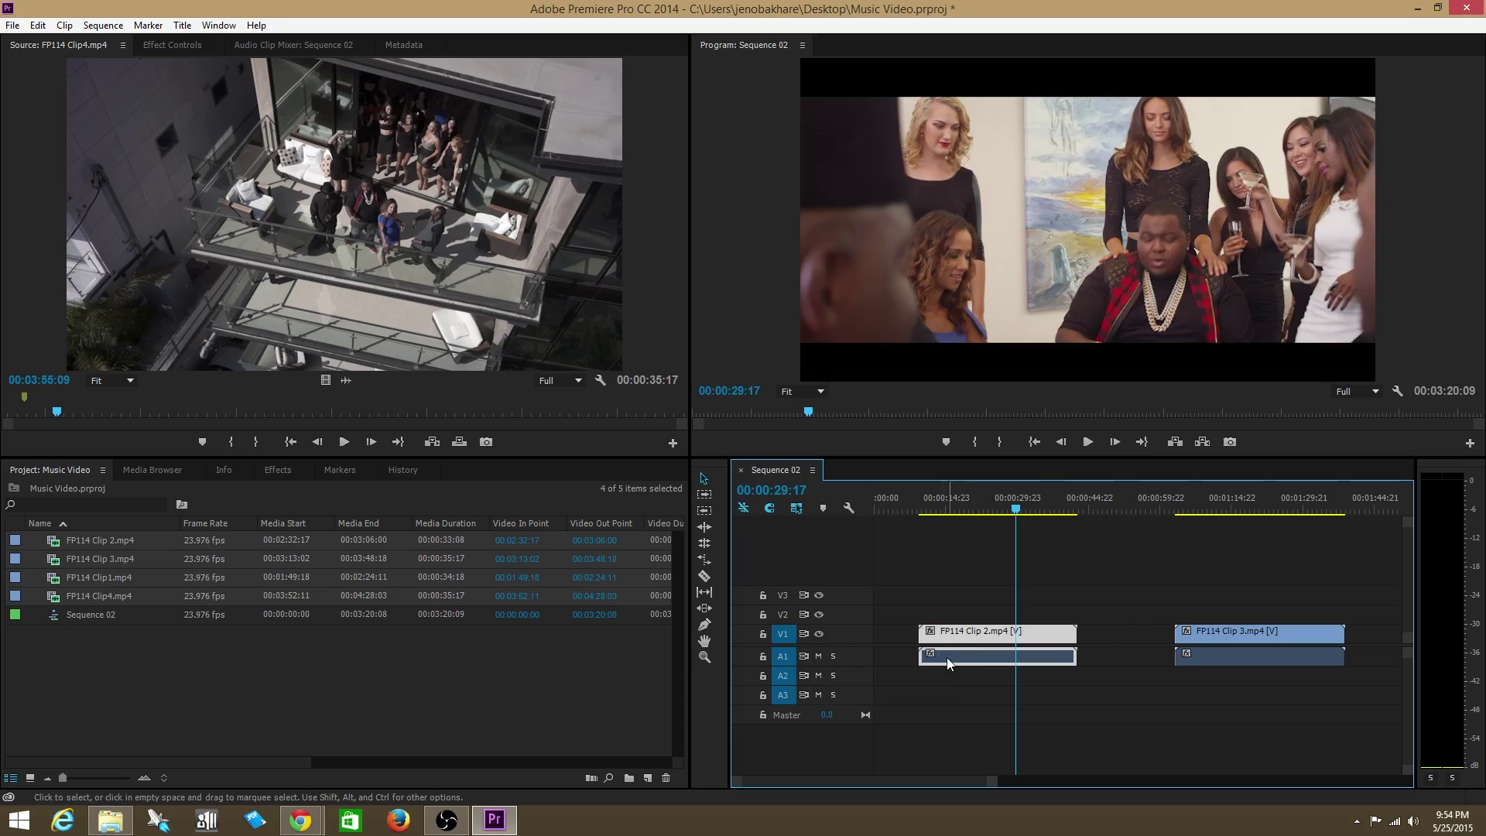
mouse_move(968, 638)
mouse_down()
mouse_move(990, 633)
mouse_move(968, 617)
mouse_up()
drag(977, 506, 957, 510)
drag(949, 609, 955, 631)
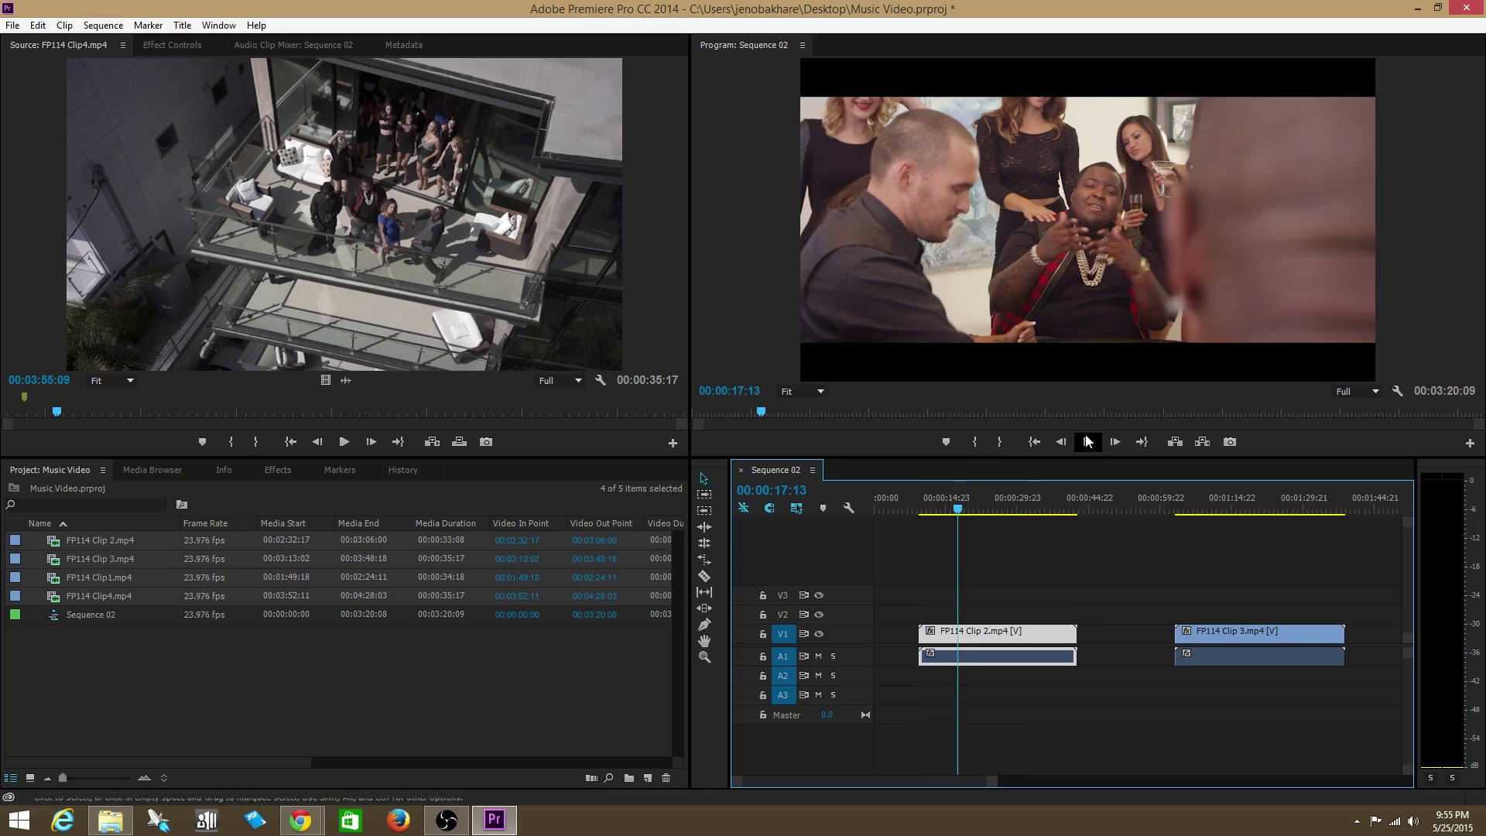
click(1093, 445)
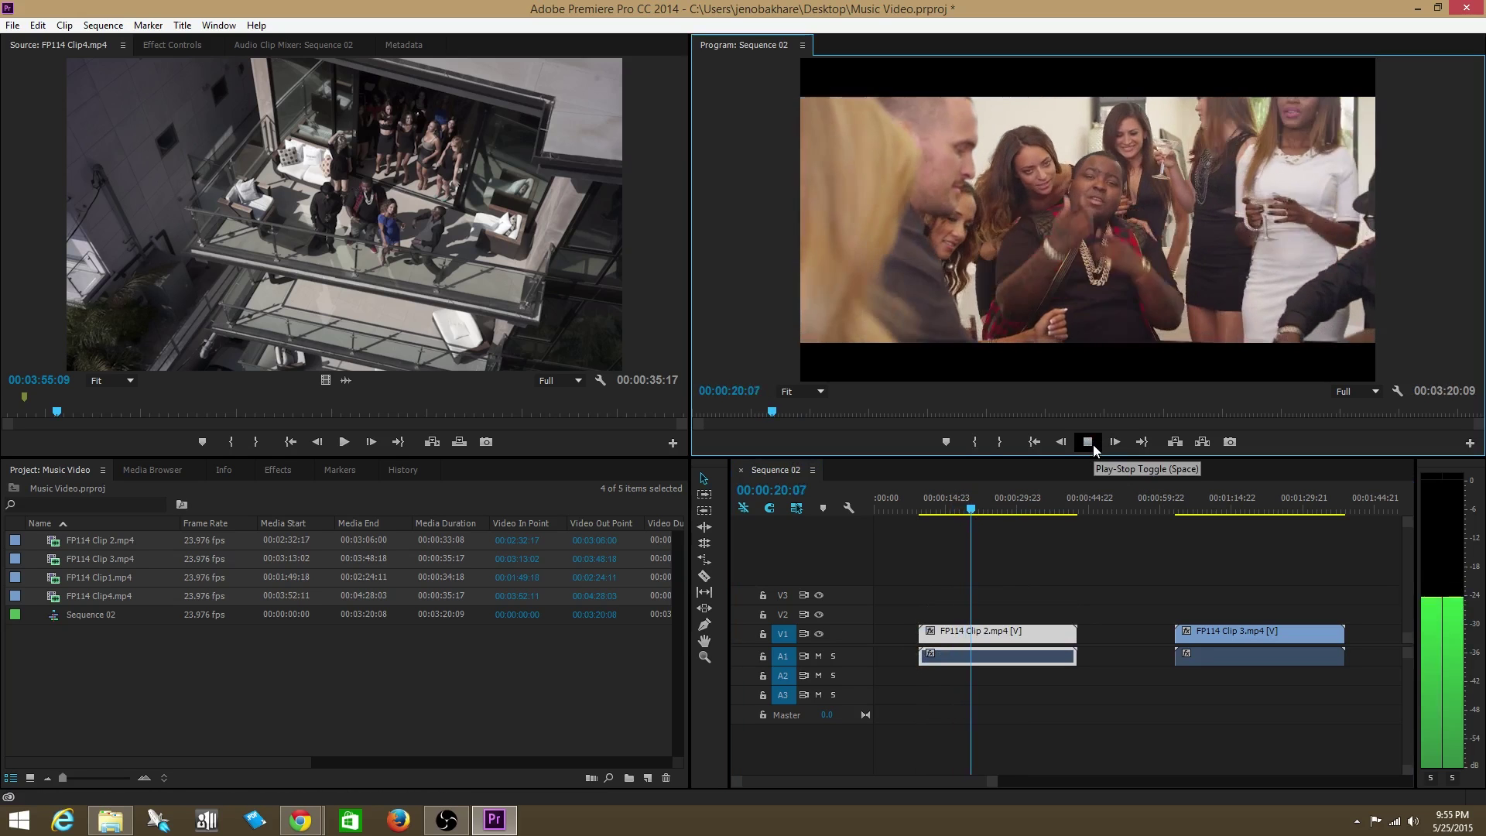
click(1093, 444)
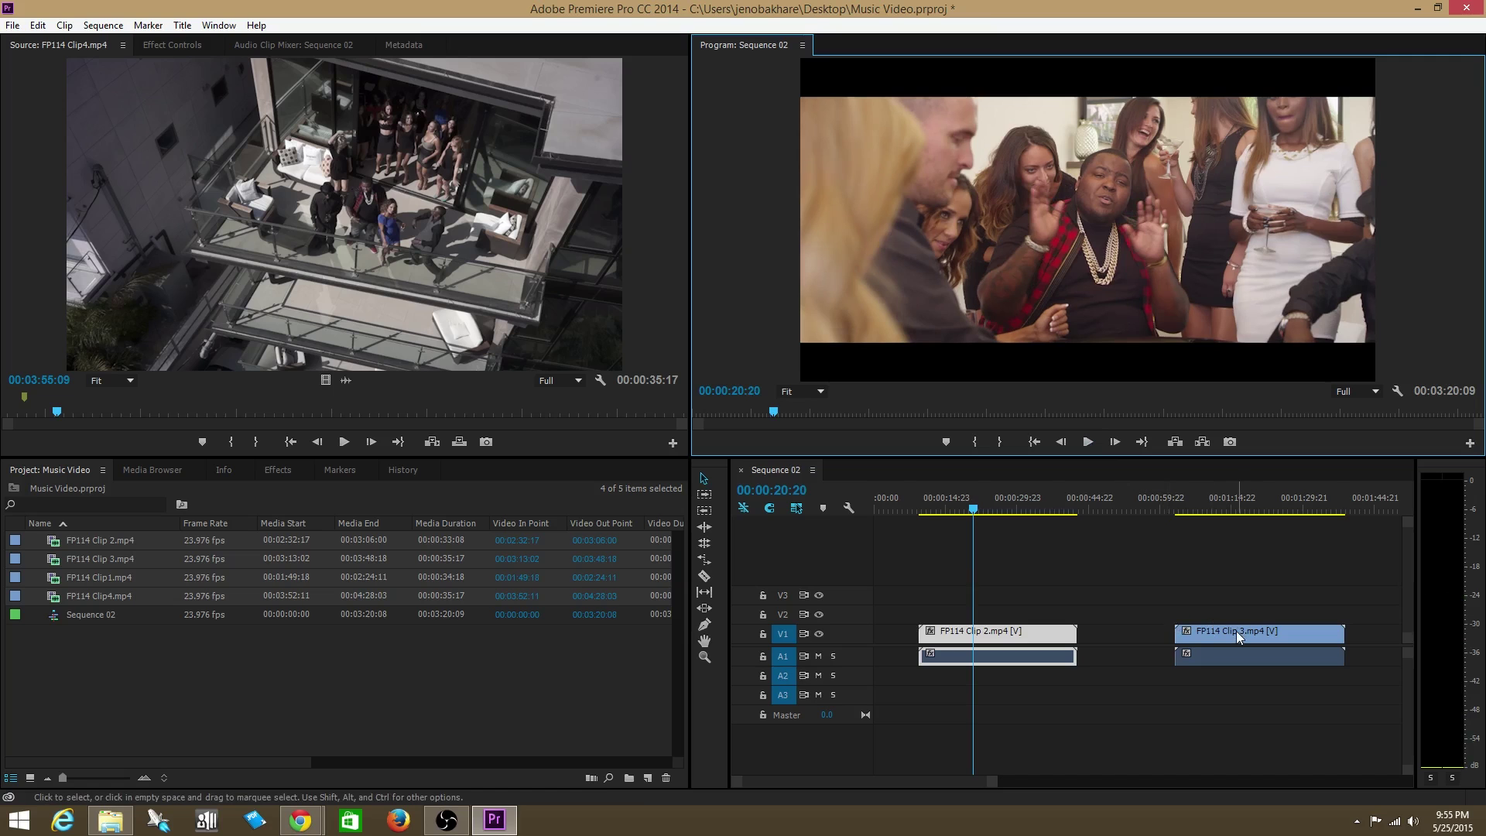
- Move FP114 Clip 3.mp4 closer to the end of FP114 Clip 2.mp4 on V1 and play part of it
drag(1234, 631, 1171, 632)
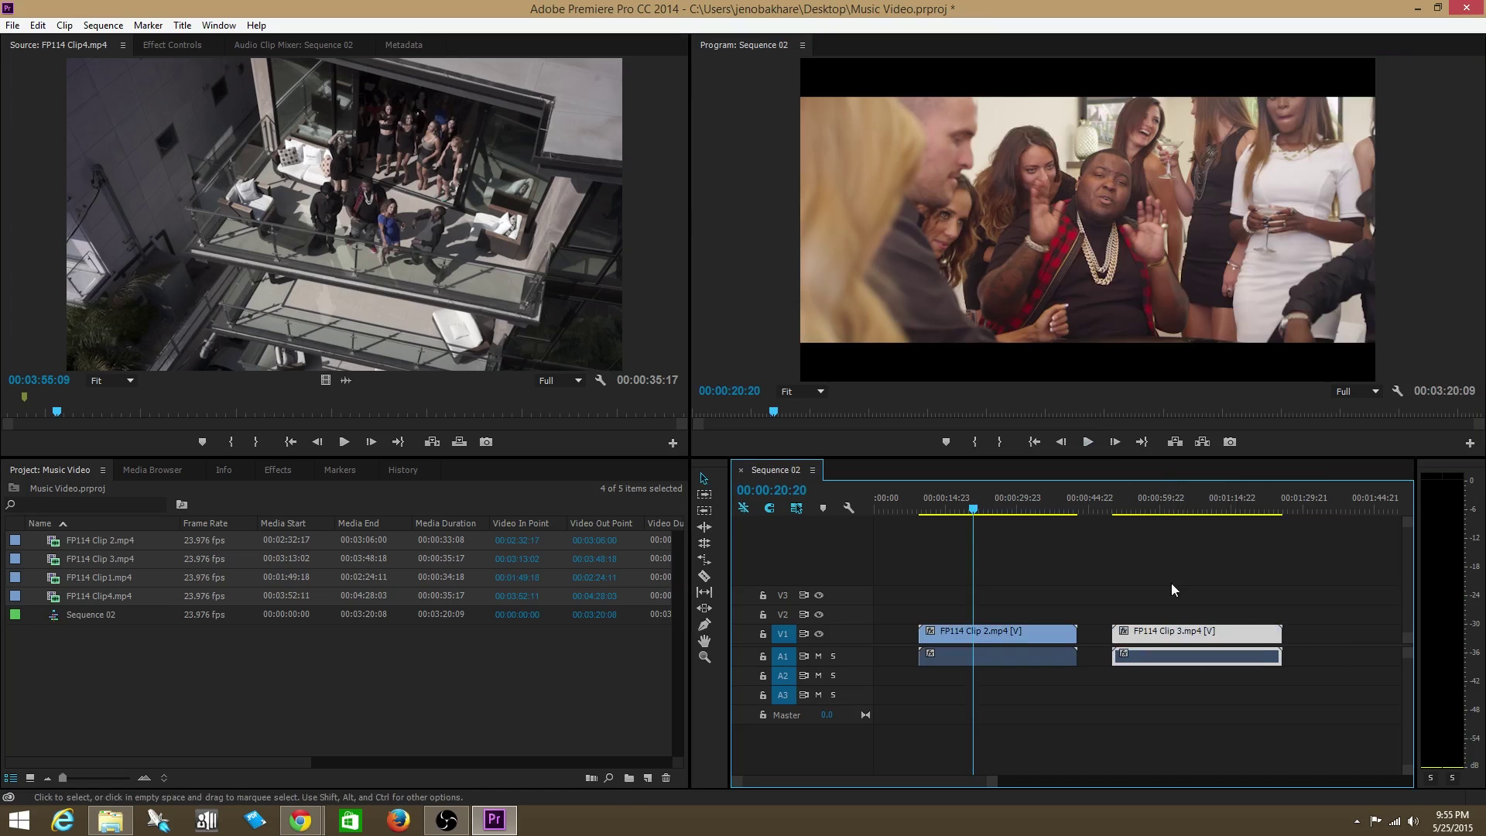
click(1153, 503)
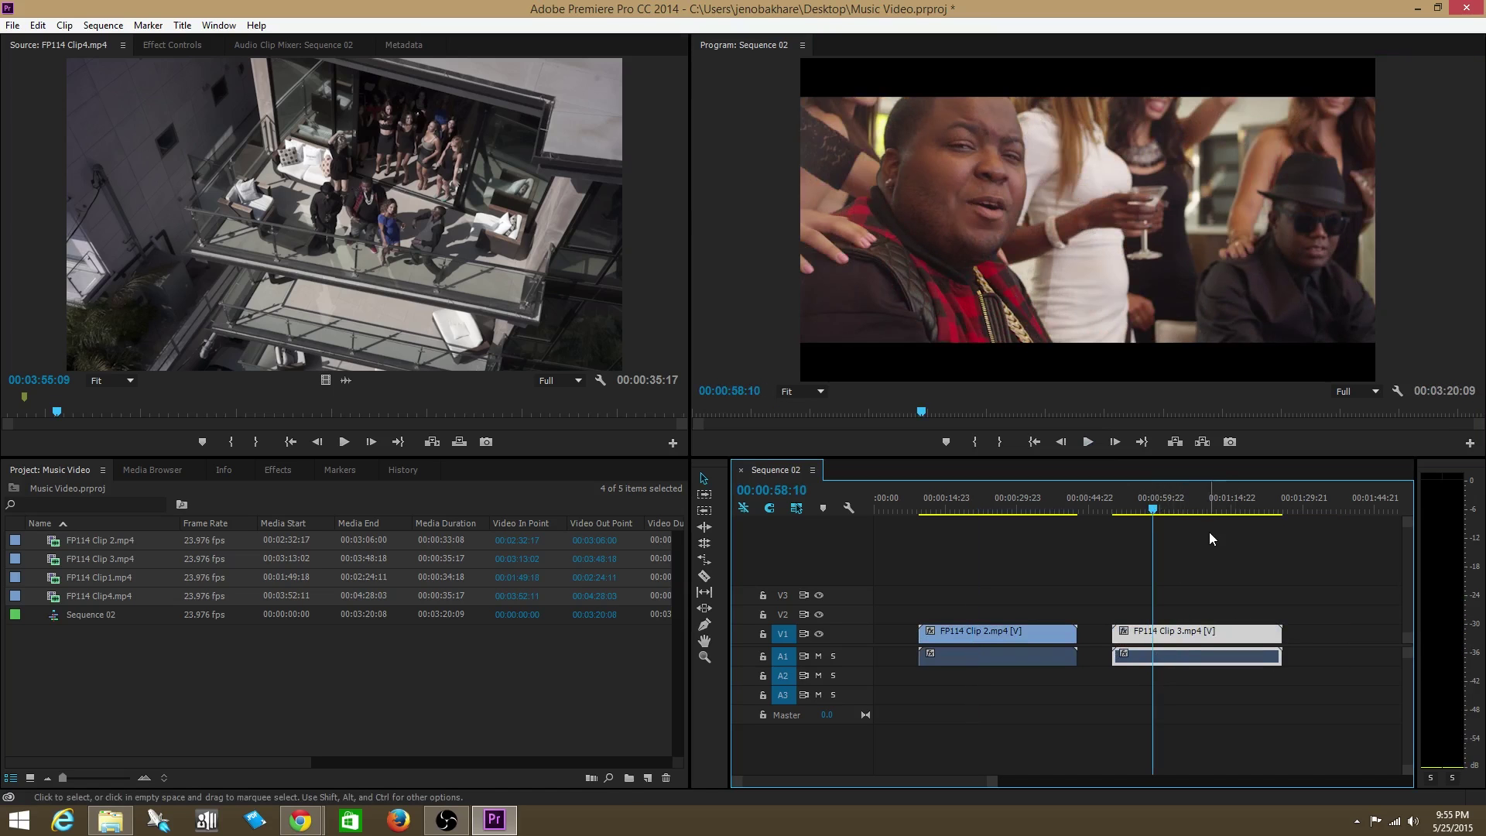
click(1169, 507)
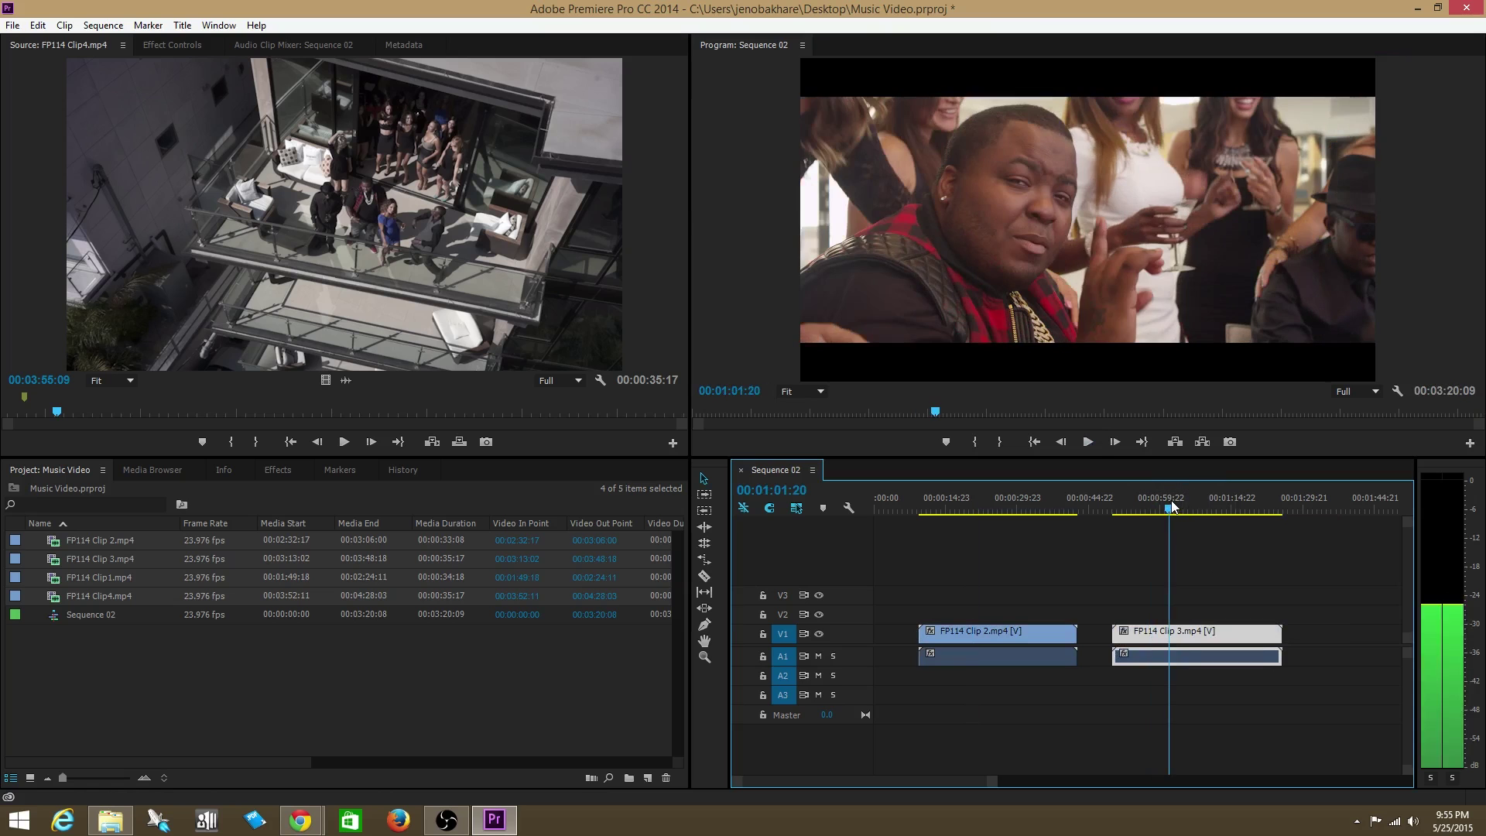
click(1092, 443)
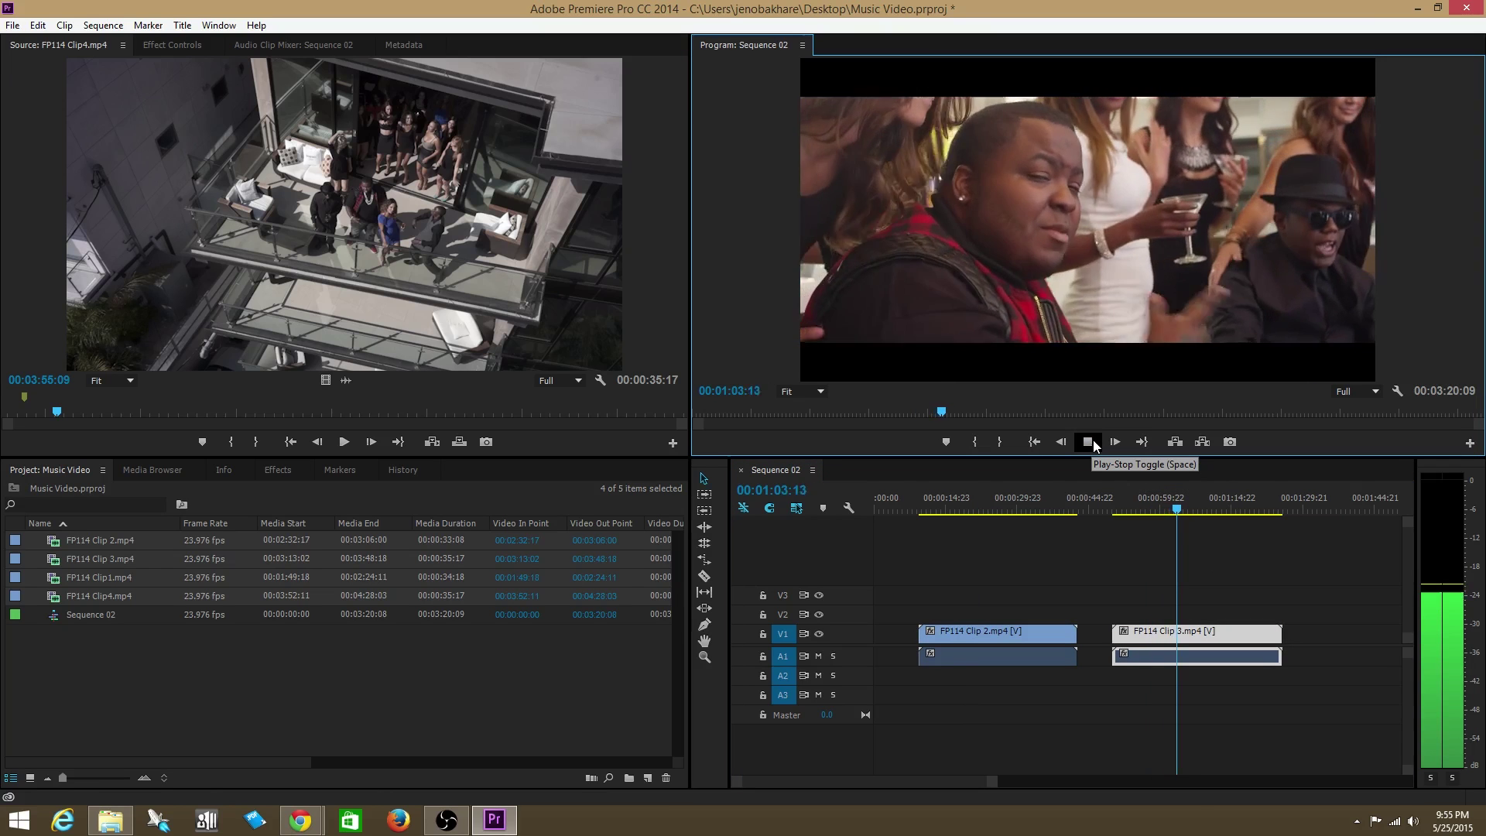
click(1094, 442)
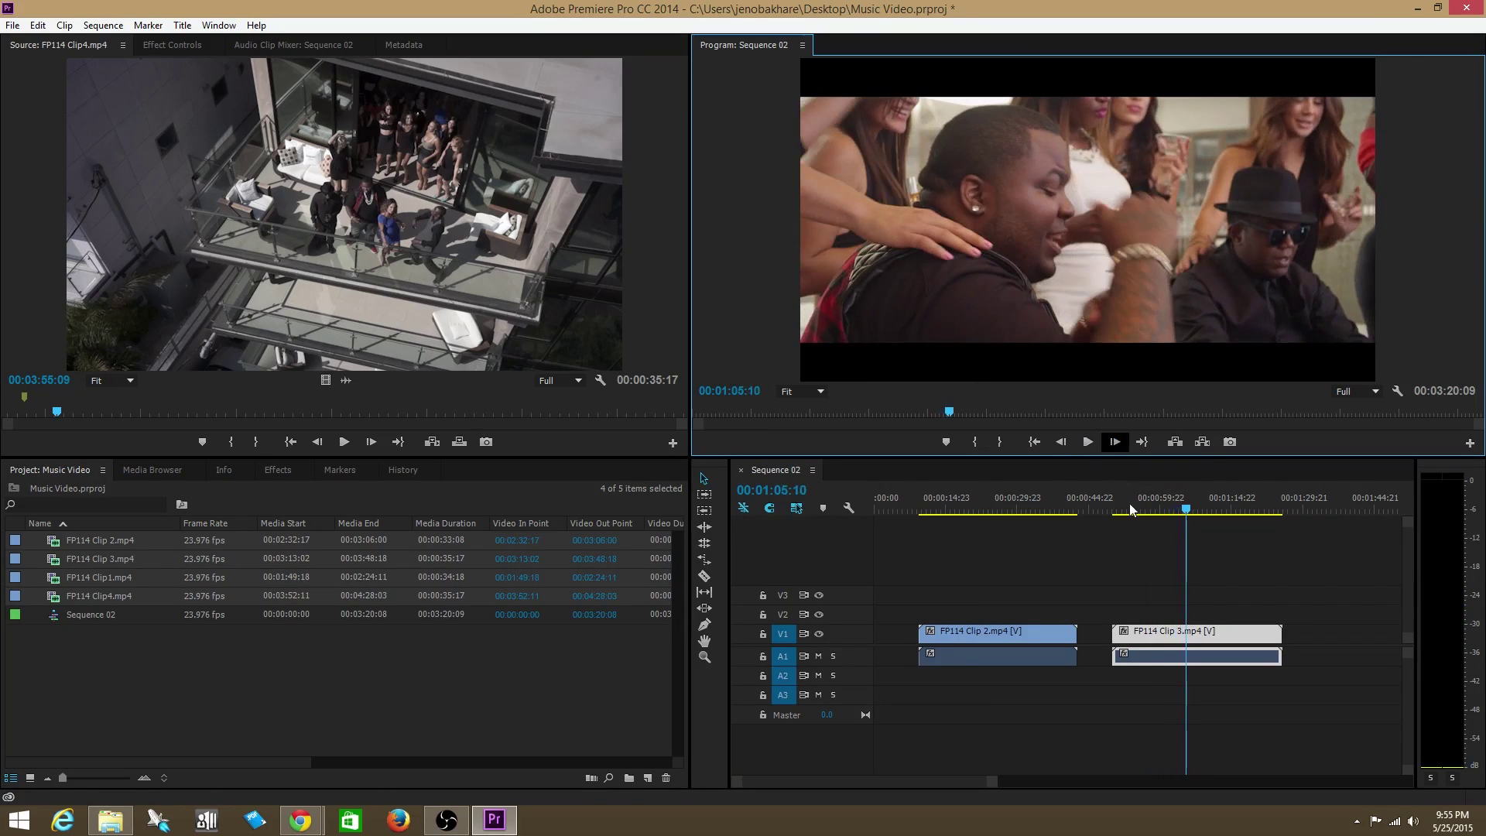
- Stack FP114 Clip 3.mp4 on V2 directly above FP114 Clip 2.mp4 and play the overlapping section
drag(1173, 638, 966, 609)
click(929, 498)
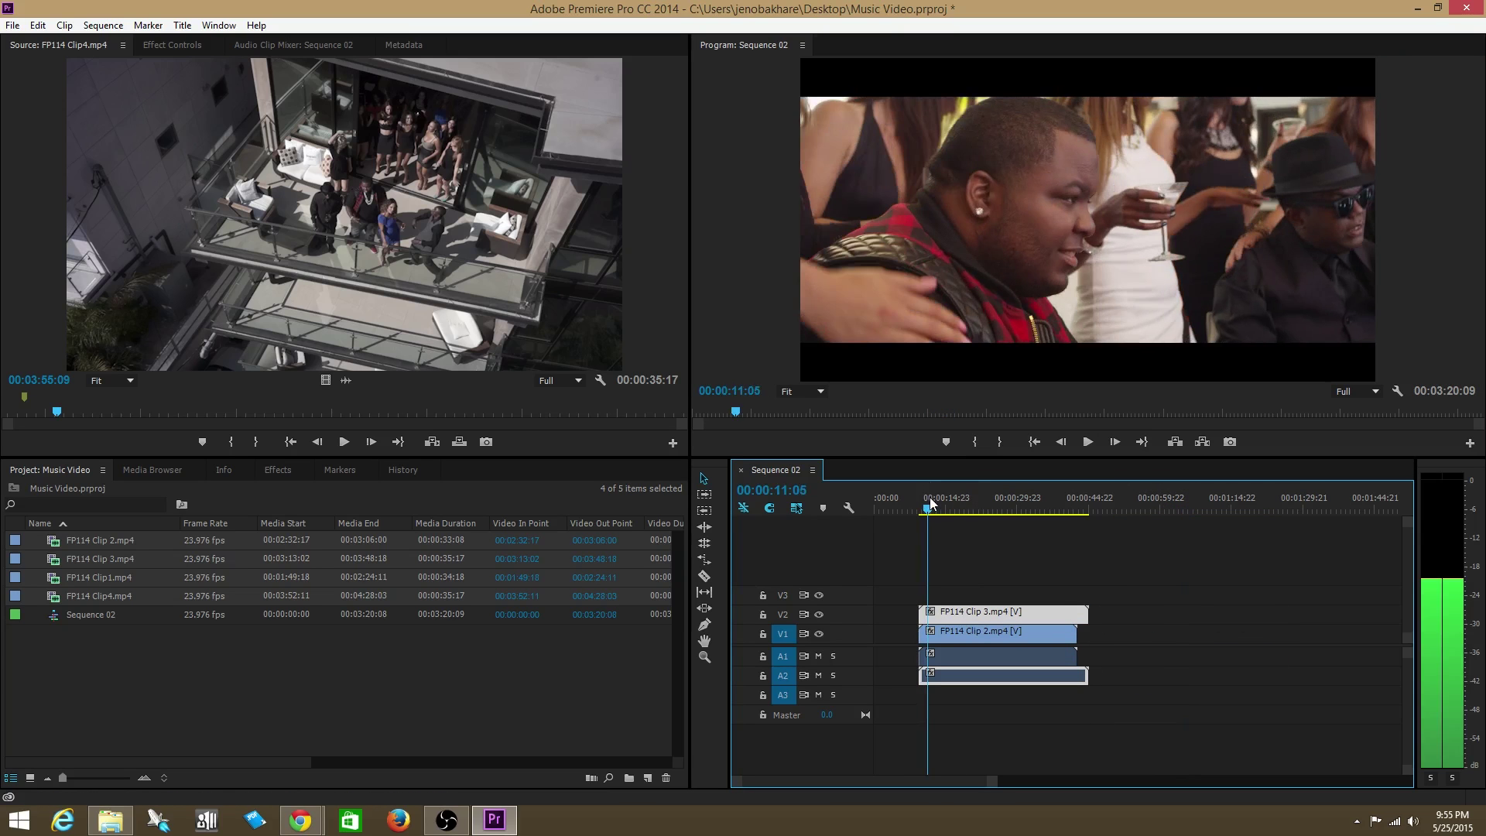
click(1089, 444)
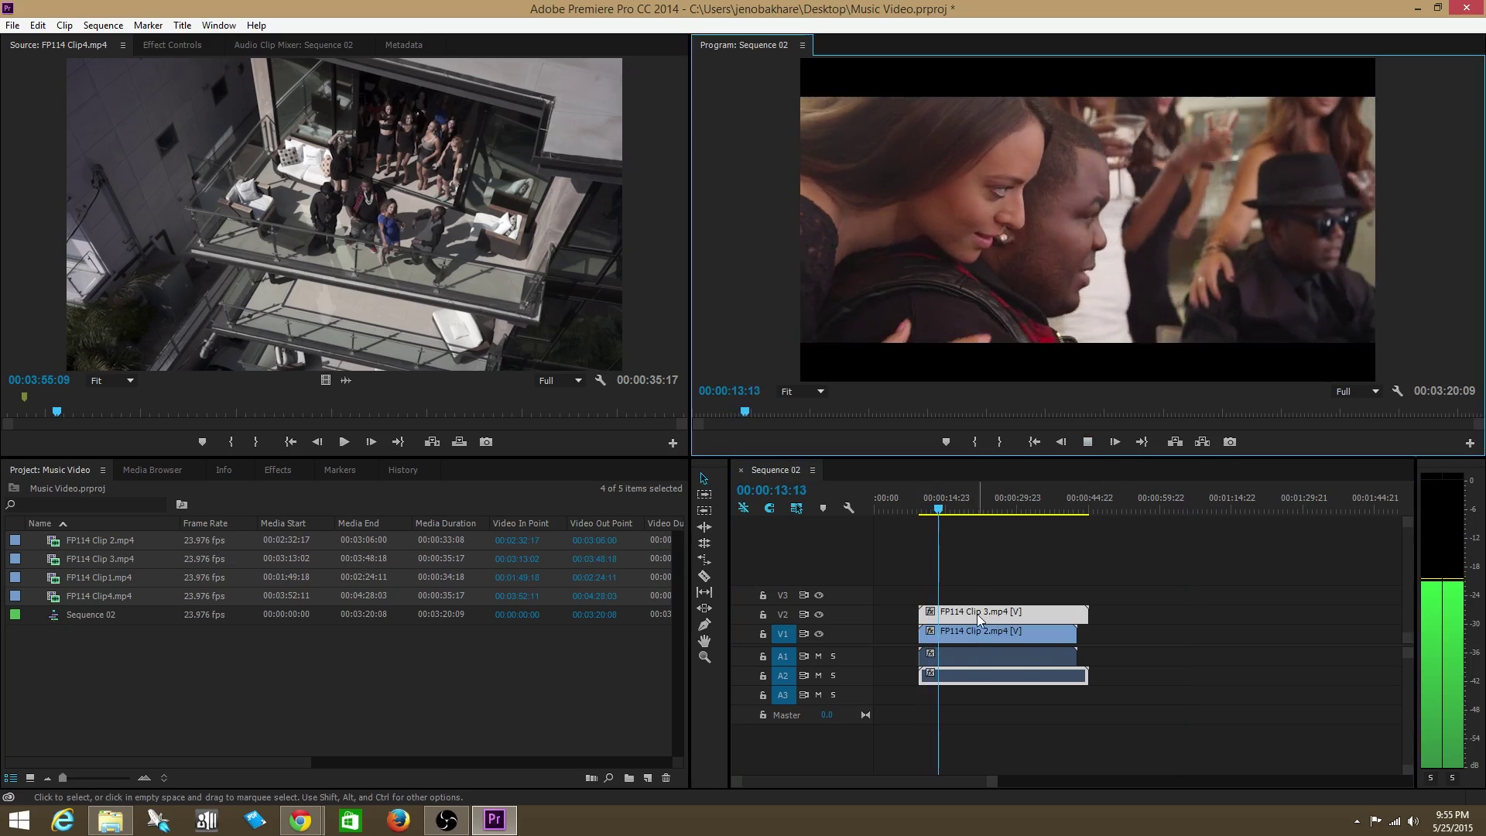
click(1089, 442)
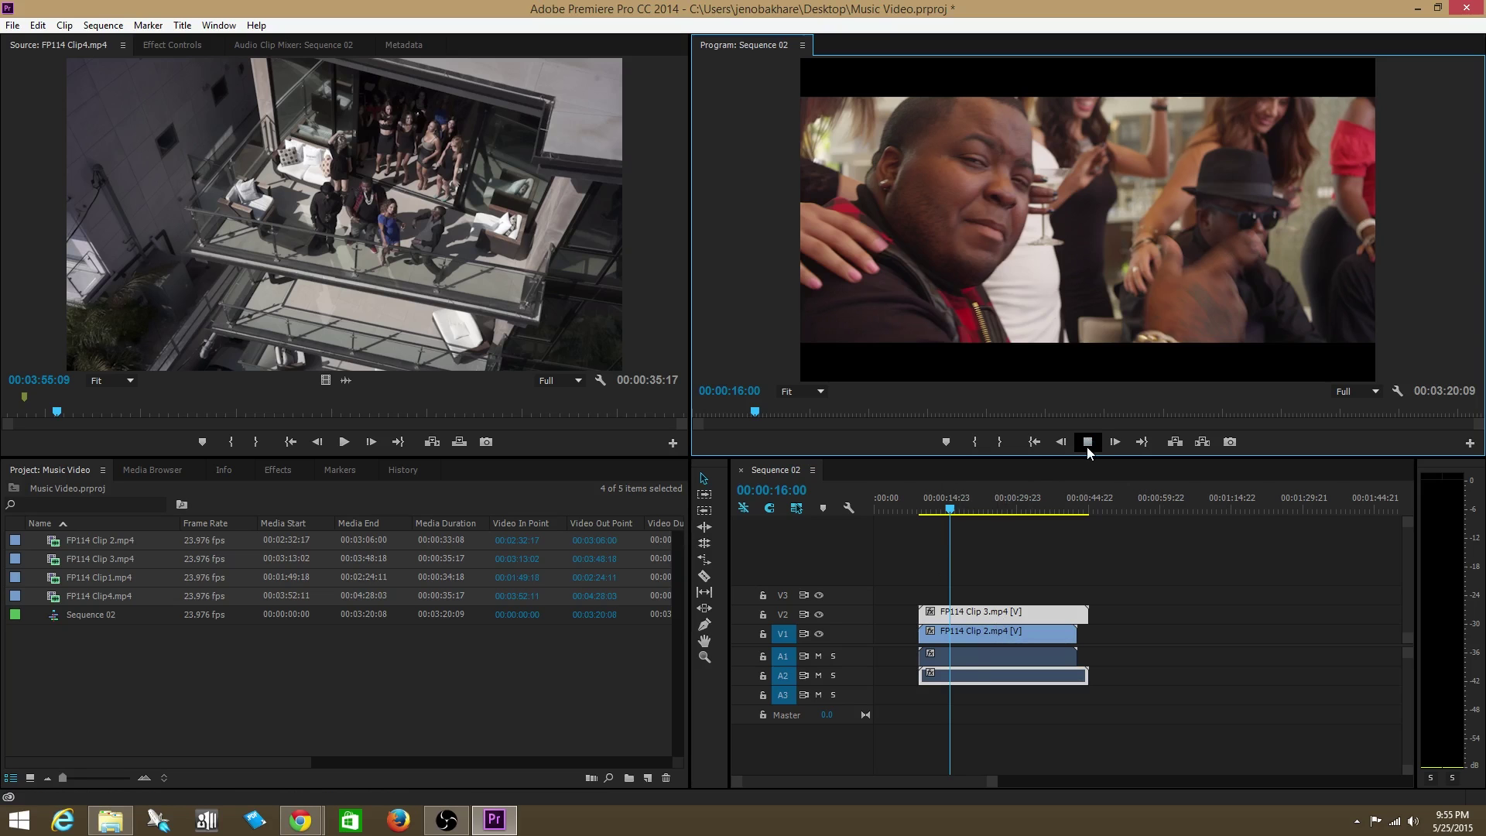
click(1088, 442)
click(1088, 442)
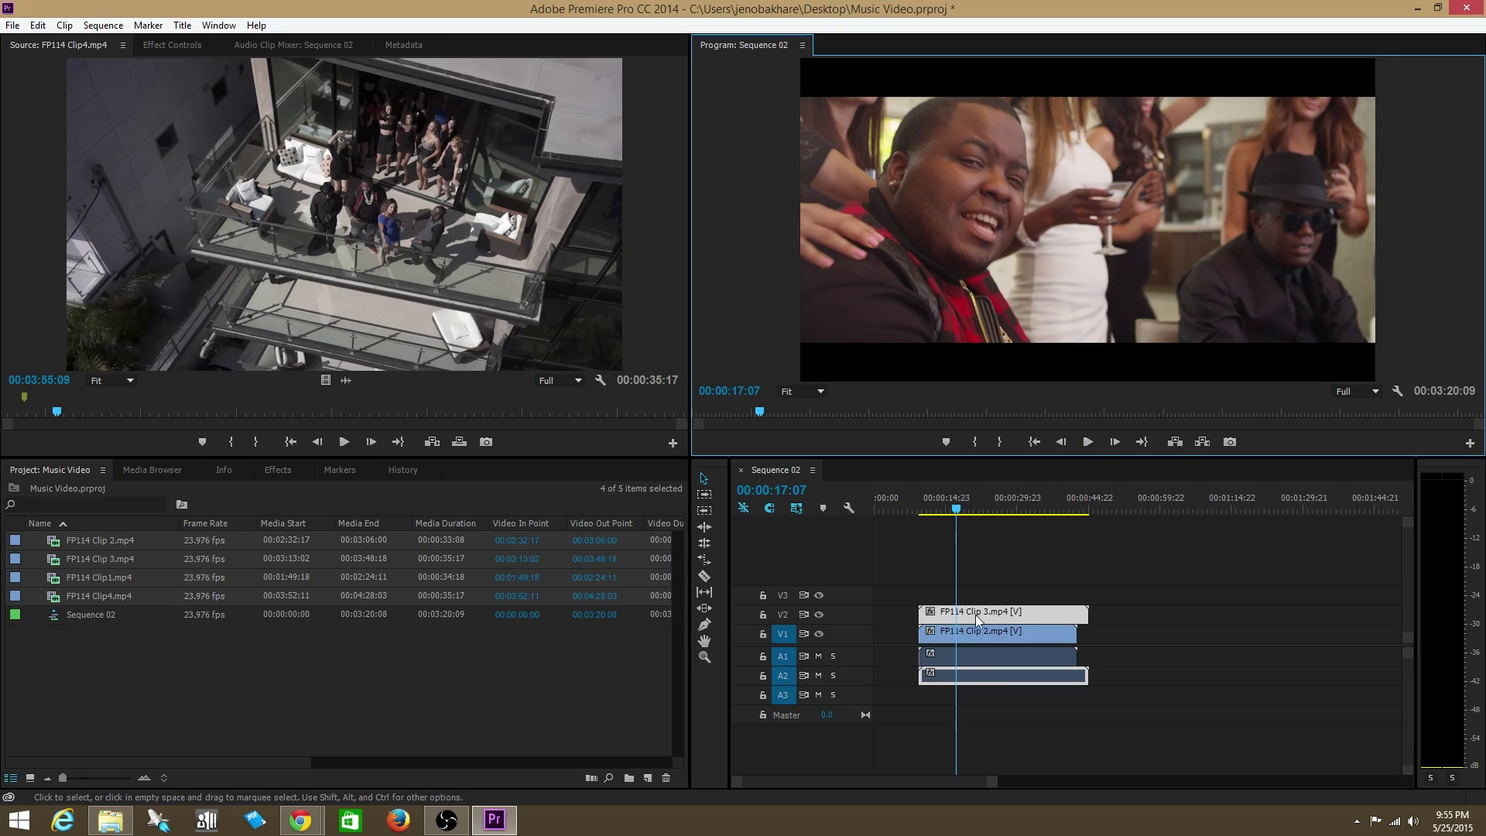
- Move FP114 Clip 3.mp4 on V2 past the end of FP114 Clip 2.mp4 and play part of FP114 Clip 2.mp4
drag(976, 616, 1167, 628)
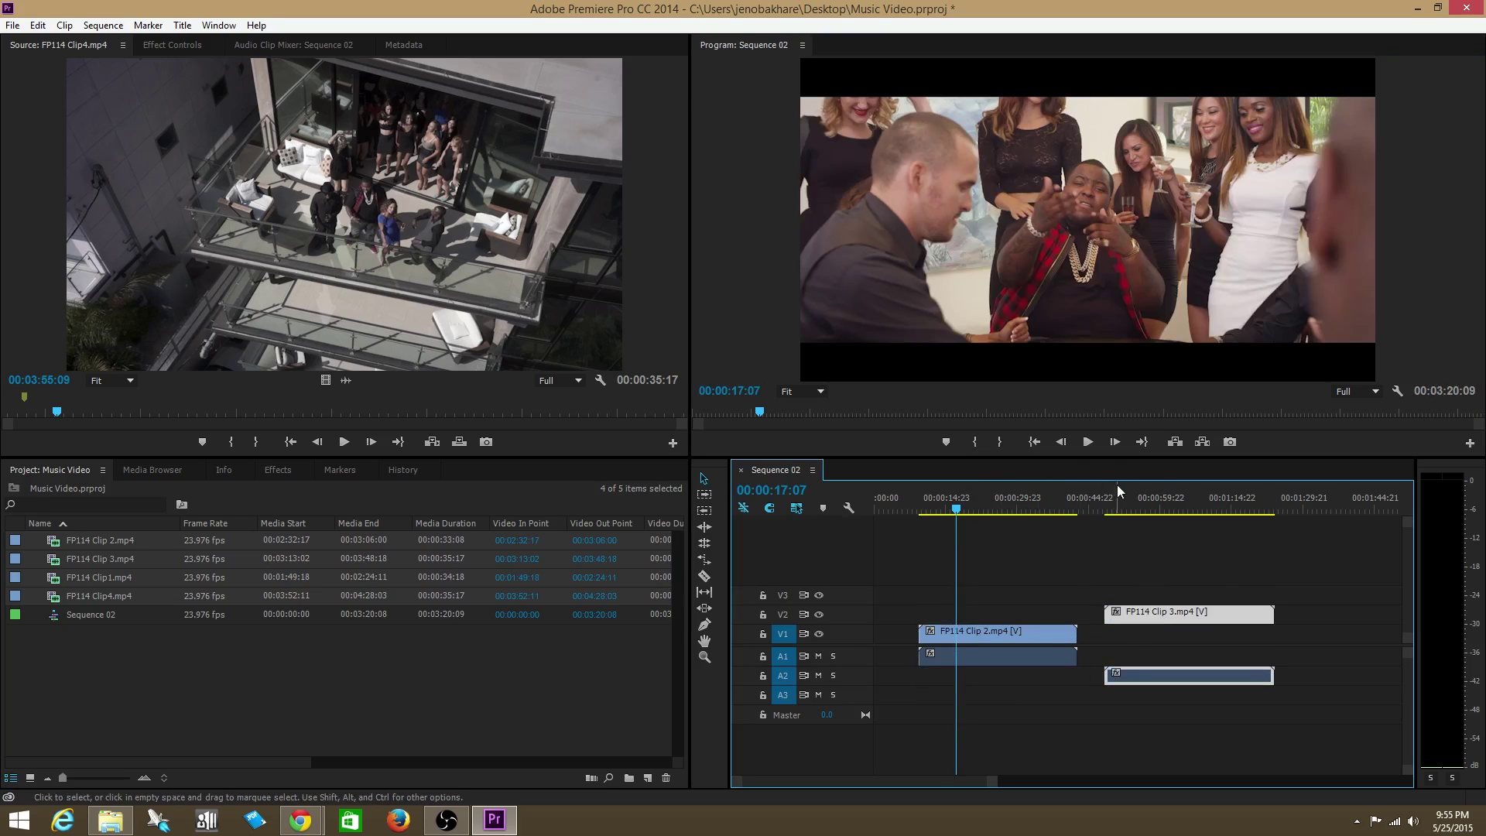
click(1088, 442)
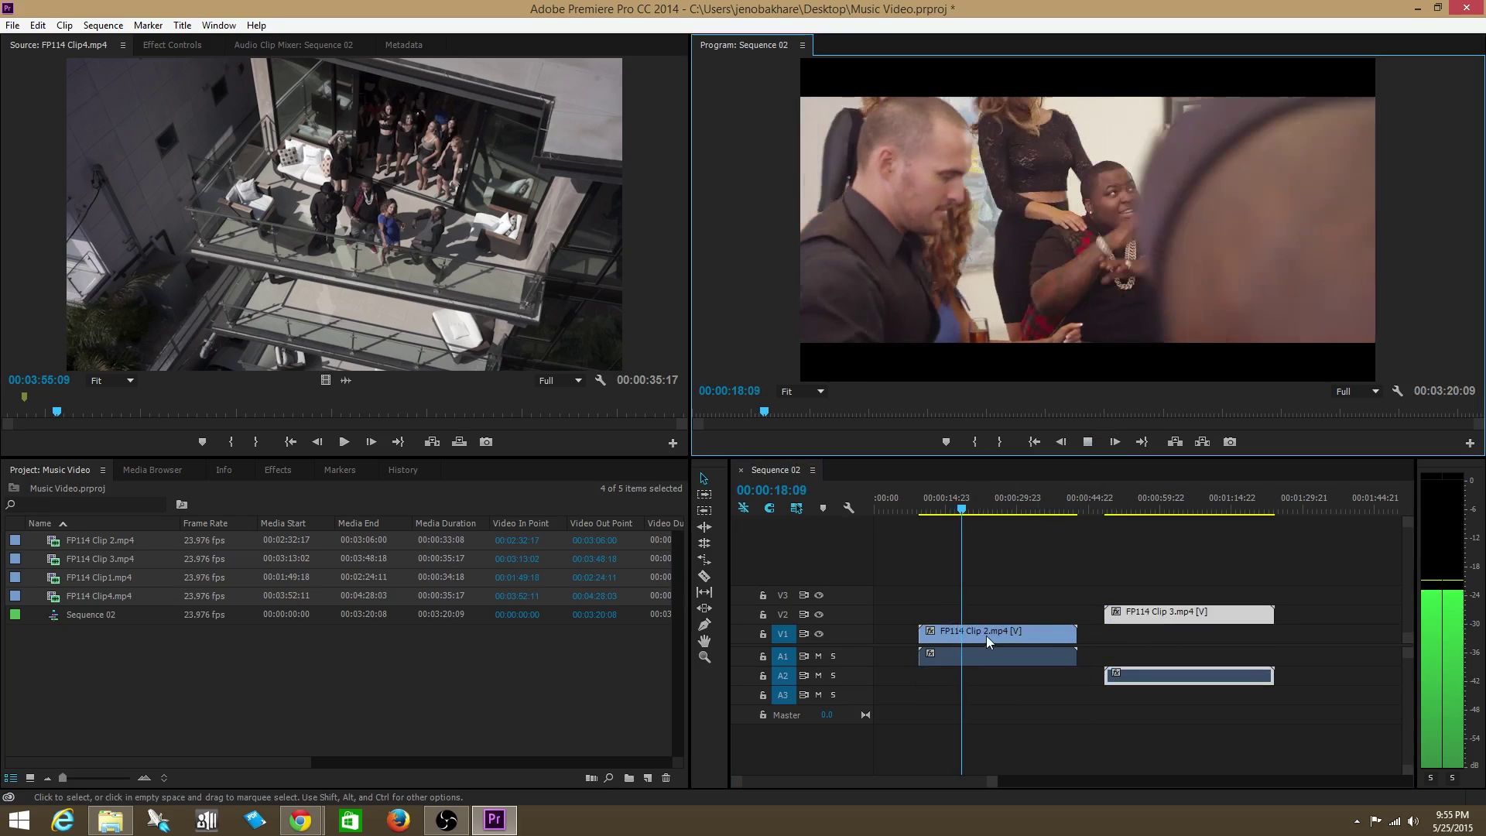
click(1091, 442)
- Move FP114 Clip 3.mp4 back above FP114 Clip 2.mp4 on V2 and play the overlap
drag(1151, 613, 983, 625)
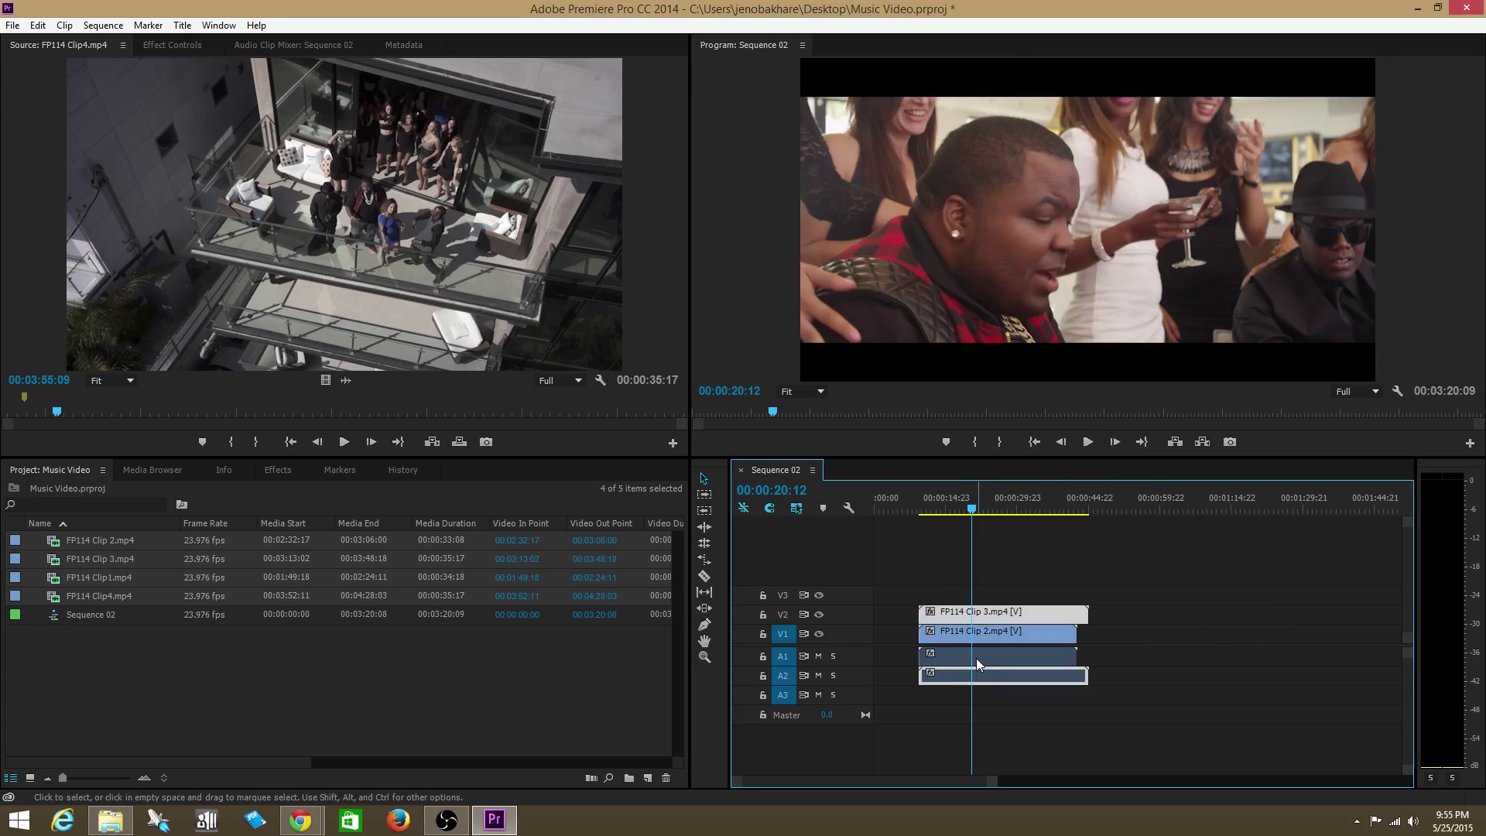
click(1088, 442)
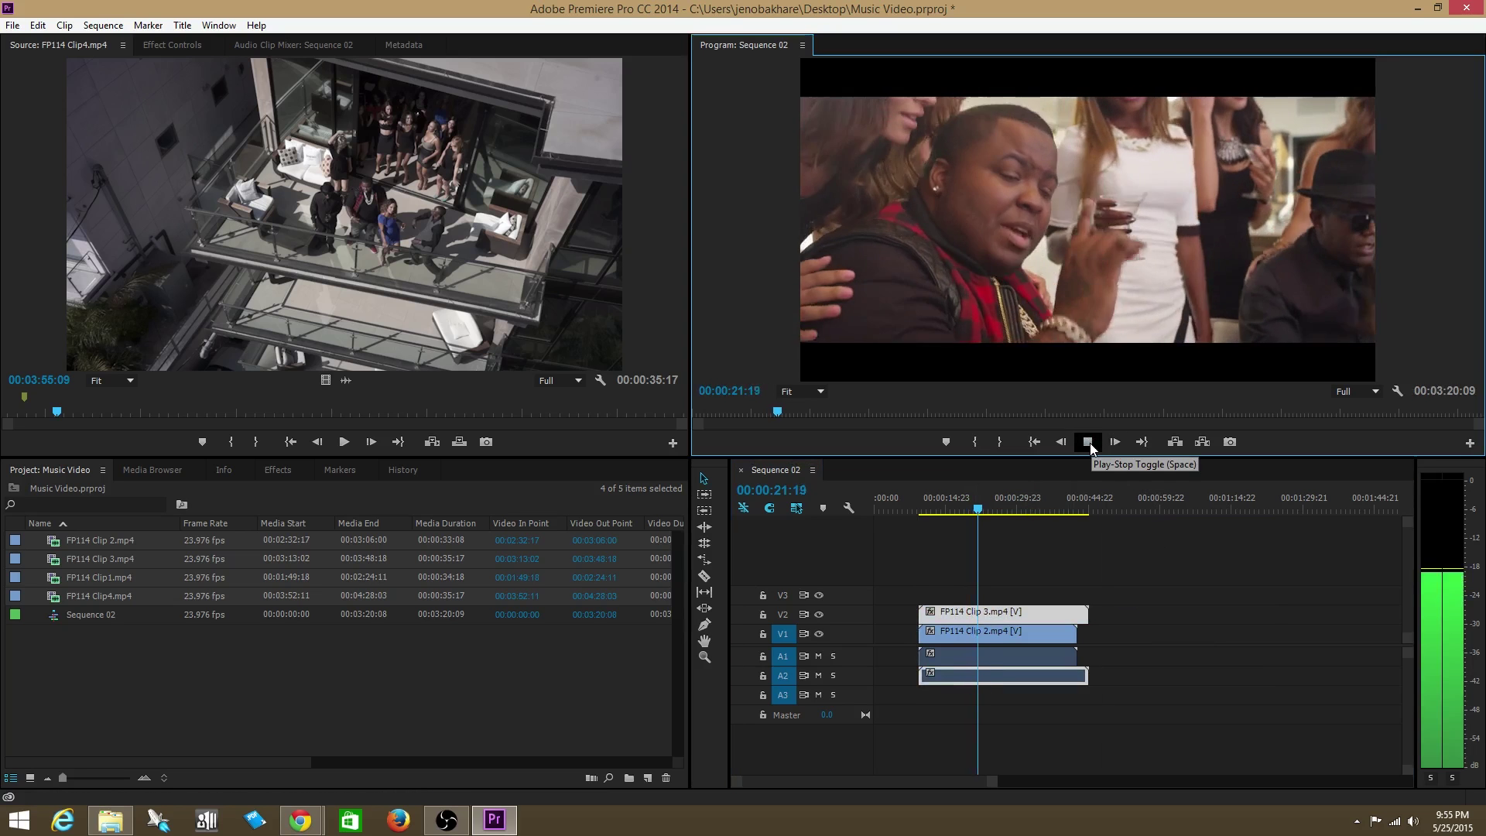
click(1088, 441)
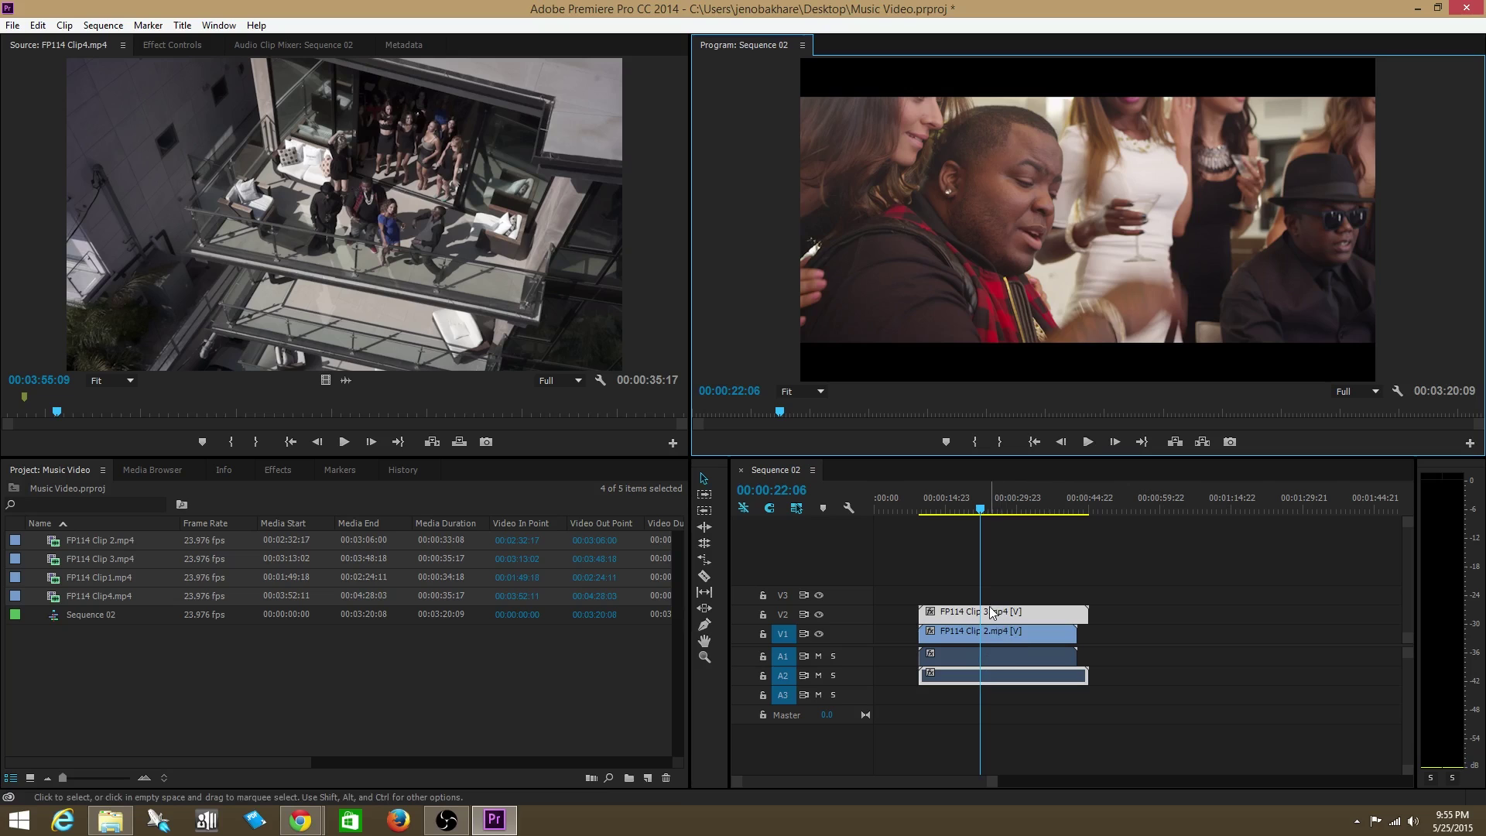
- Move FP114 Clip 3.mp4 onto V1 after FP114 Clip 2.mp4, then restack it on V2 aligned with the start of FP114 Clip 2.mp4
drag(997, 617, 1160, 632)
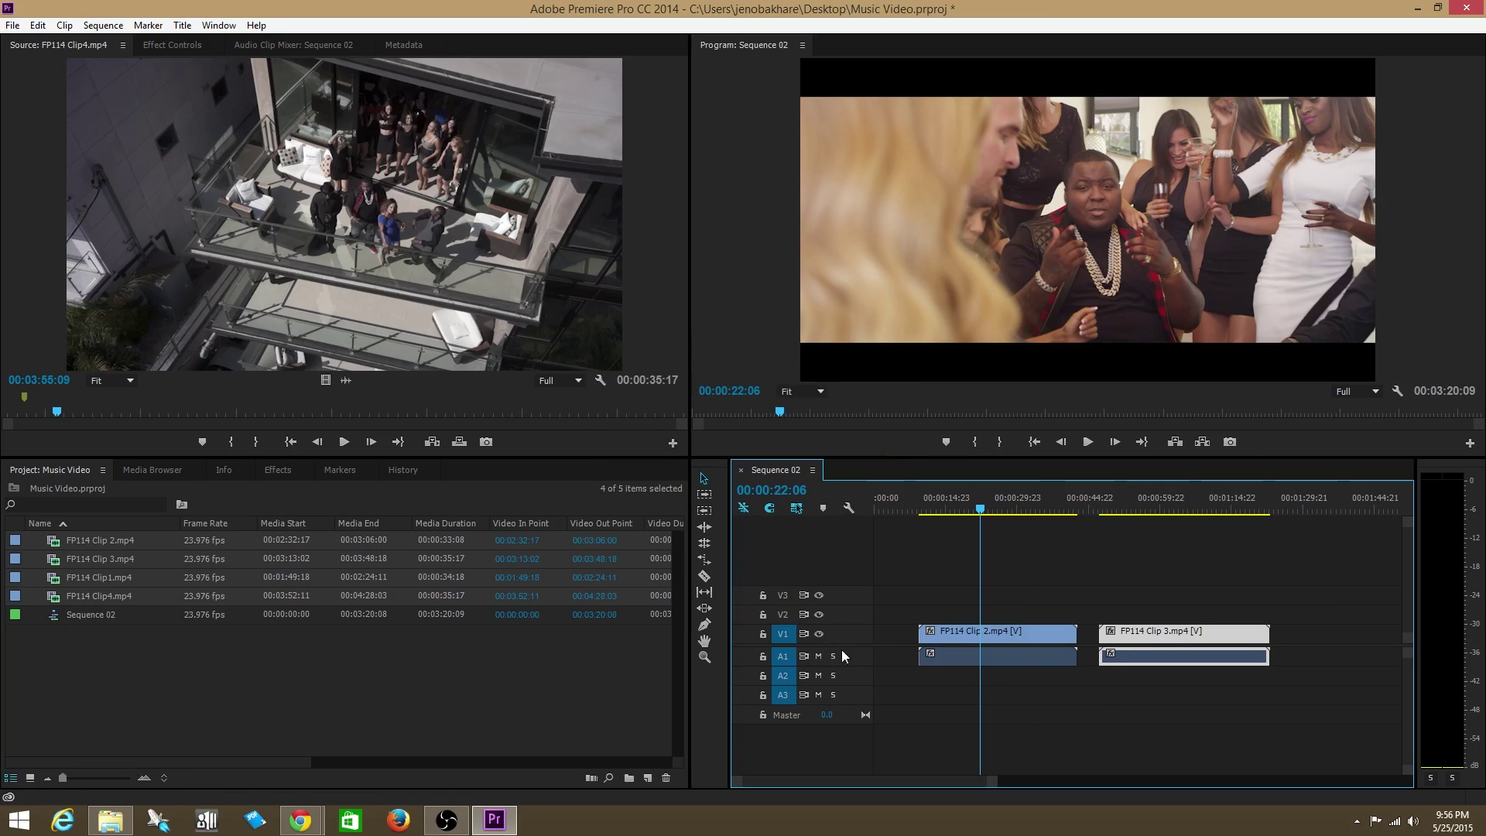
drag(1140, 635, 1134, 596)
drag(1127, 662, 948, 623)
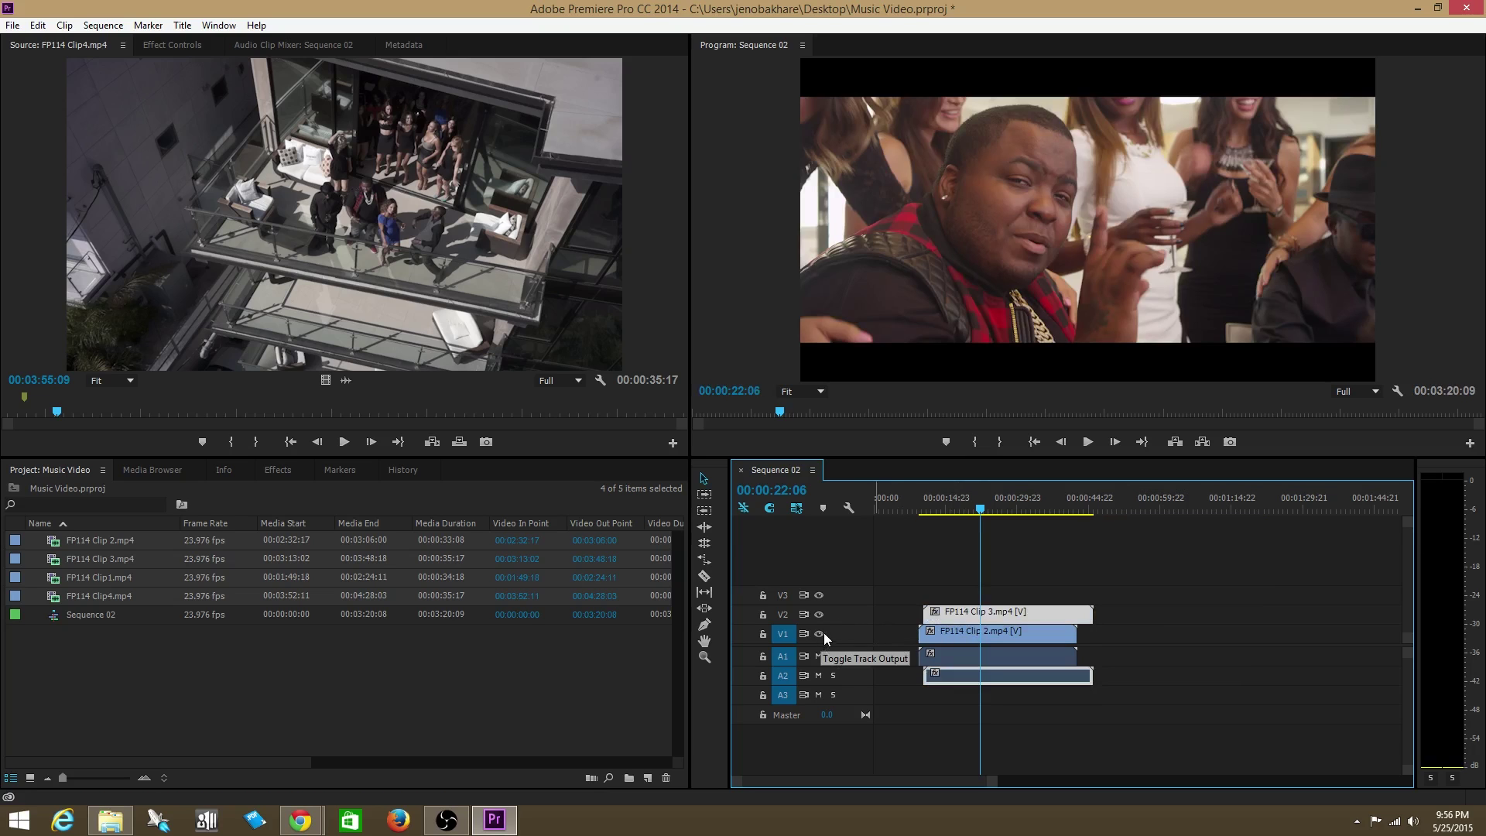
drag(935, 610, 930, 611)
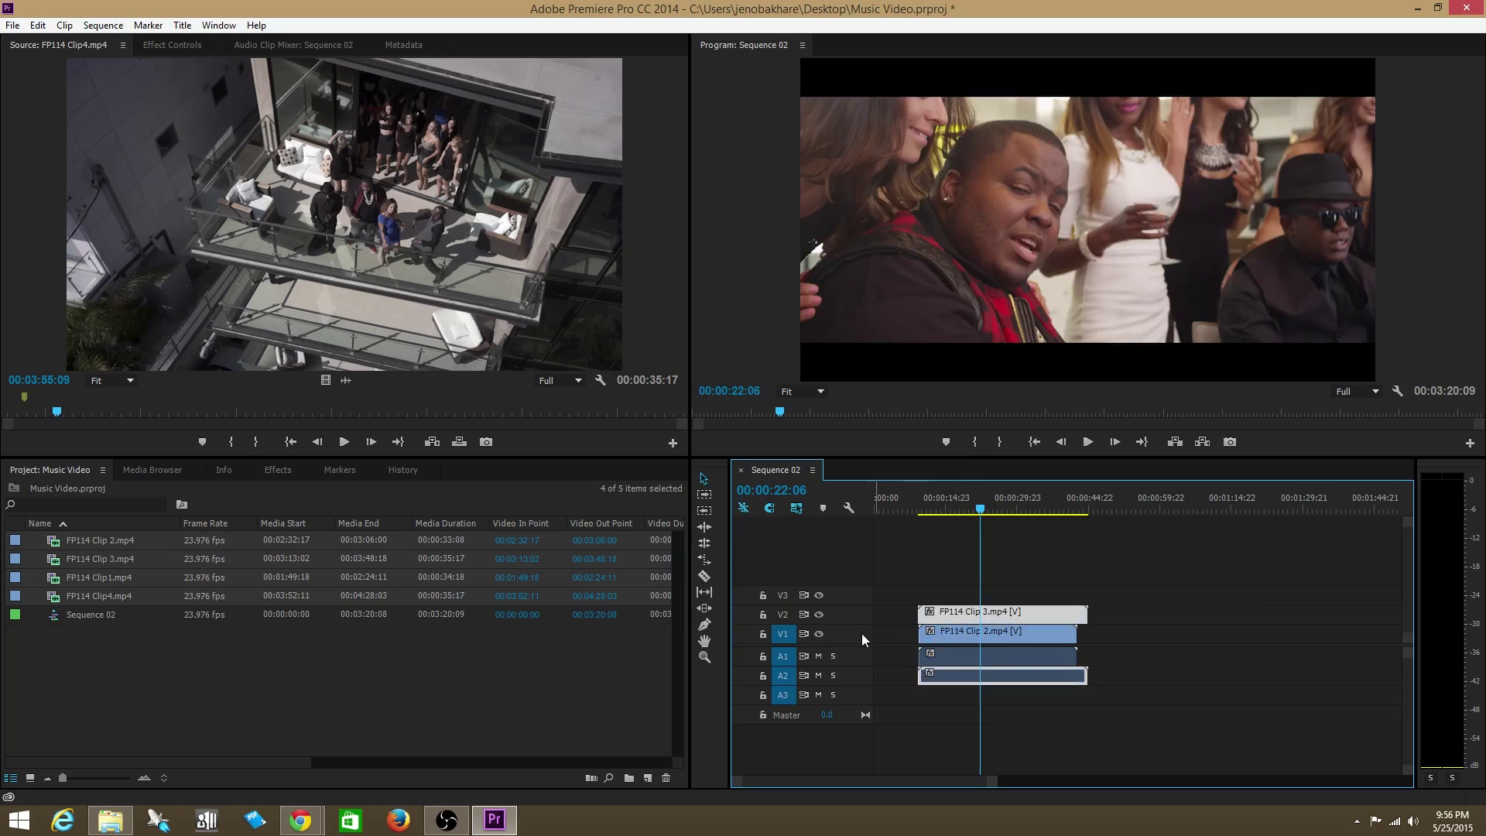
- Turn off the V2 track output and play the sequence from about 00:00:21:10 to preview the V1 clip
click(819, 614)
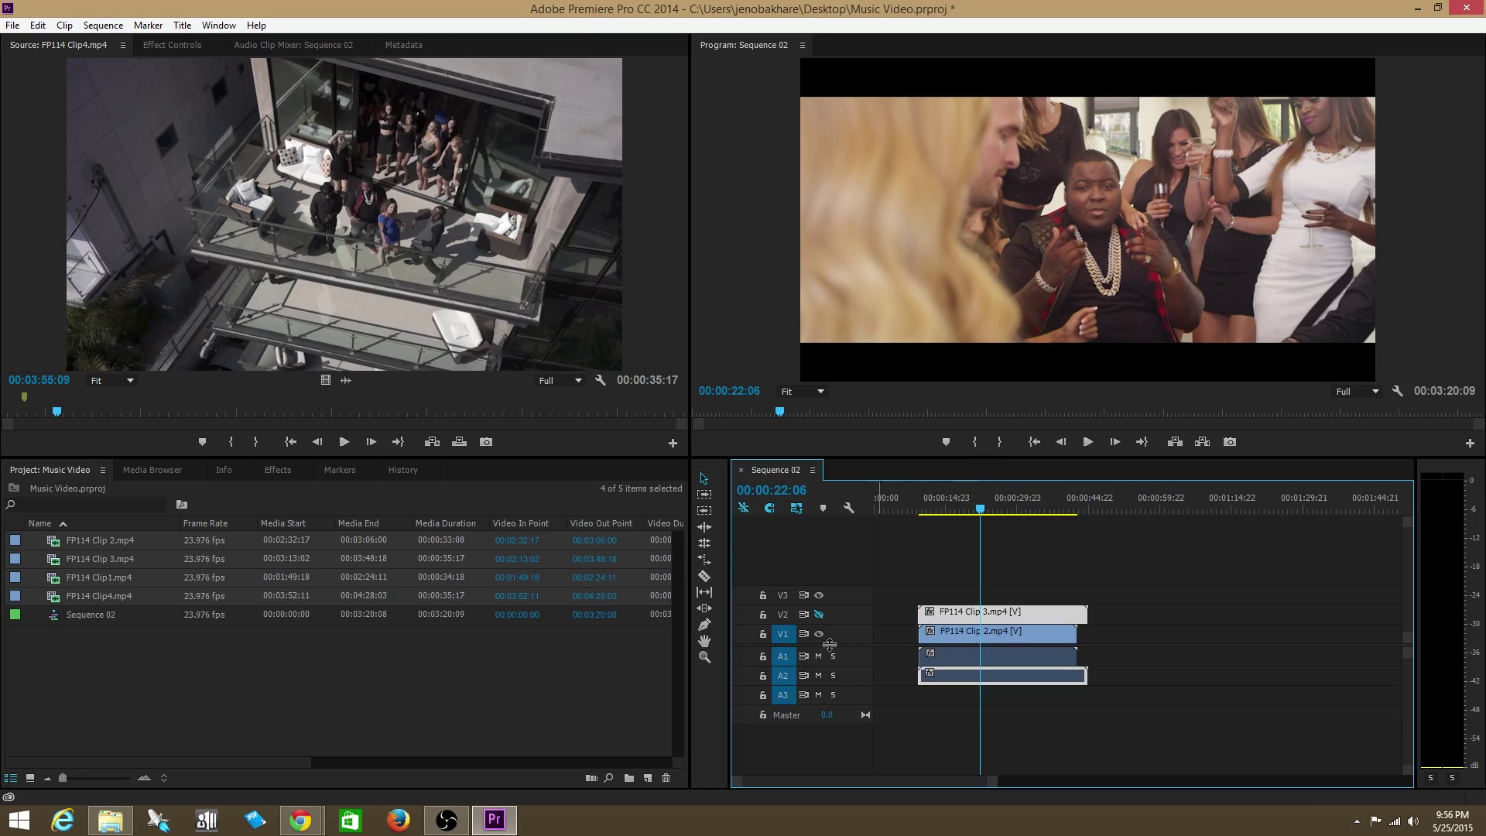
click(978, 511)
drag(979, 511, 975, 510)
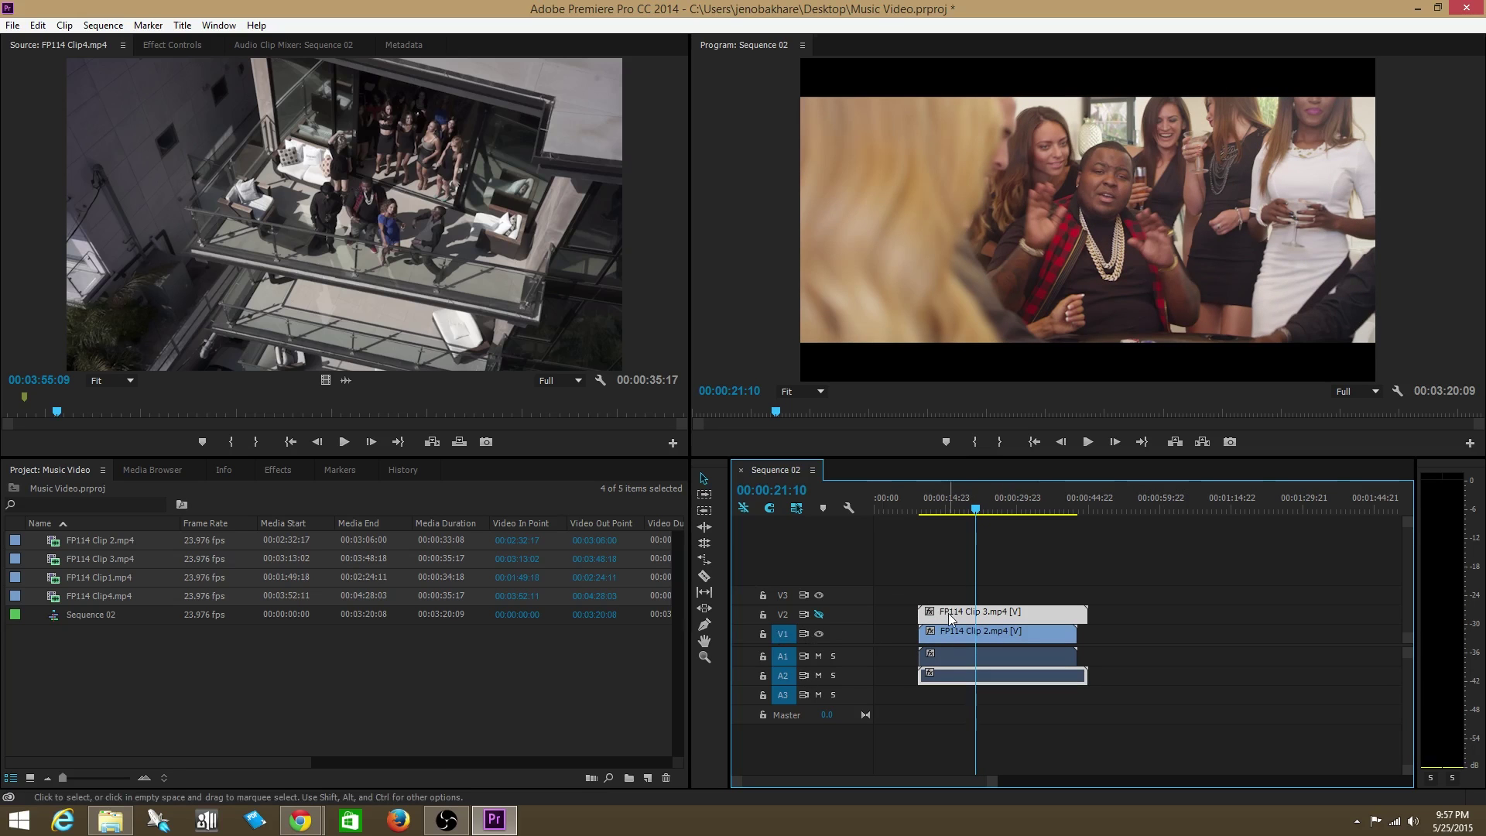
click(1088, 445)
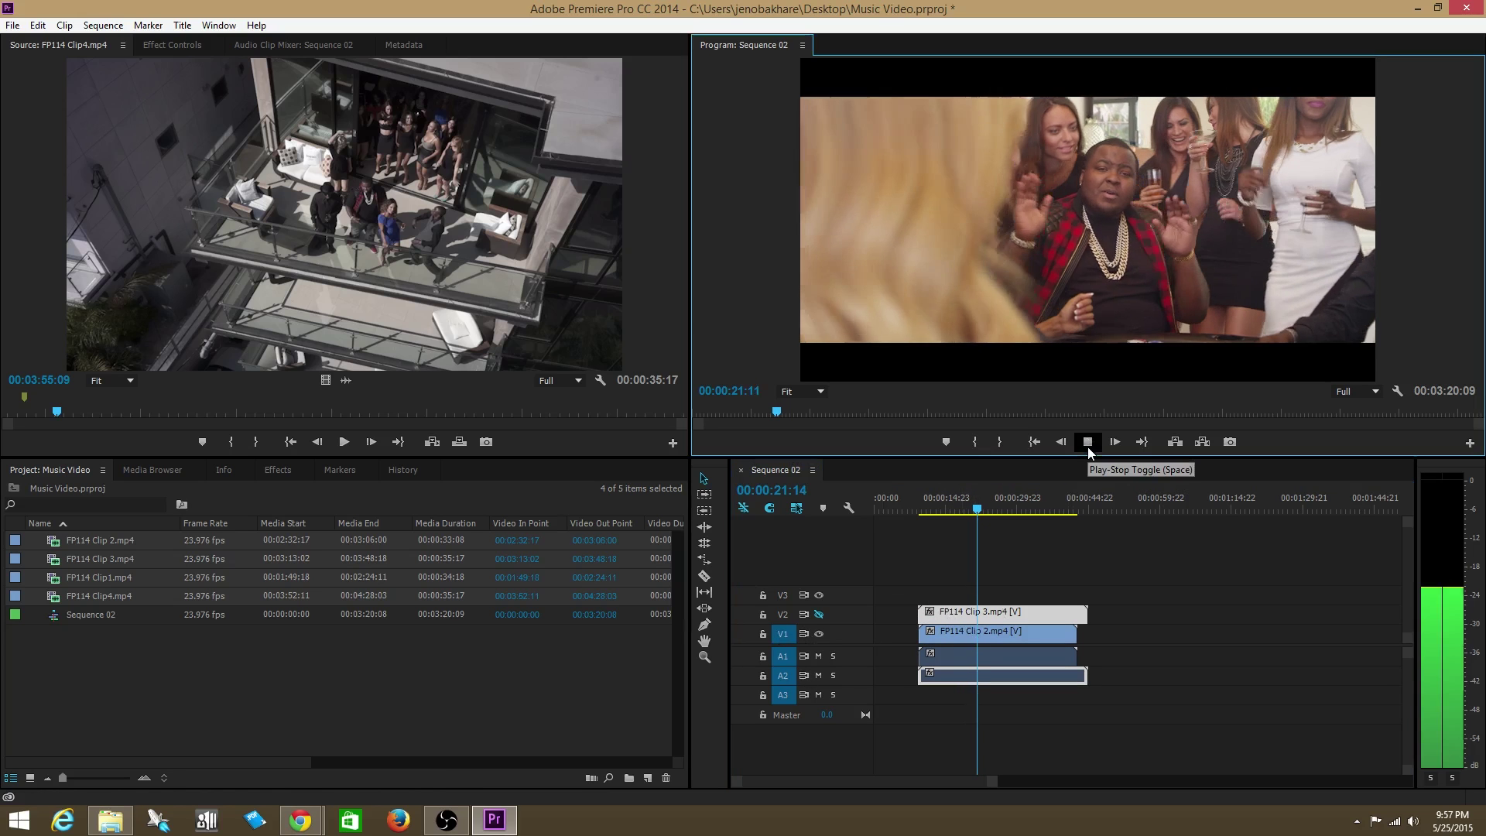
click(1089, 444)
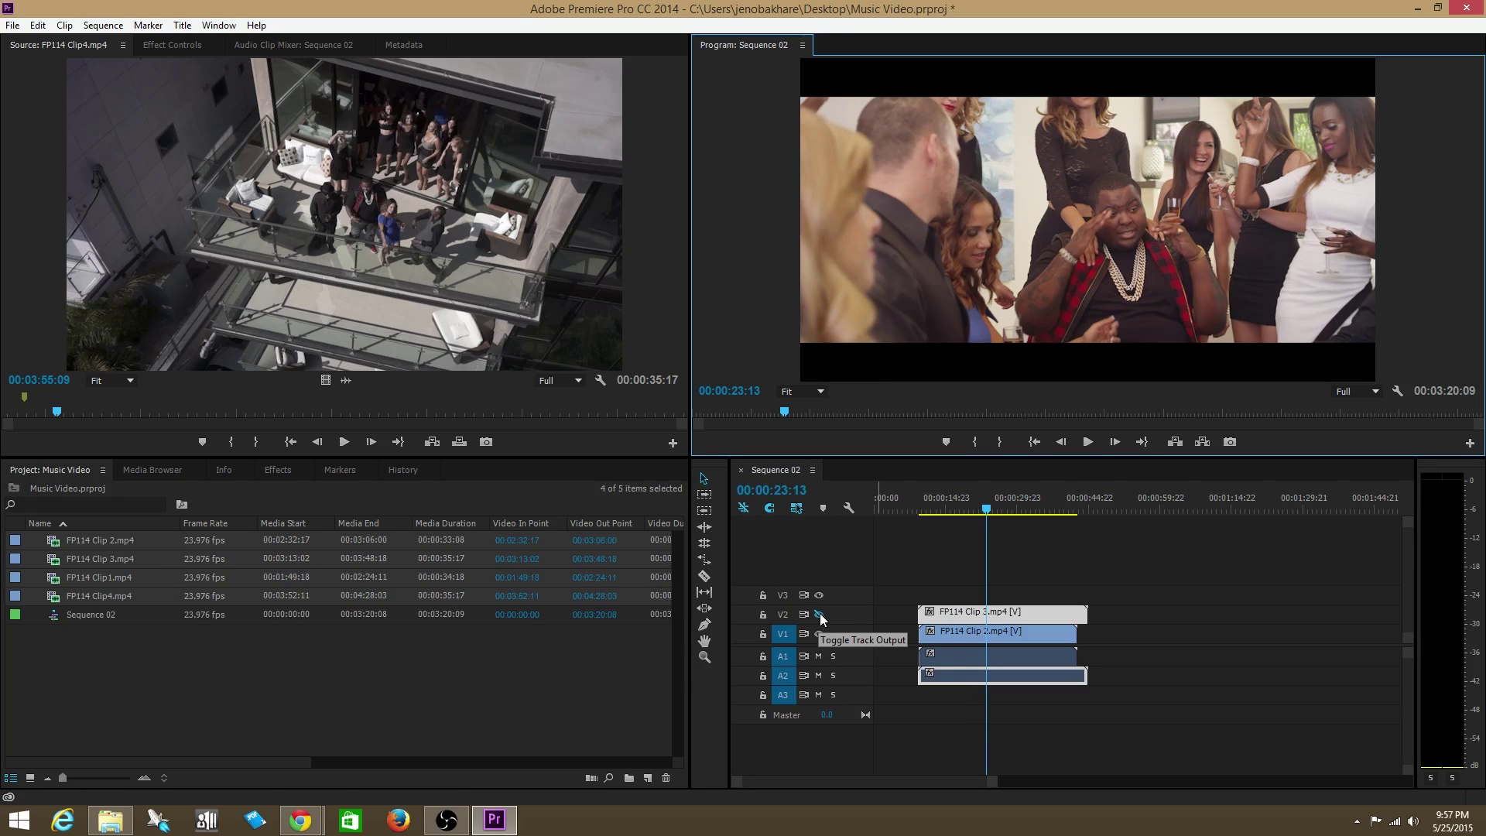
- Turn the V2 track output back on and play part of the stacked clips
click(820, 613)
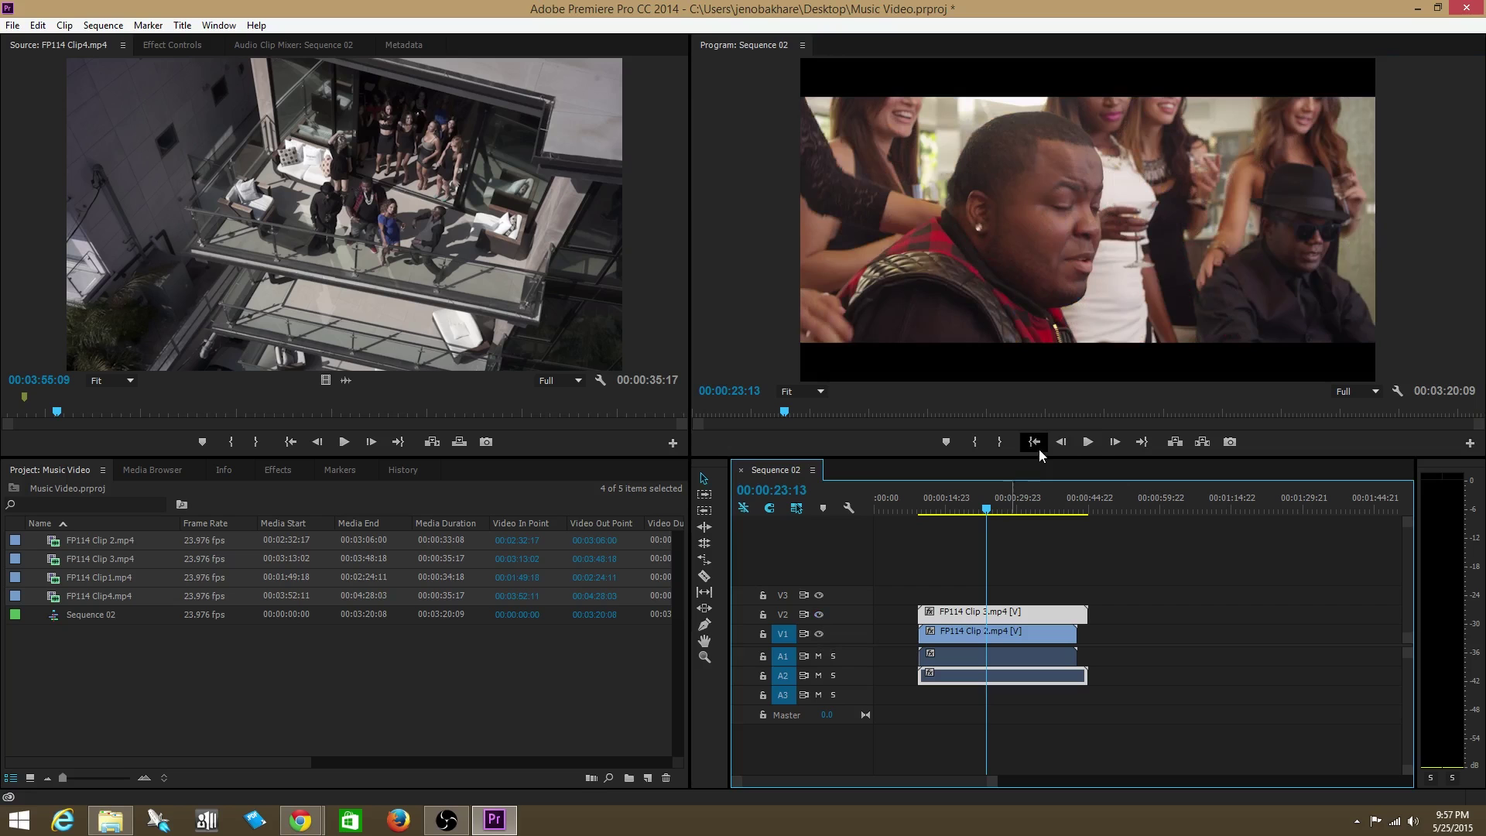
click(1089, 442)
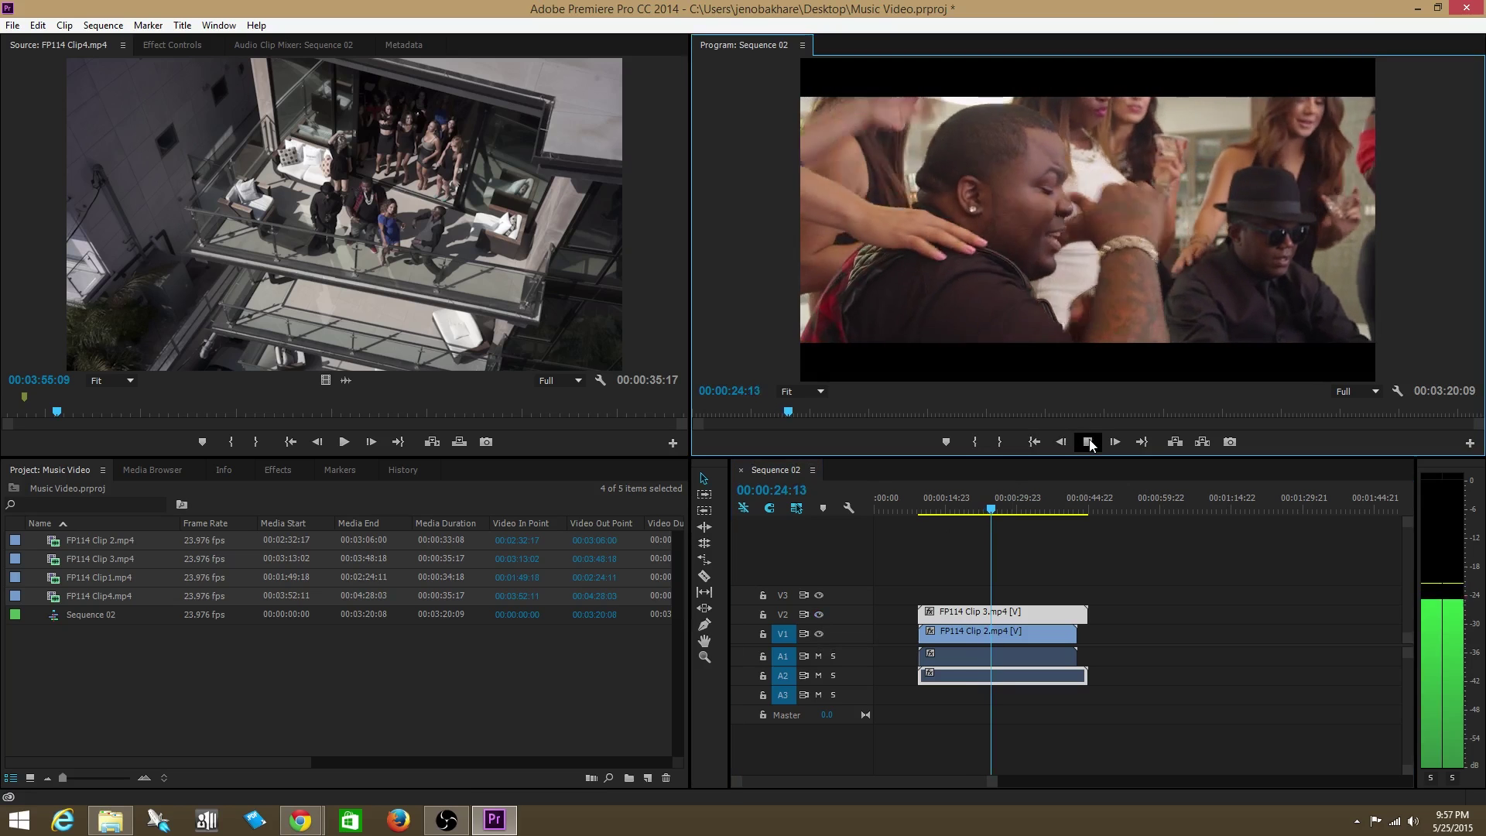
click(1089, 442)
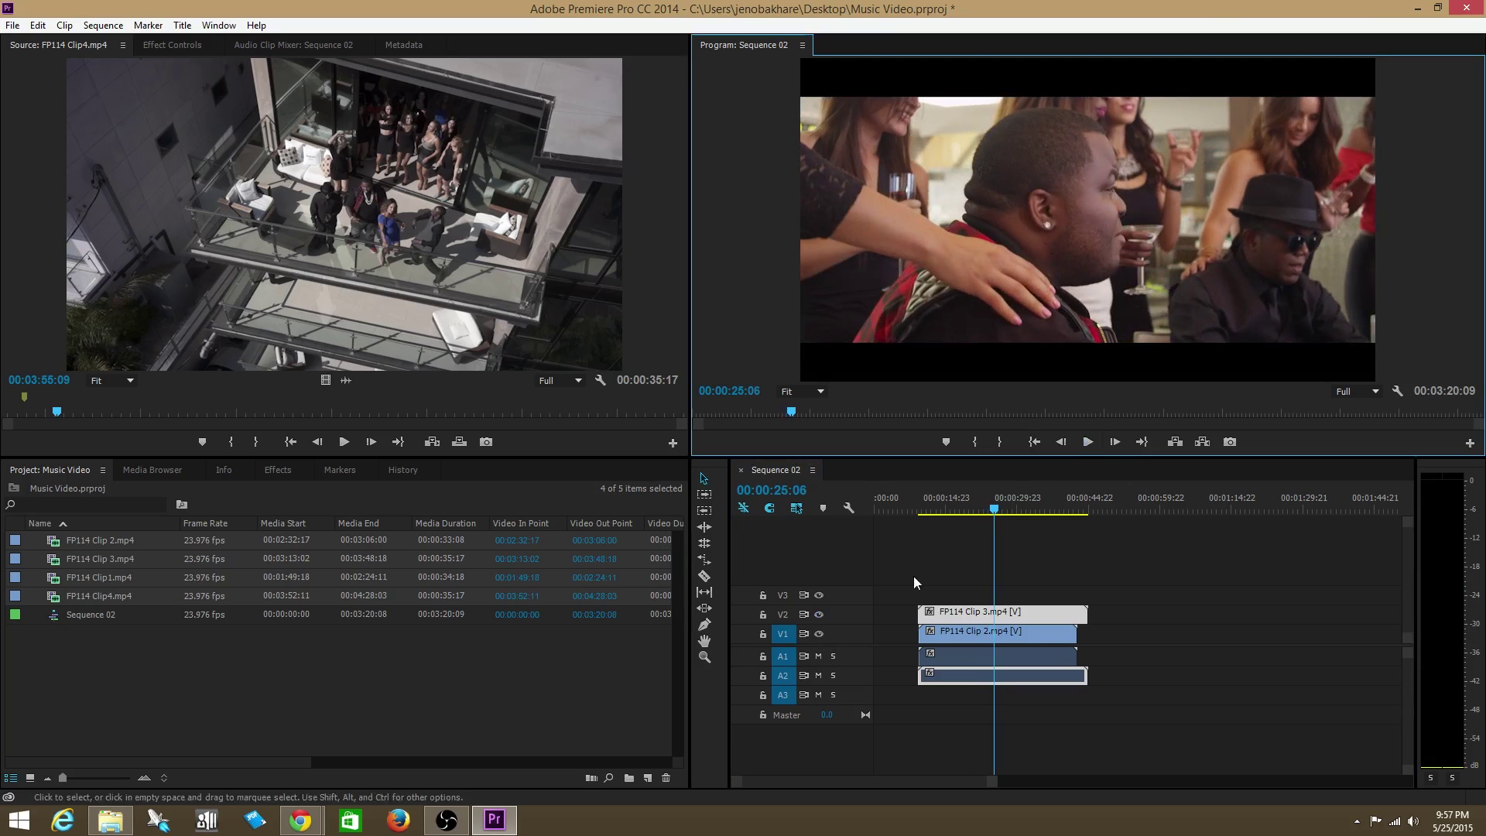
- Mute audio track A1 and play the sequence to hear A2 alone
click(819, 657)
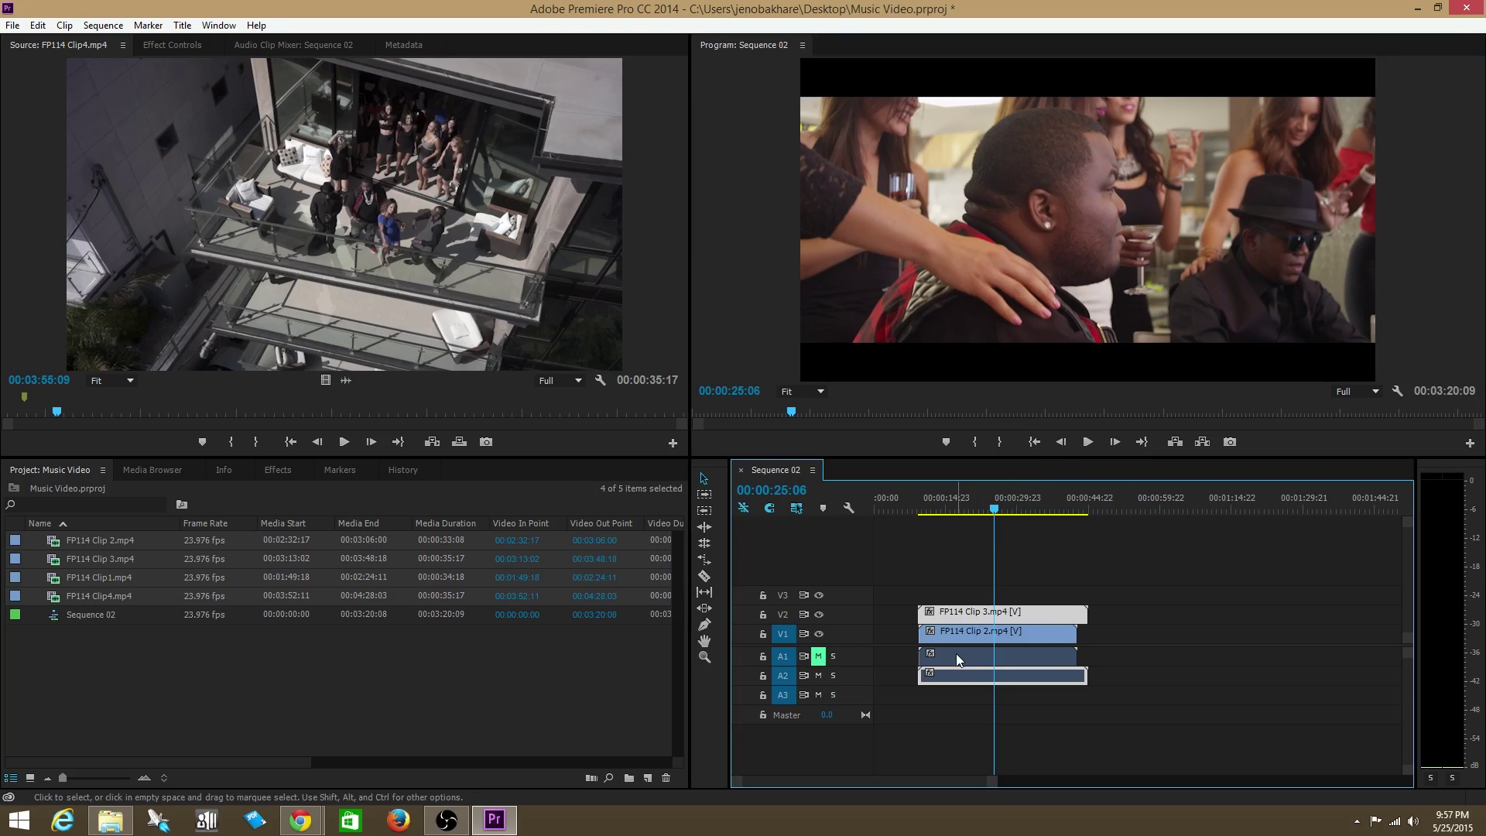
click(1088, 443)
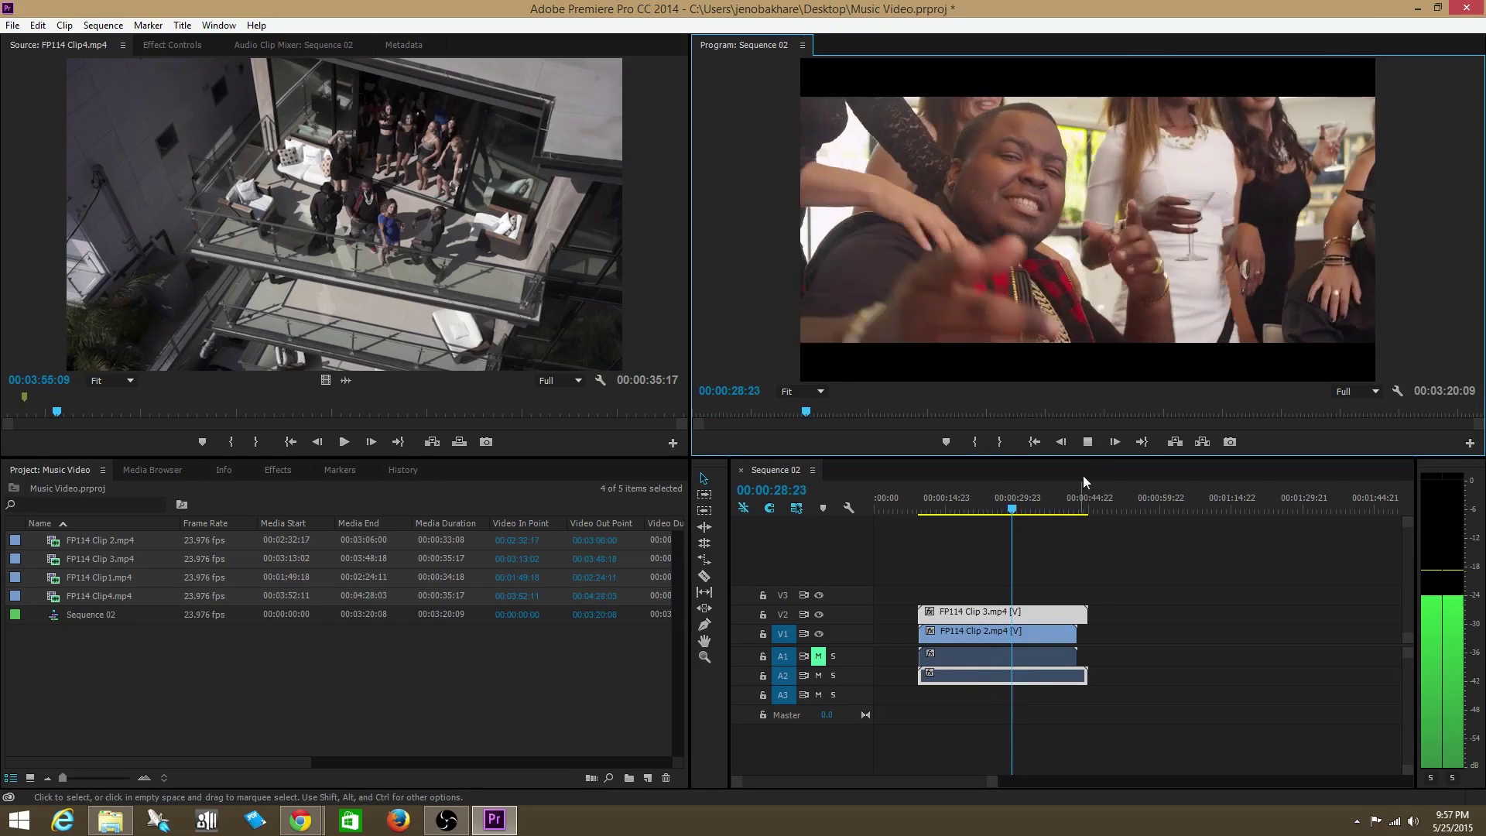
click(1087, 442)
- Mute audio track A2 as well, play the stacked clips from nearer their start, and unmute both tracks
click(819, 675)
click(957, 502)
click(1088, 442)
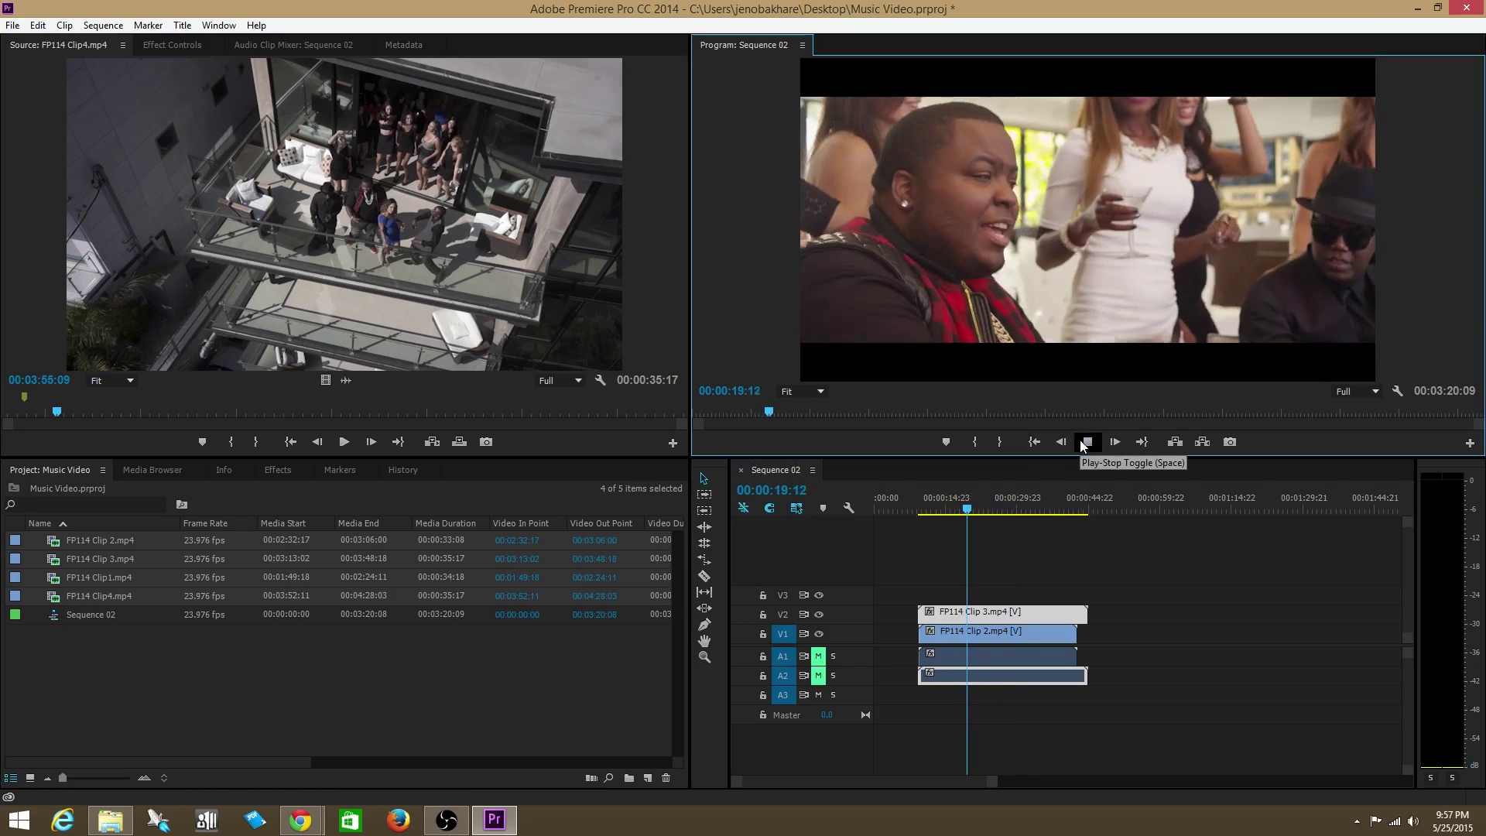
click(1087, 442)
click(819, 657)
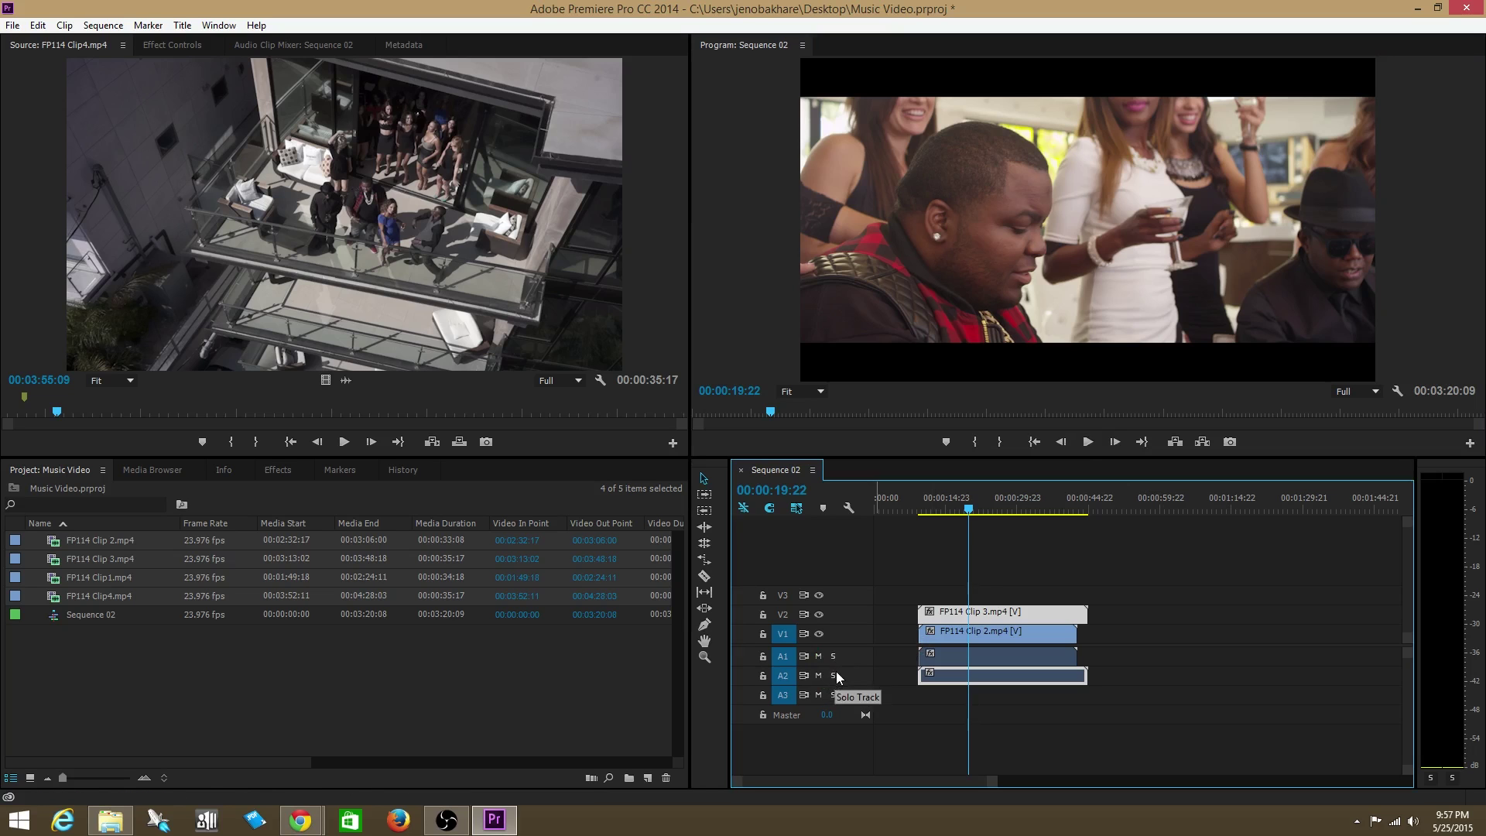
- Solo audio track A1 and play part of the stacked clips
click(834, 657)
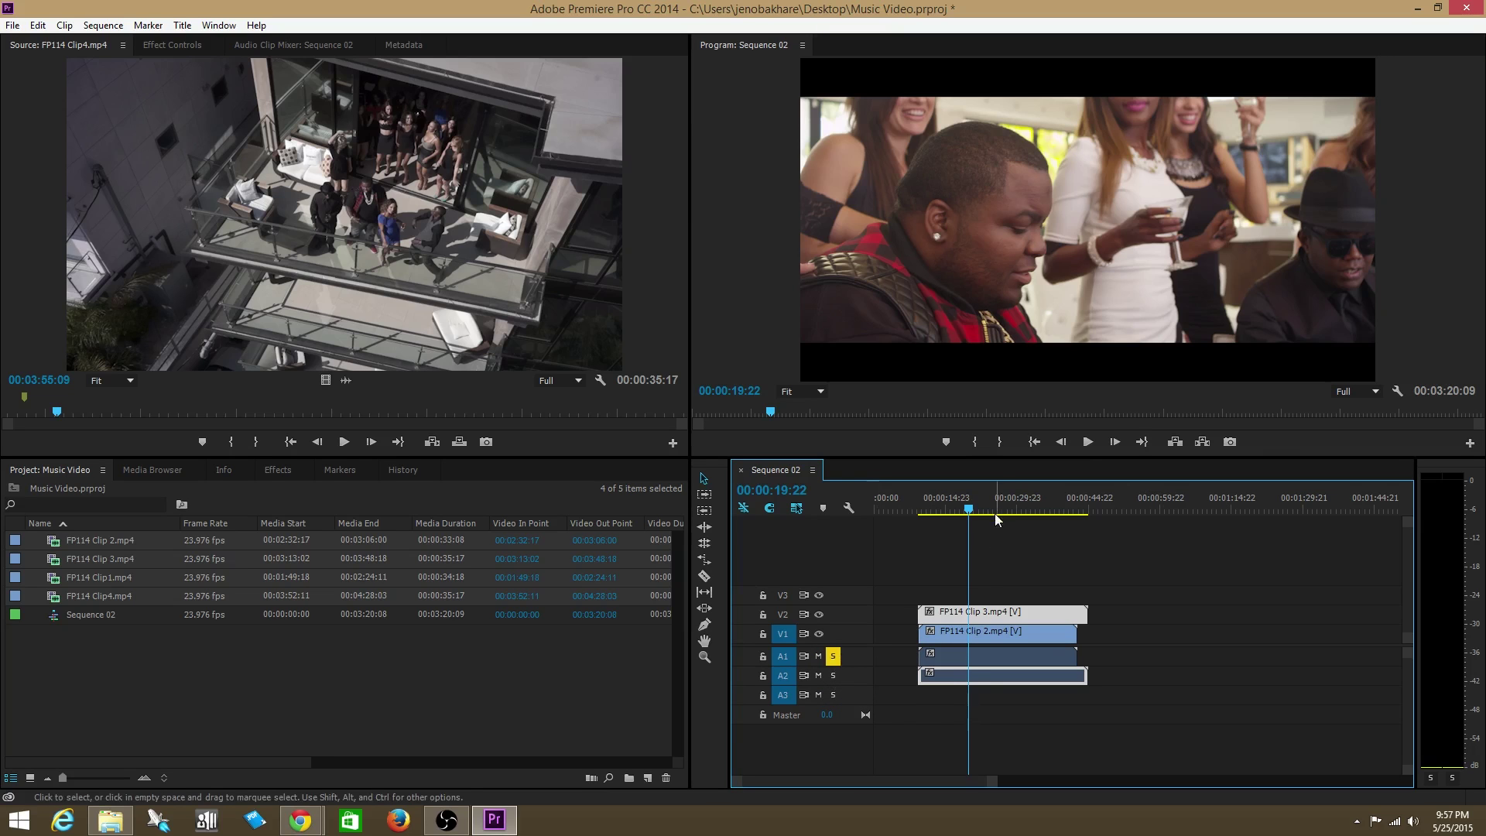
click(966, 511)
click(1087, 442)
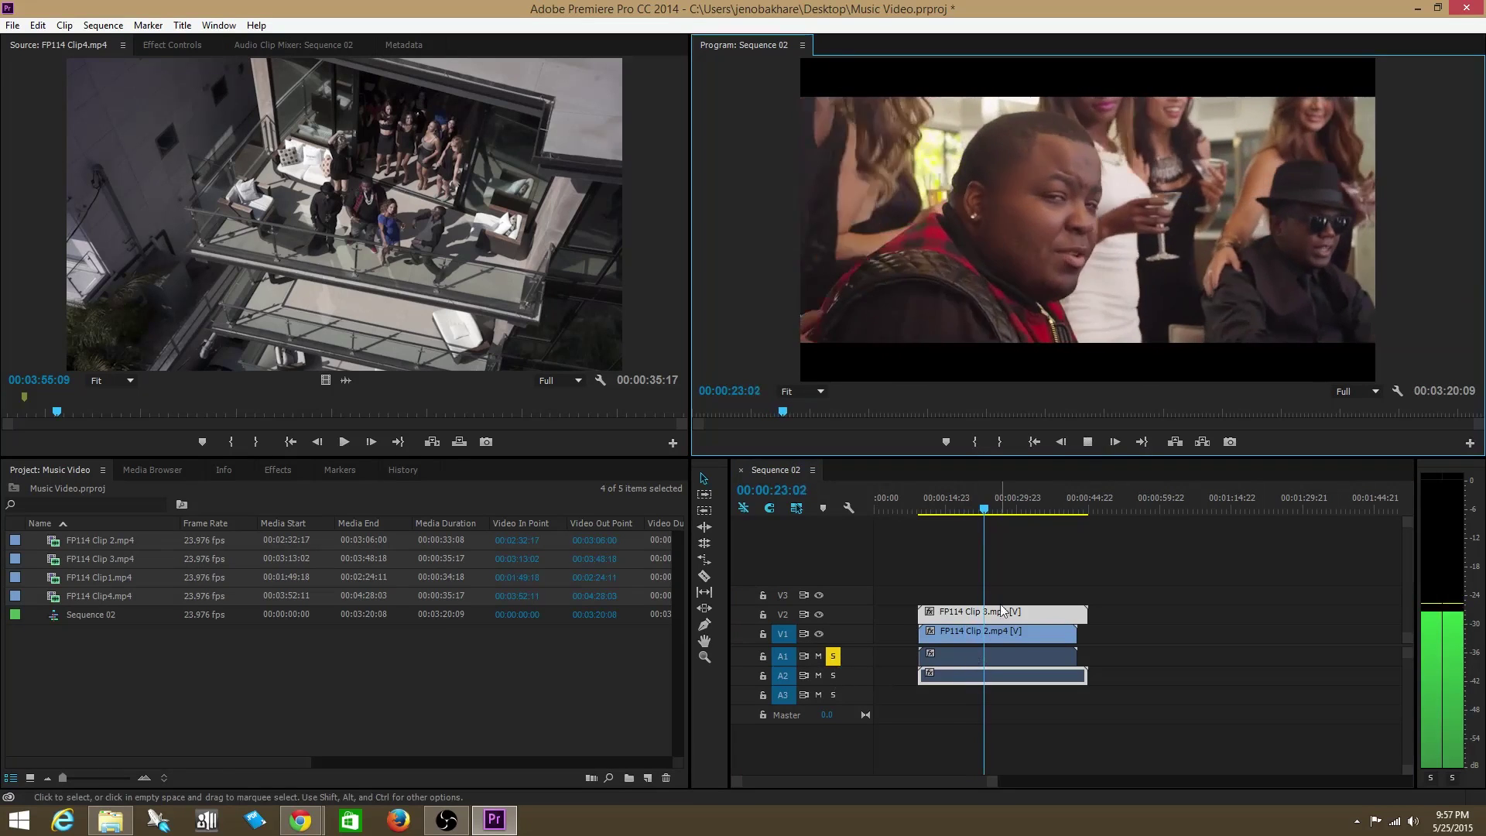
click(1089, 443)
- Switch the solo from A1 to A2 and play part of the stacked clips
click(833, 656)
click(834, 675)
click(1087, 442)
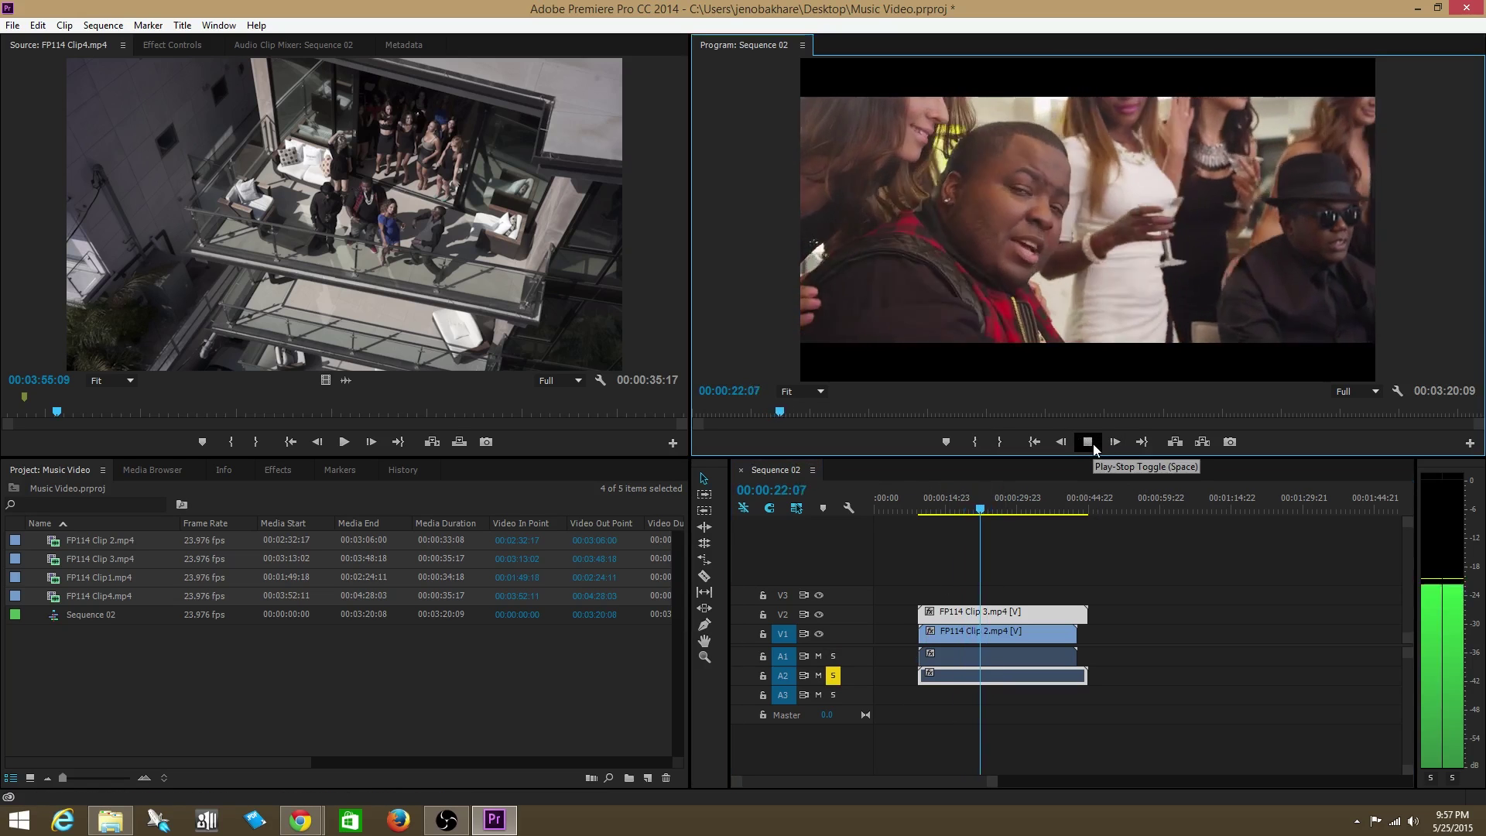
click(1093, 443)
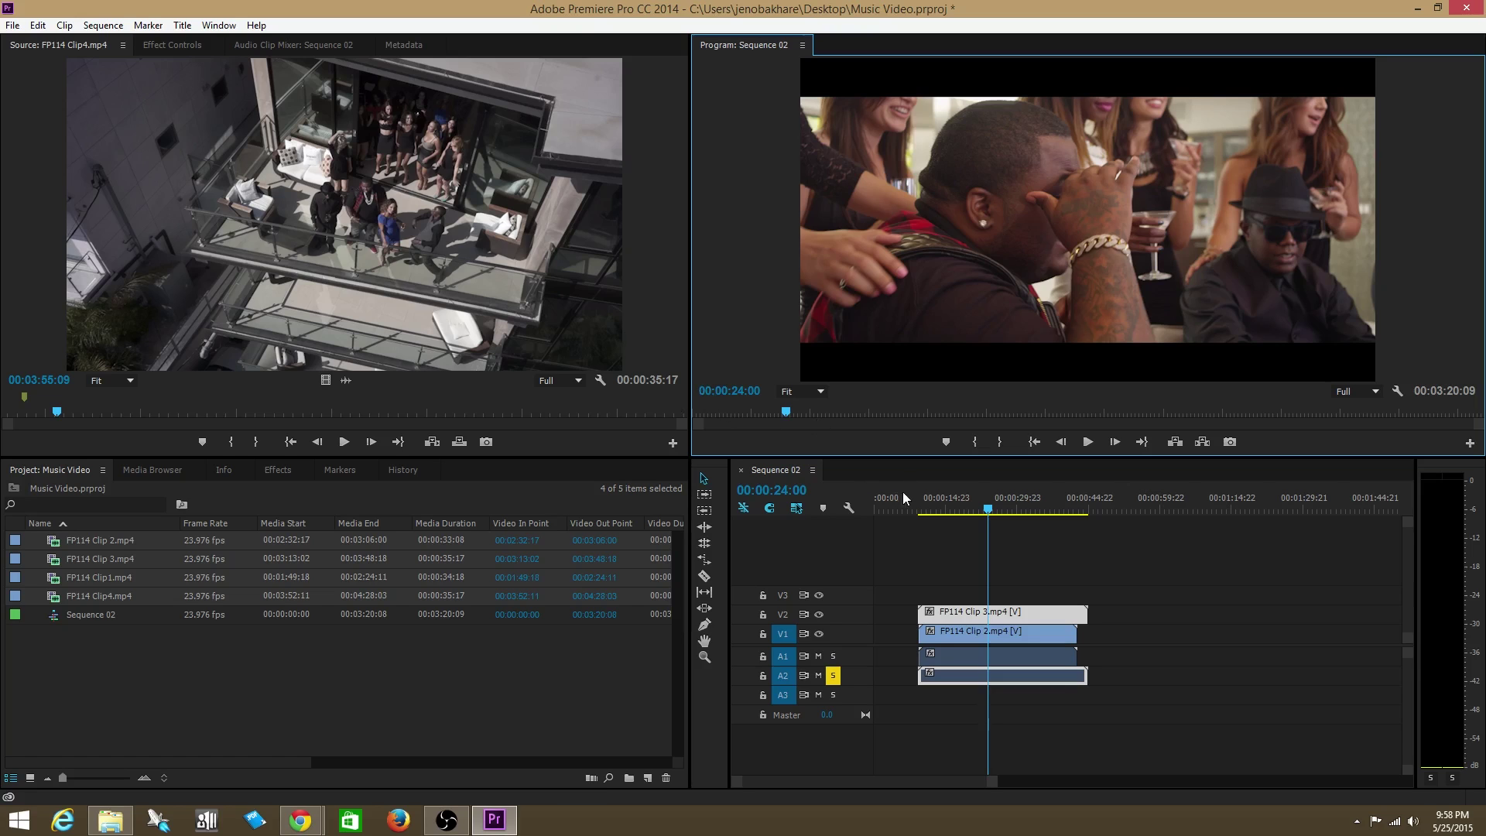
- Delete both stacked clips and their audio from Sequence 02
drag(940, 561, 996, 684)
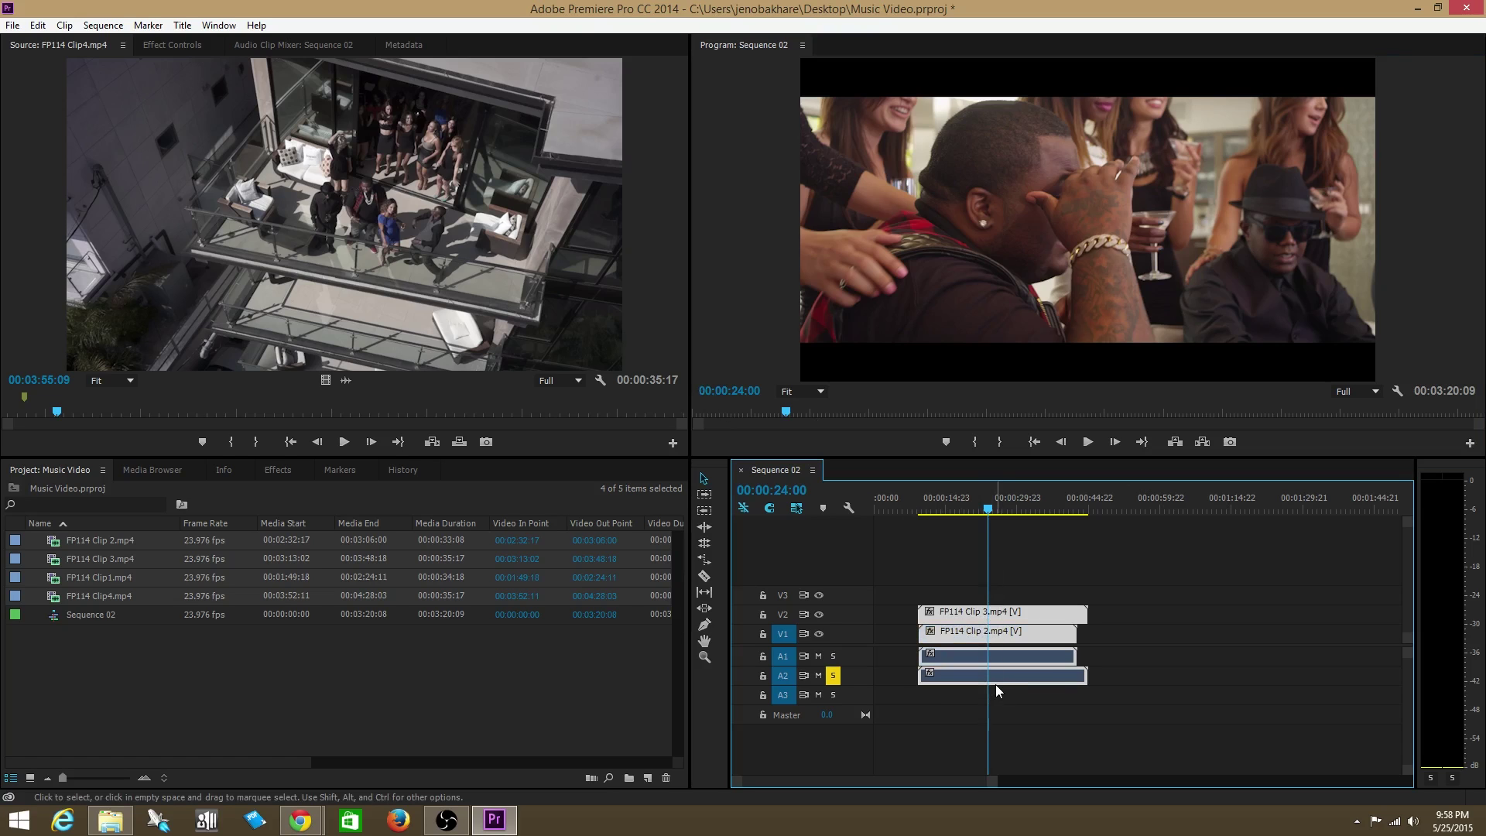
key(Delete)
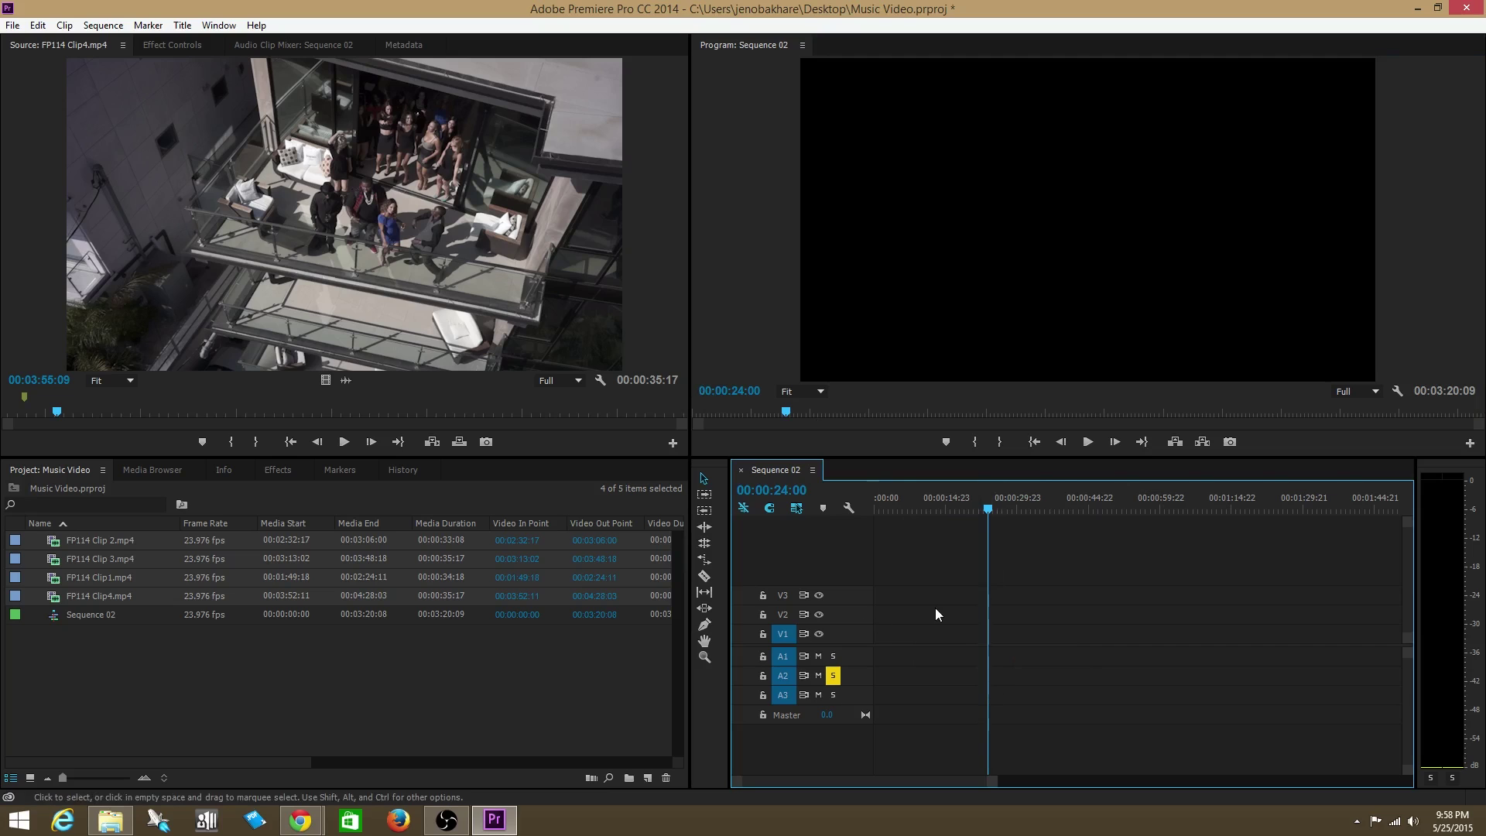
- Open the imported clips in the source monitor one after another and play the beginning of FP114 Clip 2.mp4
click(91, 648)
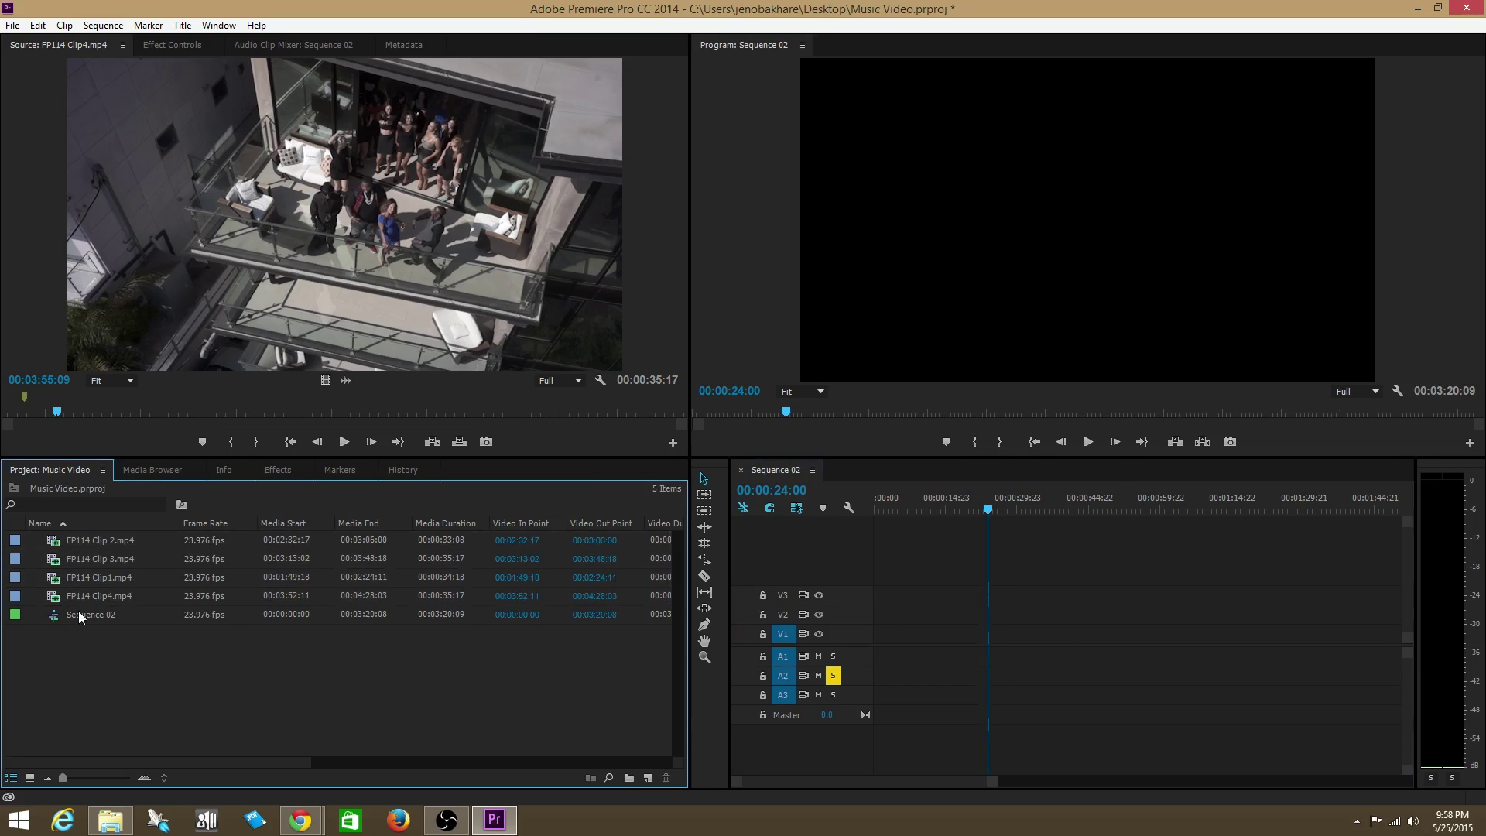
double_click(57, 543)
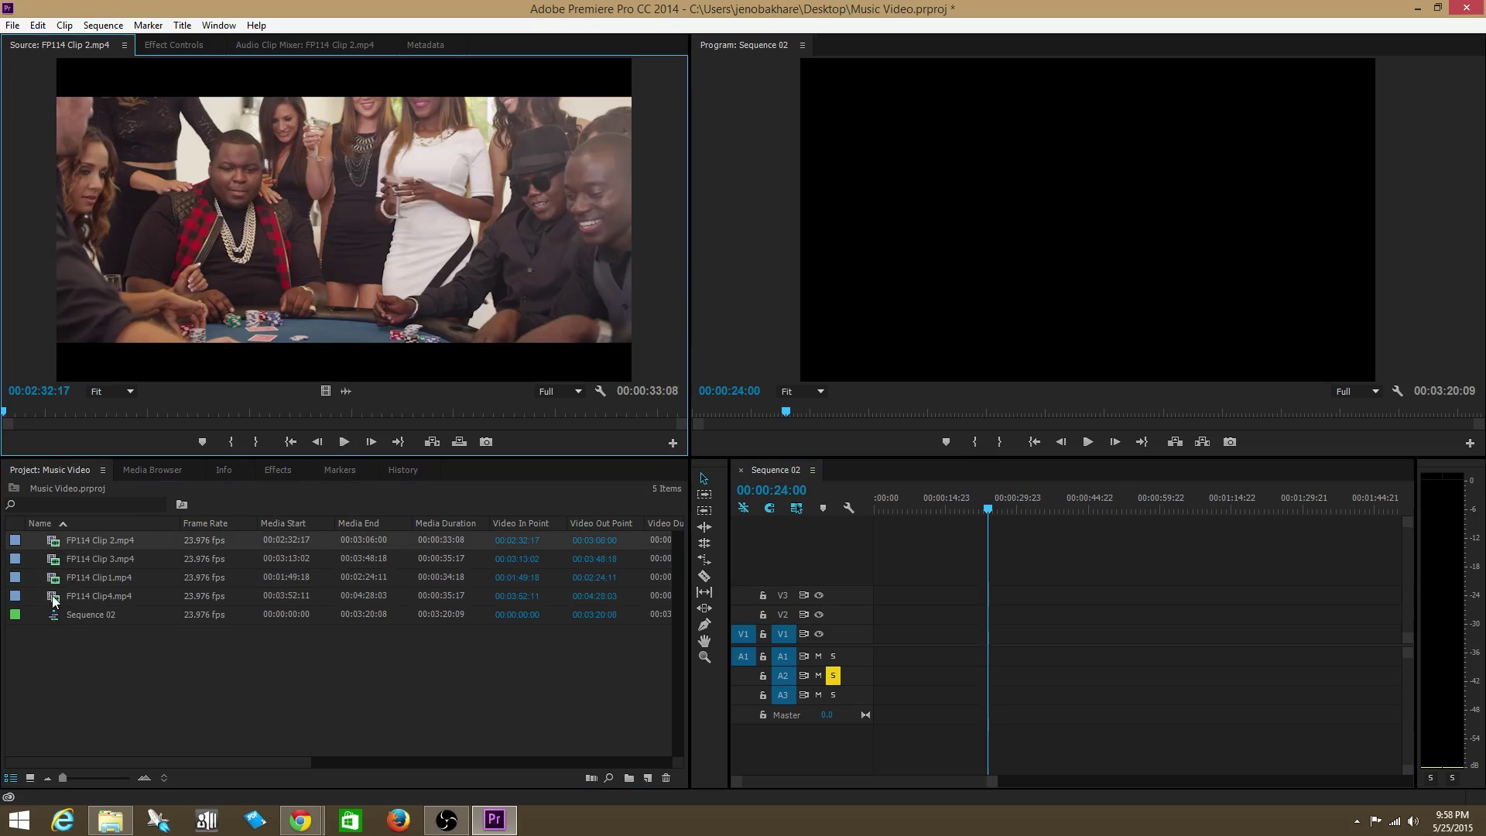
double_click(56, 557)
double_click(51, 577)
double_click(55, 548)
click(343, 442)
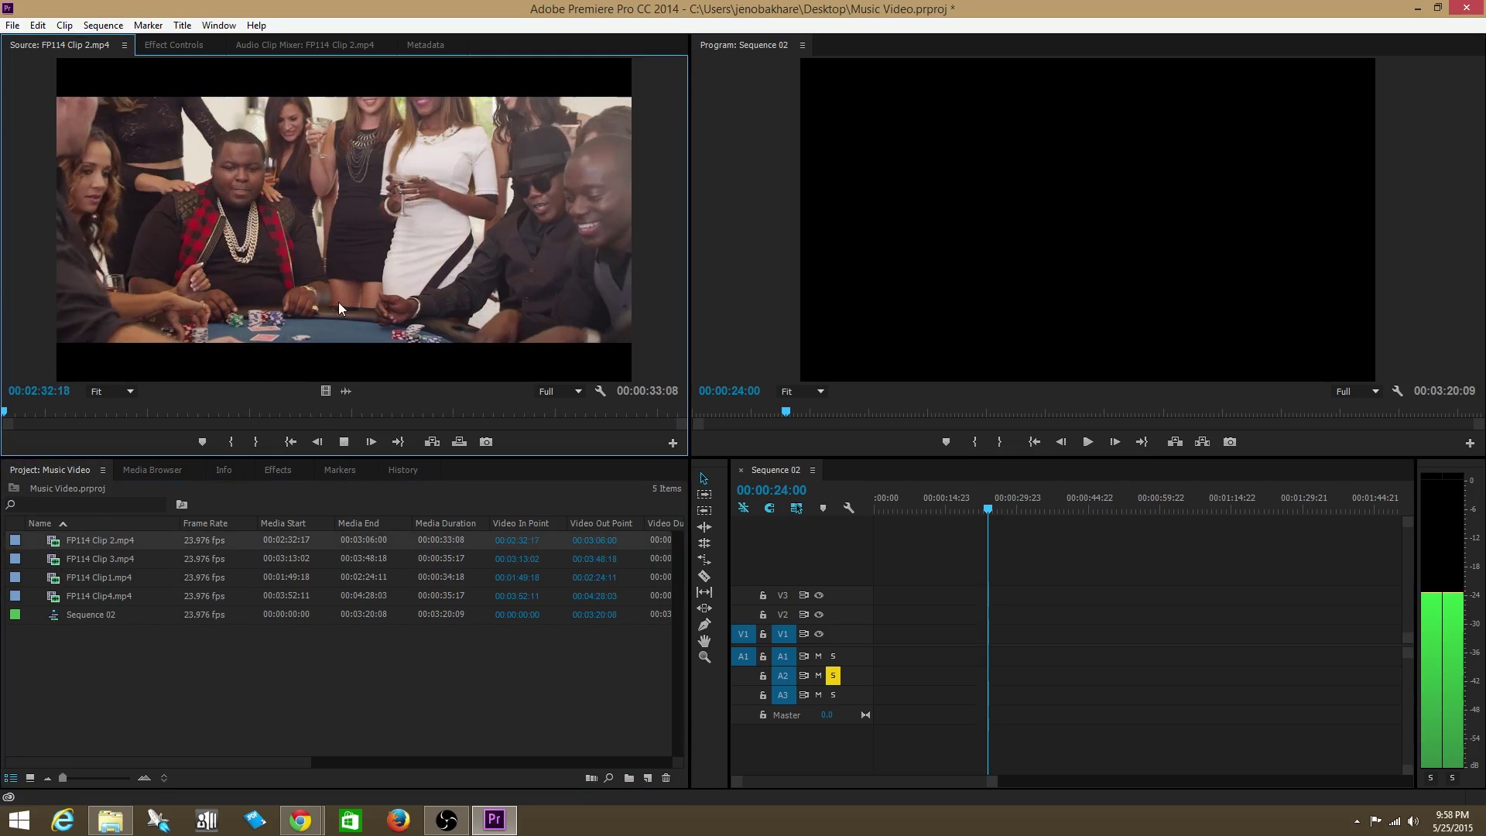
click(345, 444)
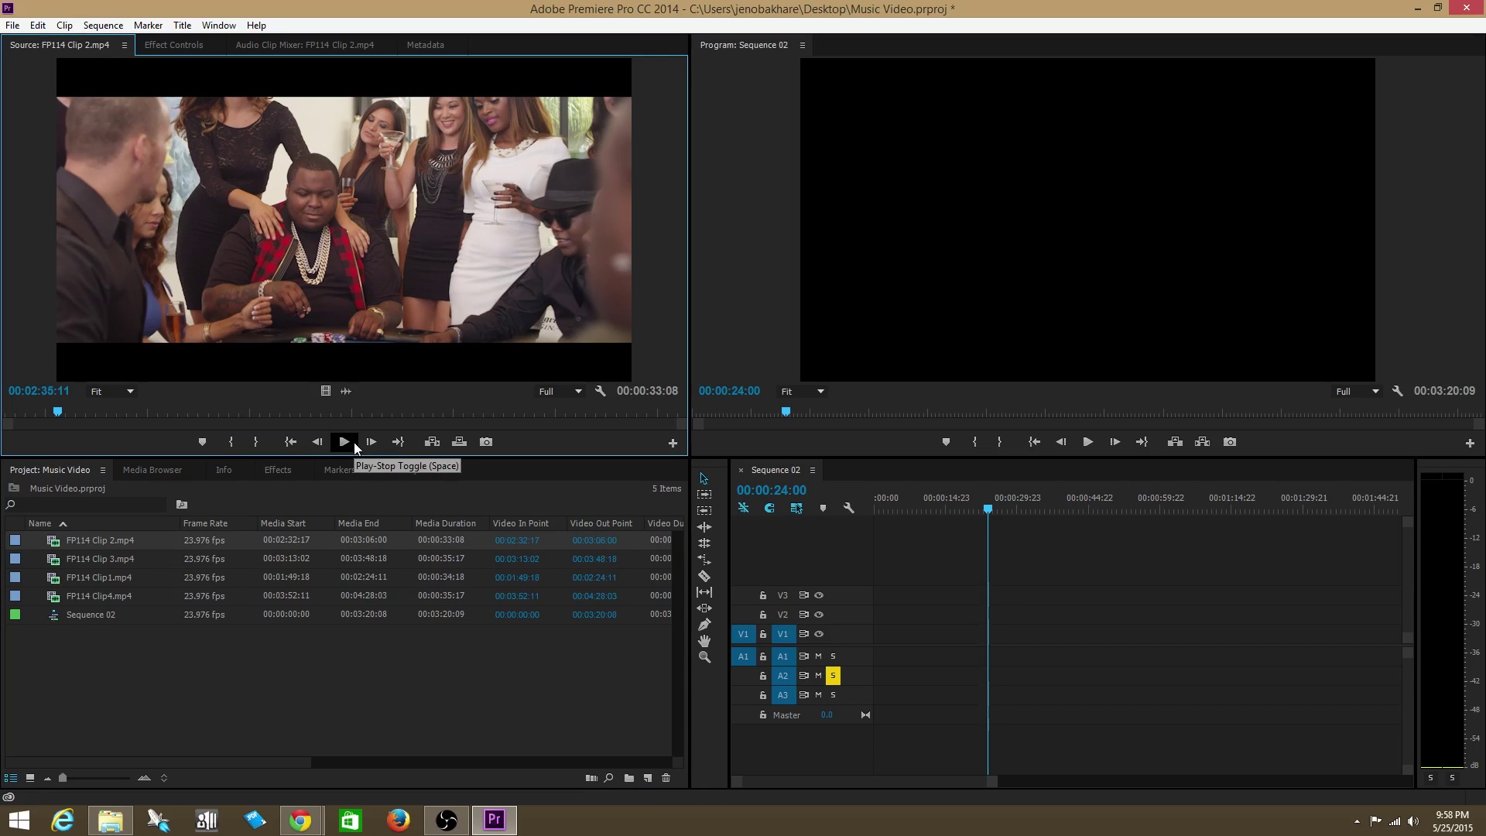
- Try placing FP114 Clip 2.mp4 on V1 in the sequence and undo the placement
drag(55, 547, 943, 643)
key(ctrl+z)
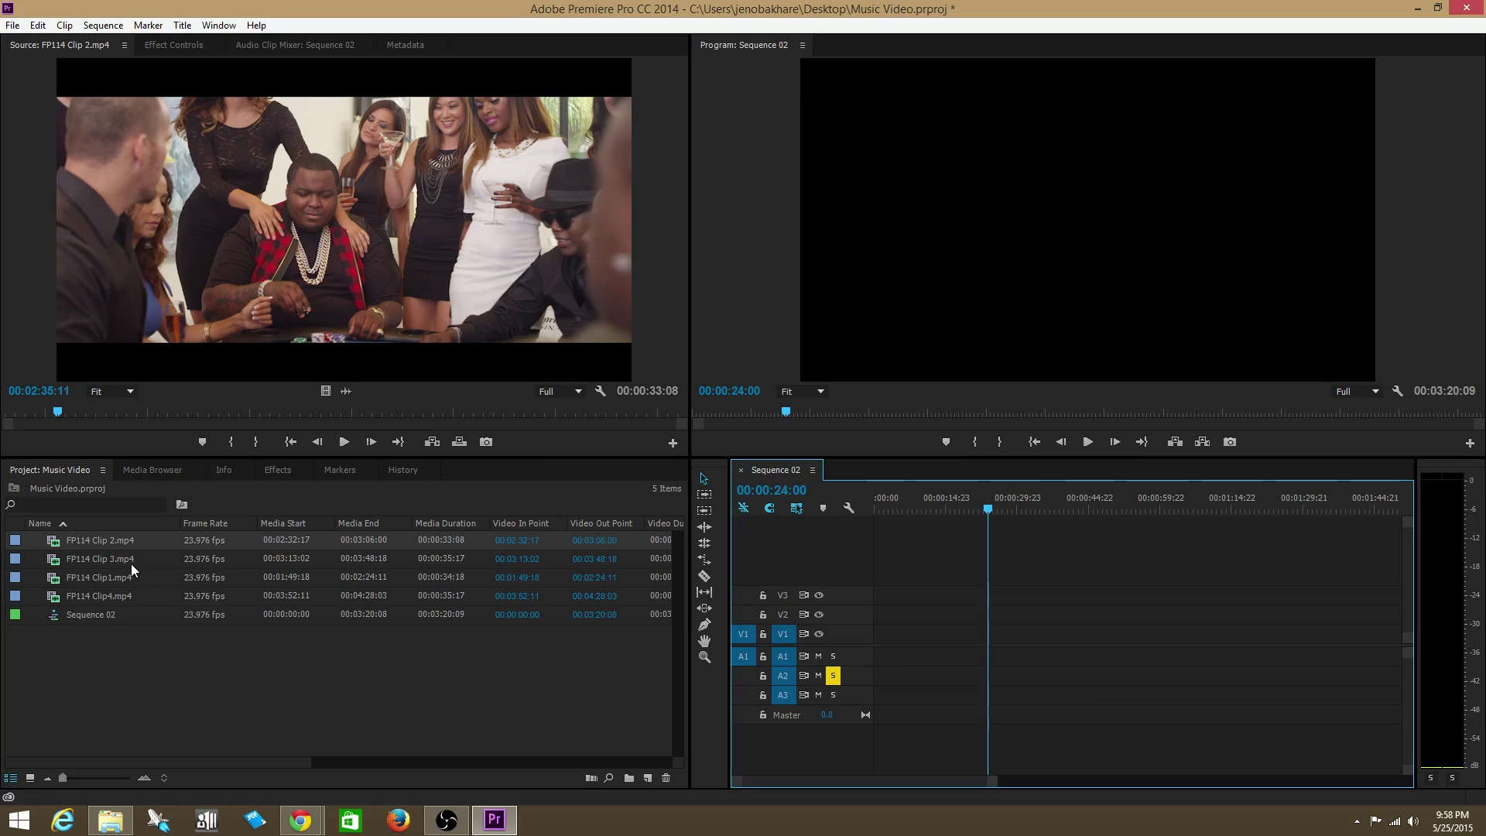
- Reload FP114 Clip 2.mp4 in the source monitor and save the project
double_click(54, 563)
double_click(55, 542)
key(ctrl+s)
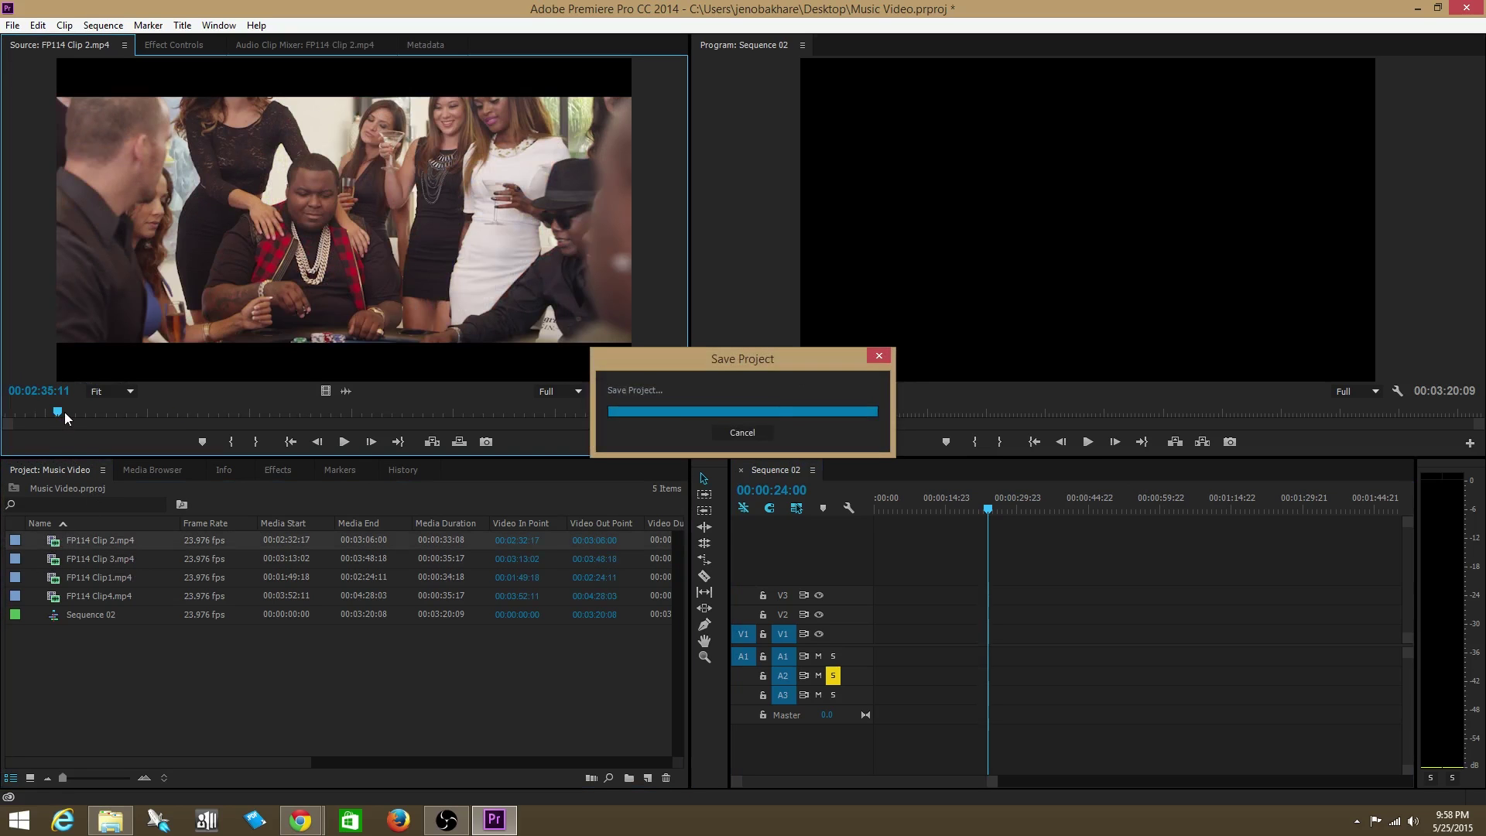
- Mark an In point at 00:02:38:19 in FP114 Clip 2.mp4 in the source monitor and turn off the solo on A2
drag(63, 412, 125, 414)
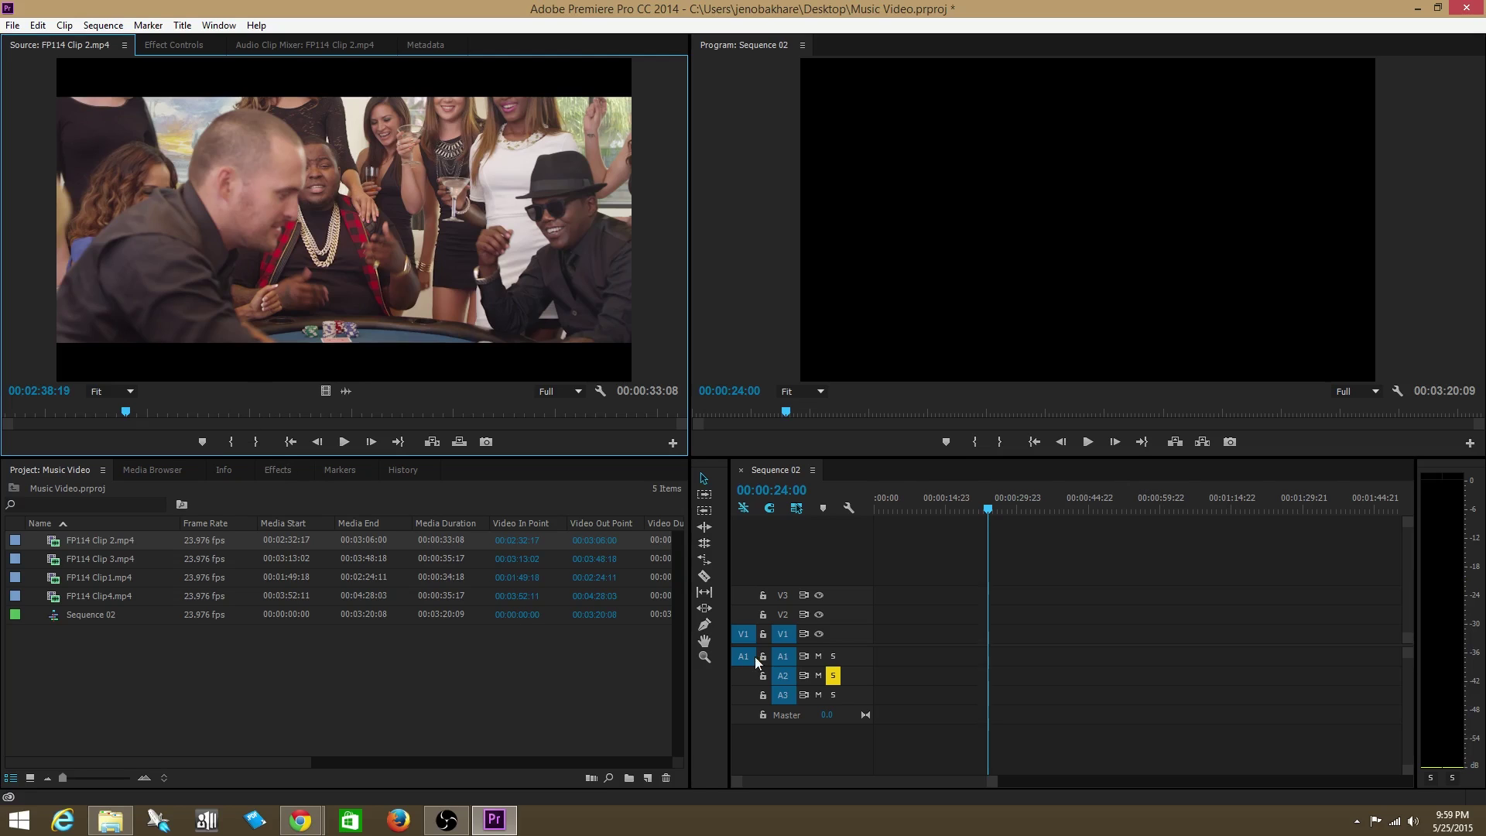
click(833, 675)
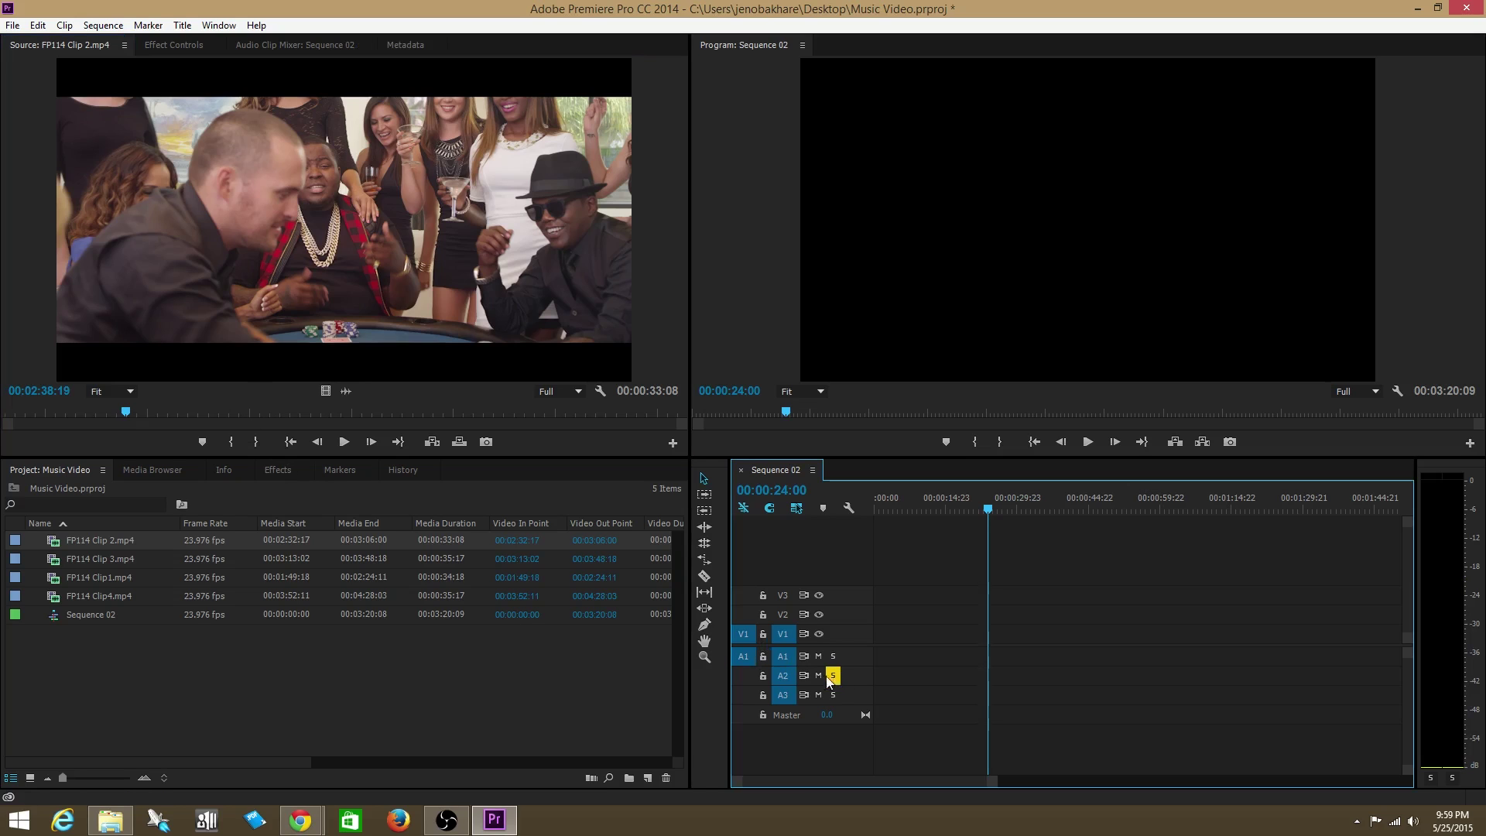
click(232, 441)
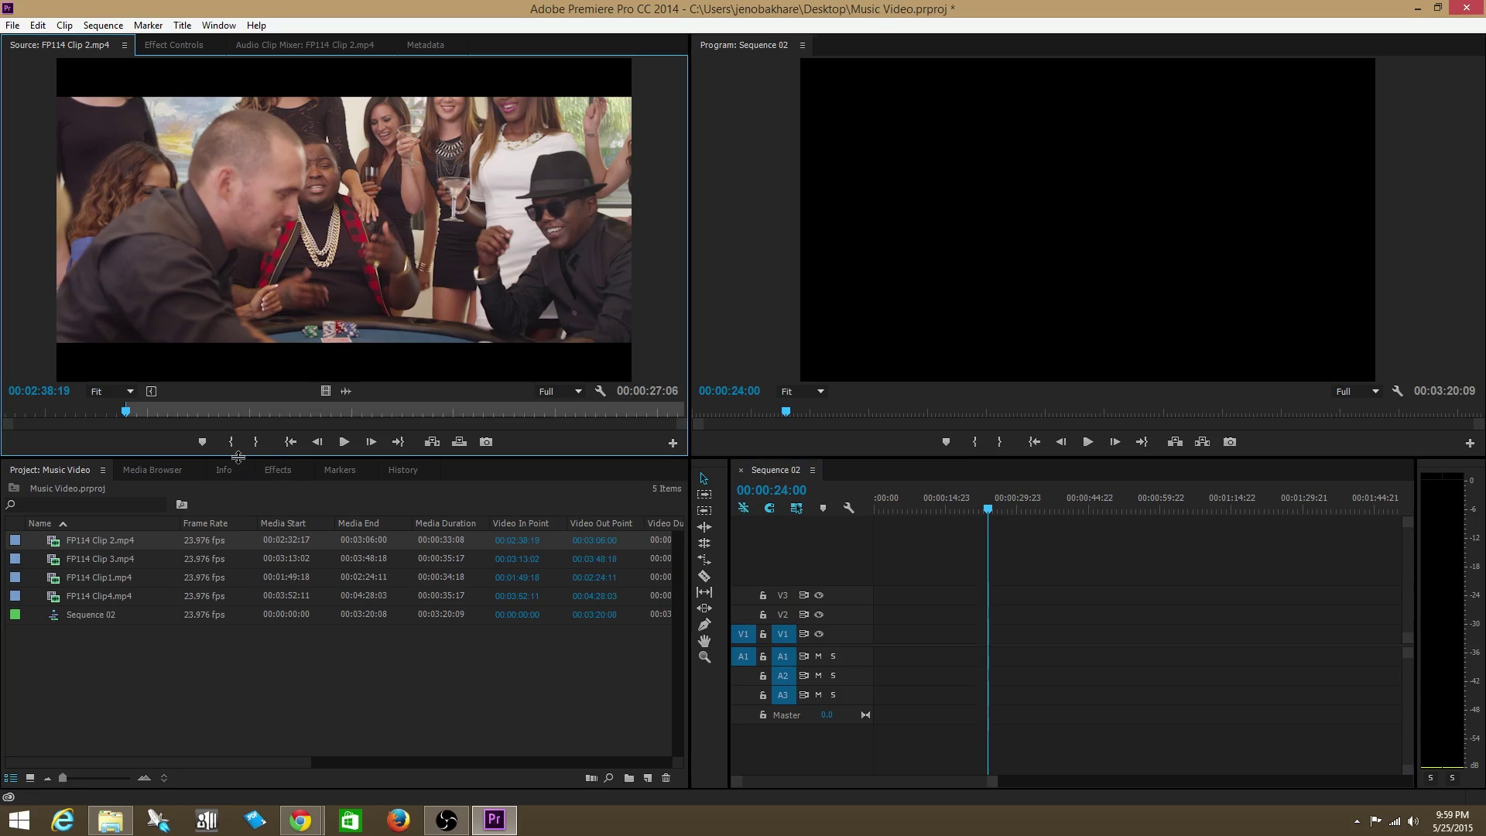
- Mark an Out point at 00:02:40:23 in FP114 Clip 2.mp4 and place the trimmed clip on V1 and A1 at 00:00:24:00
drag(127, 412, 171, 413)
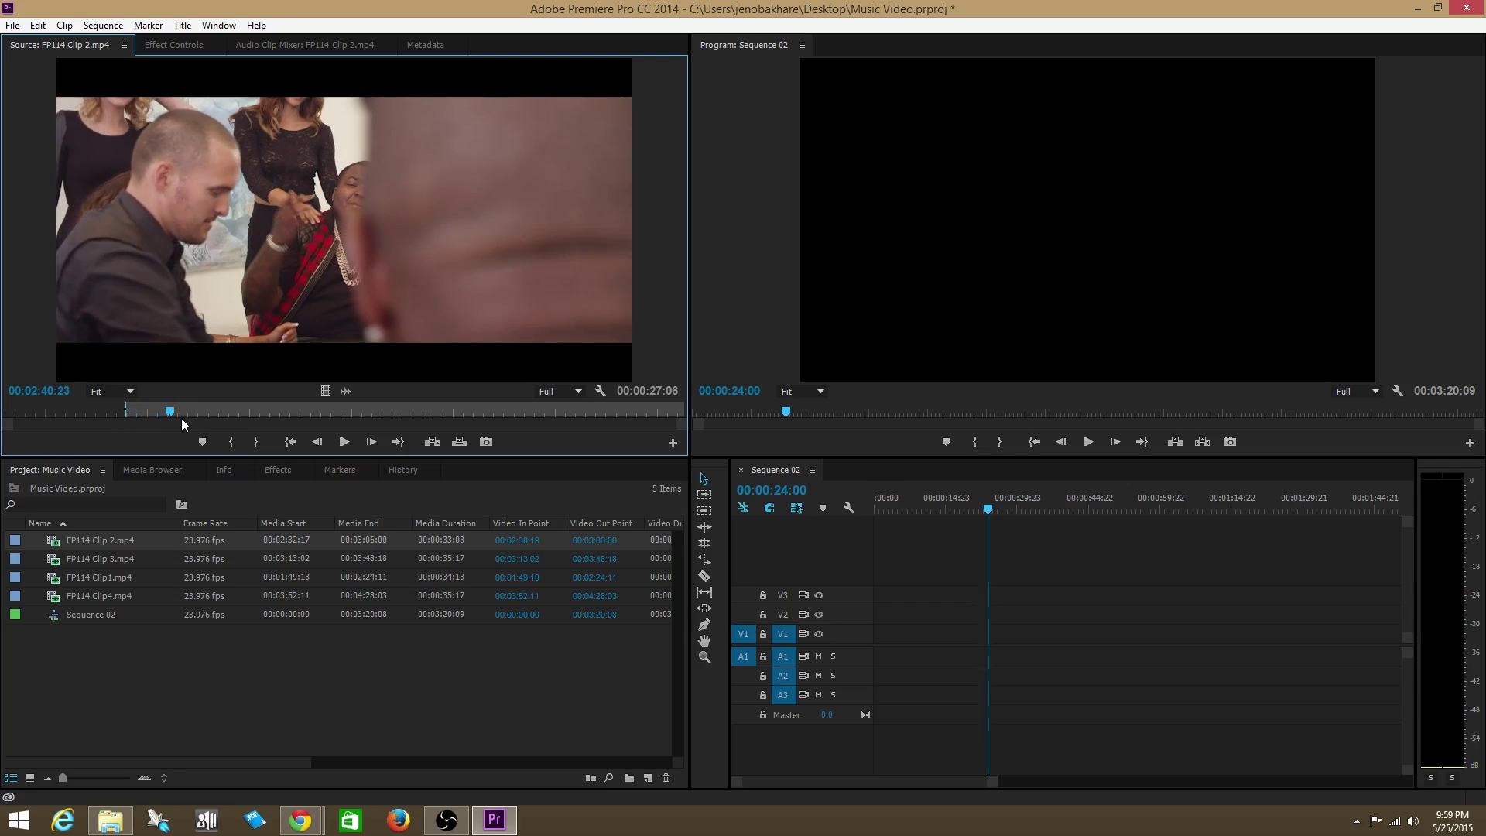
click(257, 442)
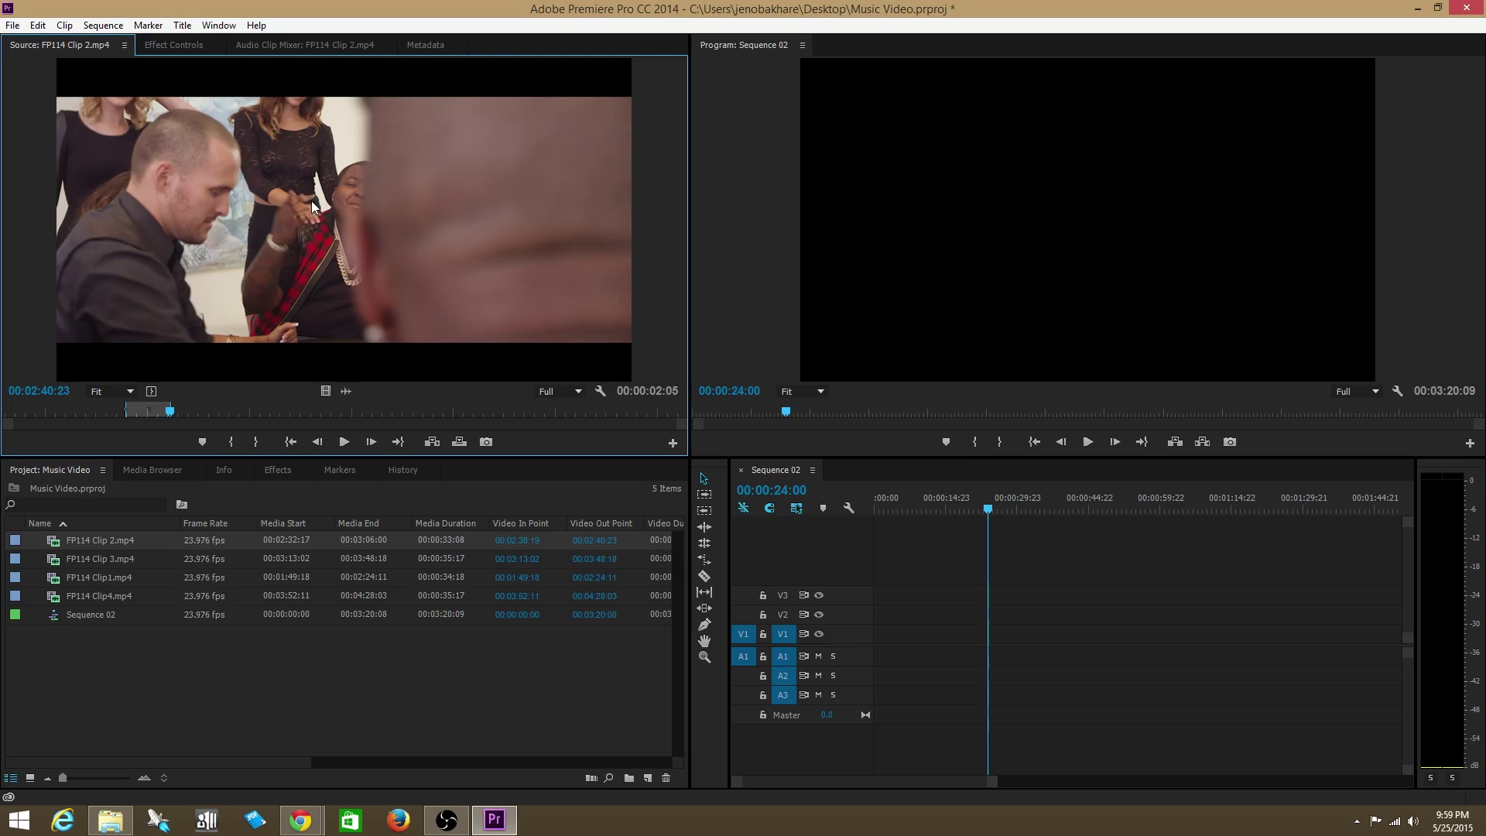
drag(397, 289, 996, 634)
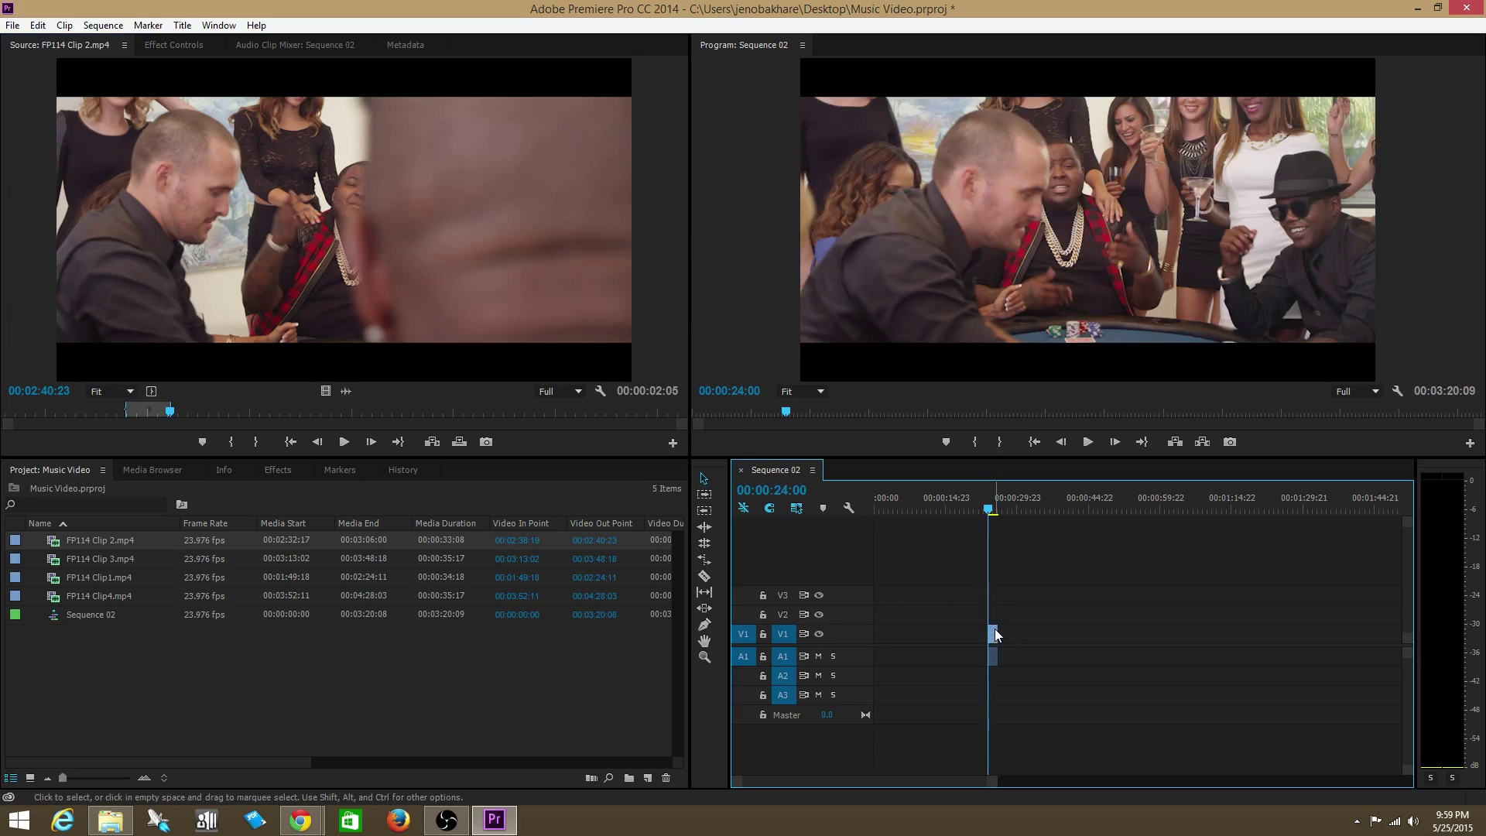
- Play the placed clip in the sequence and park the playhead at 00:00:26:15, just past the clip's end
click(1088, 442)
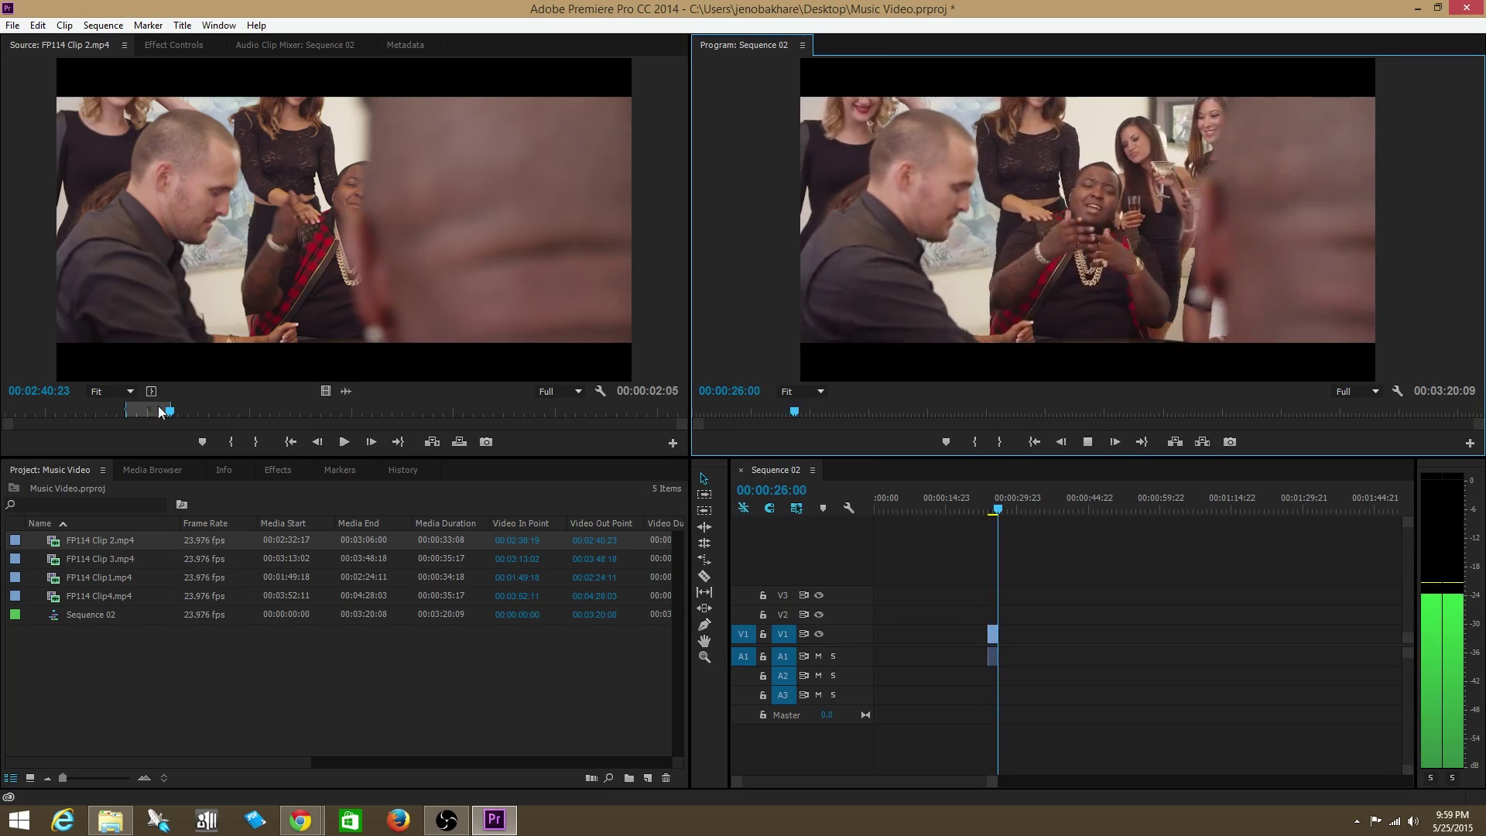
click(999, 513)
drag(996, 509, 1002, 500)
- Try placing further copies of the trimmed FP114 Clip 2.mp4 along V1 and delete all the clips placed near the playhead
drag(410, 240, 1026, 633)
drag(341, 217, 1000, 666)
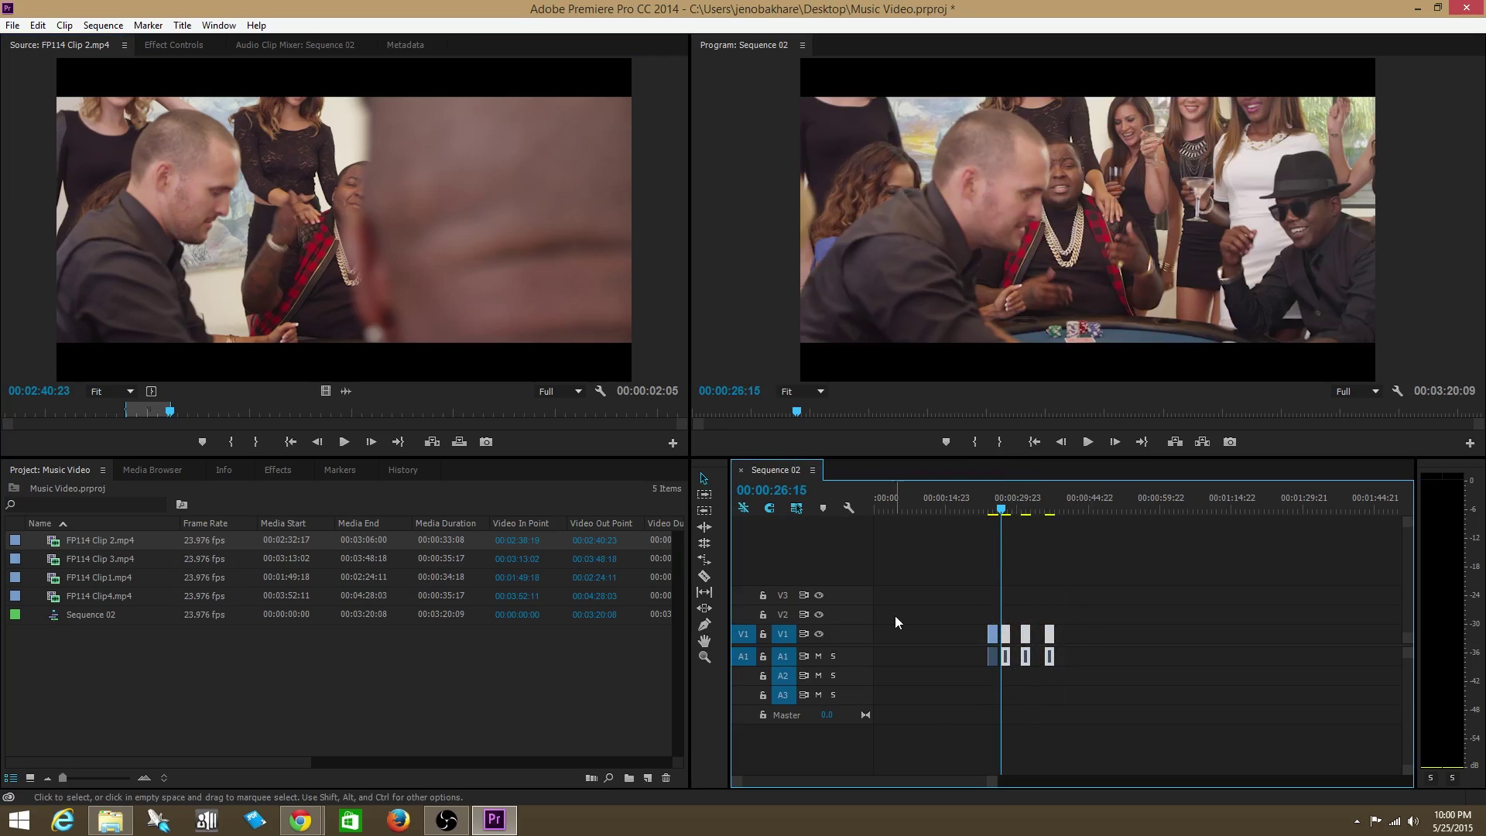
key(Delete)
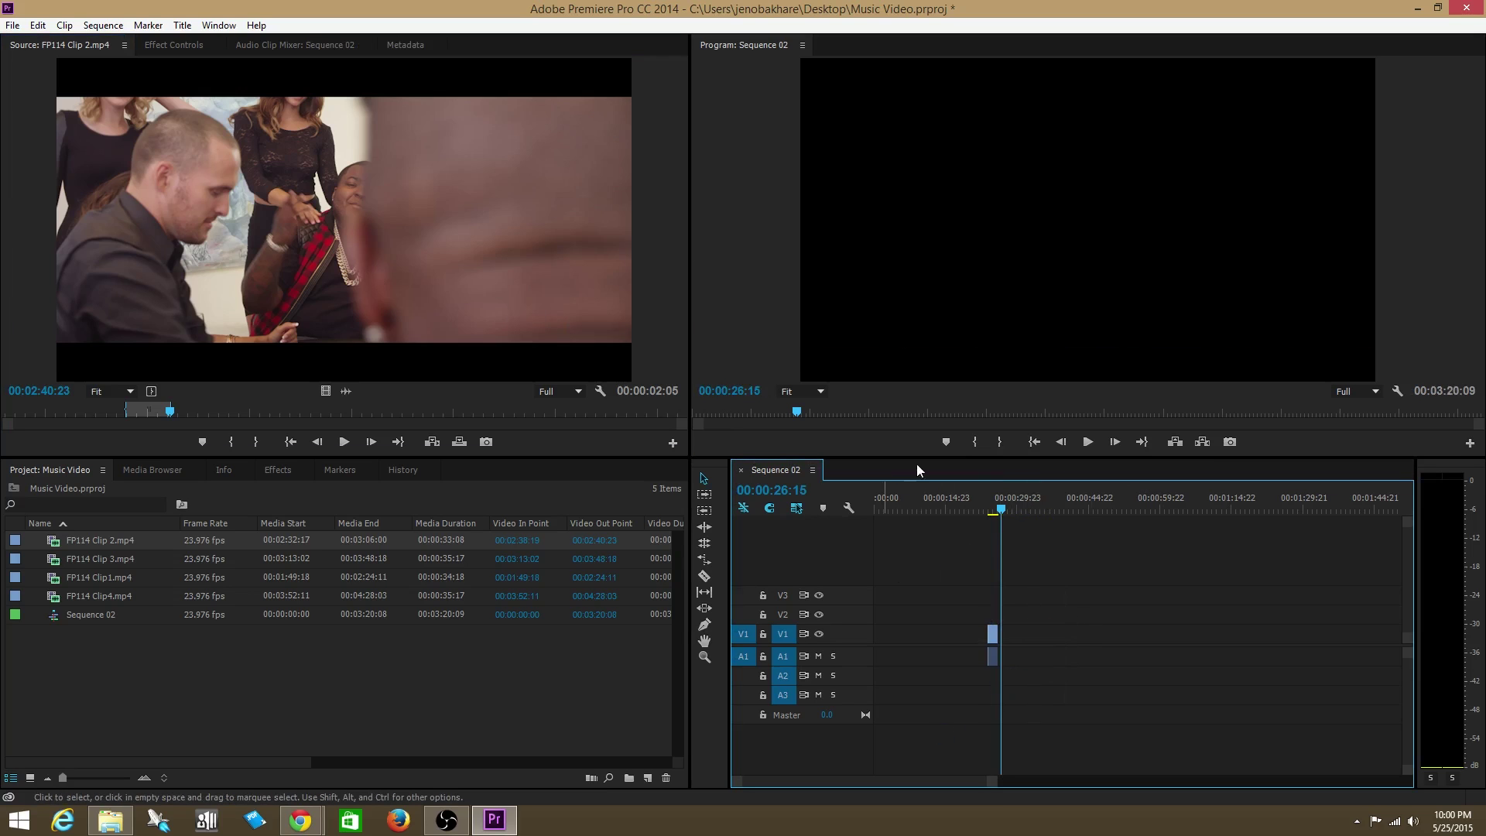
drag(999, 600, 961, 685)
key(Delete)
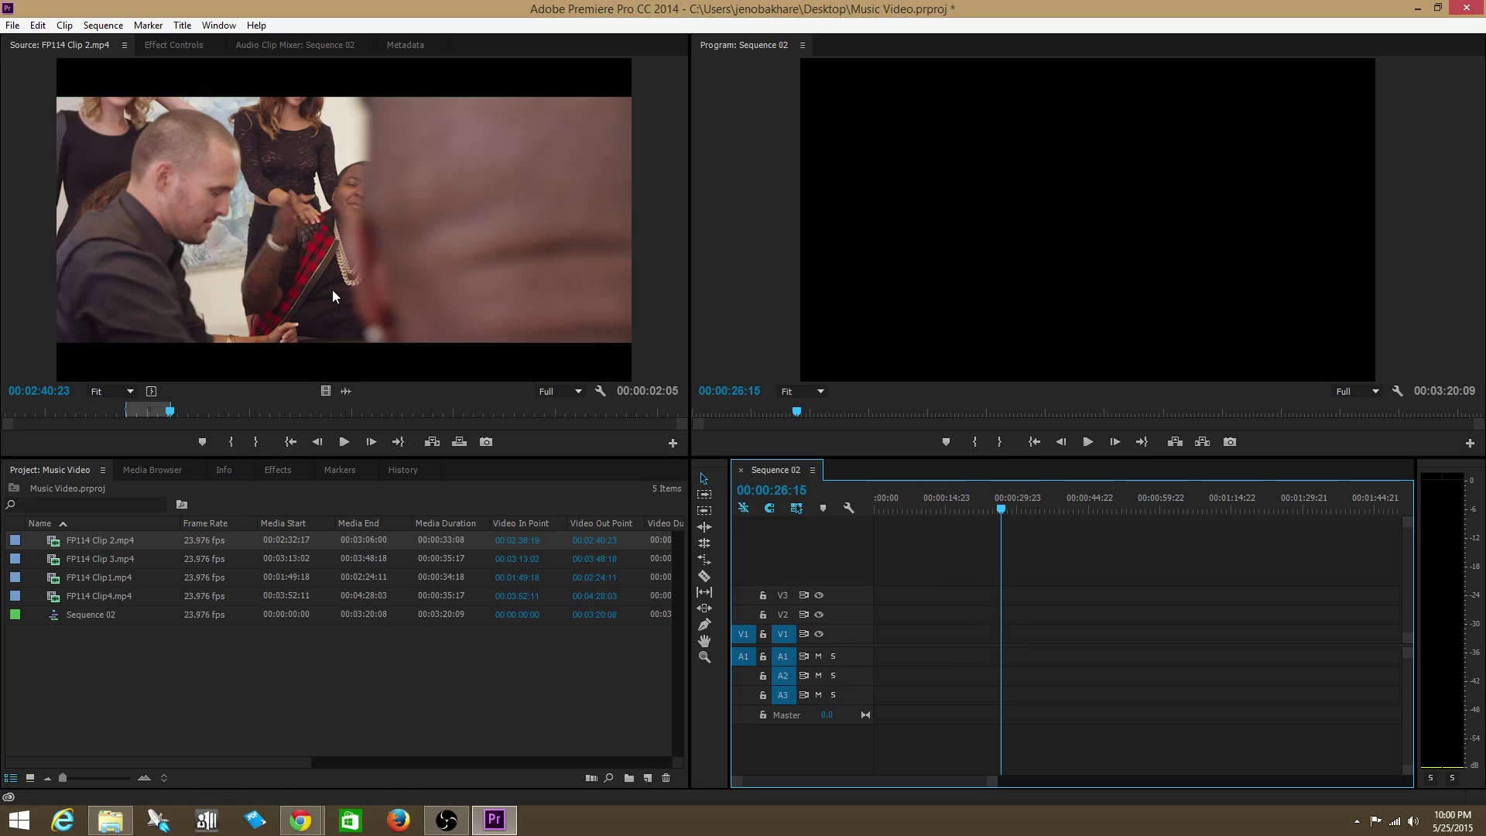
- Try placing only the video of the trimmed FP114 Clip 2.mp4 on V1 and only its audio on A1 at 00:00:26:15
mouse_move(170, 414)
mouse_down()
mouse_move(124, 418)
mouse_move(169, 415)
mouse_up()
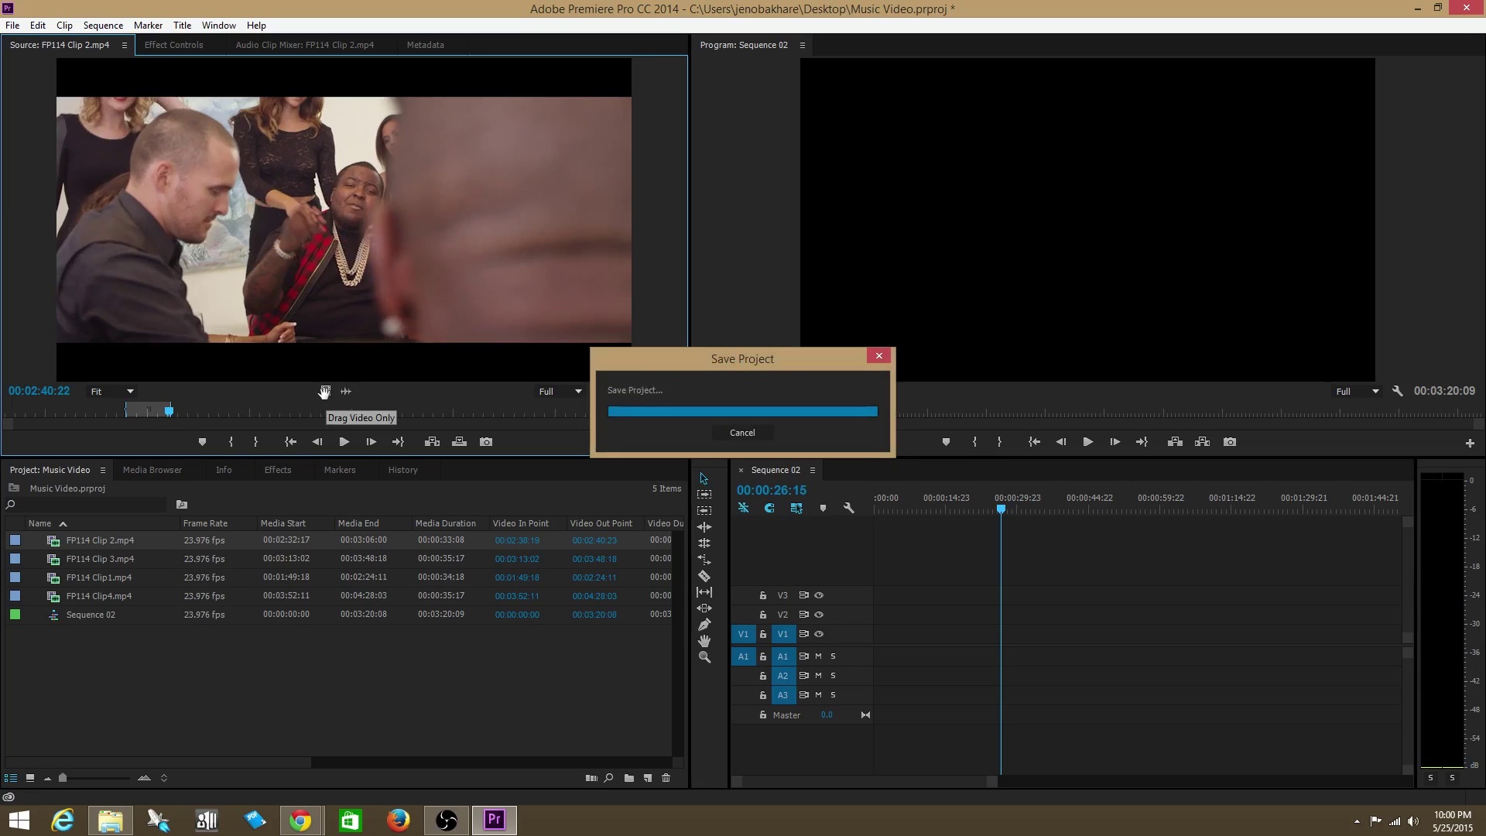
drag(324, 394, 324, 398)
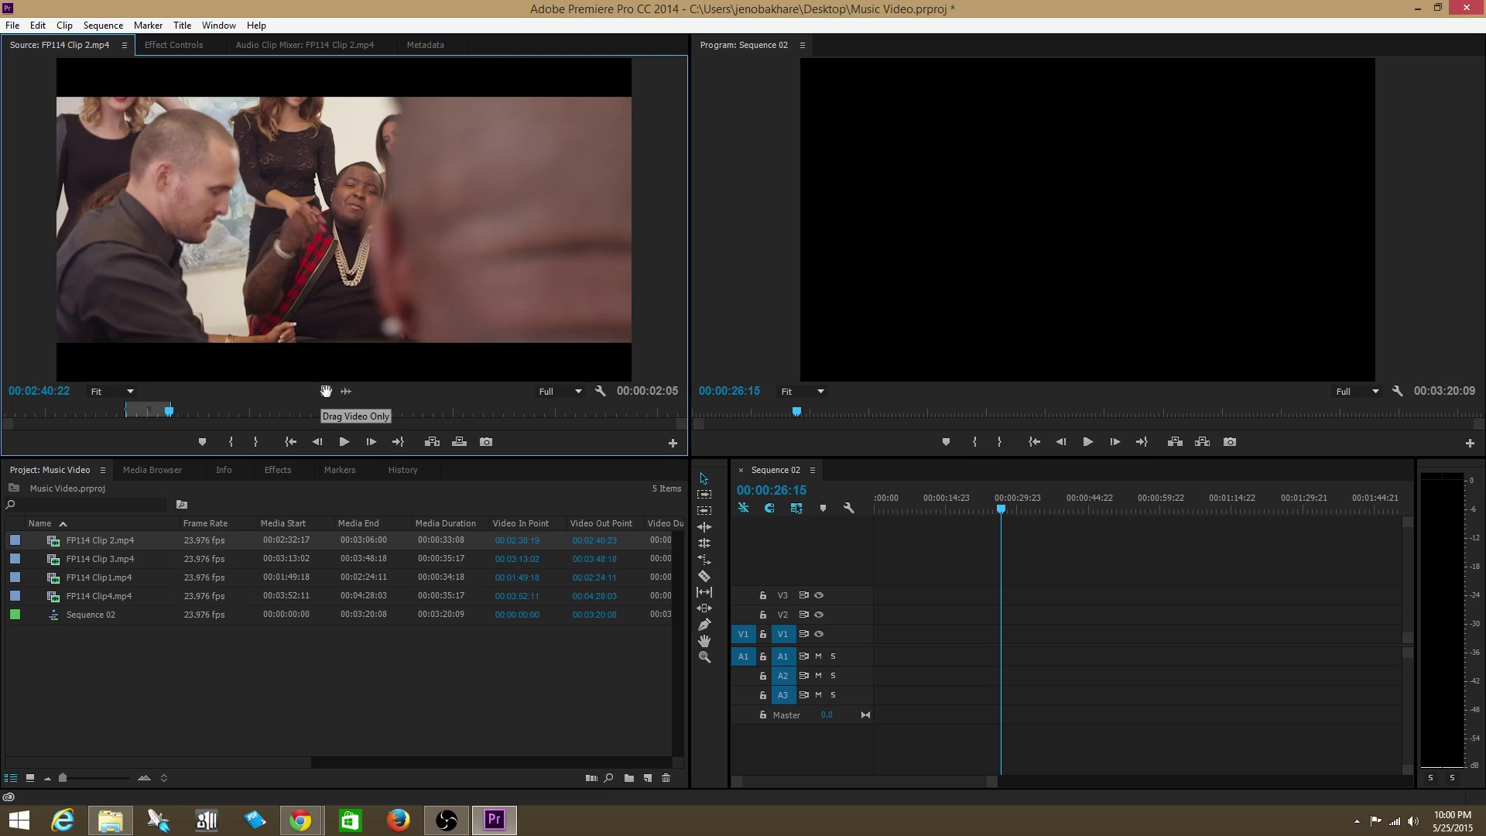
drag(678, 494, 974, 633)
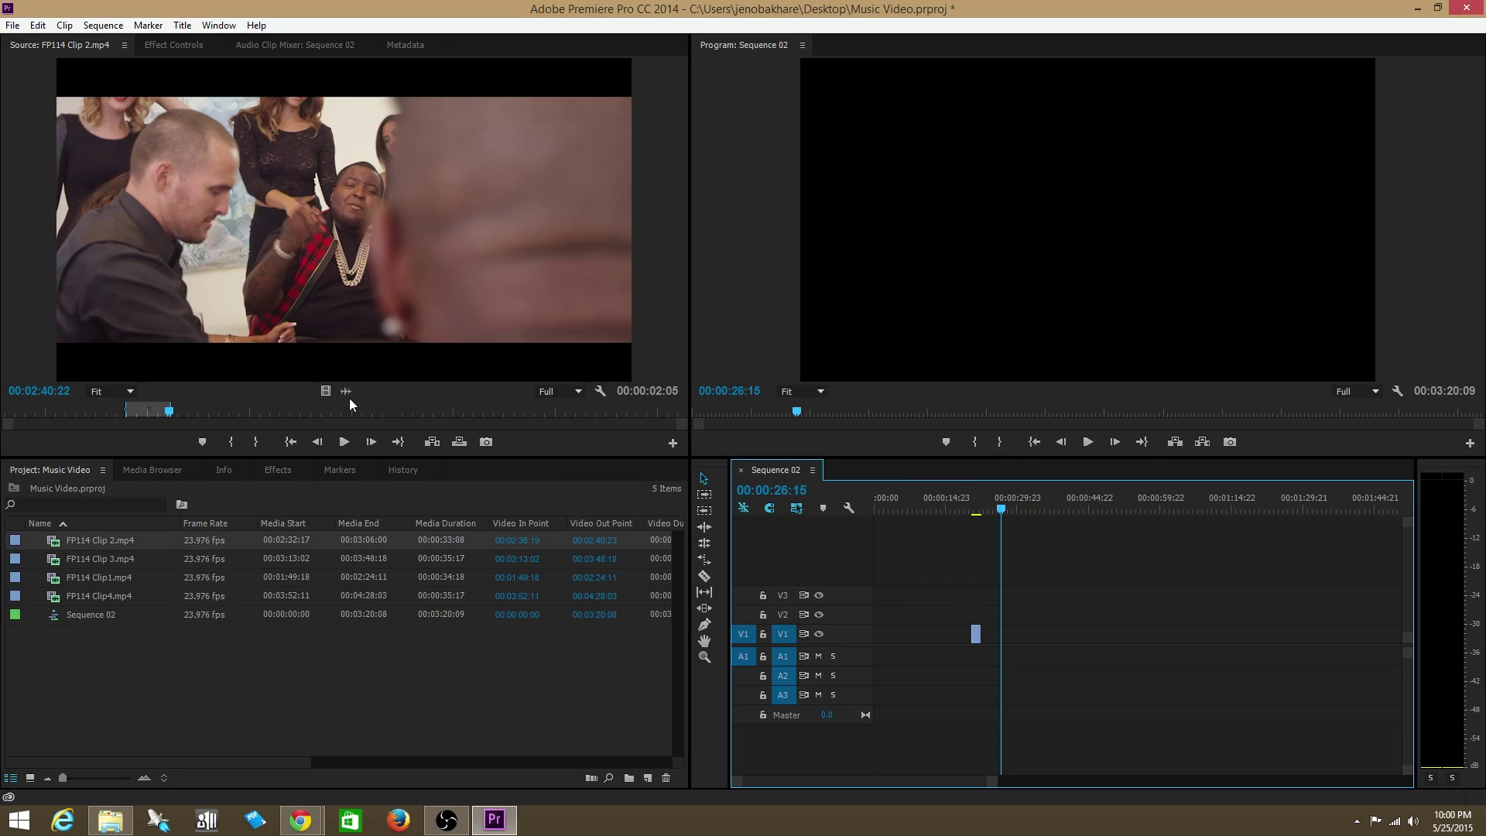
drag(346, 391, 997, 660)
click(582, 364)
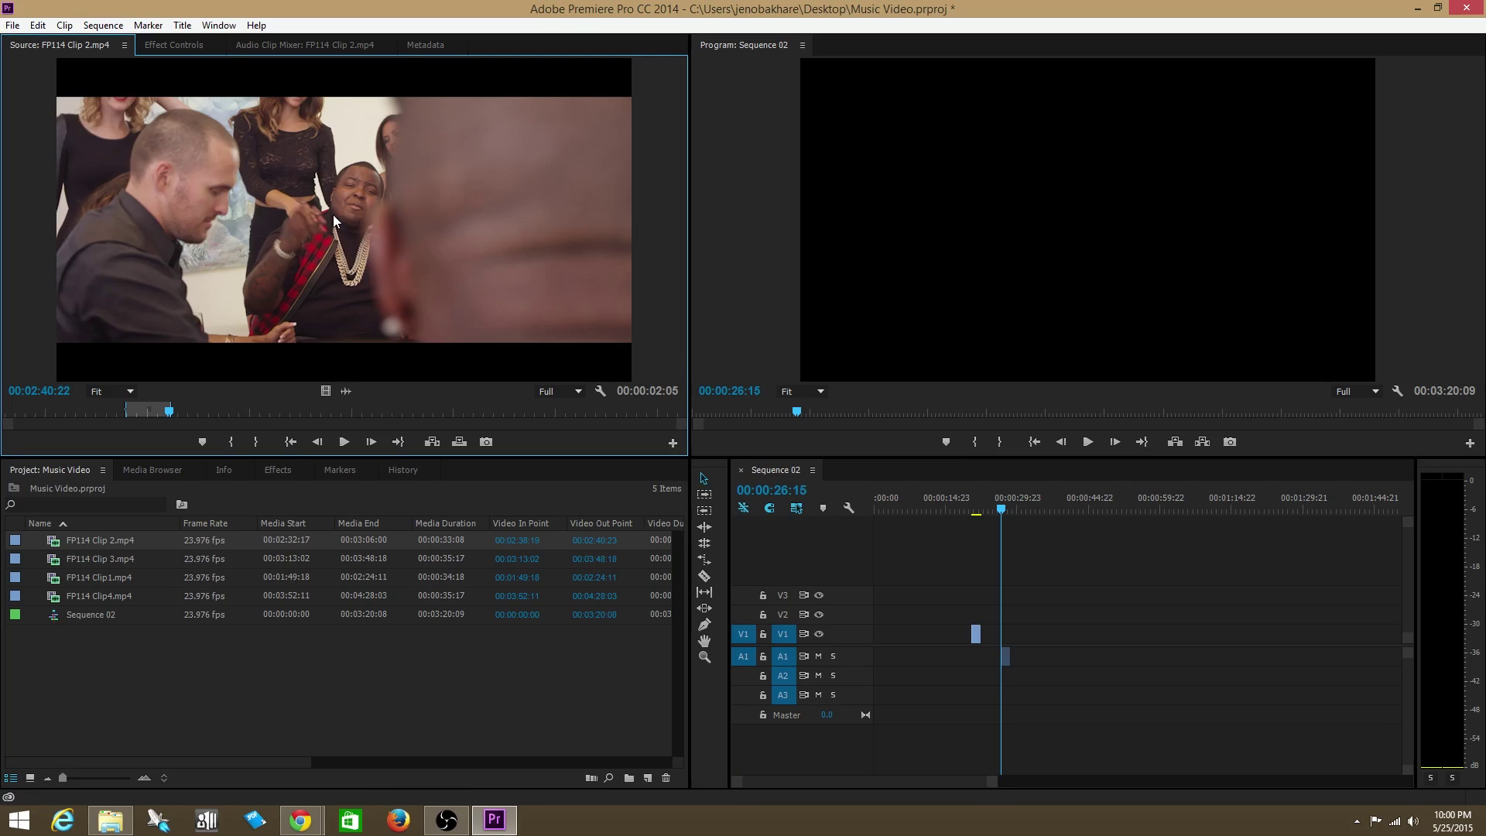
- Try placing full, video-only and audio-only copies of the trimmed clip farther along the sequence, and delete all the placed pieces
drag(353, 207, 1067, 636)
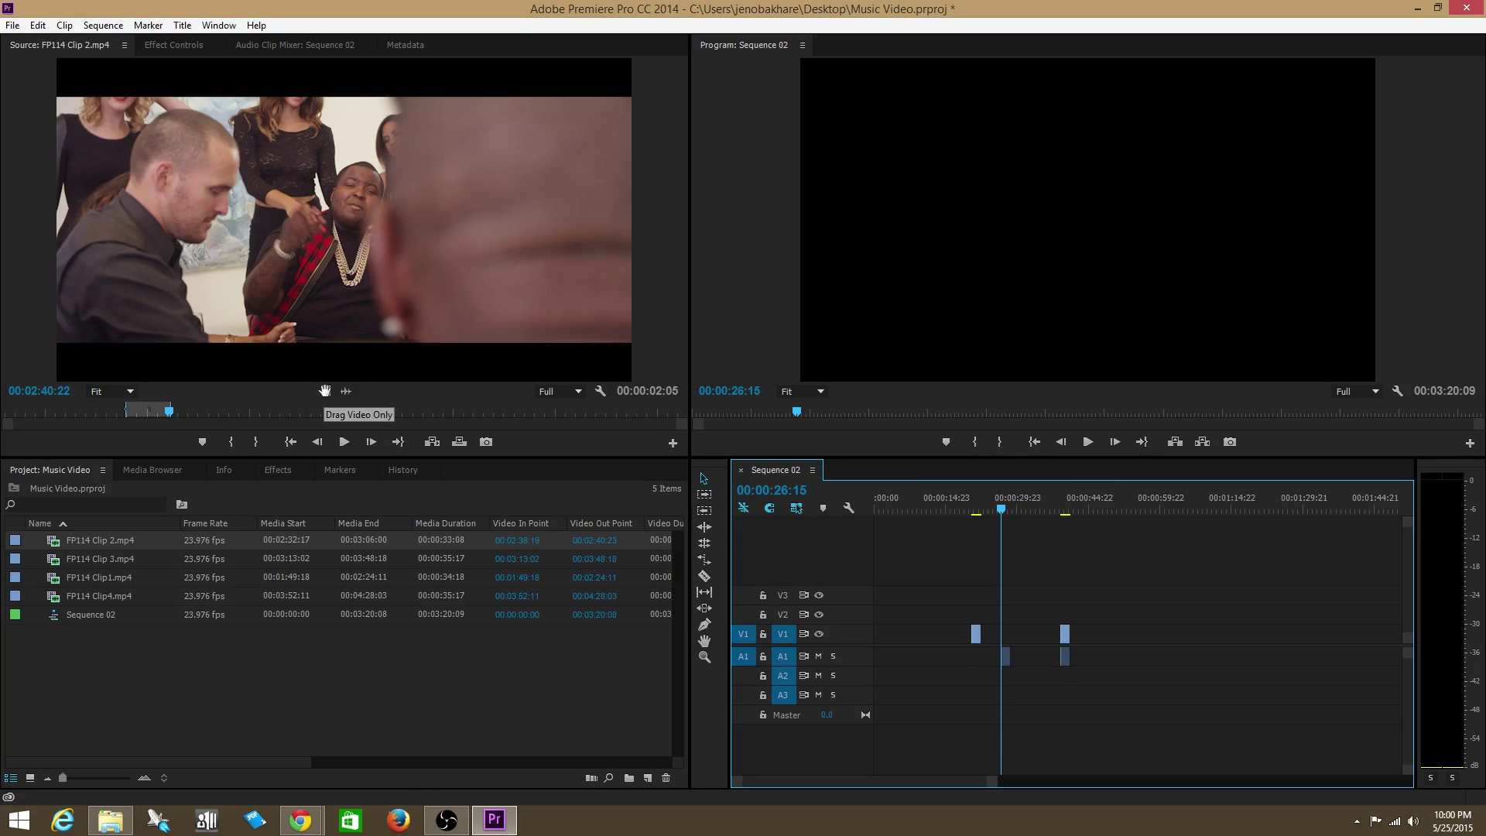
click(325, 390)
drag(345, 396, 1099, 632)
drag(347, 393, 1127, 656)
drag(1065, 612, 969, 691)
key(Delete)
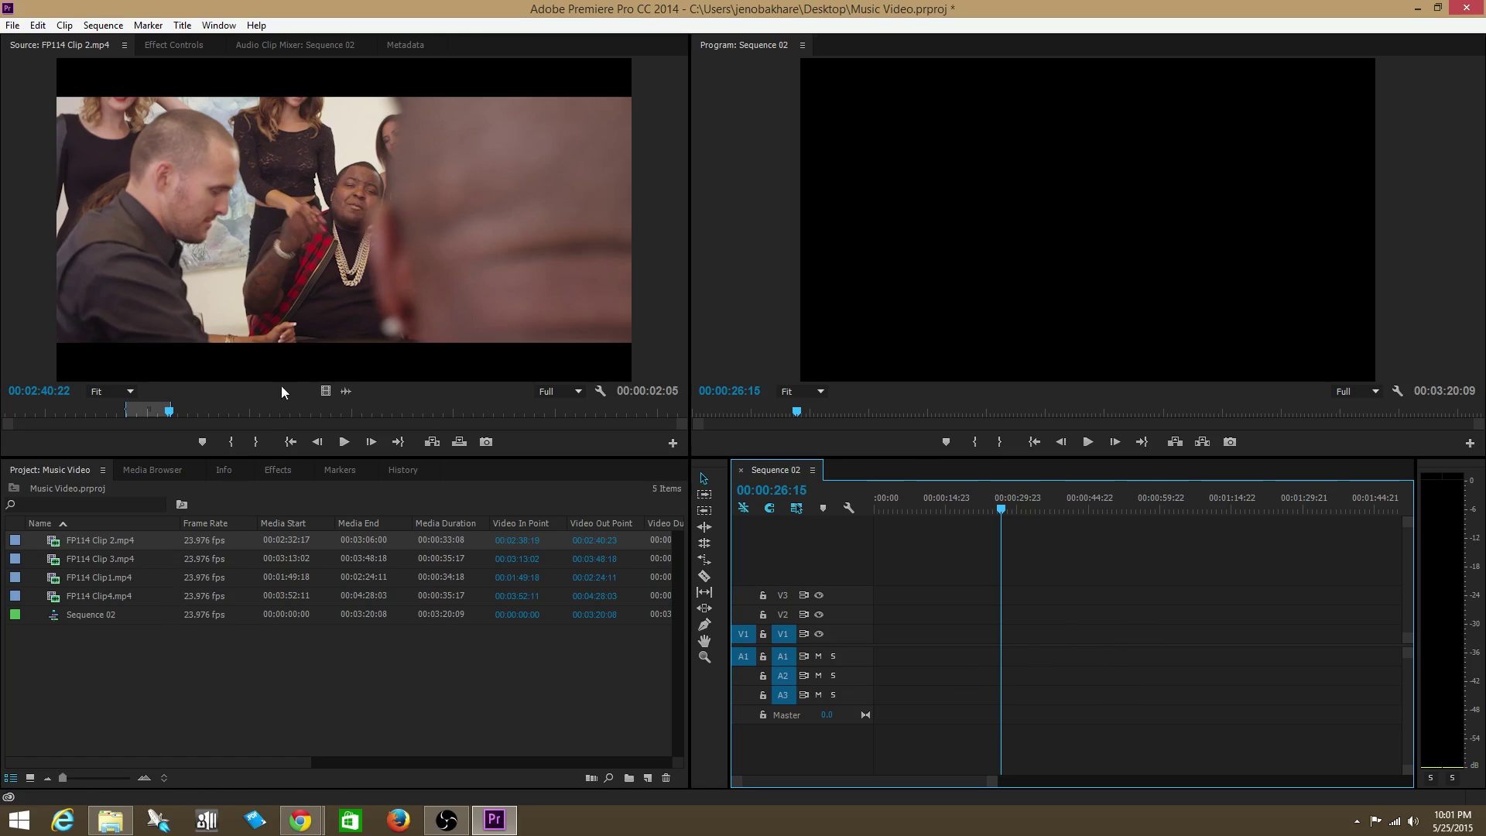
- Mark the Out point of FP114 Clip 2.mp4 at 00:02:49:01, place it on V1 and A1 at 00:00:26:15 and save the project
drag(178, 416, 335, 413)
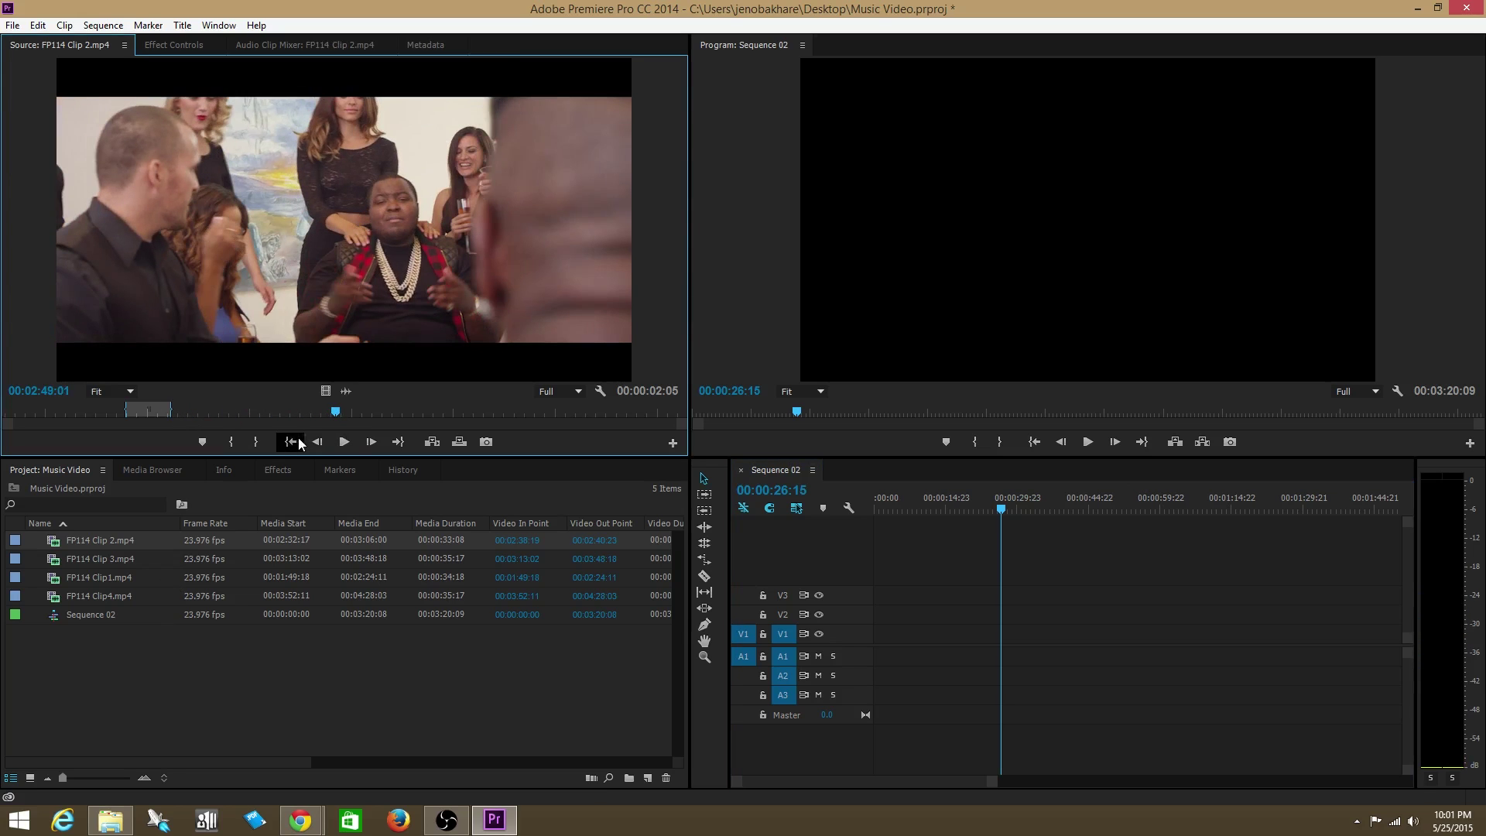
click(257, 441)
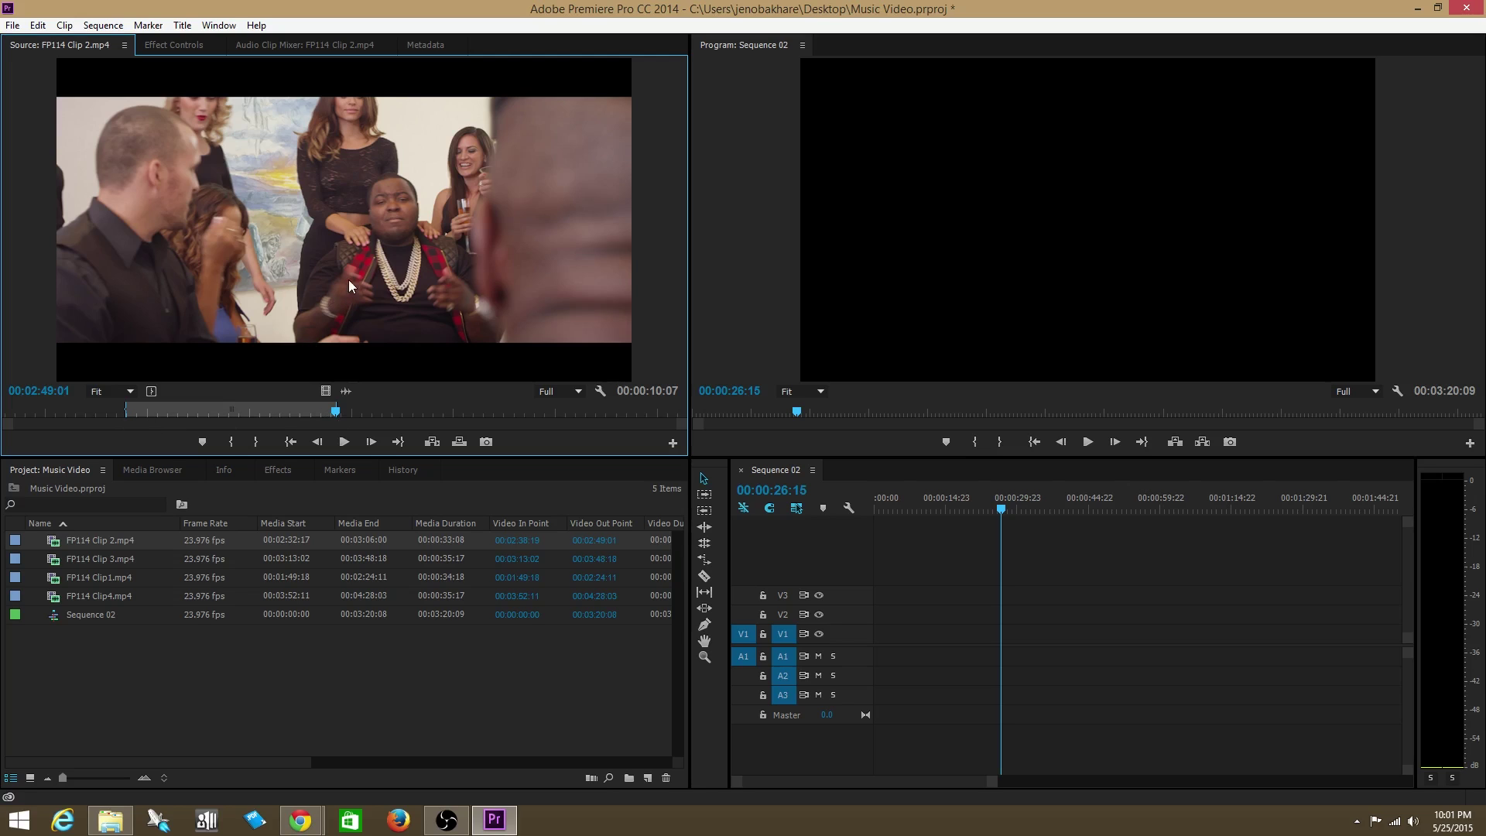
drag(323, 228, 1010, 645)
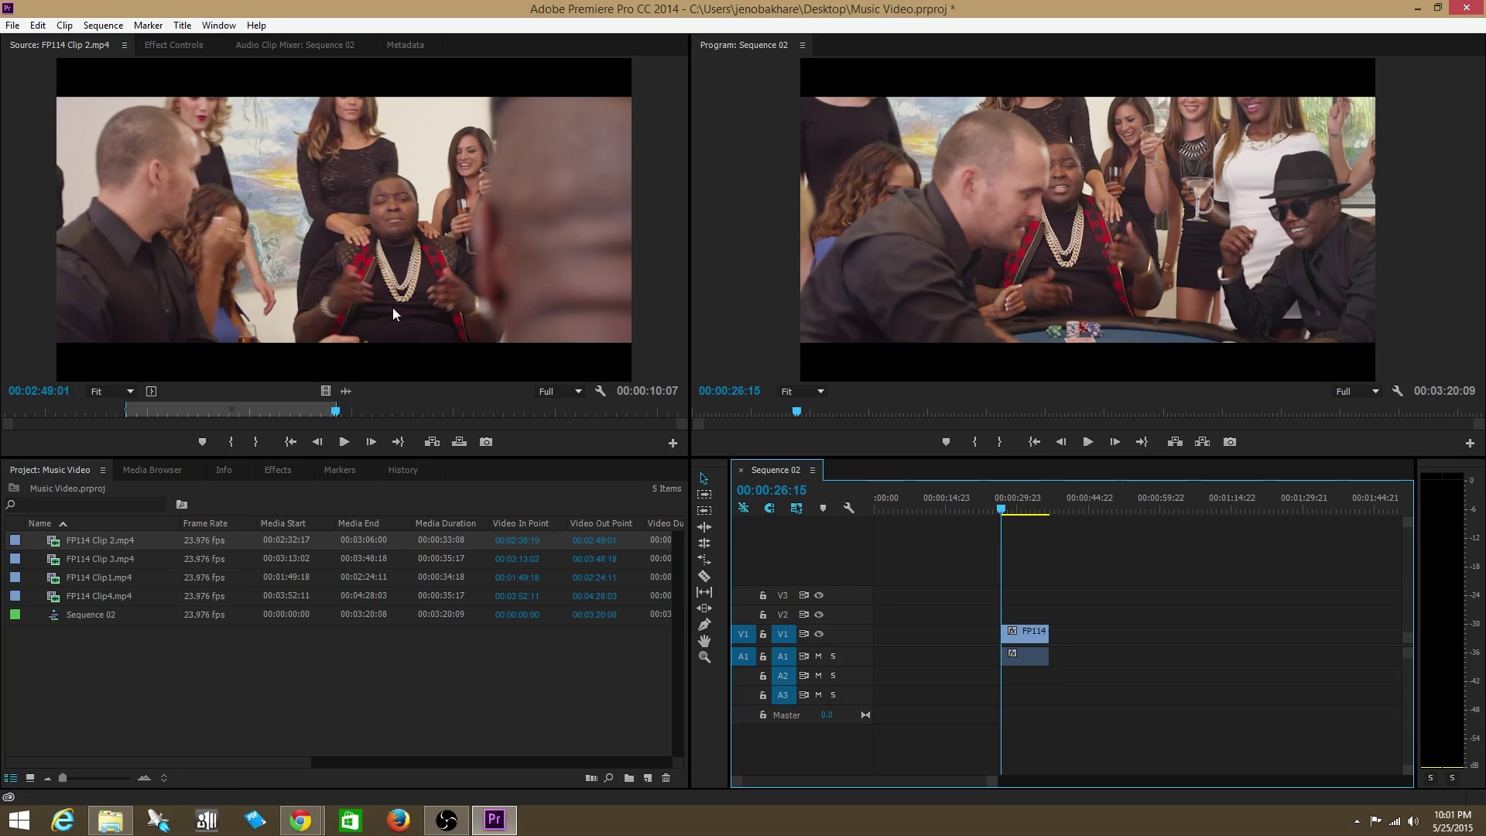
key(ctrl+s)
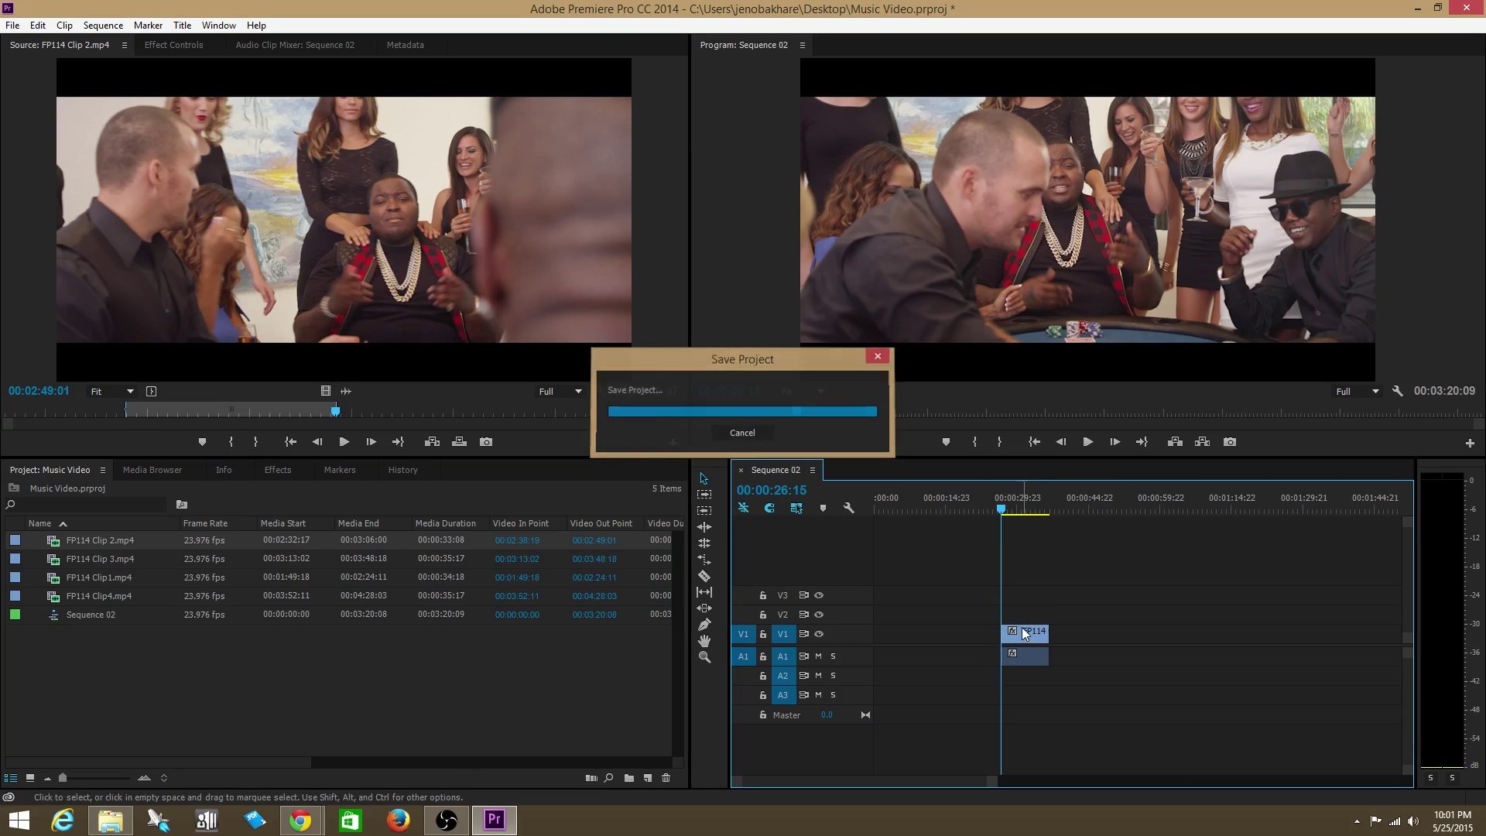
- Scrub the sequence to 00:00:31:08 and show the Motion settings of the FP114 Clip 2.mp4 clip on V1
drag(997, 513, 1024, 509)
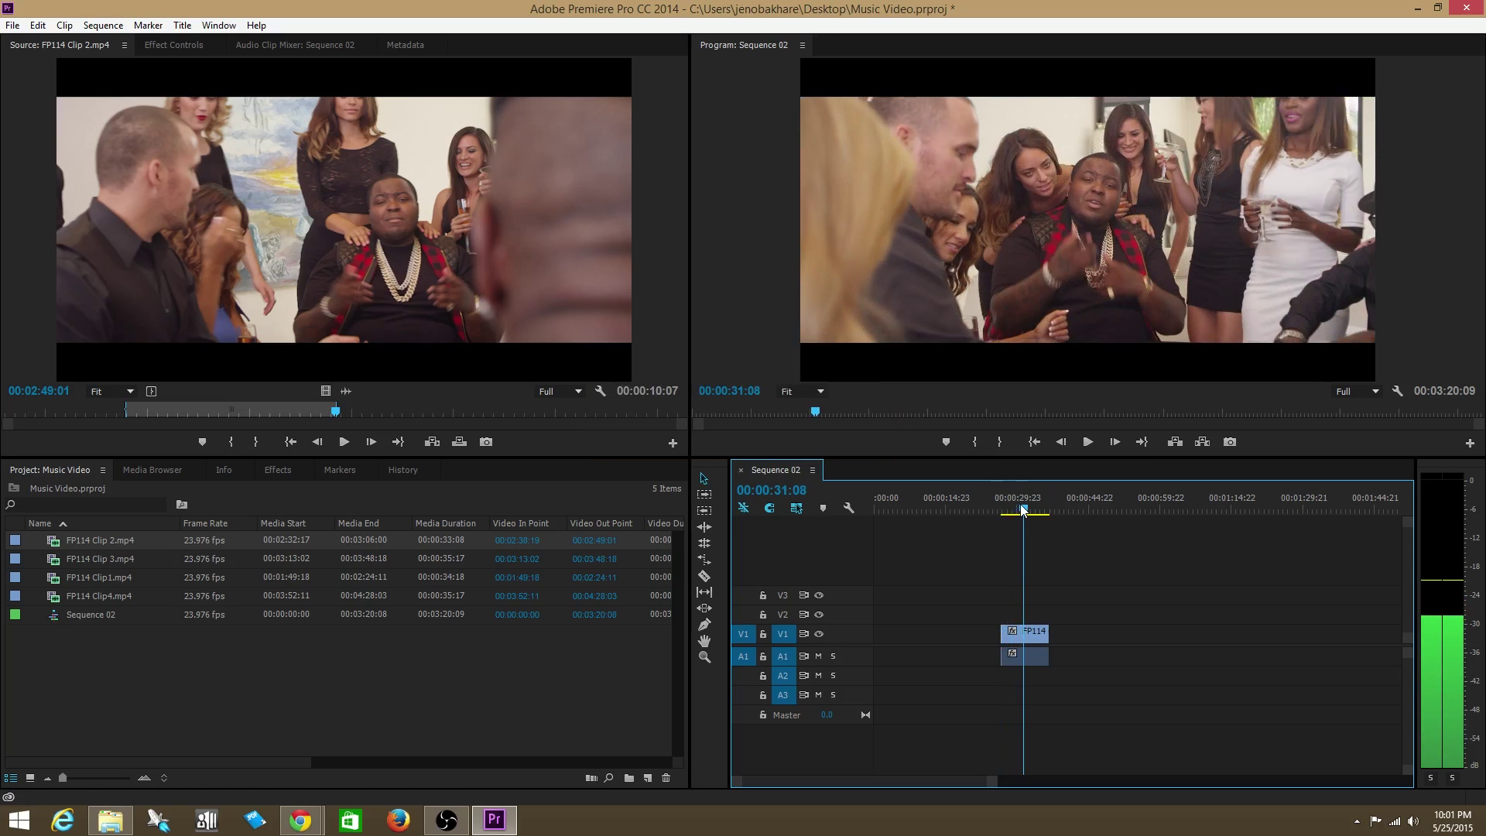
double_click(1023, 637)
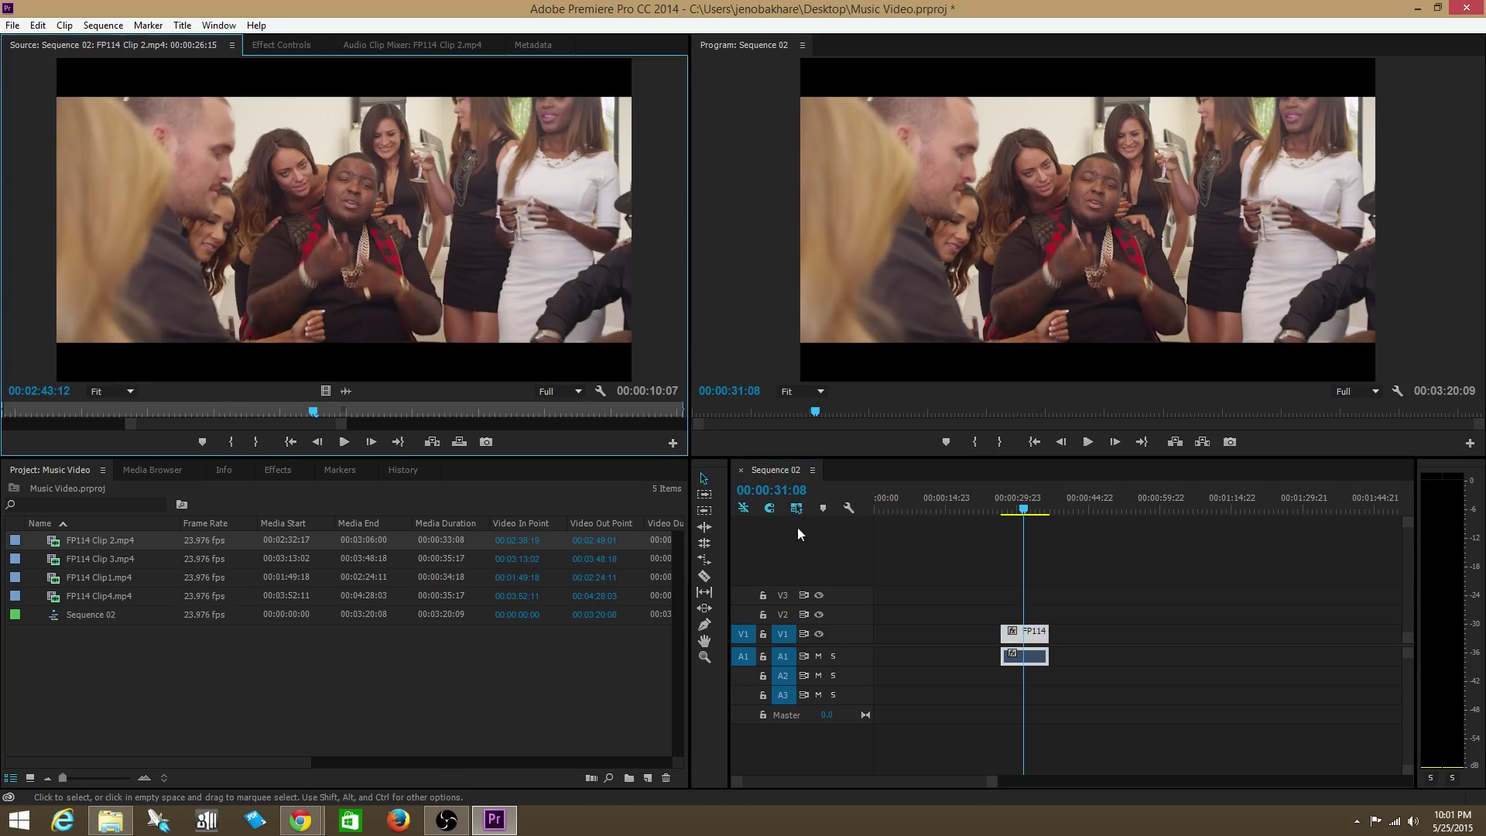
click(280, 45)
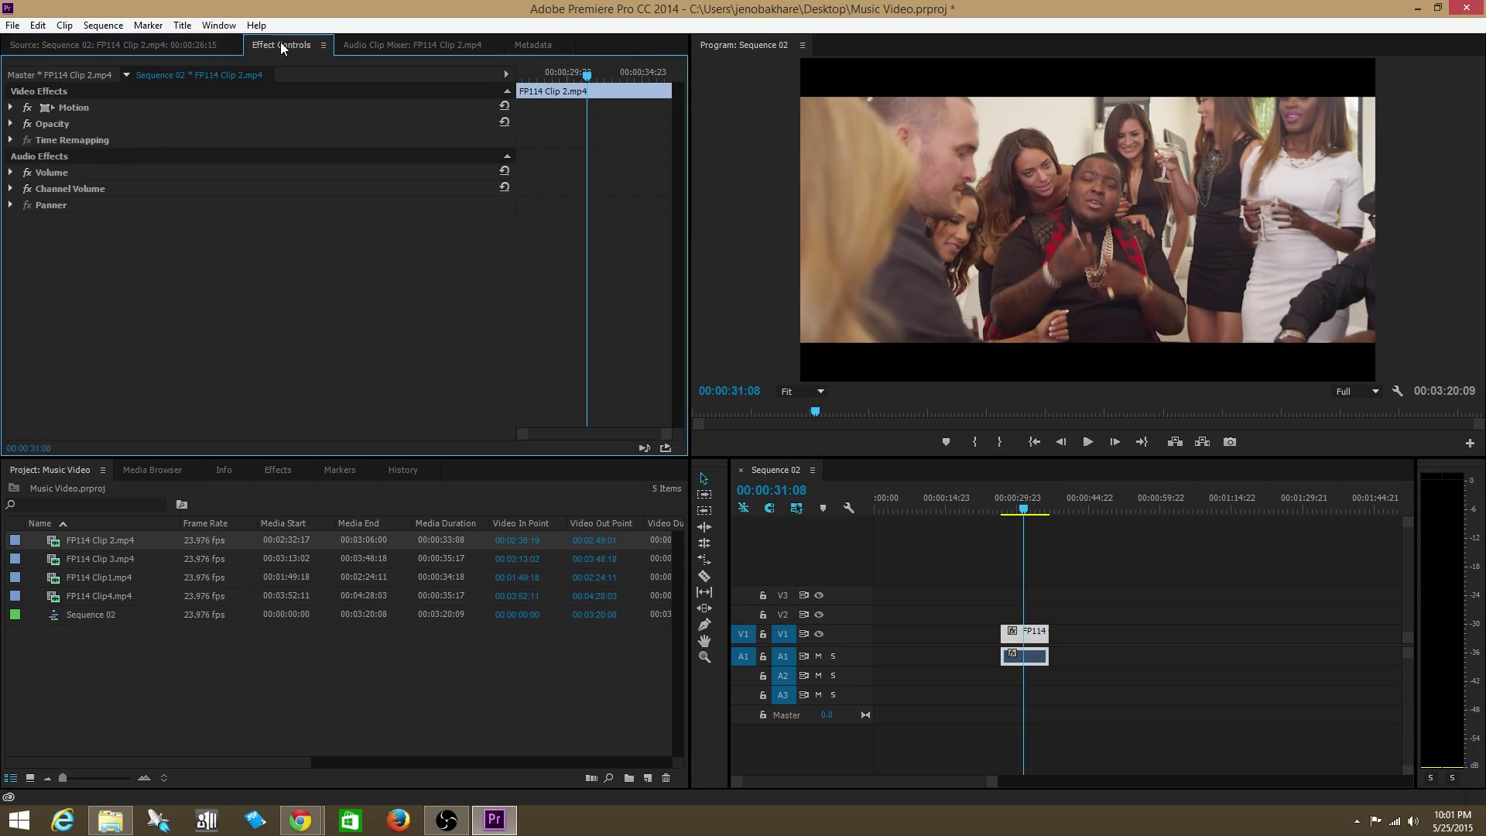
click(11, 109)
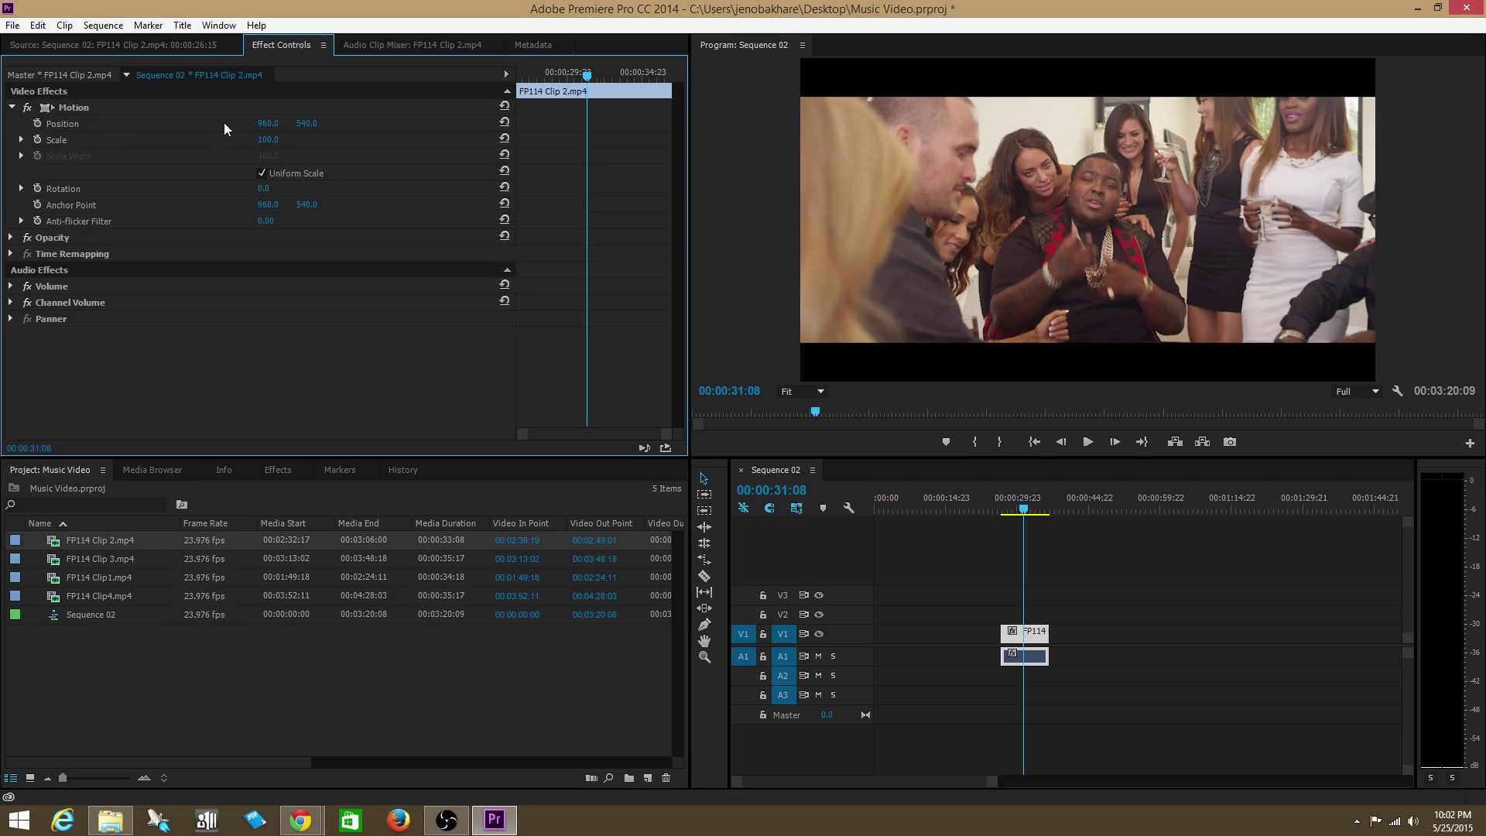
- Try moving the clip's Position to about 1142, 583 and reset its Motion effect
drag(263, 125, 483, 124)
drag(306, 124, 195, 124)
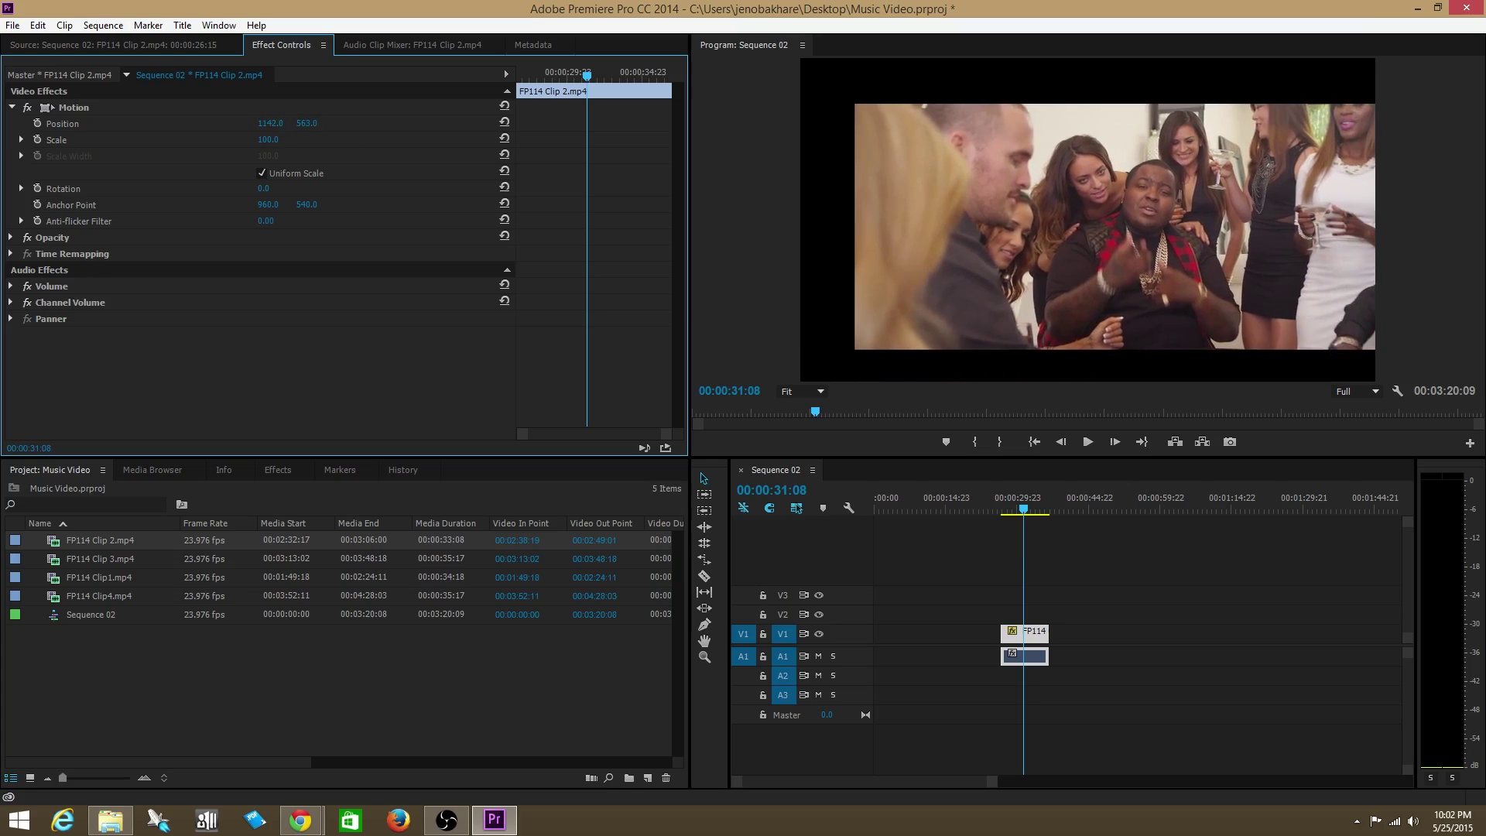
click(504, 108)
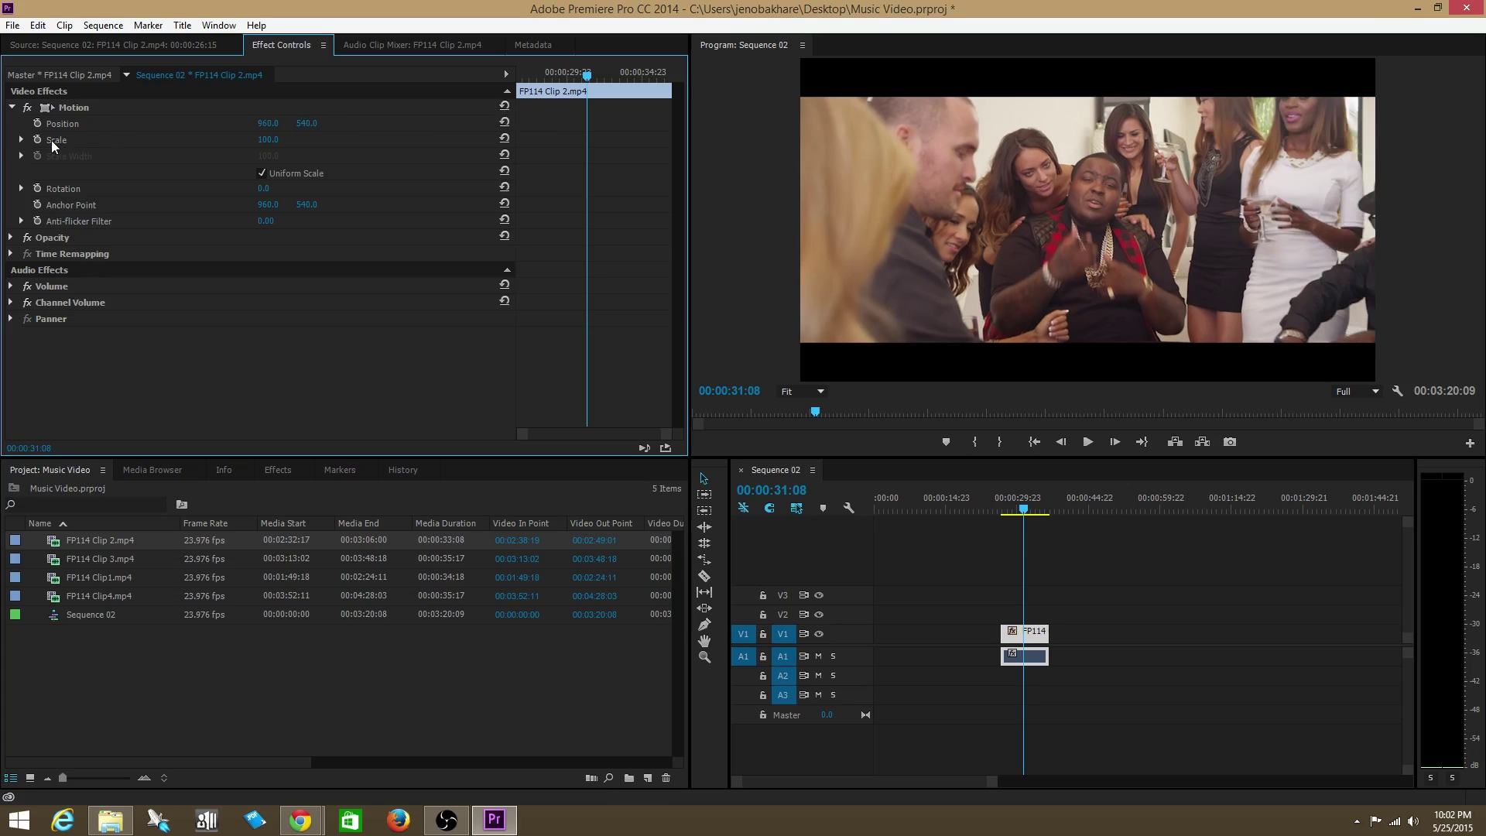
- Try changing the clip's Scale and rotating it 50°, resetting each parameter
mouse_move(265, 141)
mouse_down()
mouse_move(218, 141)
mouse_move(294, 141)
mouse_up()
click(503, 139)
drag(266, 191, 305, 191)
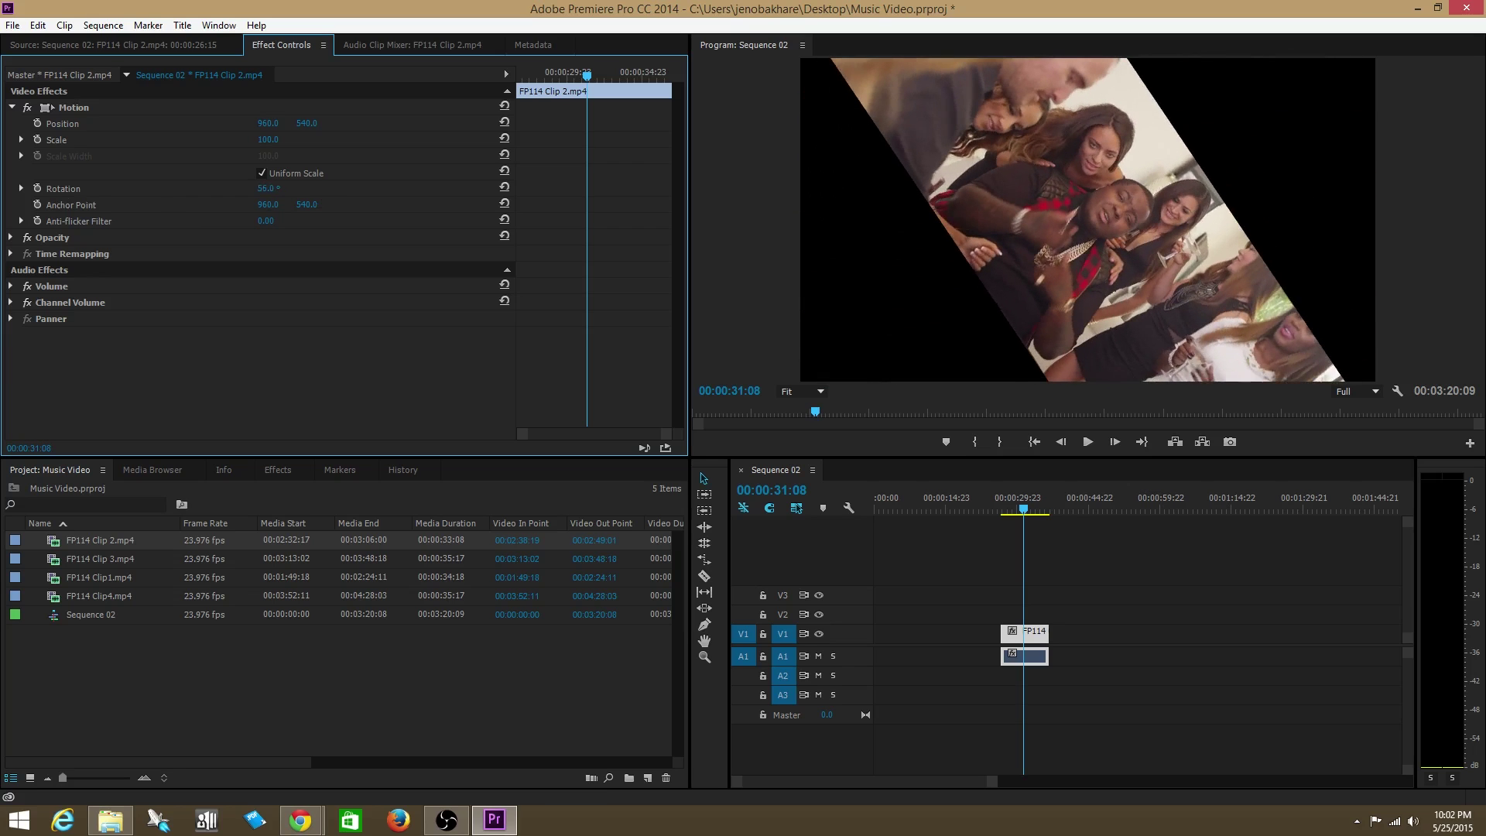
click(505, 187)
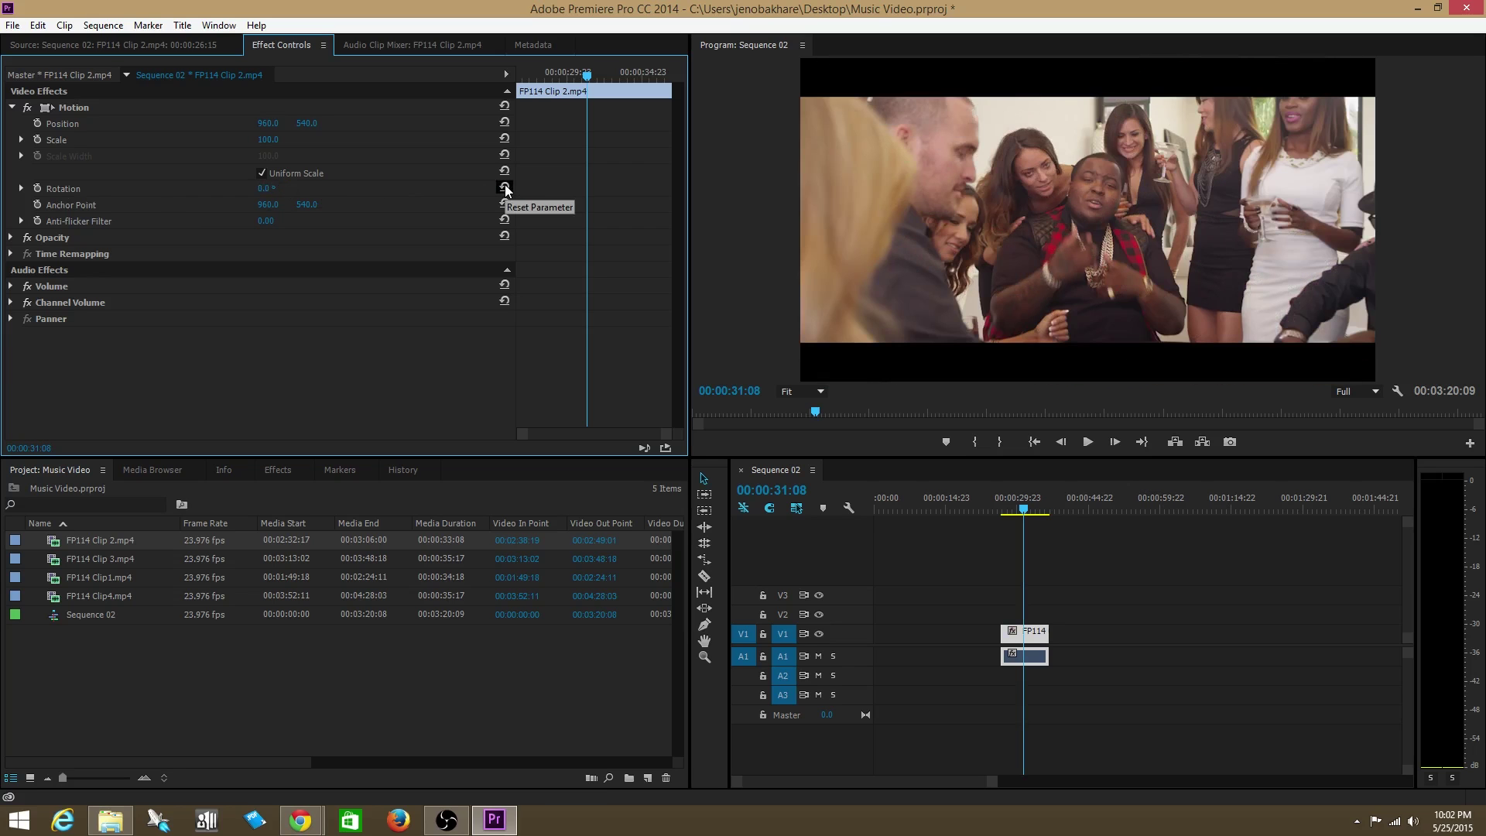
- Expand the clip's Opacity and Volume settings and lower the volume Level to -87.6 dB
click(12, 239)
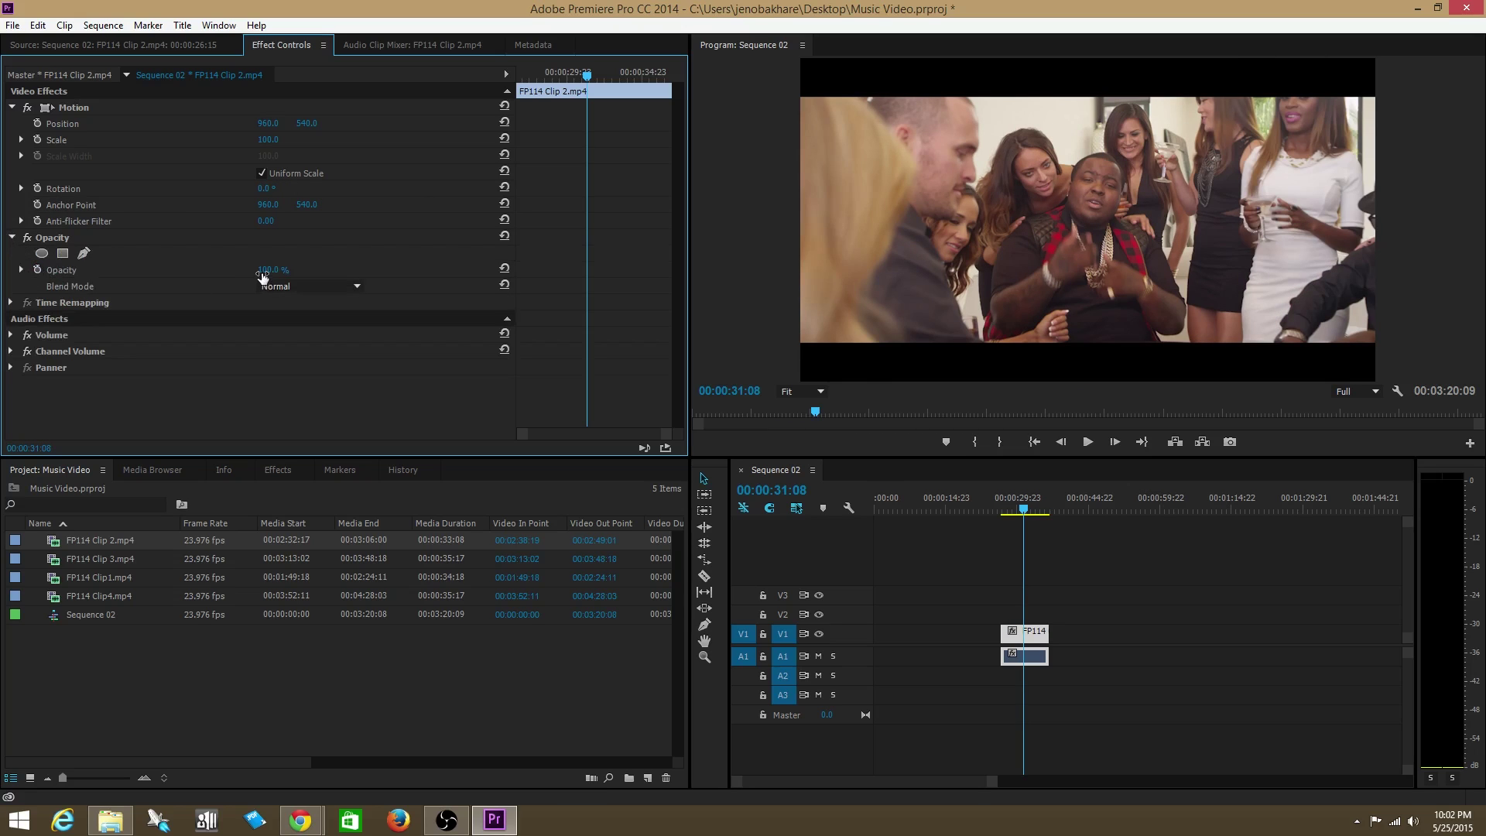
mouse_move(267, 275)
mouse_down()
mouse_move(198, 276)
mouse_move(270, 276)
mouse_up()
click(11, 335)
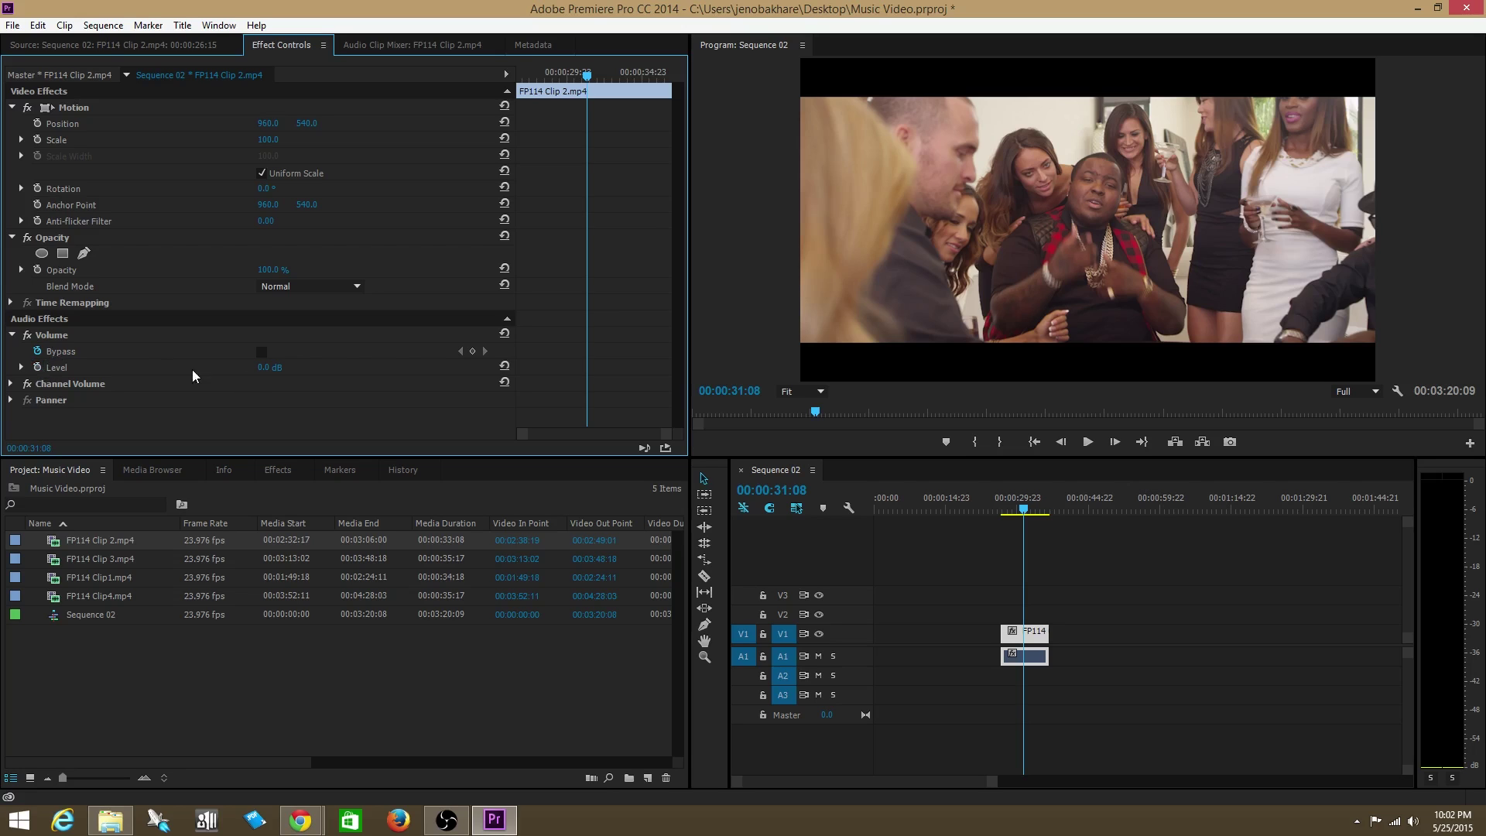
drag(271, 368, 340, 368)
drag(270, 368, 217, 367)
drag(273, 368, 85, 324)
- Turn off keyframing for the clip's volume Bypass and Level, deleting their existing keyframes, and save the project
click(38, 351)
click(38, 367)
key(ctrl+s)
click(39, 368)
click(788, 430)
click(37, 351)
click(793, 430)
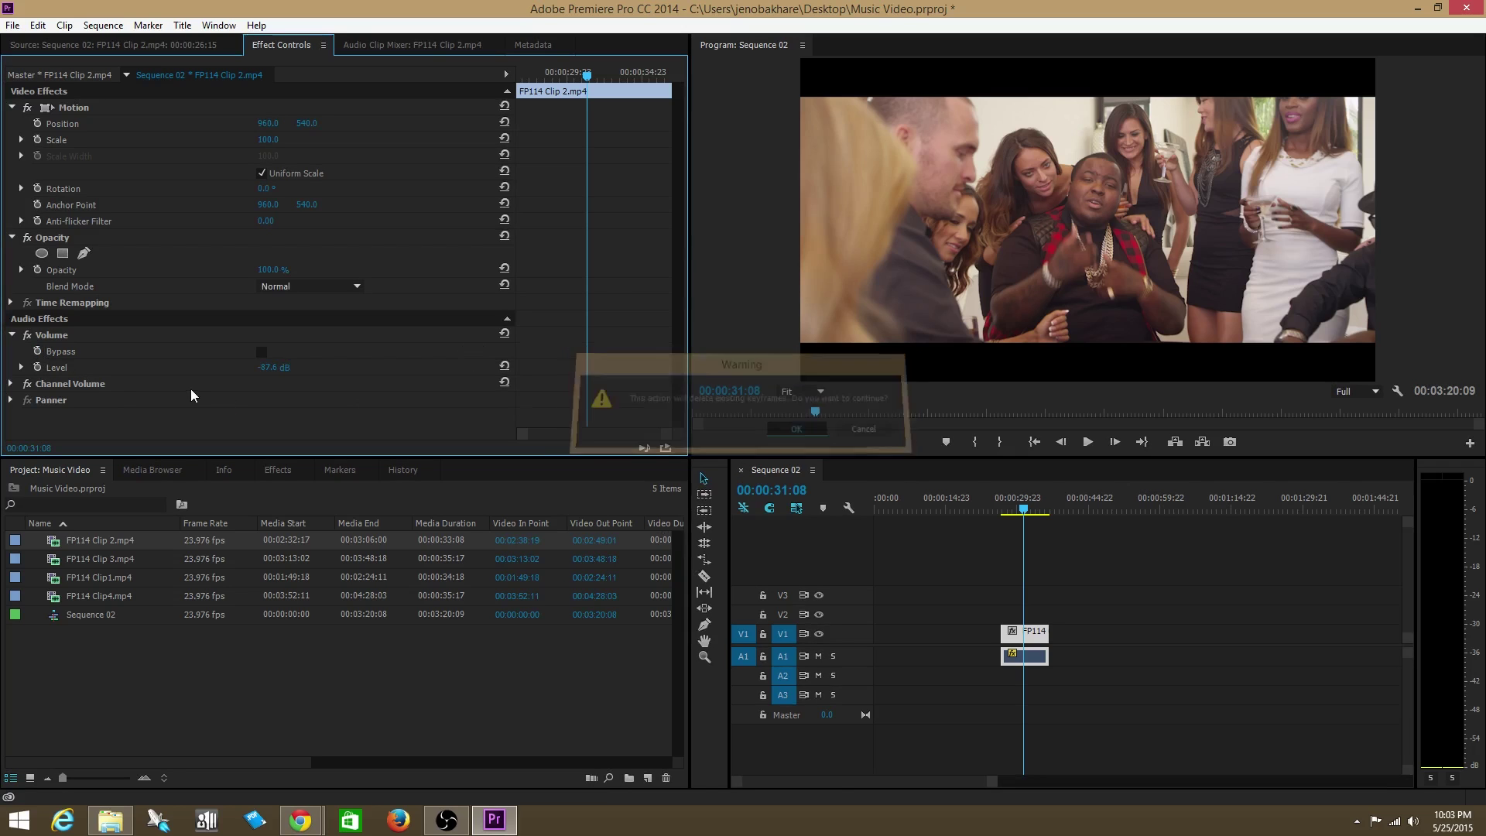
key(ctrl+s)
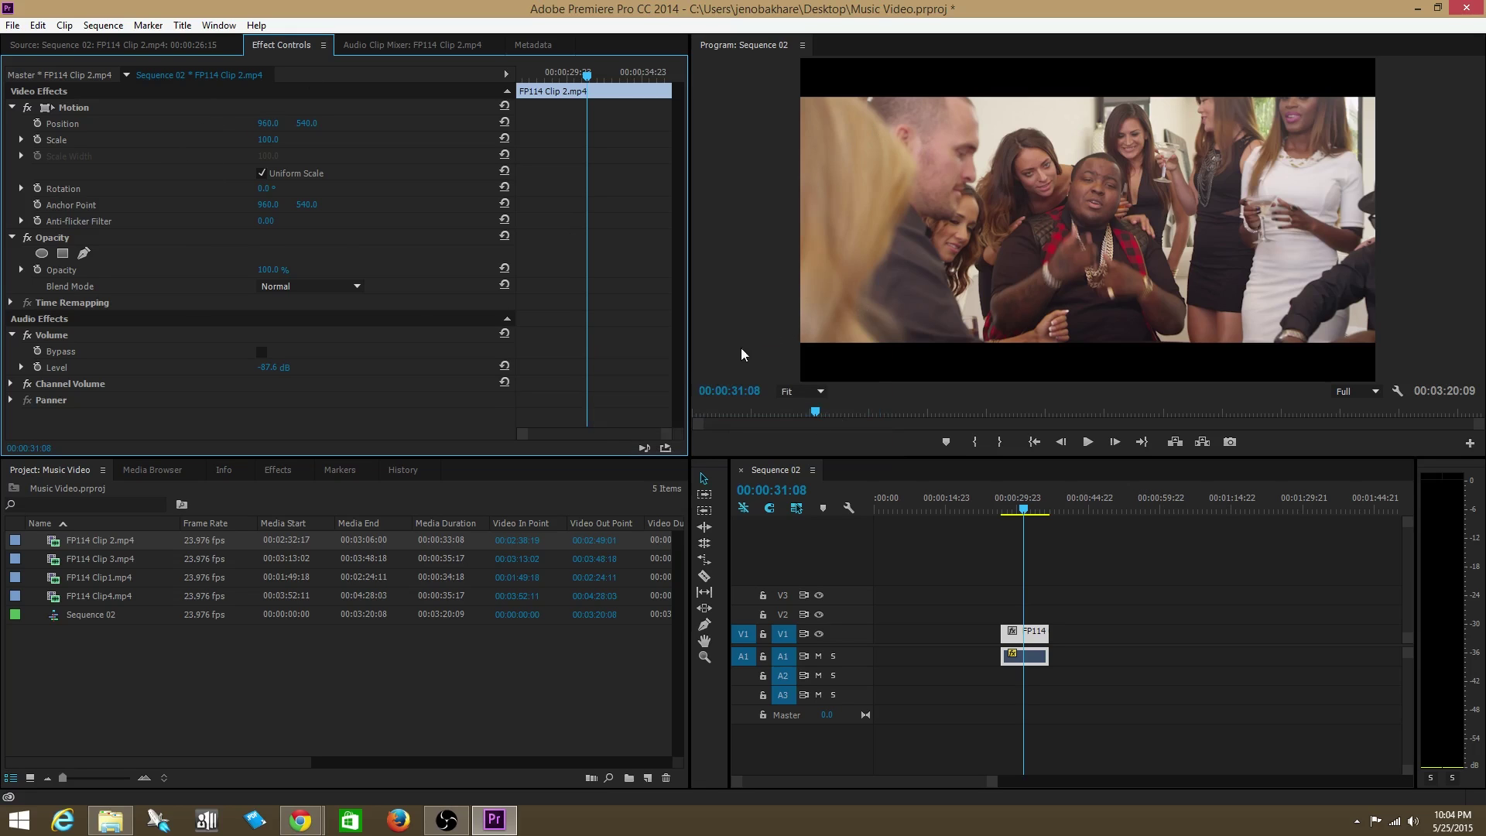
- Resize the workspace by widening the Effect Controls and Project panels and making the timeline area taller
drag(690, 256, 1049, 255)
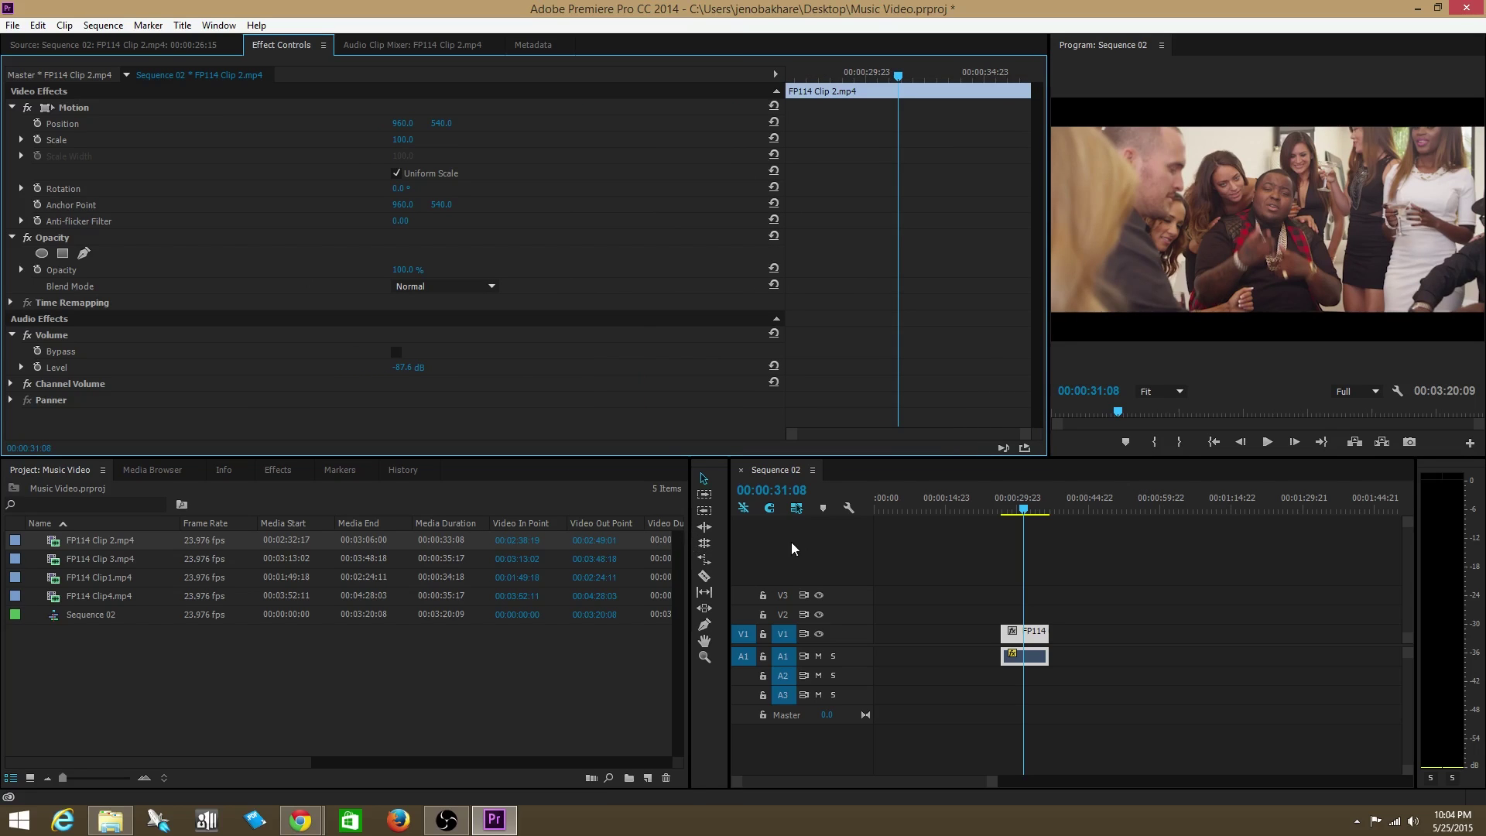
drag(690, 540, 396, 540)
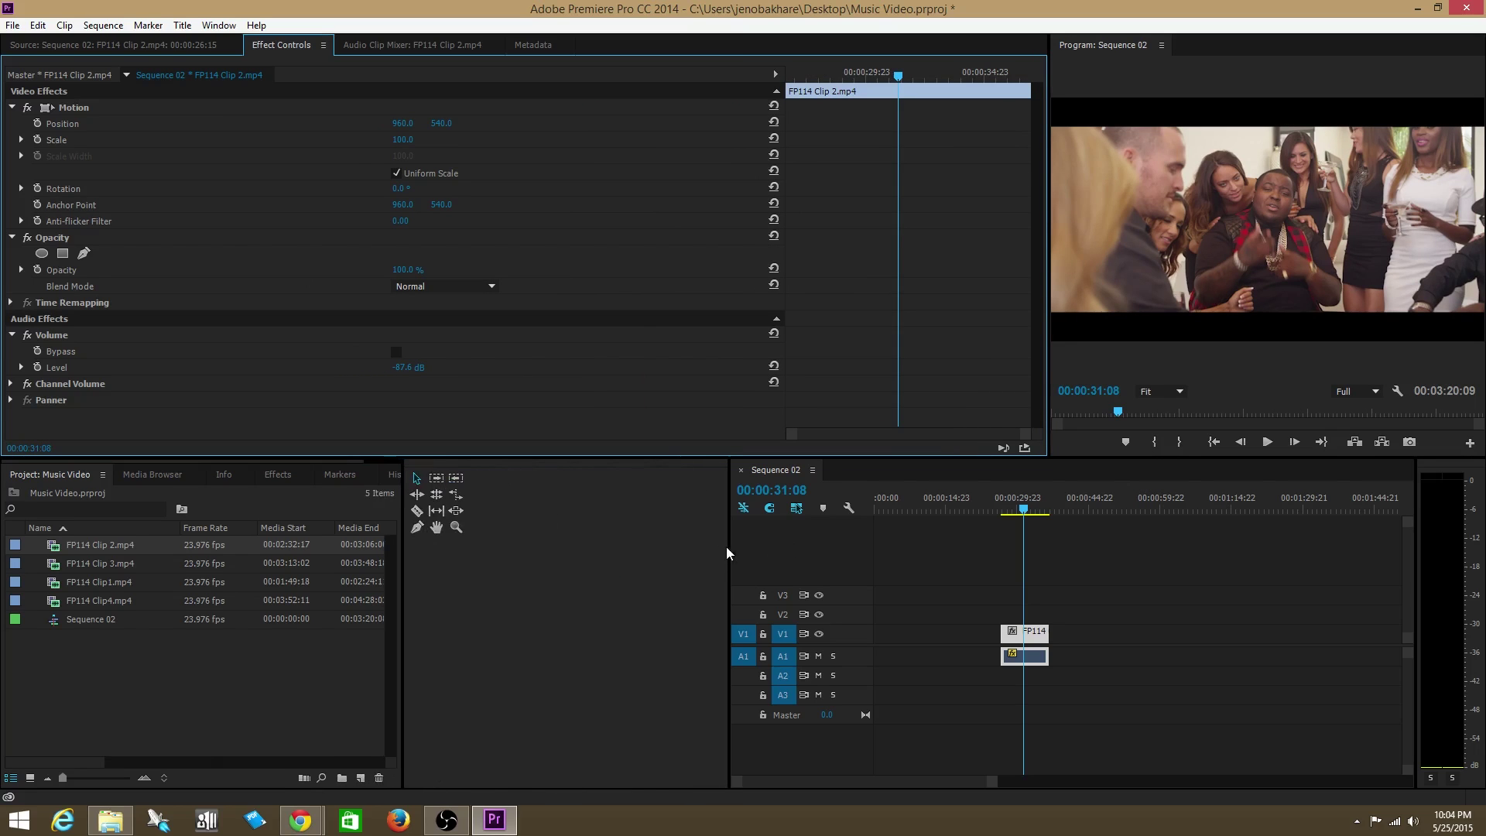
drag(729, 546, 449, 546)
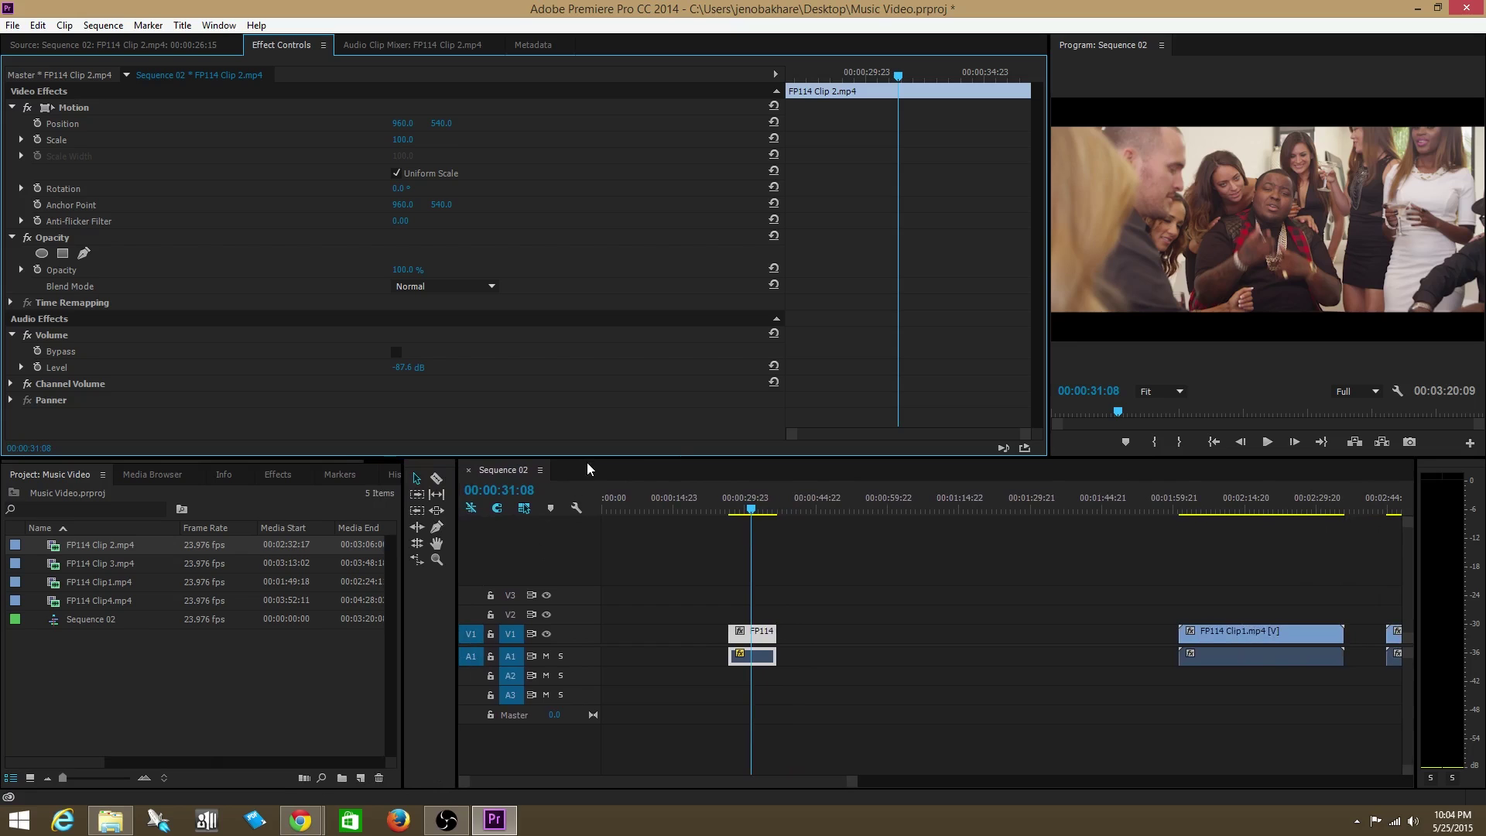
drag(588, 462, 557, 403)
drag(457, 517, 716, 526)
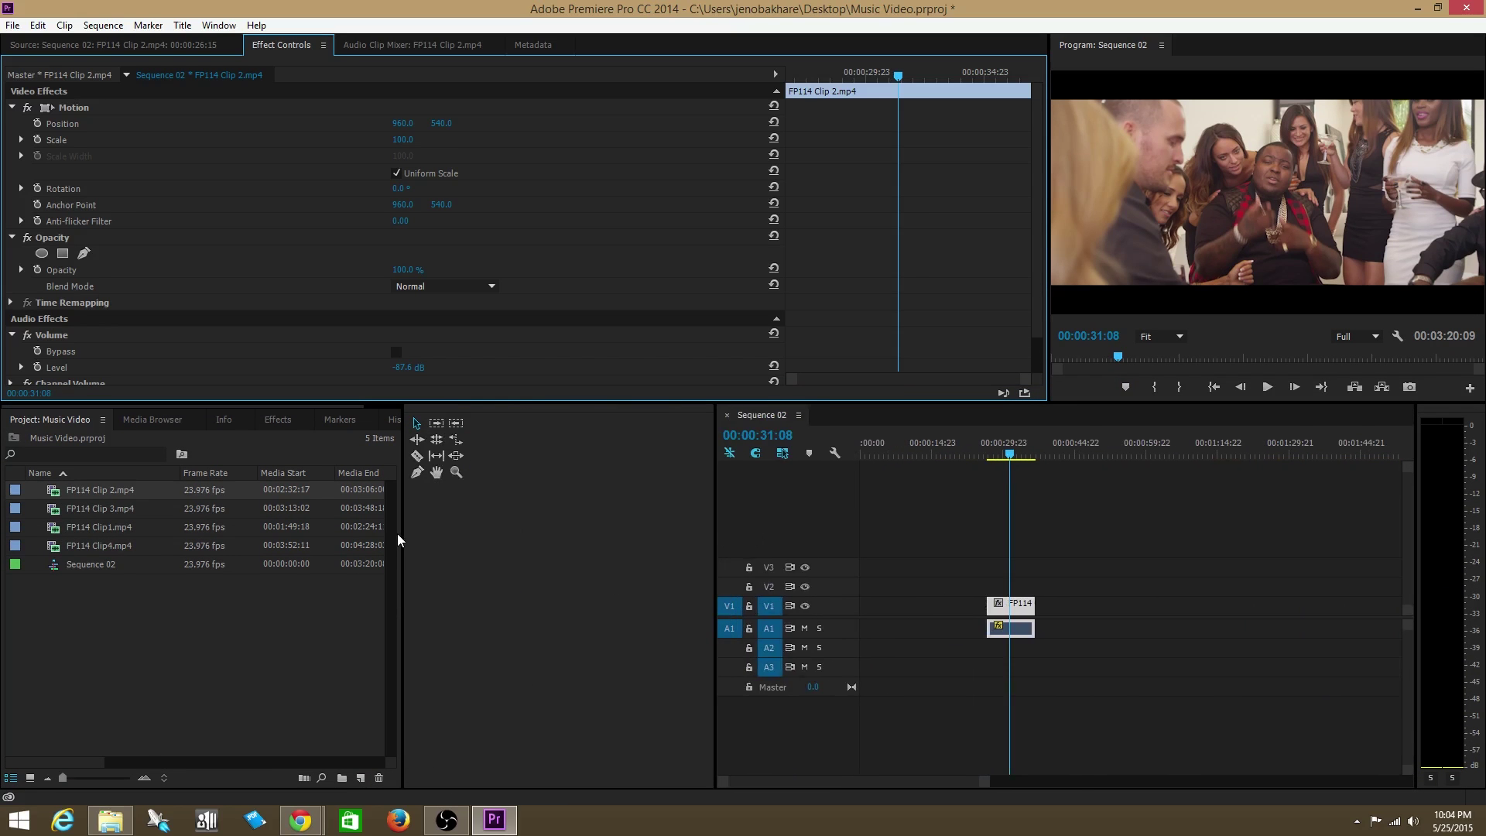
drag(400, 533, 839, 555)
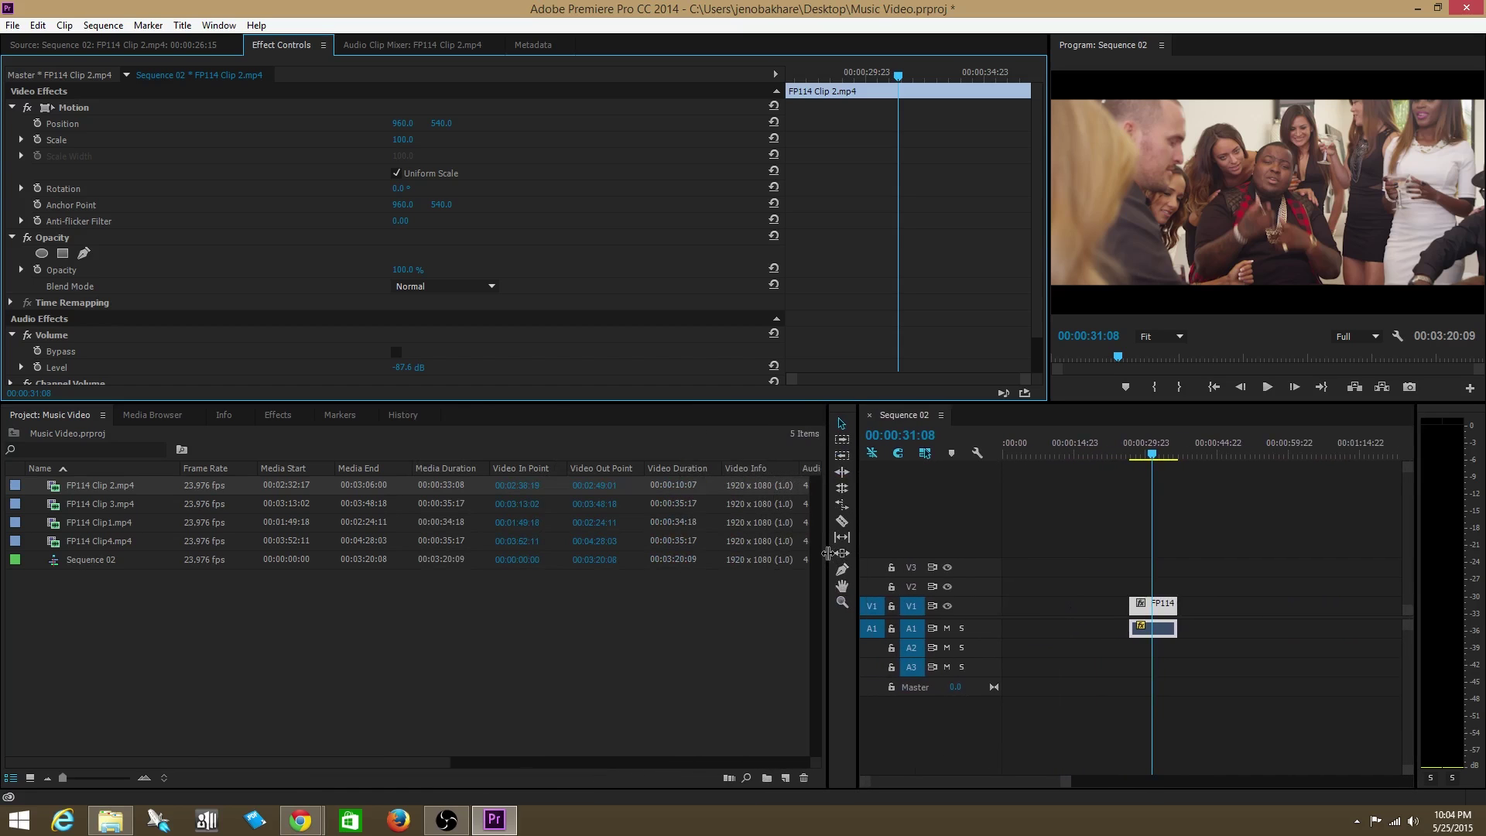
- Reset the Editing workspace to its original layout
click(219, 26)
mouse_move(239, 45)
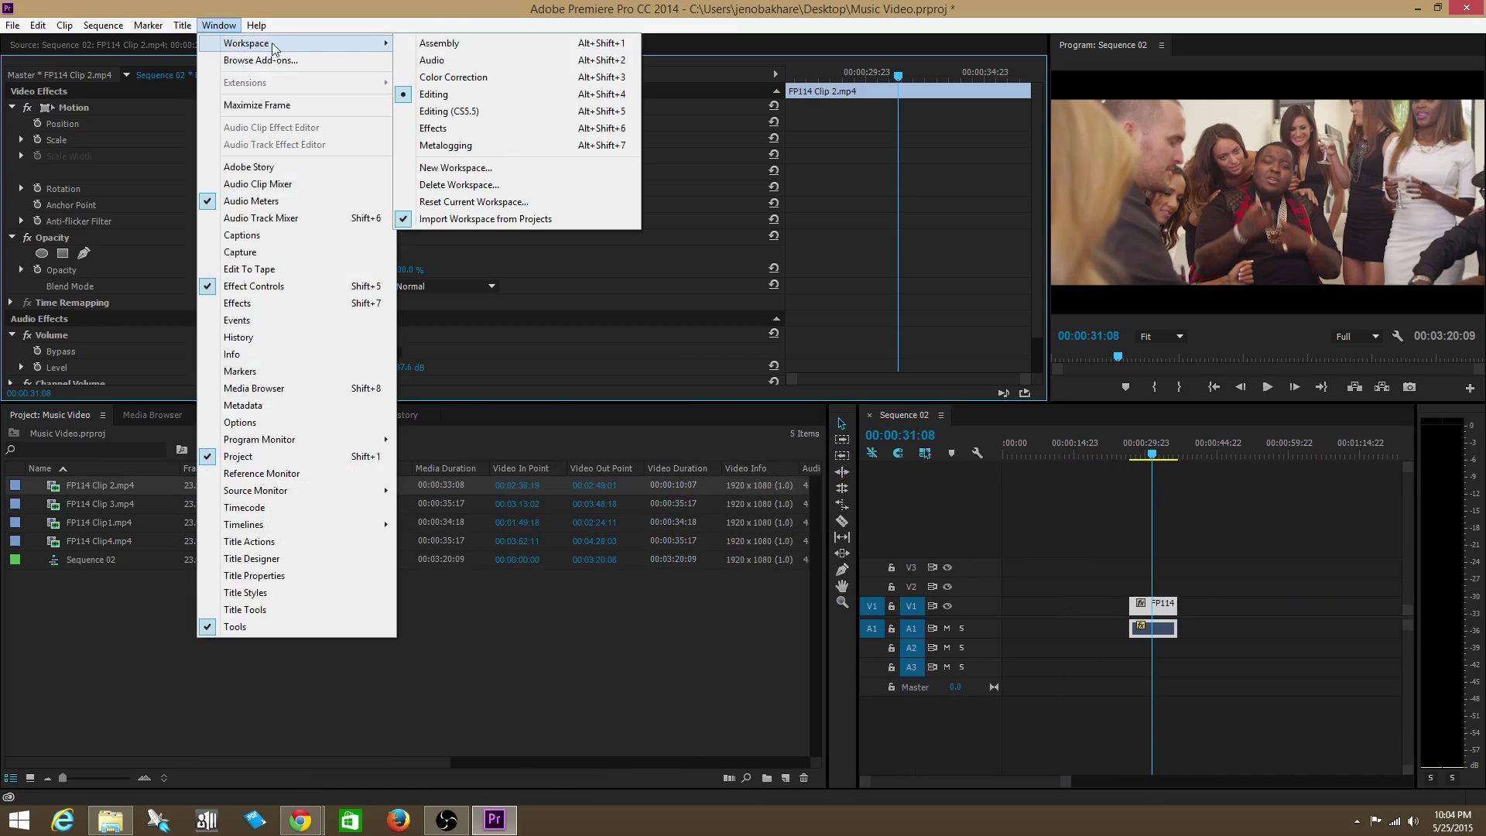
click(444, 96)
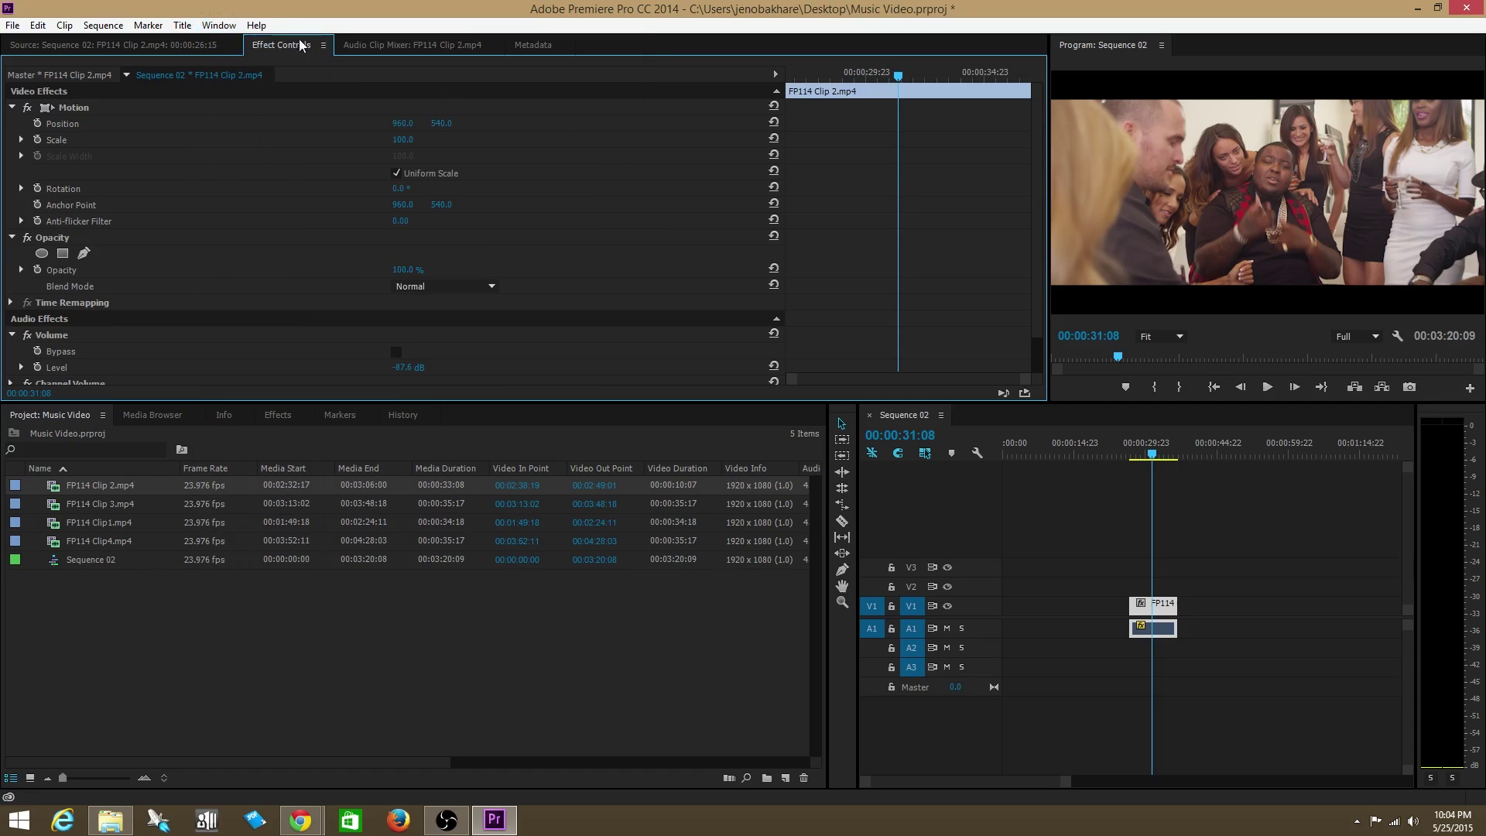
click(256, 26)
click(256, 25)
click(219, 26)
mouse_move(341, 45)
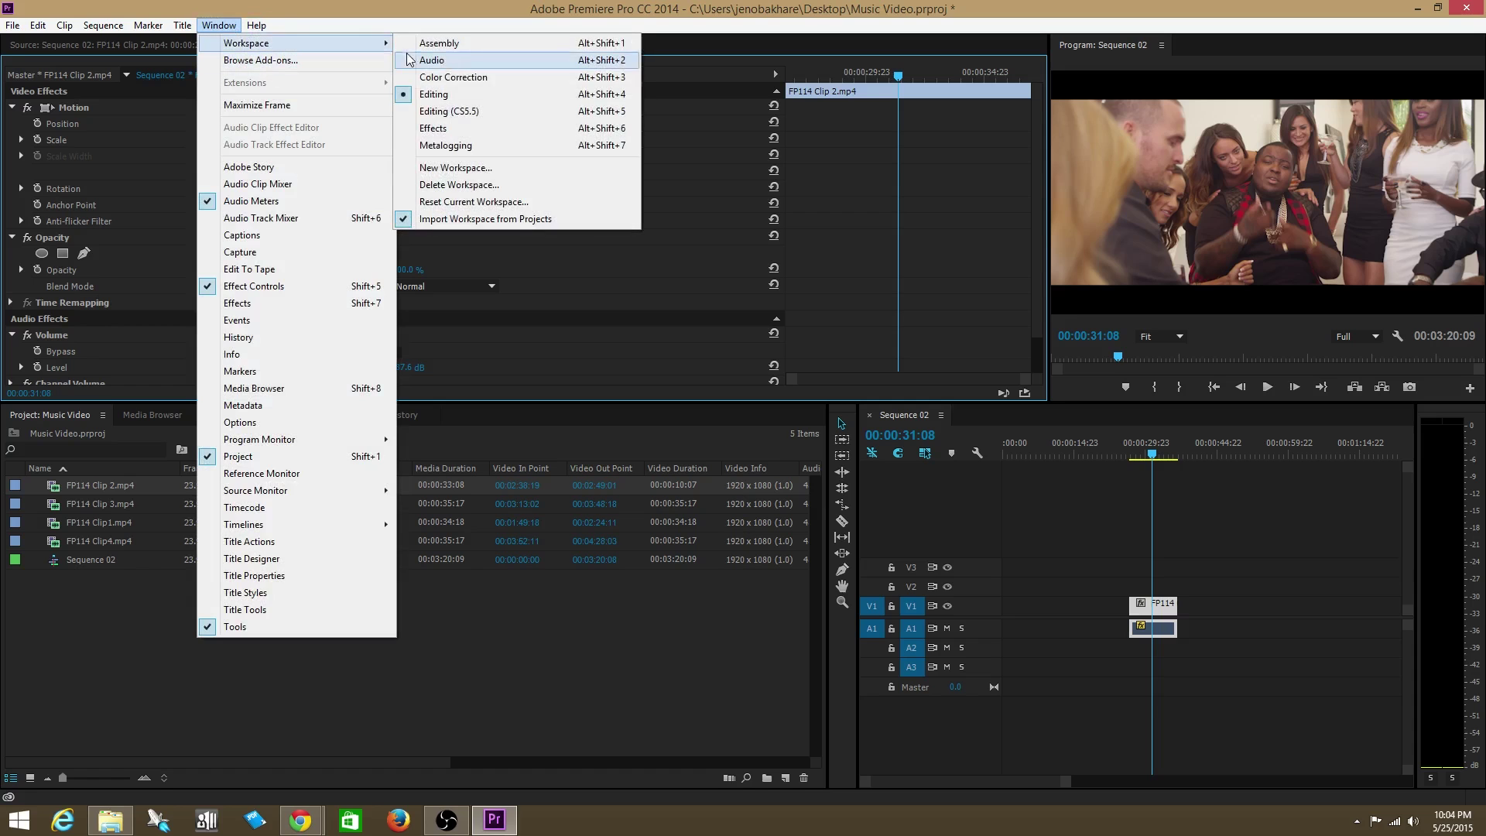
click(462, 203)
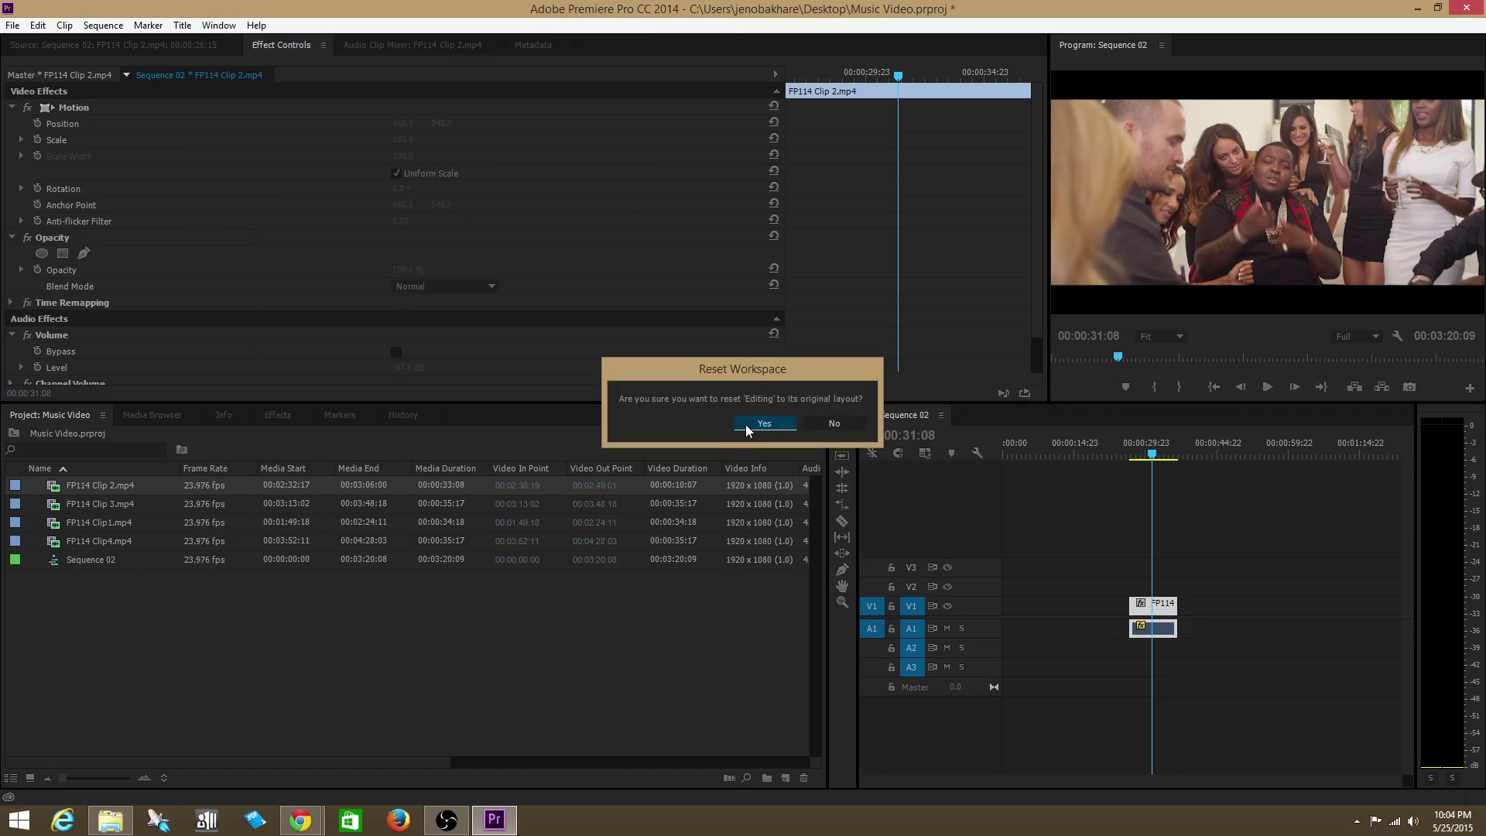
click(746, 424)
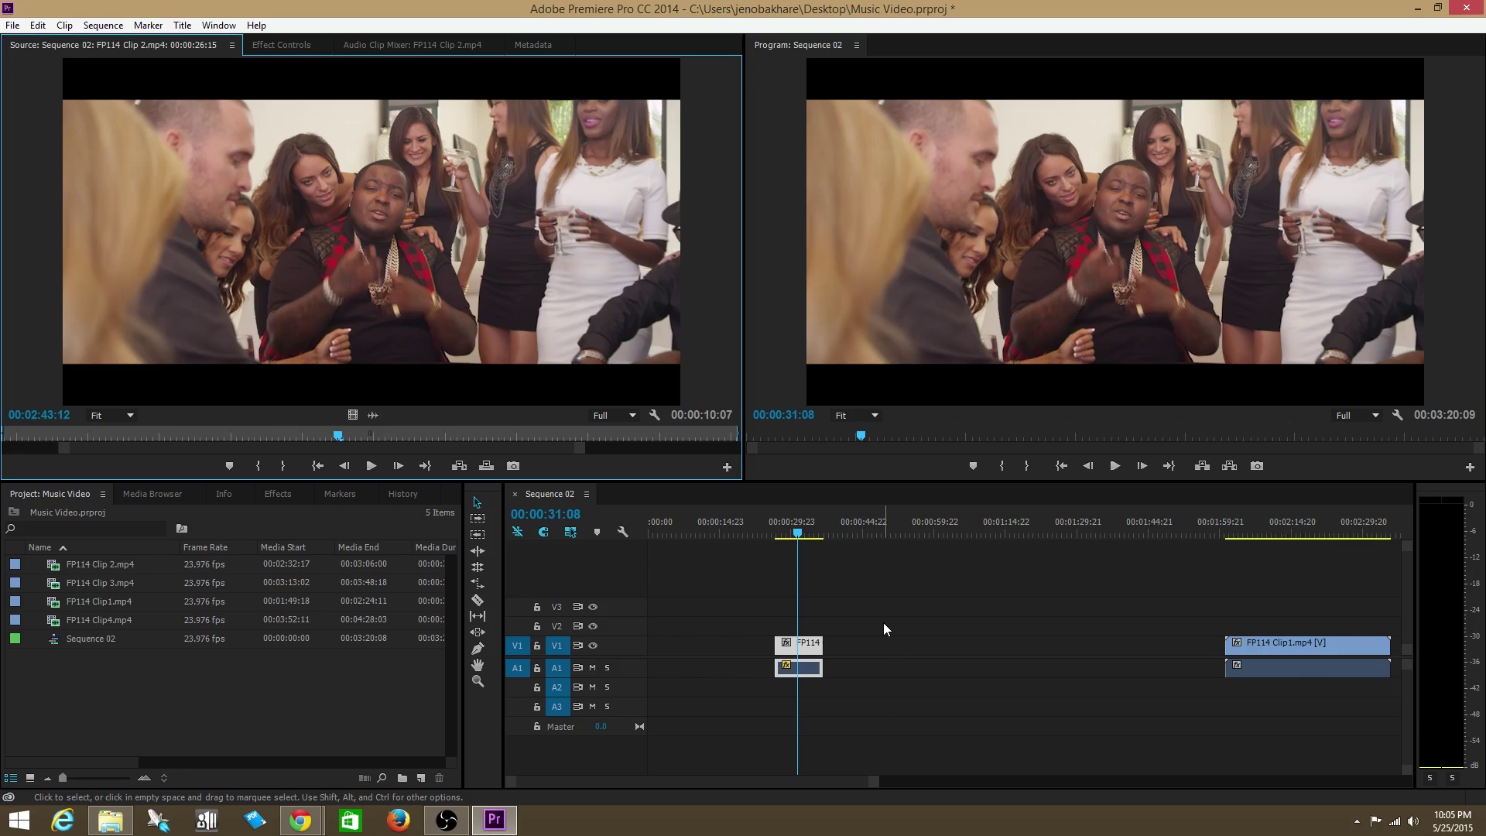
- Show the effect controls for the FP114 Clip 2.mp4 clip at 00:00:29:13 and collapse its Motion, Opacity and Volume settings
click(789, 533)
click(281, 44)
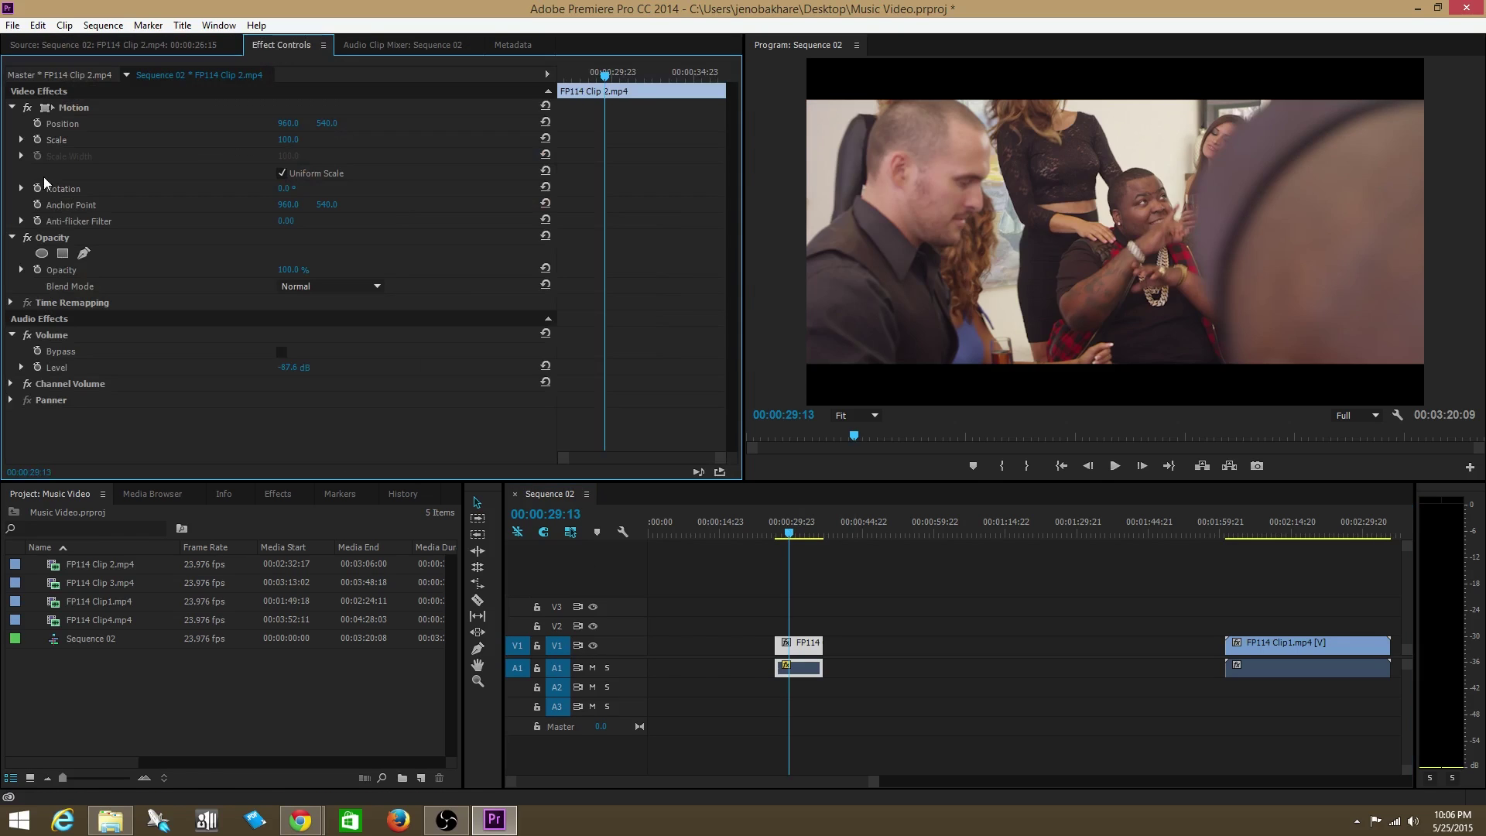
click(11, 110)
click(10, 124)
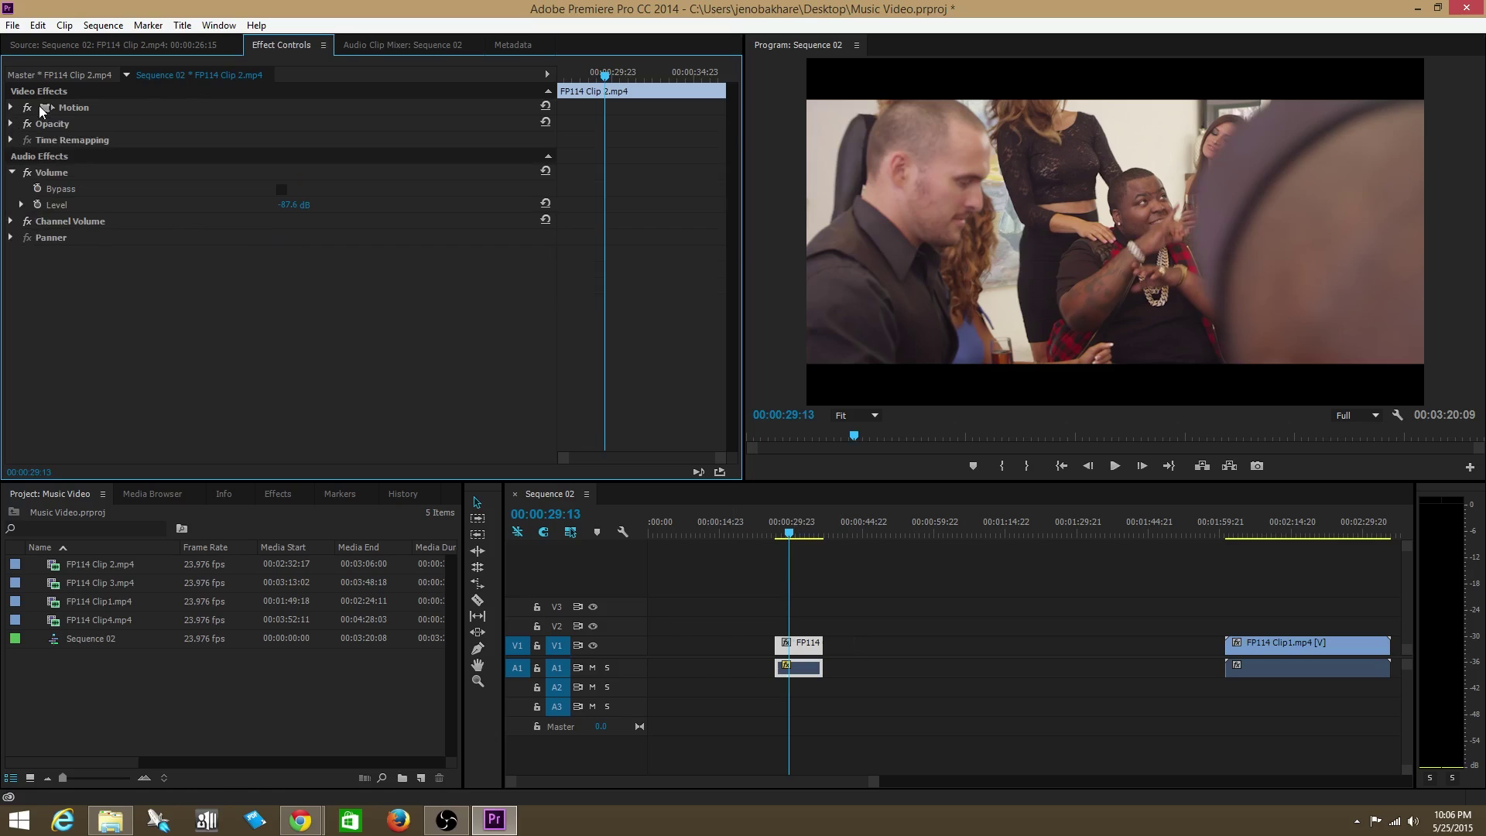
click(12, 174)
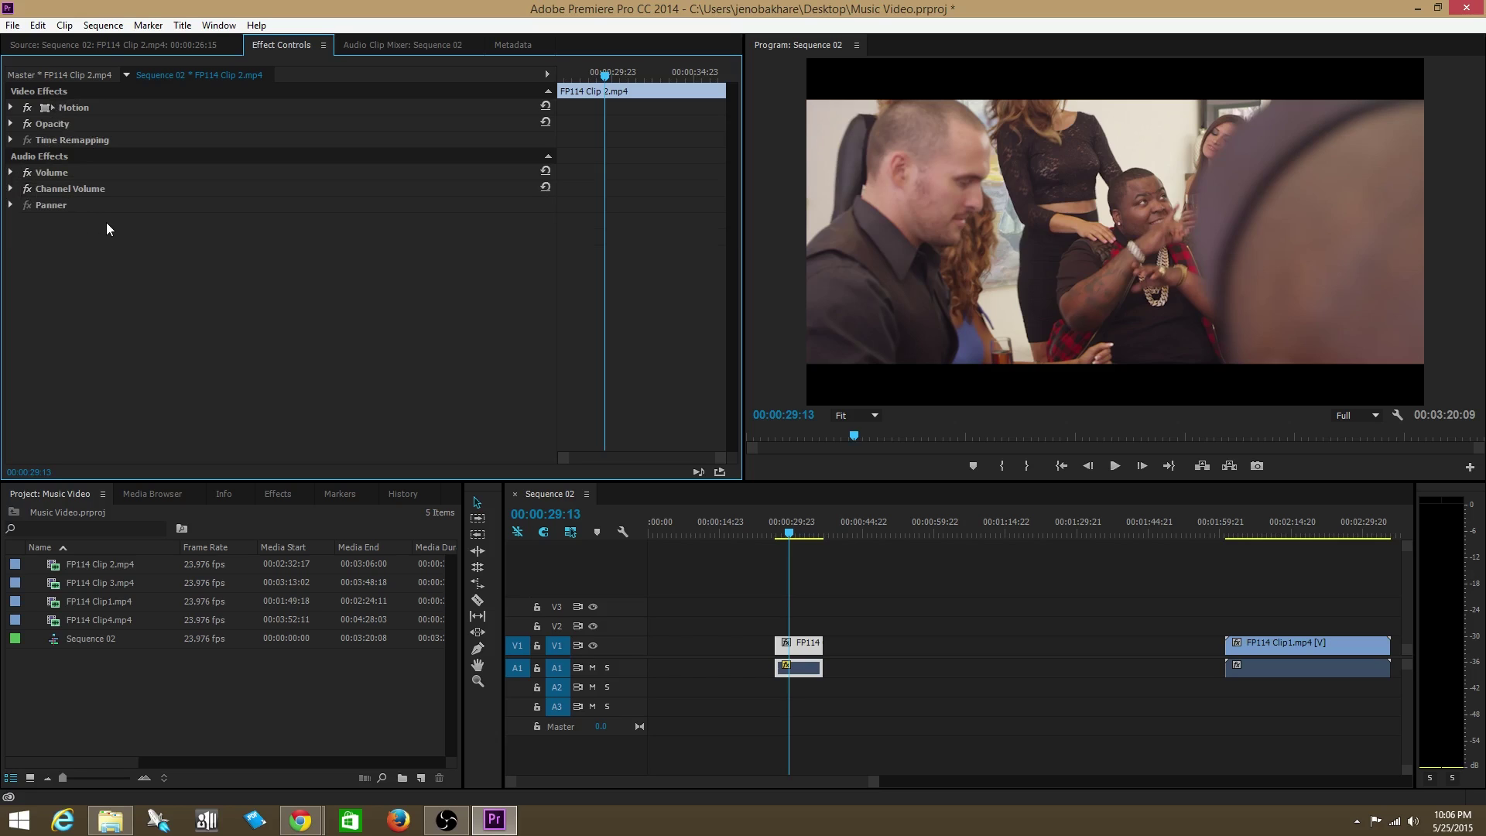
- Show the effects library and expand the Blur & Sharpen category under Video Effects
click(275, 495)
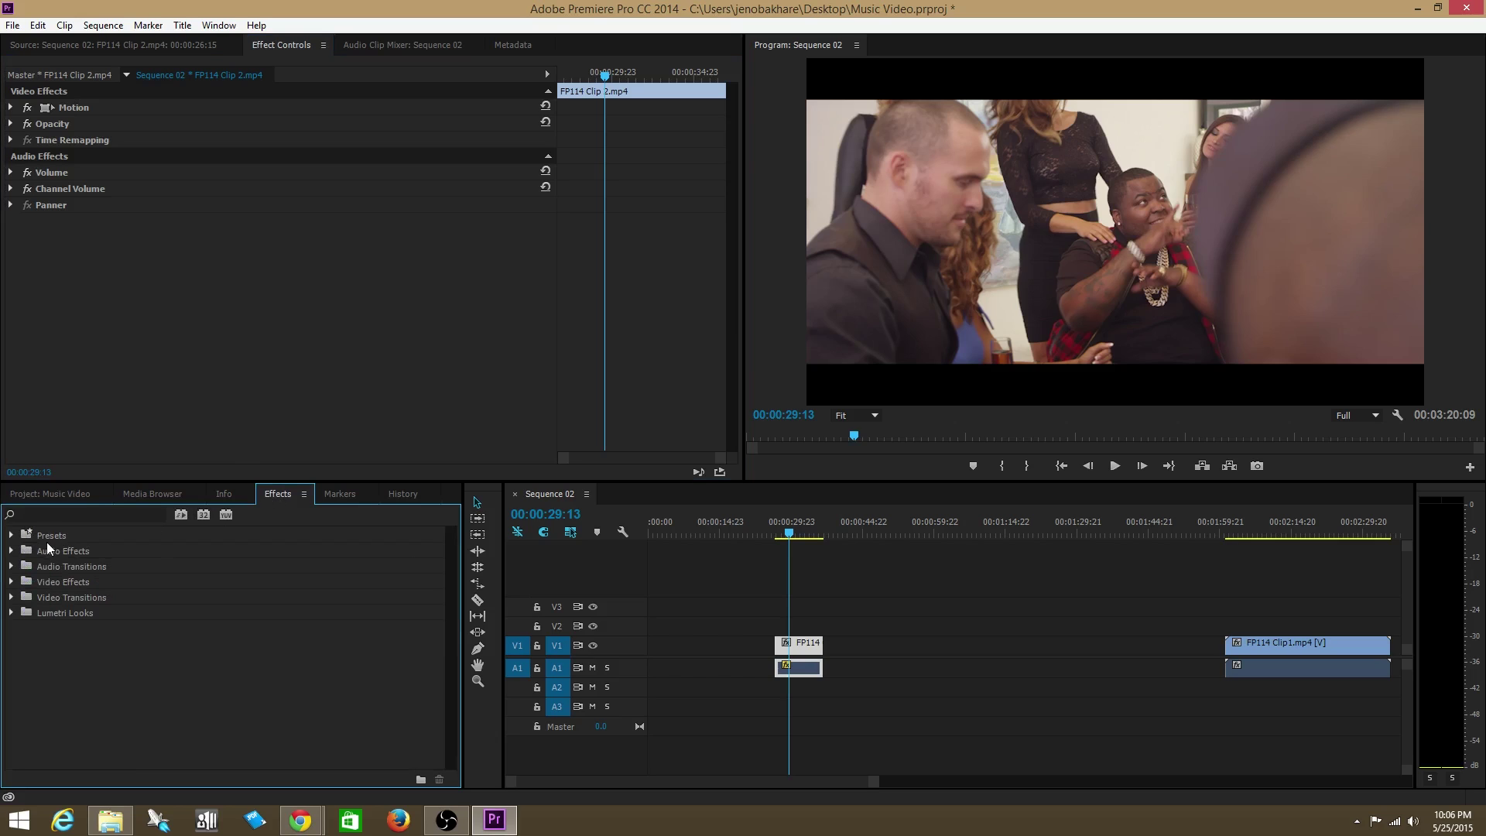
click(13, 582)
scroll(90, 646, down, 2)
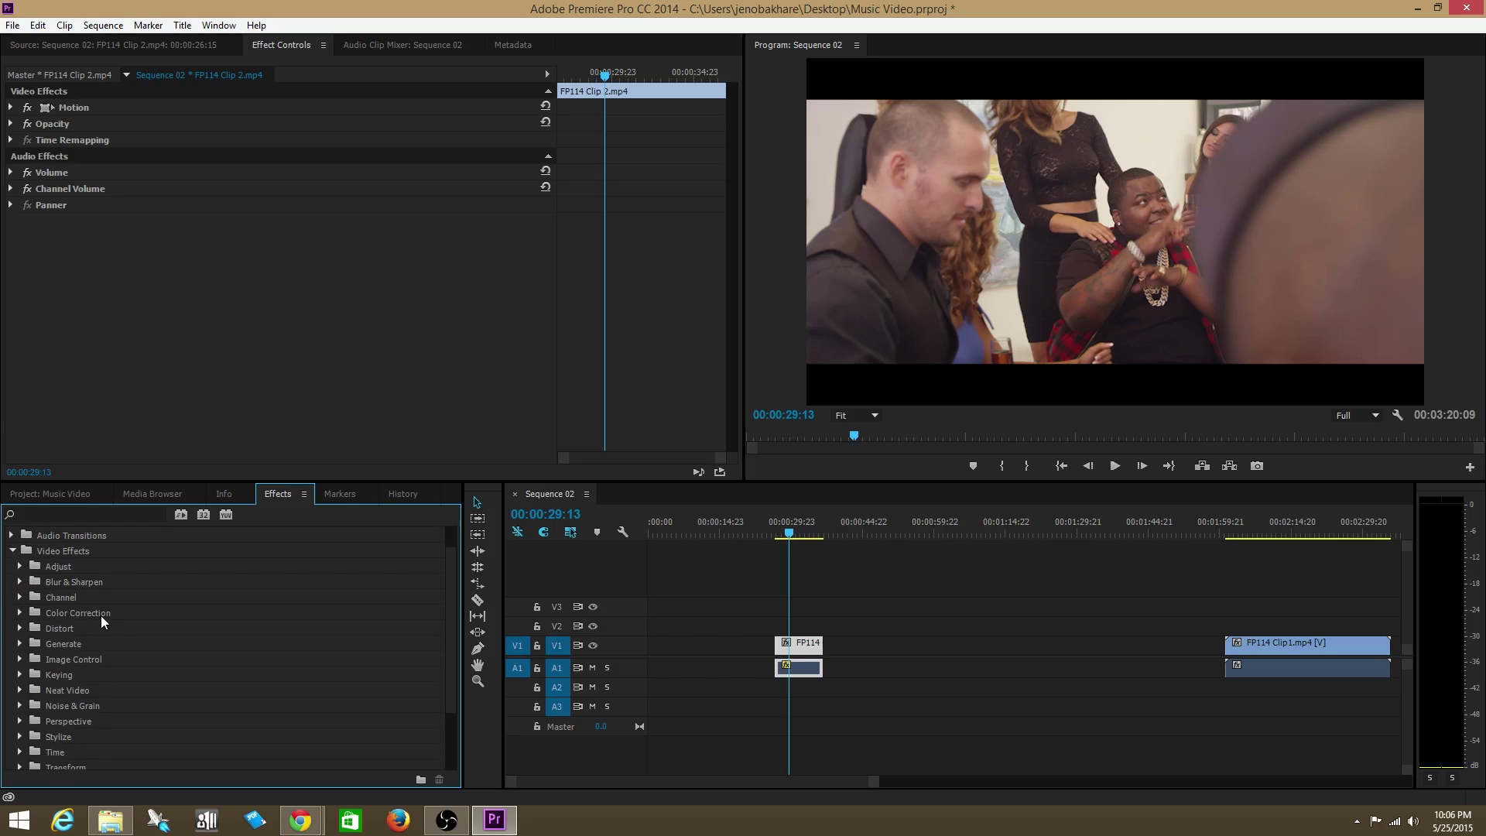
scroll(92, 673, up, 2)
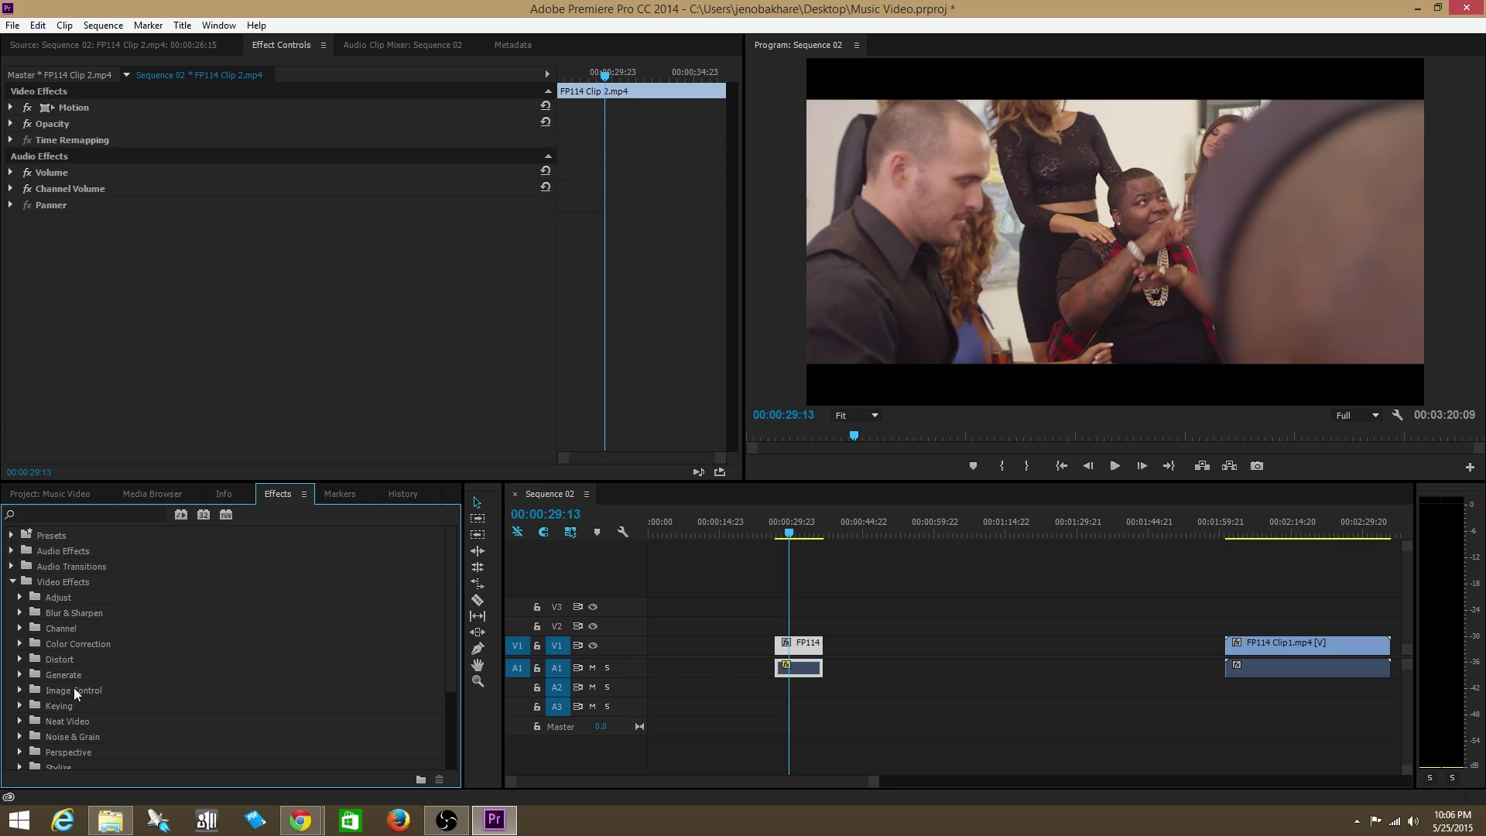
scroll(72, 729, down, 1)
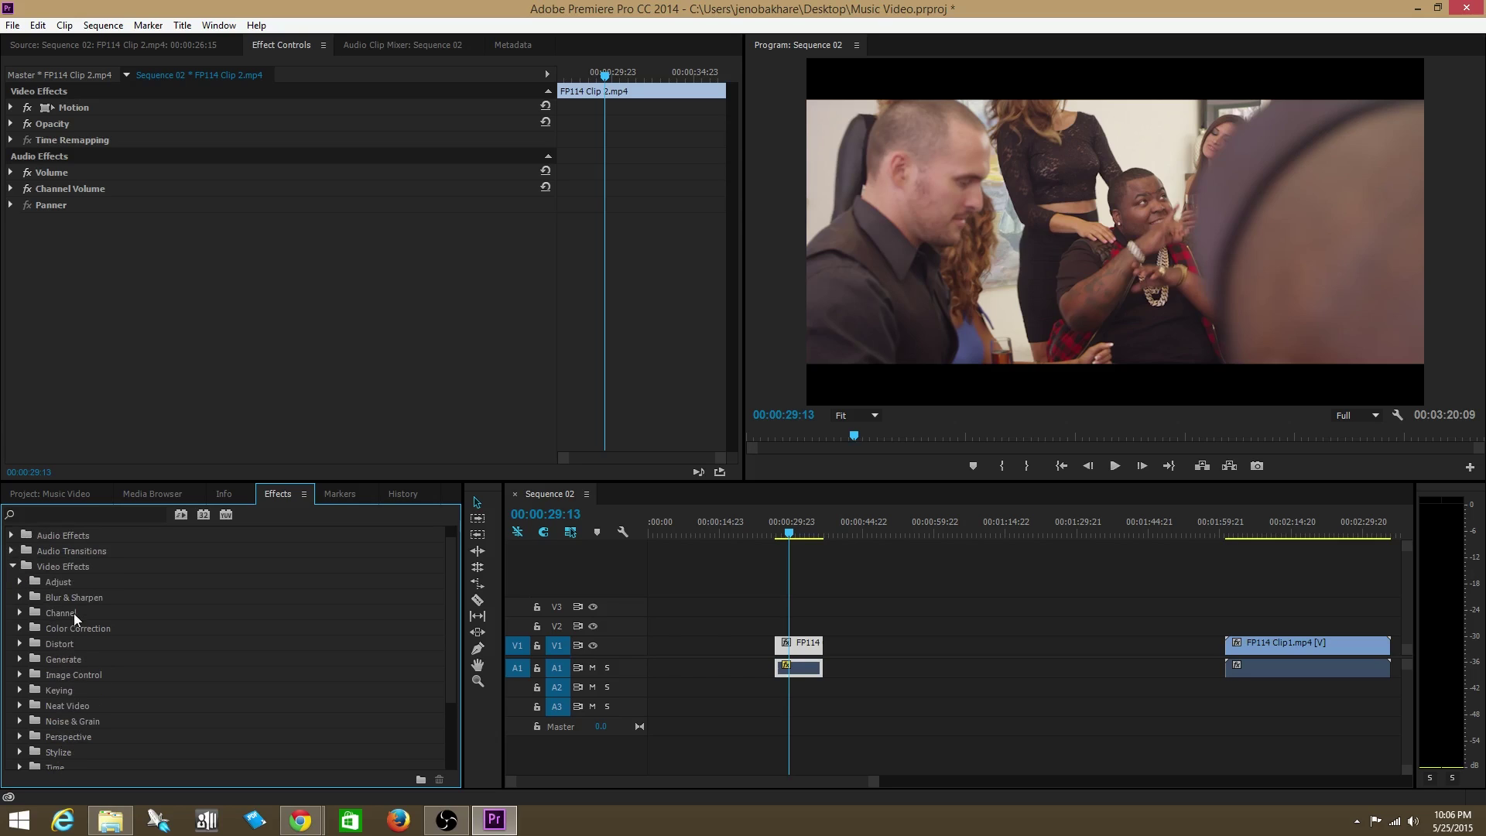
click(21, 599)
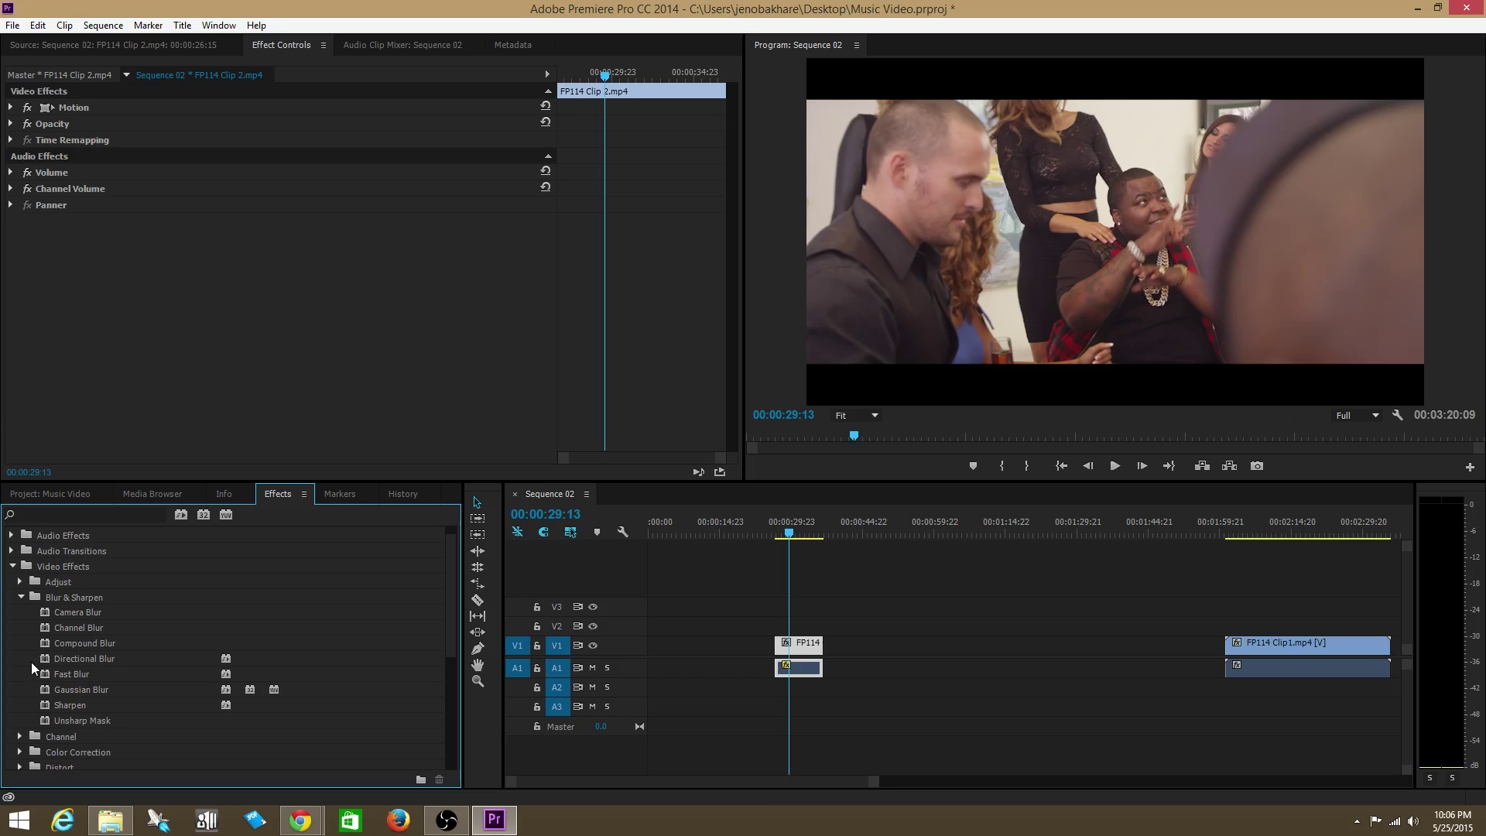
- Try a Gaussian Blur with Blurriness 1.0 on FP114 Clip 2.mp4, and remove the effect
drag(44, 694, 62, 144)
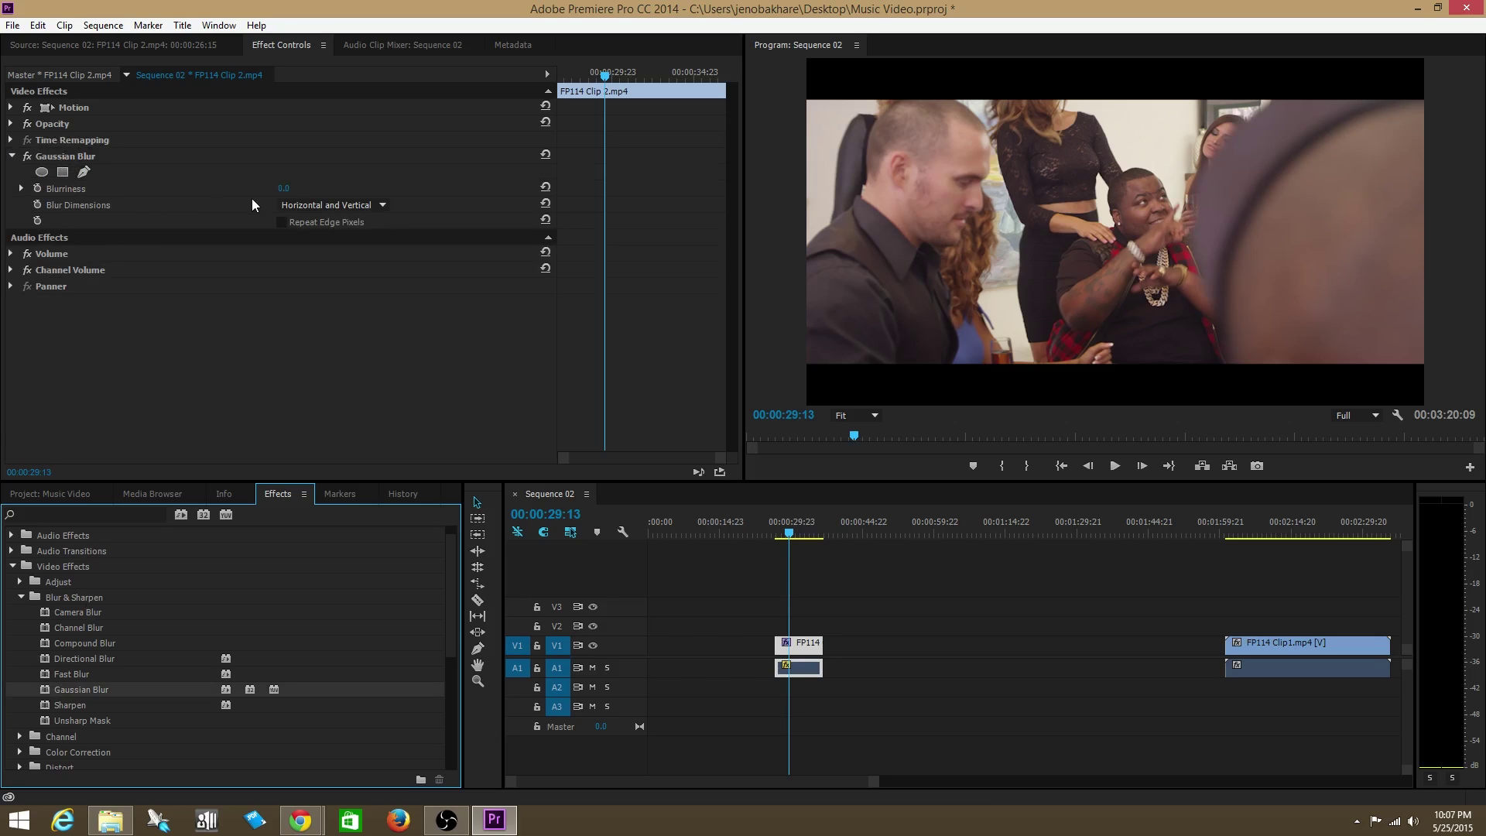
drag(284, 188, 210, 189)
click(60, 155)
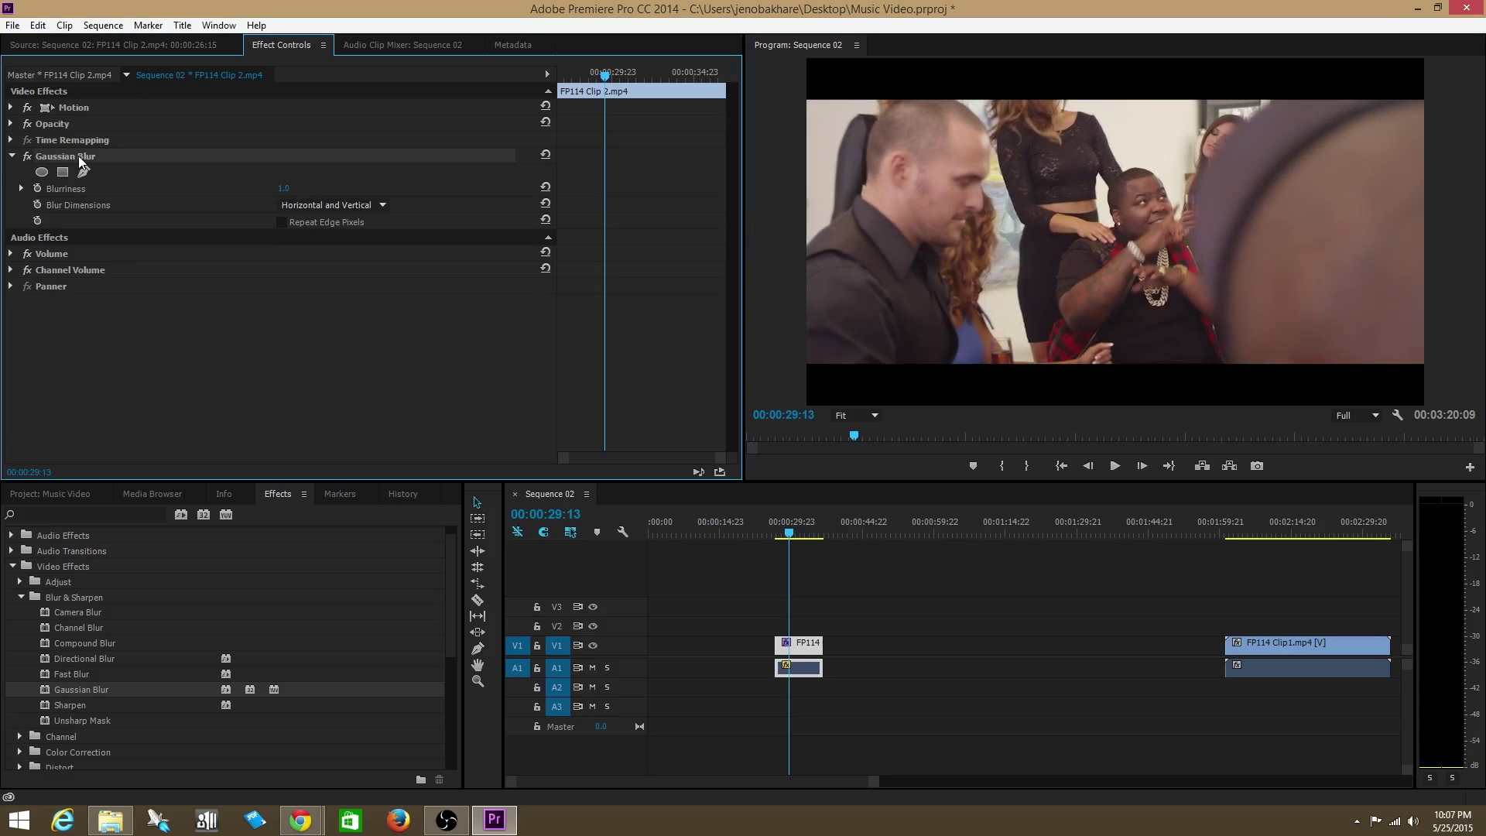
key(Delete)
- Cut FP114 Clip 2.mp4 in the sequence into four segments at three points with the Razor tool
drag(791, 533, 790, 533)
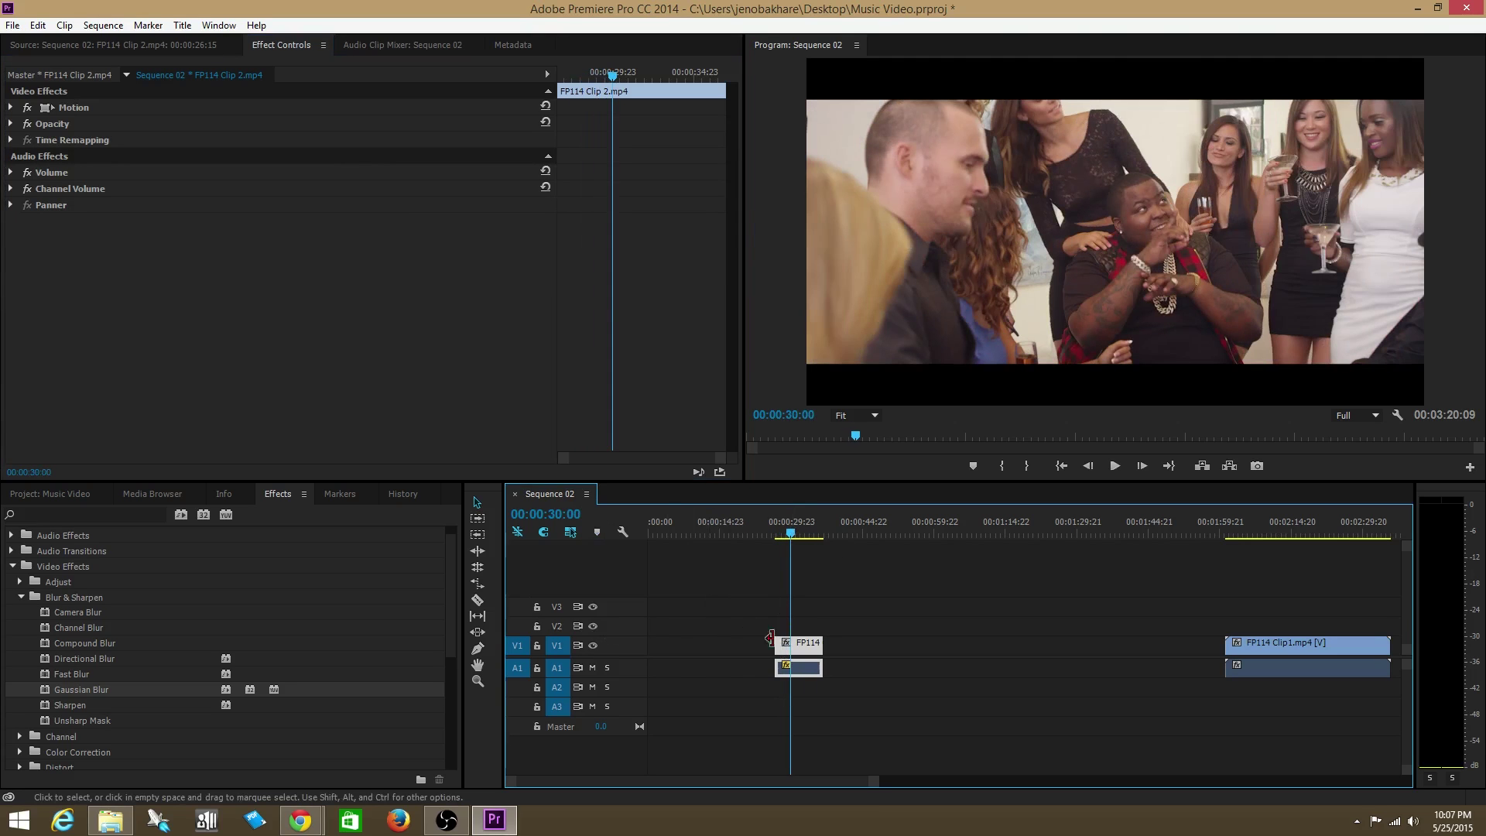
drag(866, 780, 782, 790)
scroll(898, 630, down, 2)
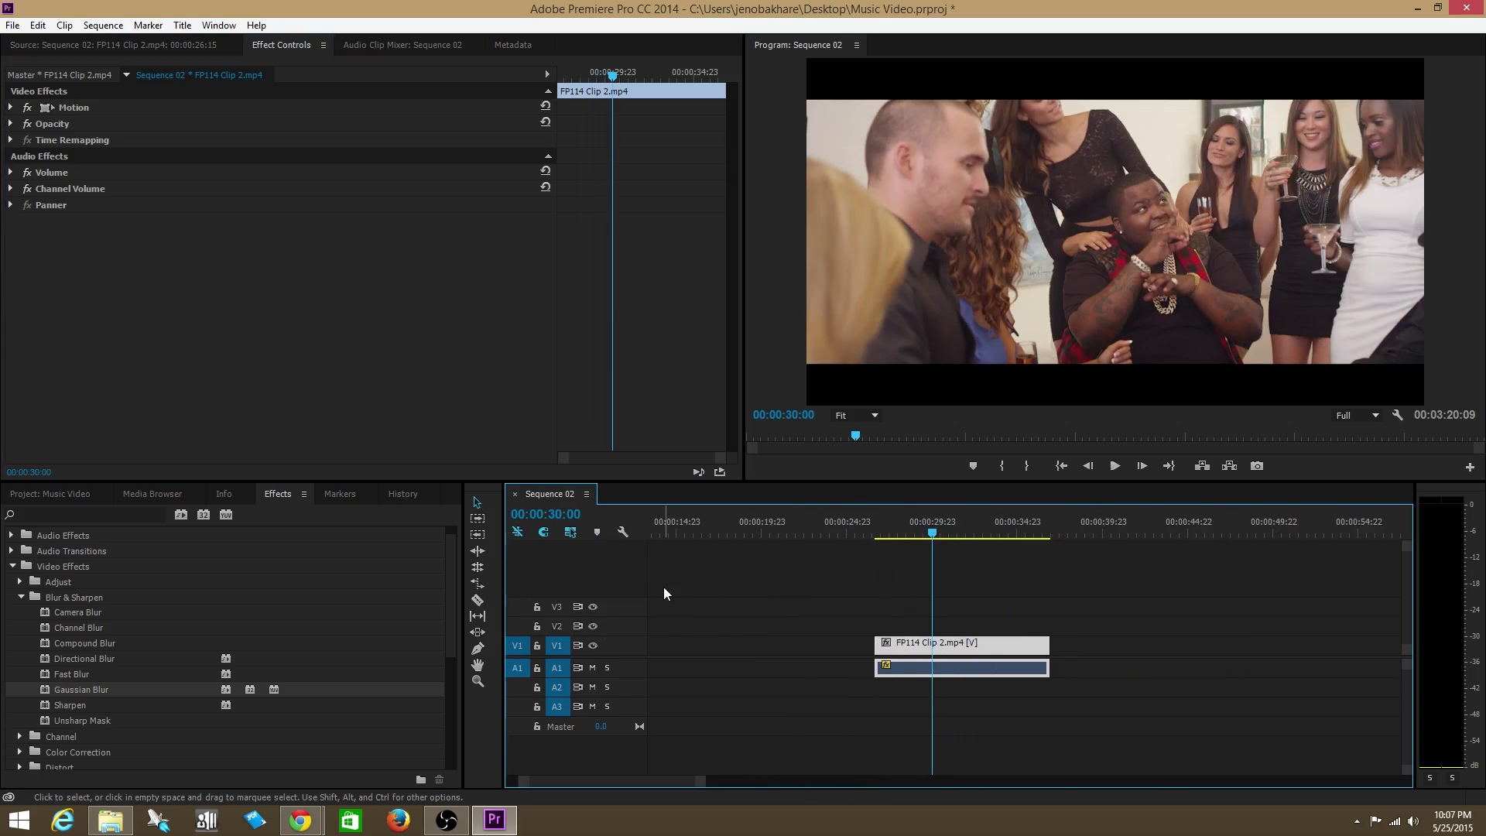
click(478, 510)
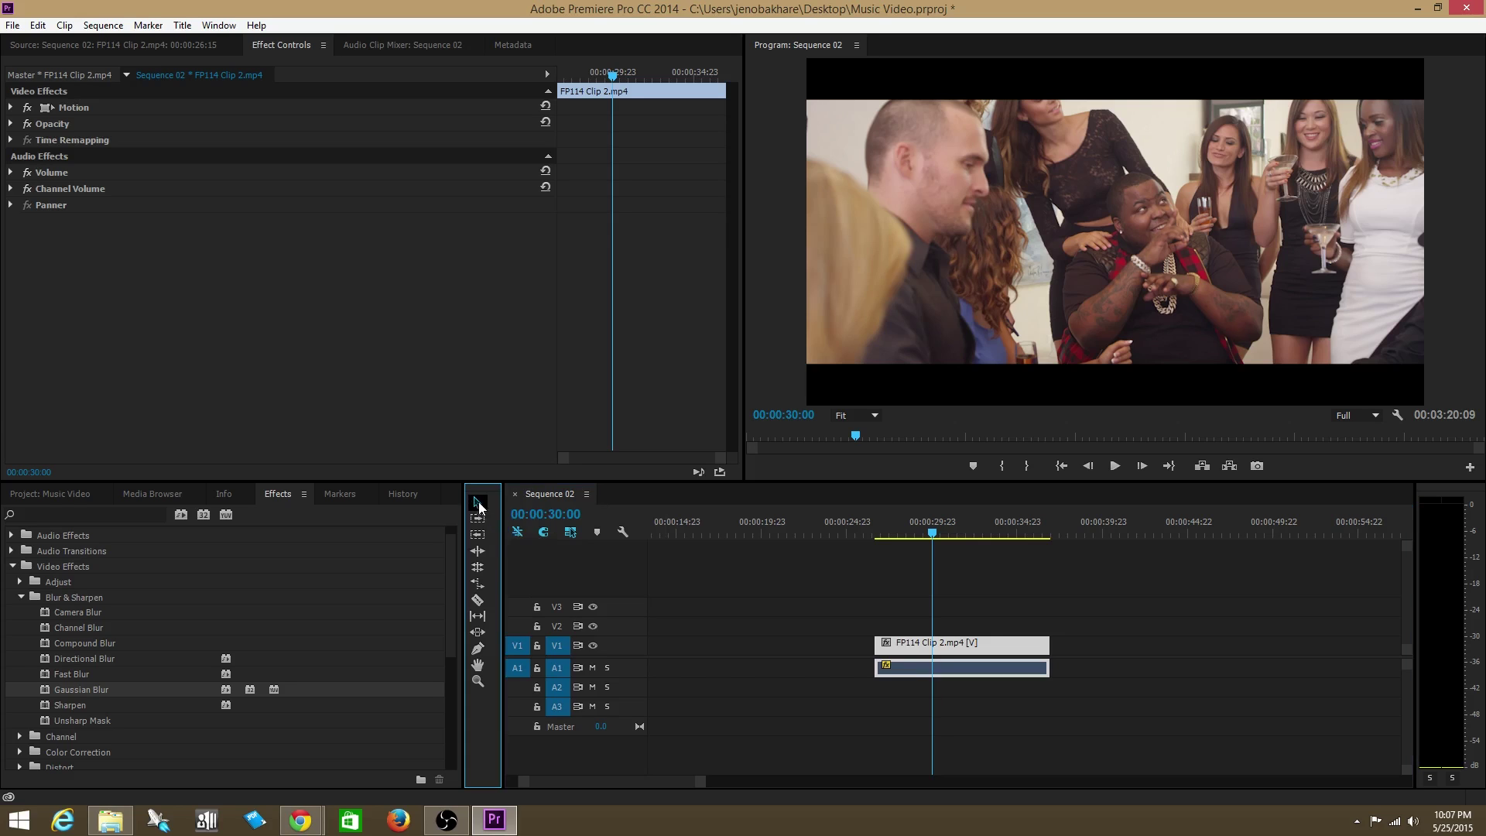
click(478, 601)
click(913, 646)
click(960, 645)
click(1017, 645)
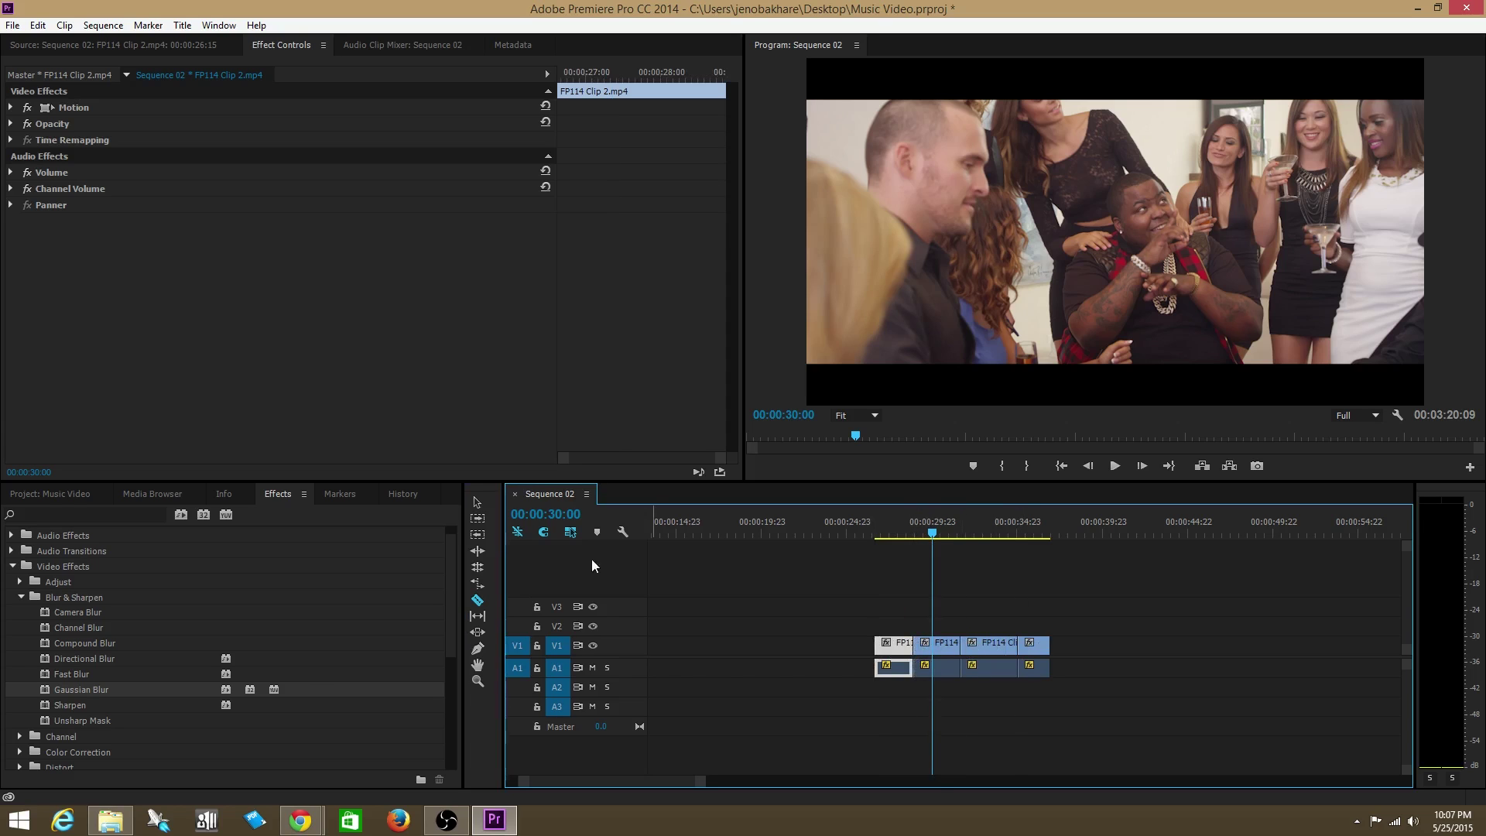
- Move the first three segments of FP114 Clip 2.mp4 earlier on the track, leaving gaps between all four segments
click(478, 502)
drag(892, 650, 823, 650)
drag(941, 652, 897, 648)
drag(988, 650, 959, 650)
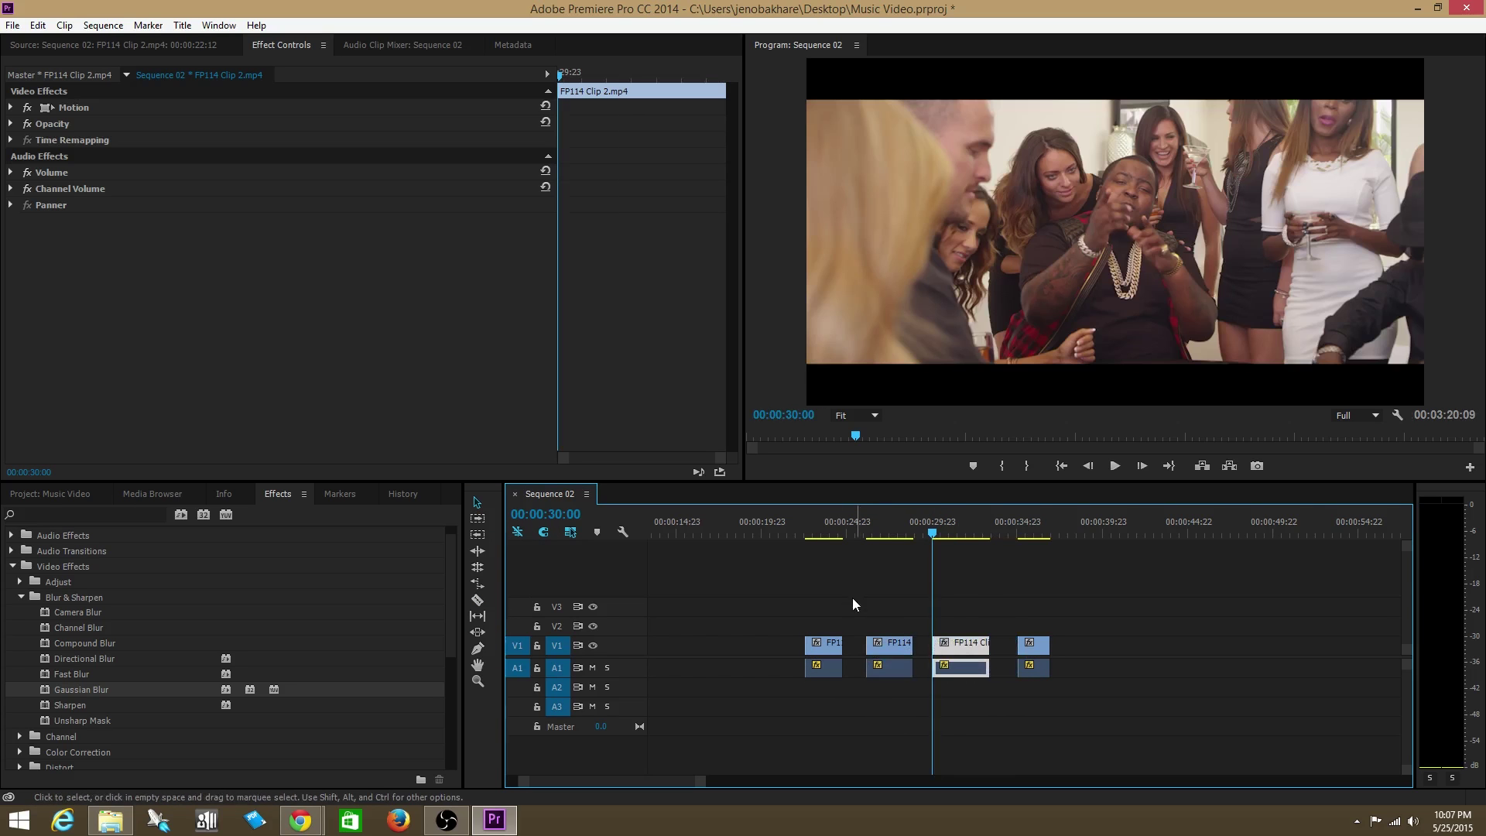
- Play the sequence from the first segment across the gaps, and return the playhead to 00:00:23:07
click(814, 532)
click(1114, 465)
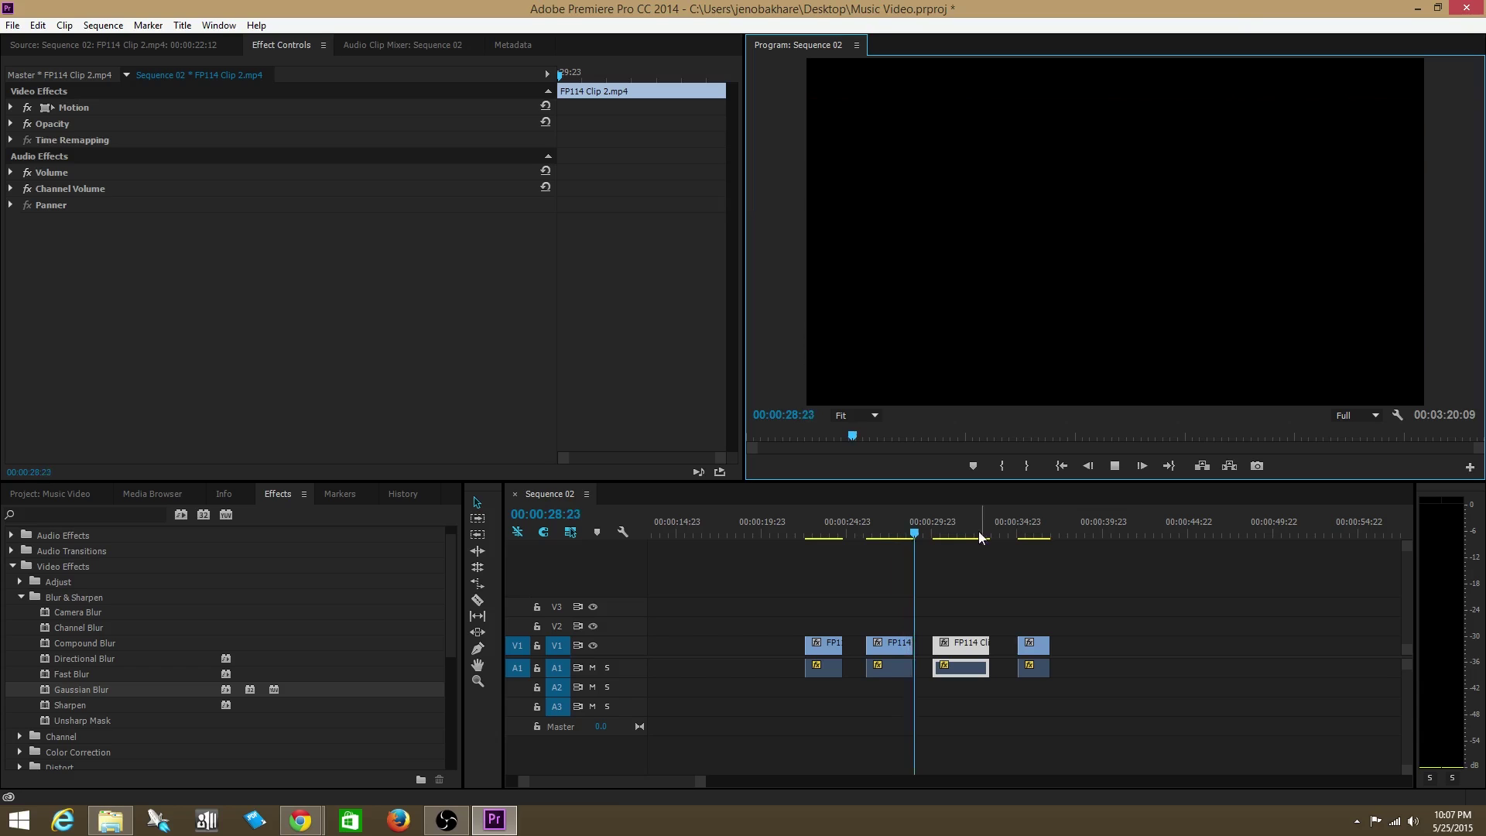
click(922, 532)
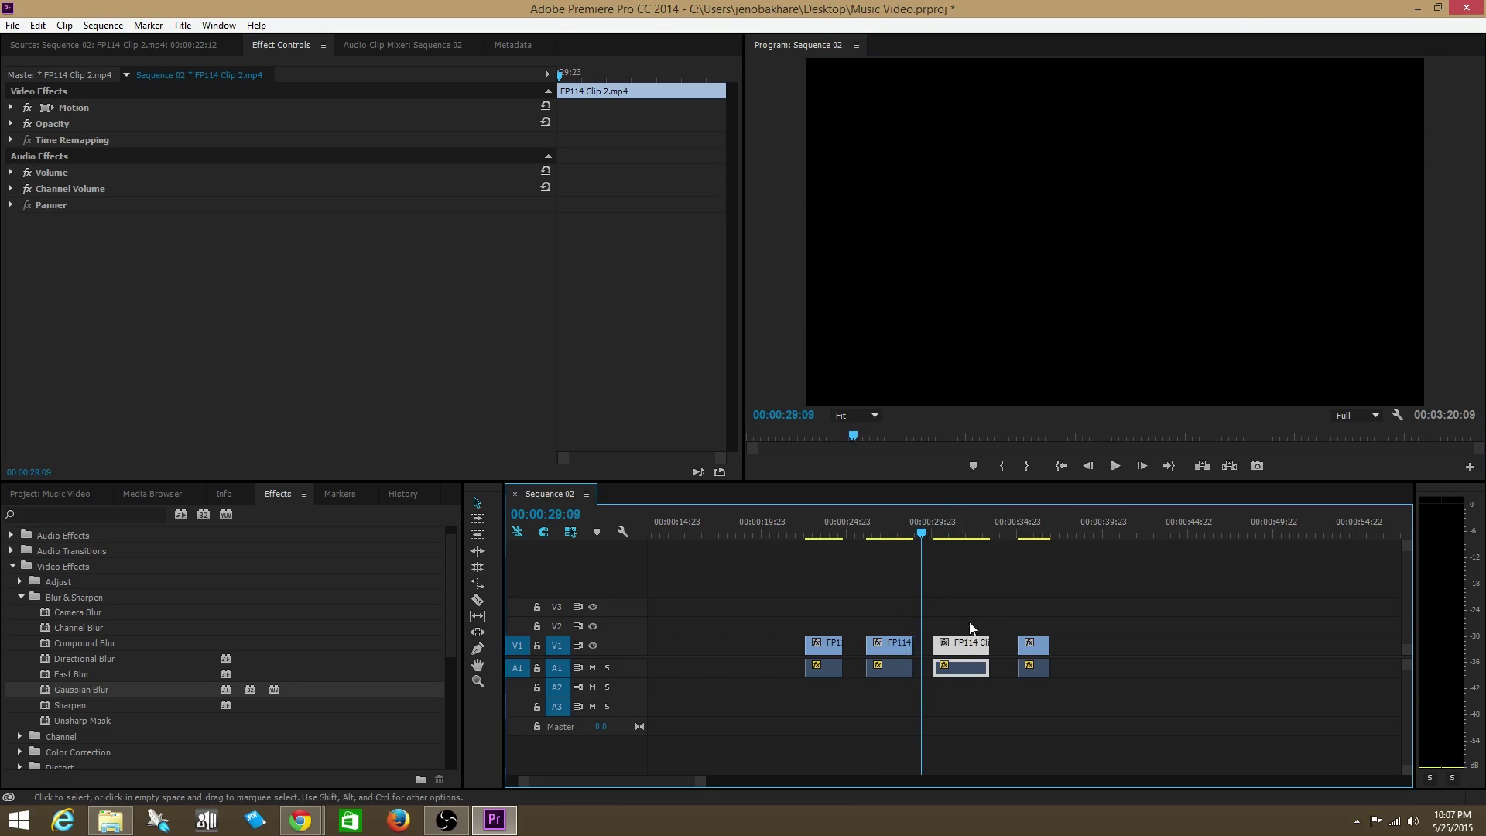
click(818, 532)
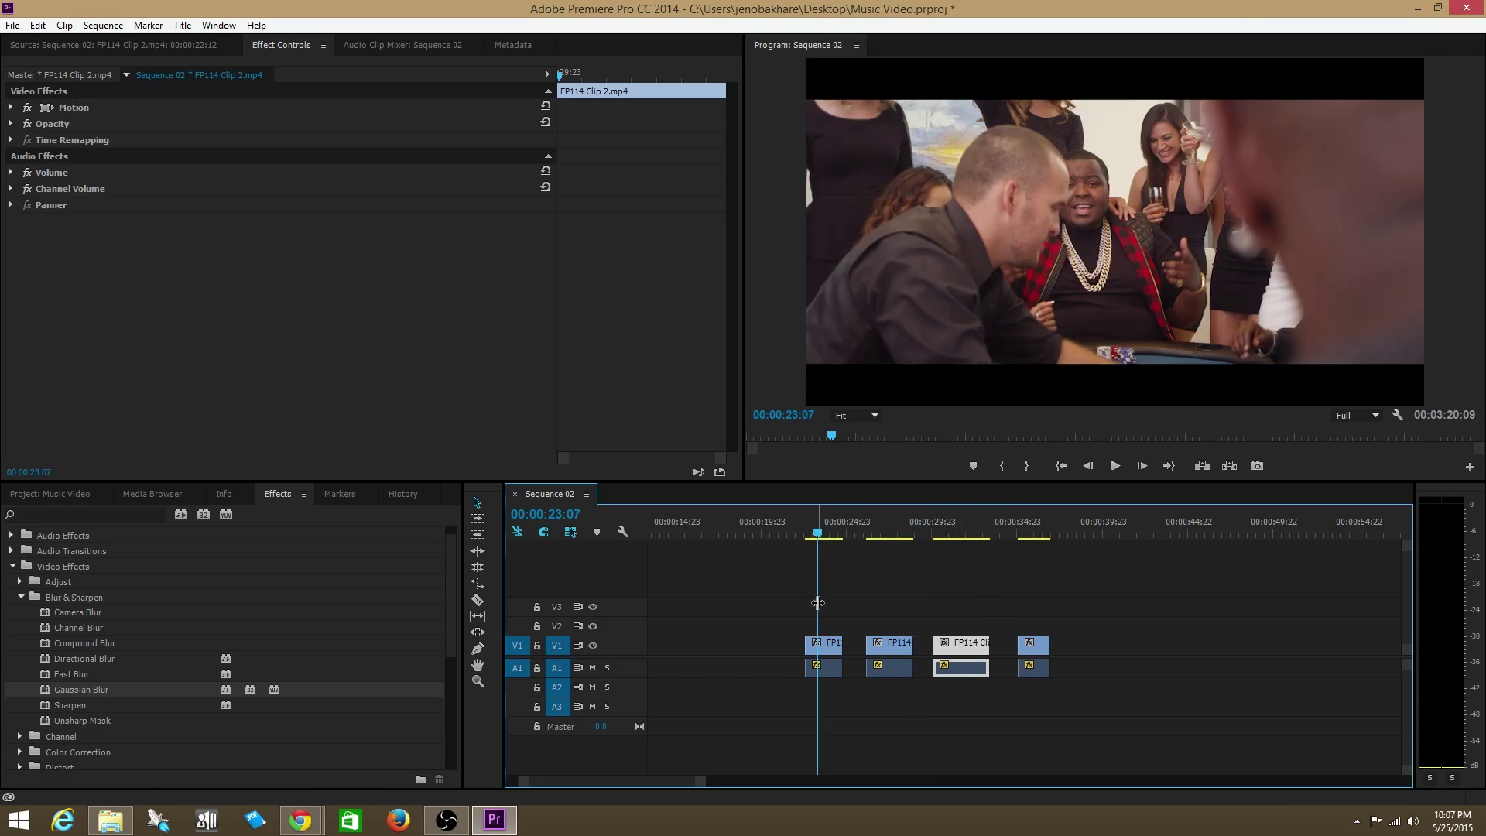
- Move the first segment earlier and retrim both its edges so it starts at 00:00:18:06 and lasts about four seconds
drag(823, 645, 752, 645)
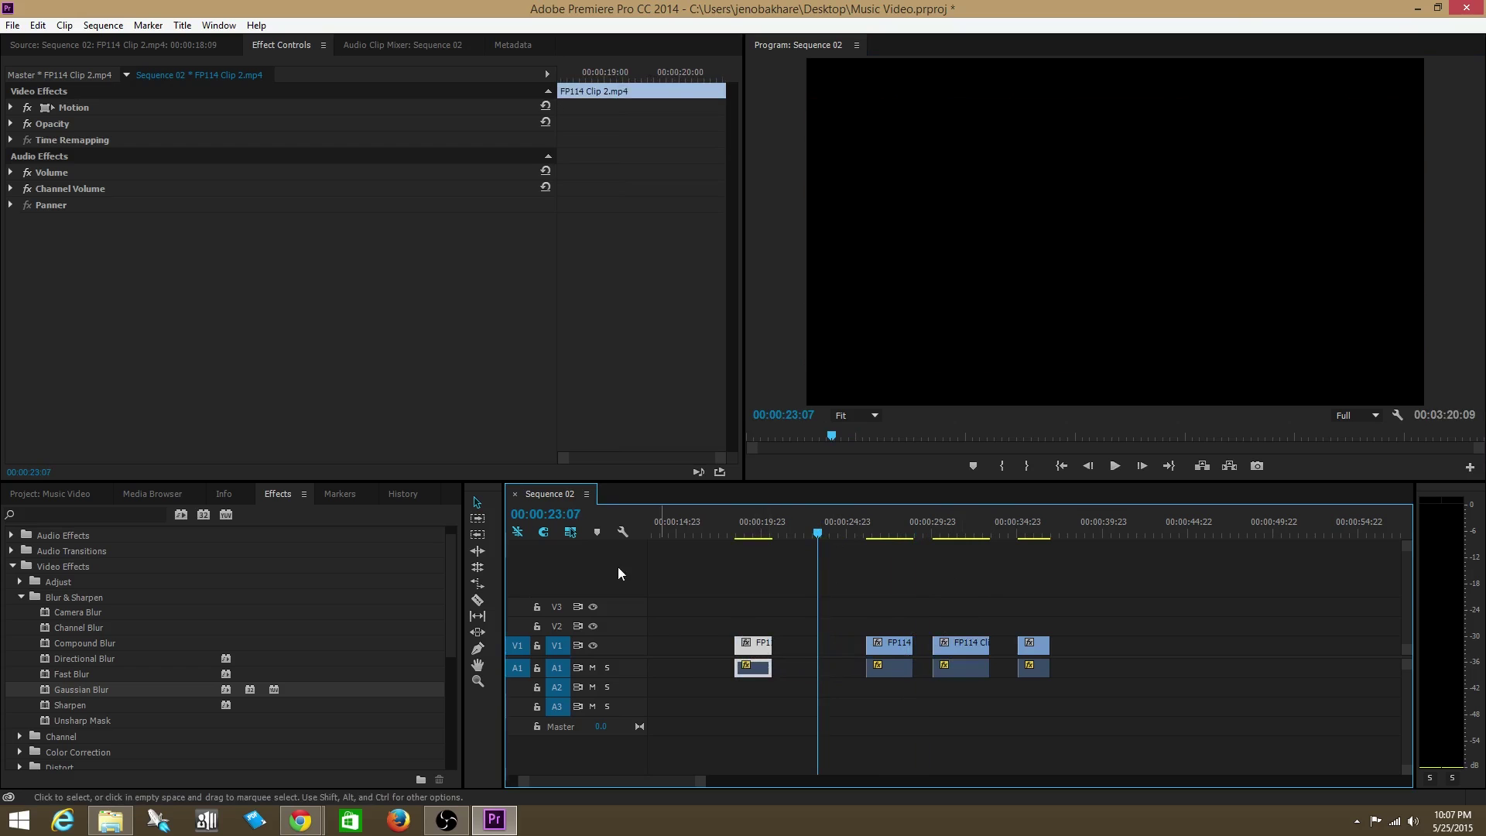
mouse_move(772, 658)
mouse_down()
mouse_move(834, 658)
mouse_move(767, 651)
mouse_up()
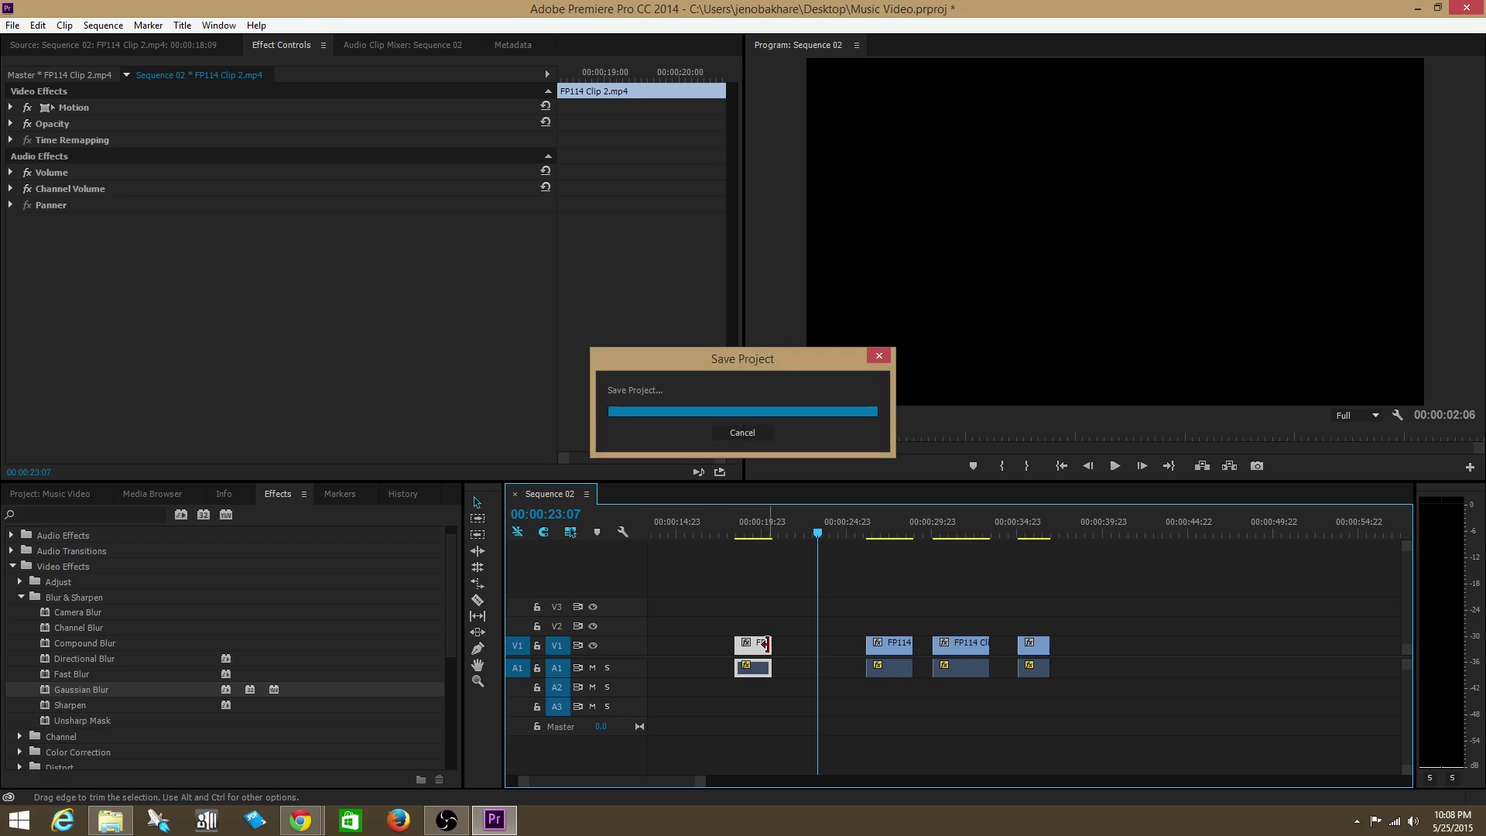
drag(764, 647, 862, 644)
drag(738, 647, 651, 648)
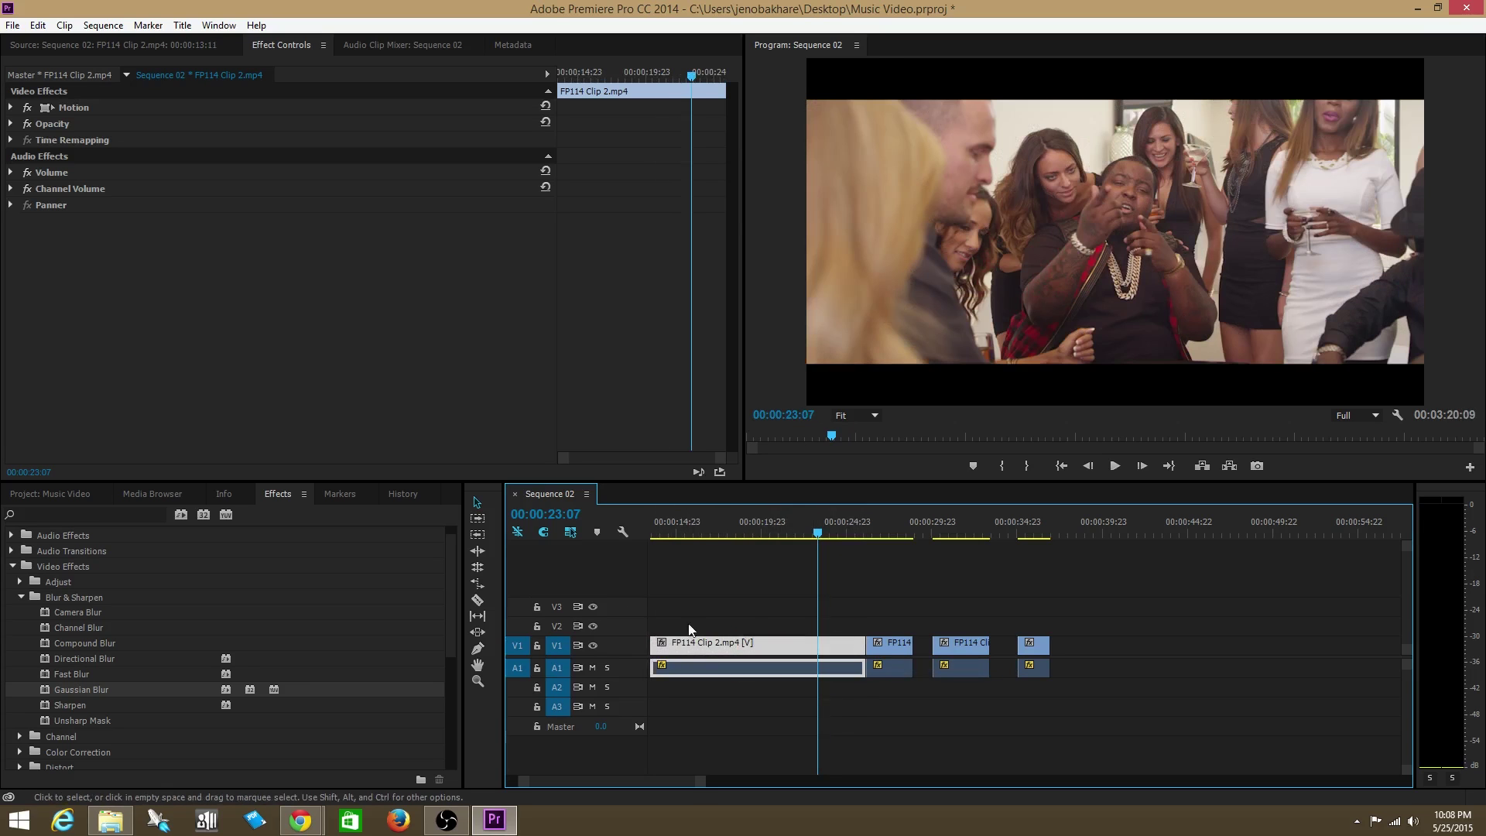
drag(864, 647, 779, 653)
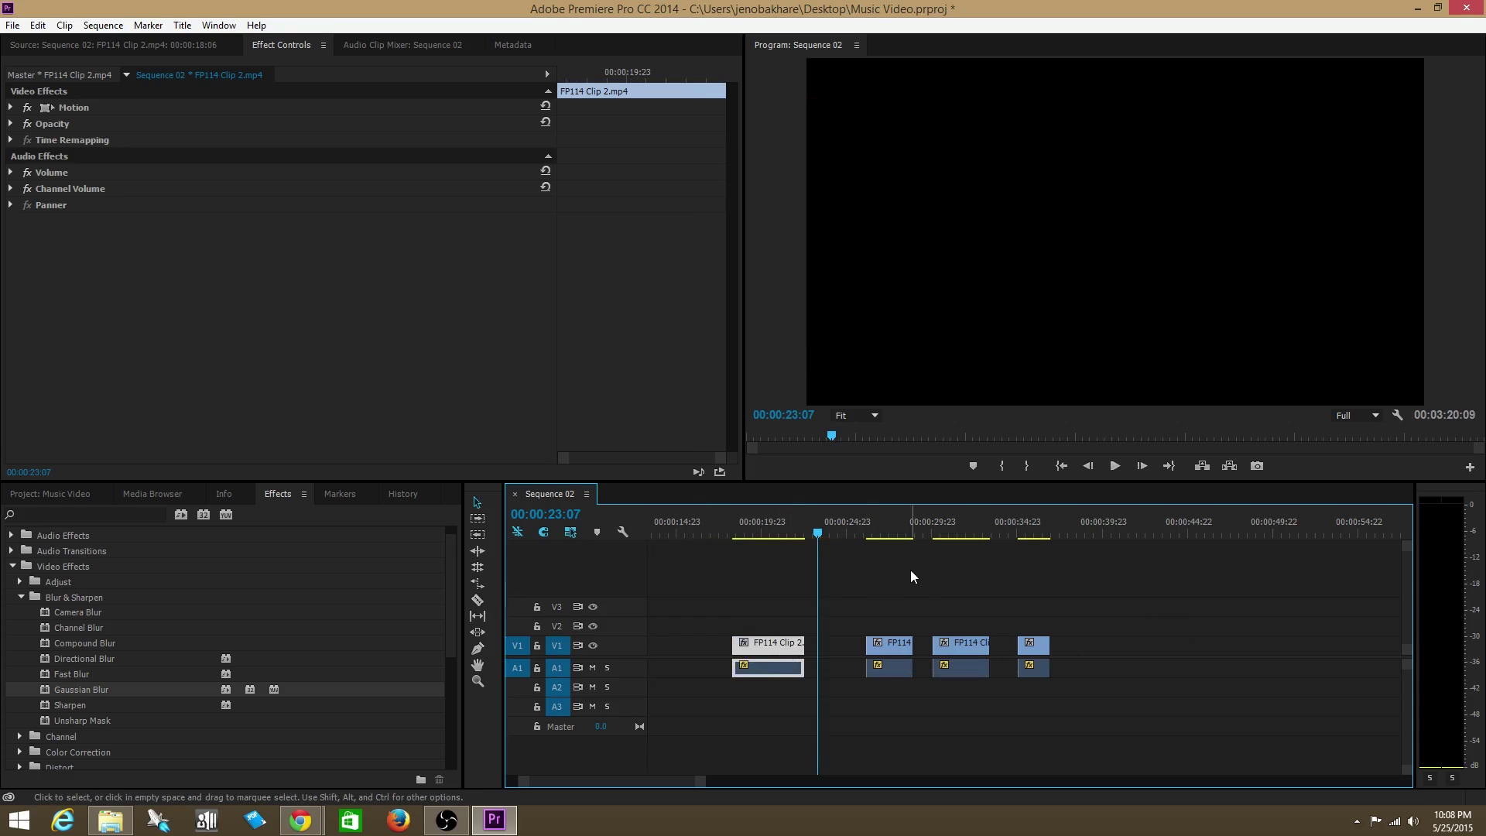
- Set the playhead to 00:00:19:23 and shift the first segment with its linked audio to start at 00:00:17:22
click(761, 534)
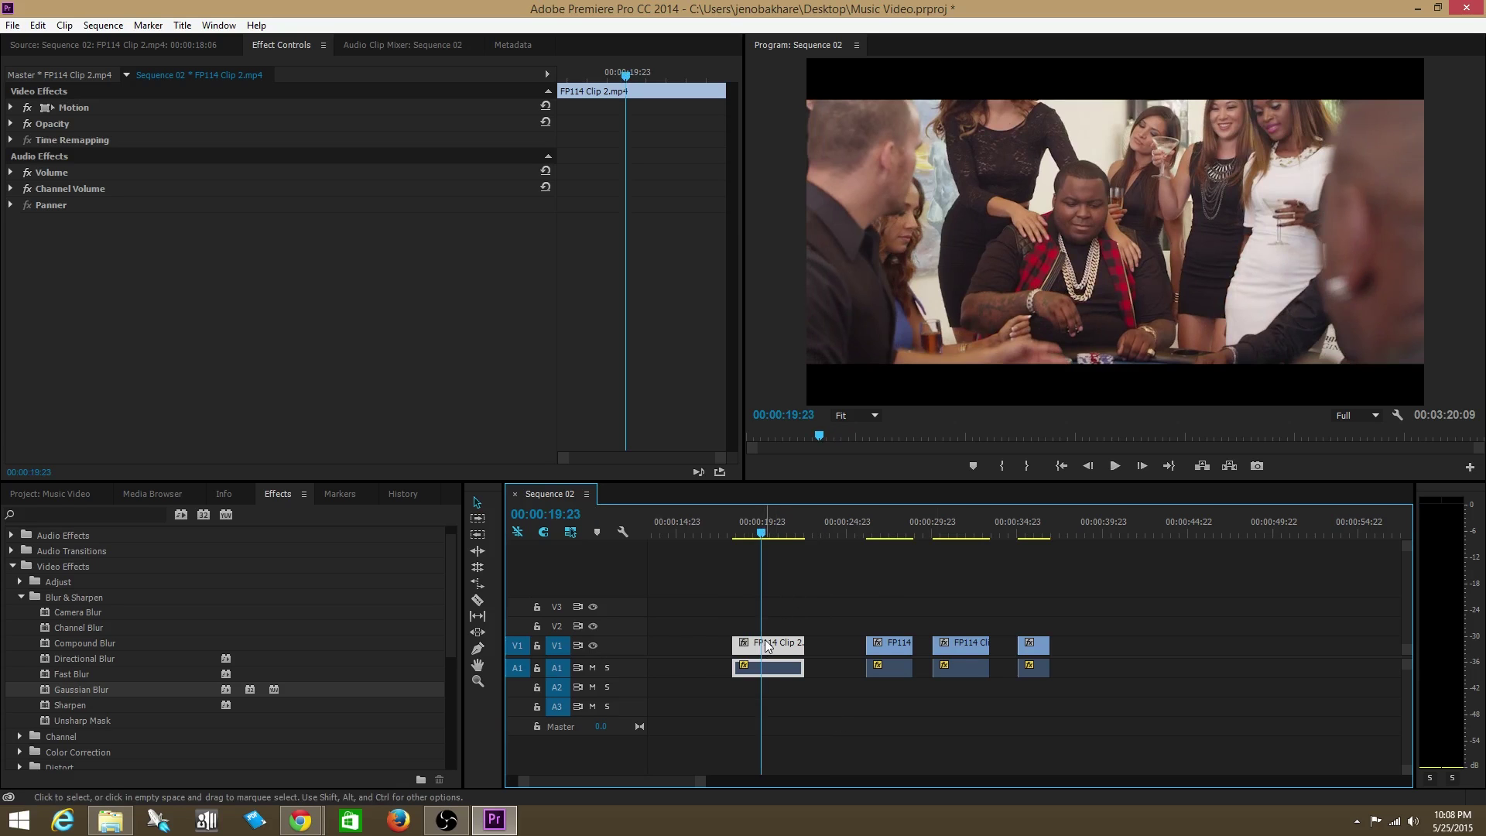
drag(768, 635, 748, 667)
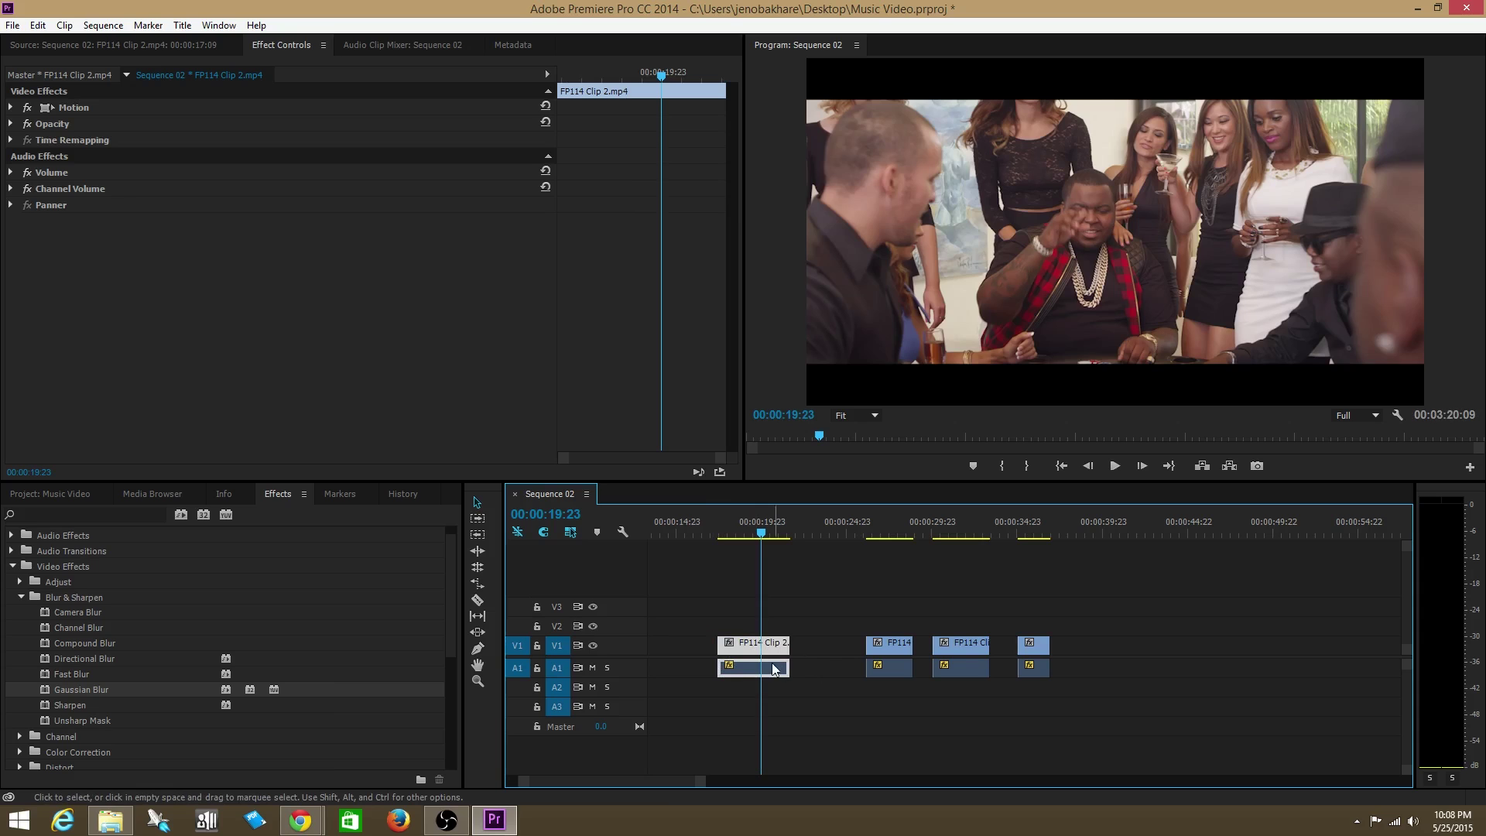
mouse_move(749, 644)
mouse_down()
mouse_move(731, 647)
mouse_move(749, 646)
mouse_up()
drag(752, 672, 764, 670)
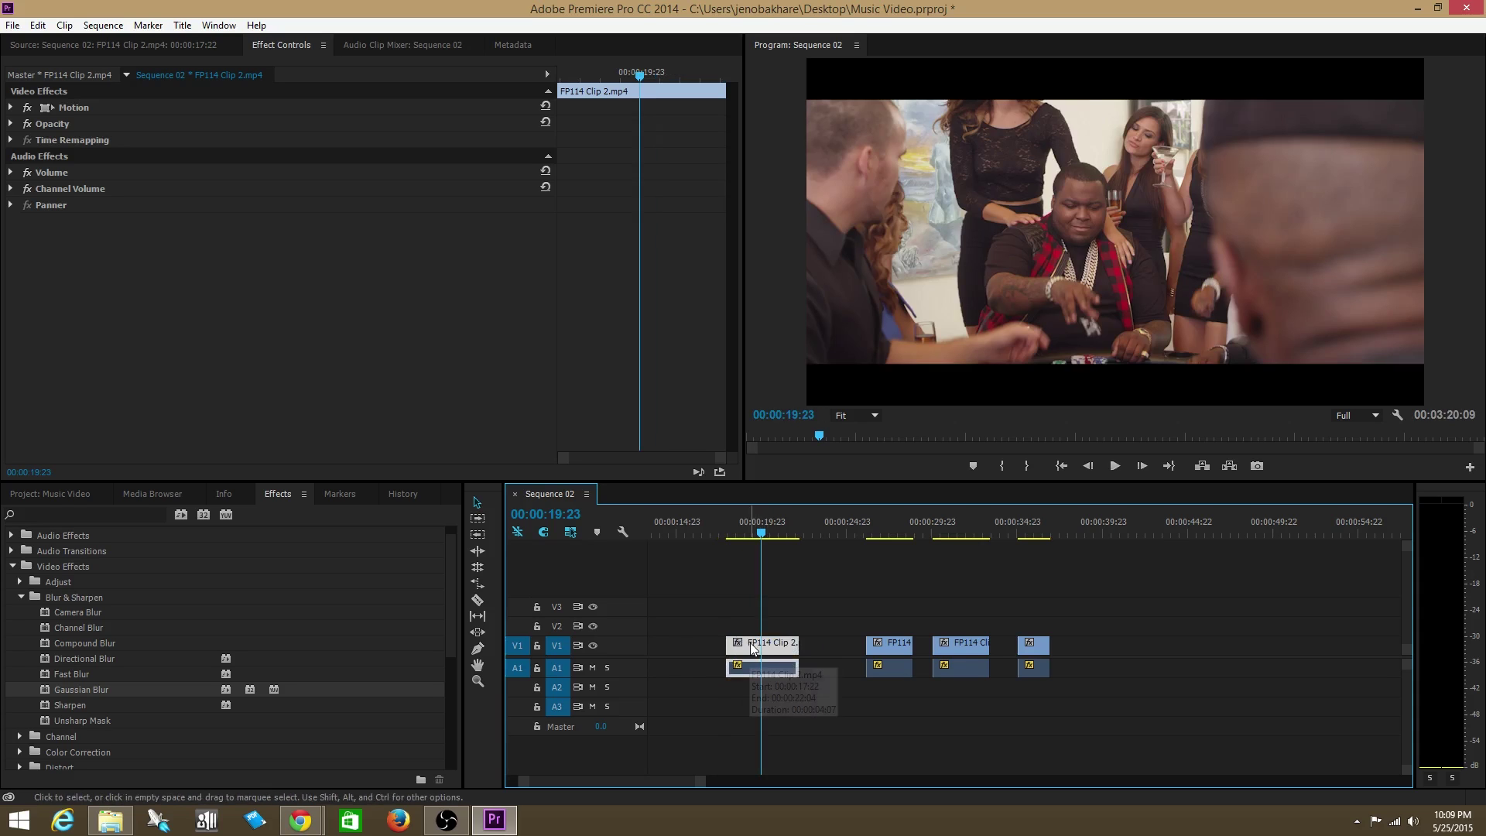
- Unlink the first segment's video from its audio and move both parts to start at 00:00:18:10
right_click(753, 648)
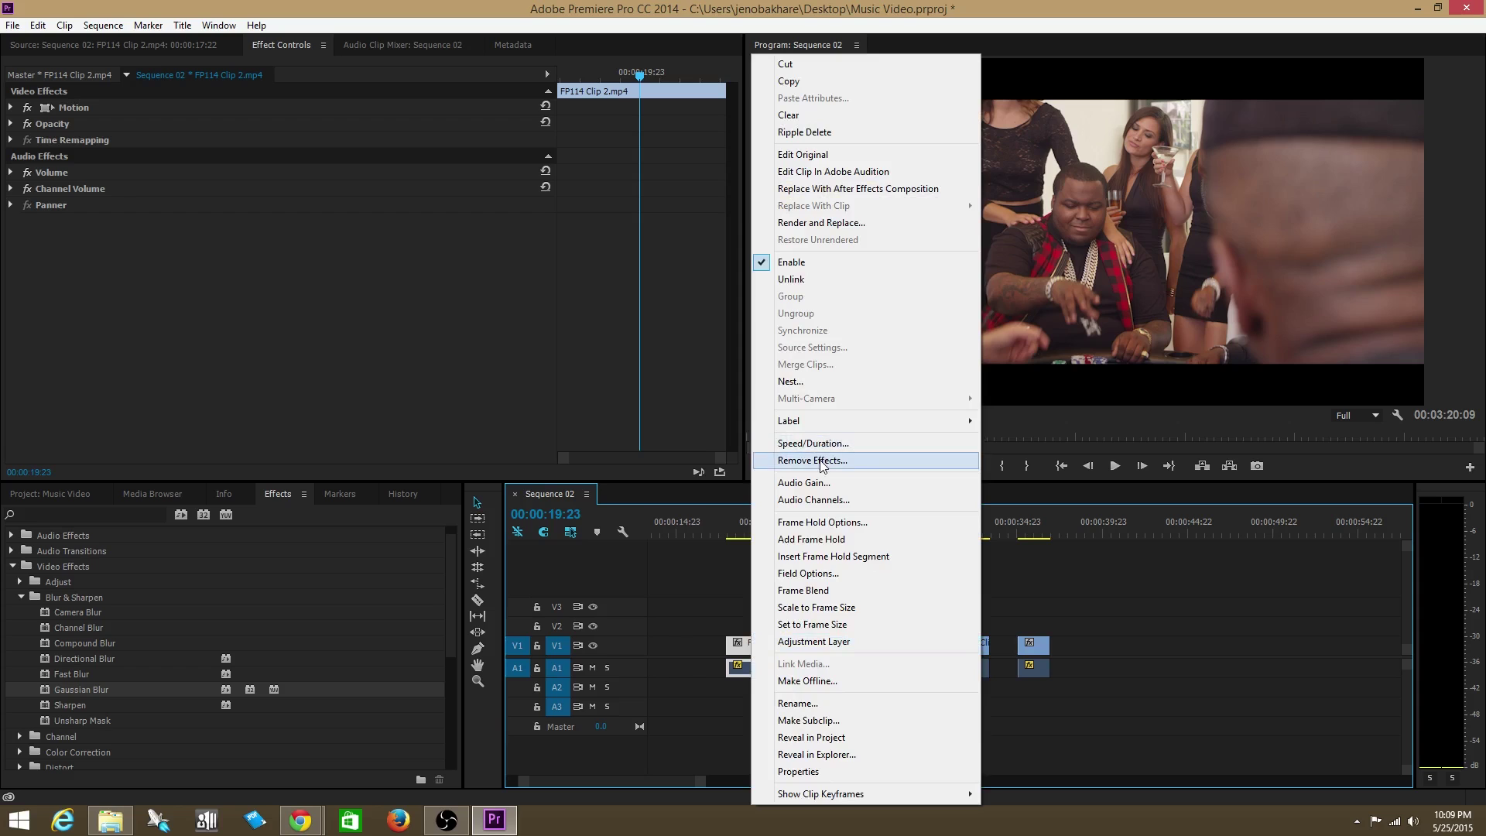
click(821, 280)
mouse_move(753, 647)
mouse_down()
mouse_move(715, 649)
mouse_move(790, 652)
mouse_move(695, 671)
mouse_move(736, 652)
mouse_move(710, 652)
mouse_move(758, 652)
mouse_move(737, 670)
mouse_move(774, 701)
mouse_move(776, 667)
mouse_up()
key(ctrl+s)
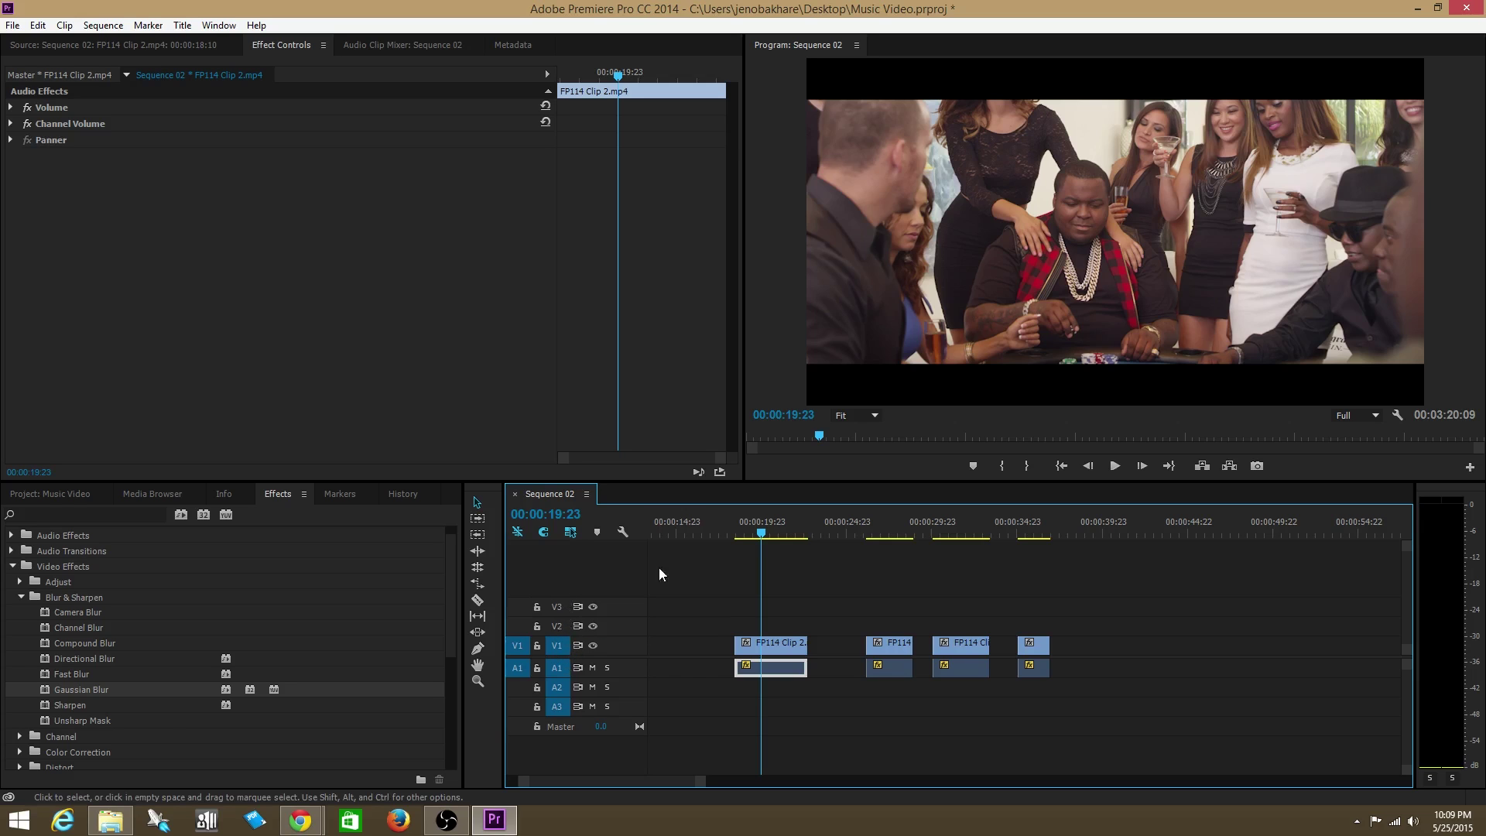
- Add one video track after Video 3 and one standard audio track after Audio 3 to the sequence
click(683, 575)
right_click(611, 583)
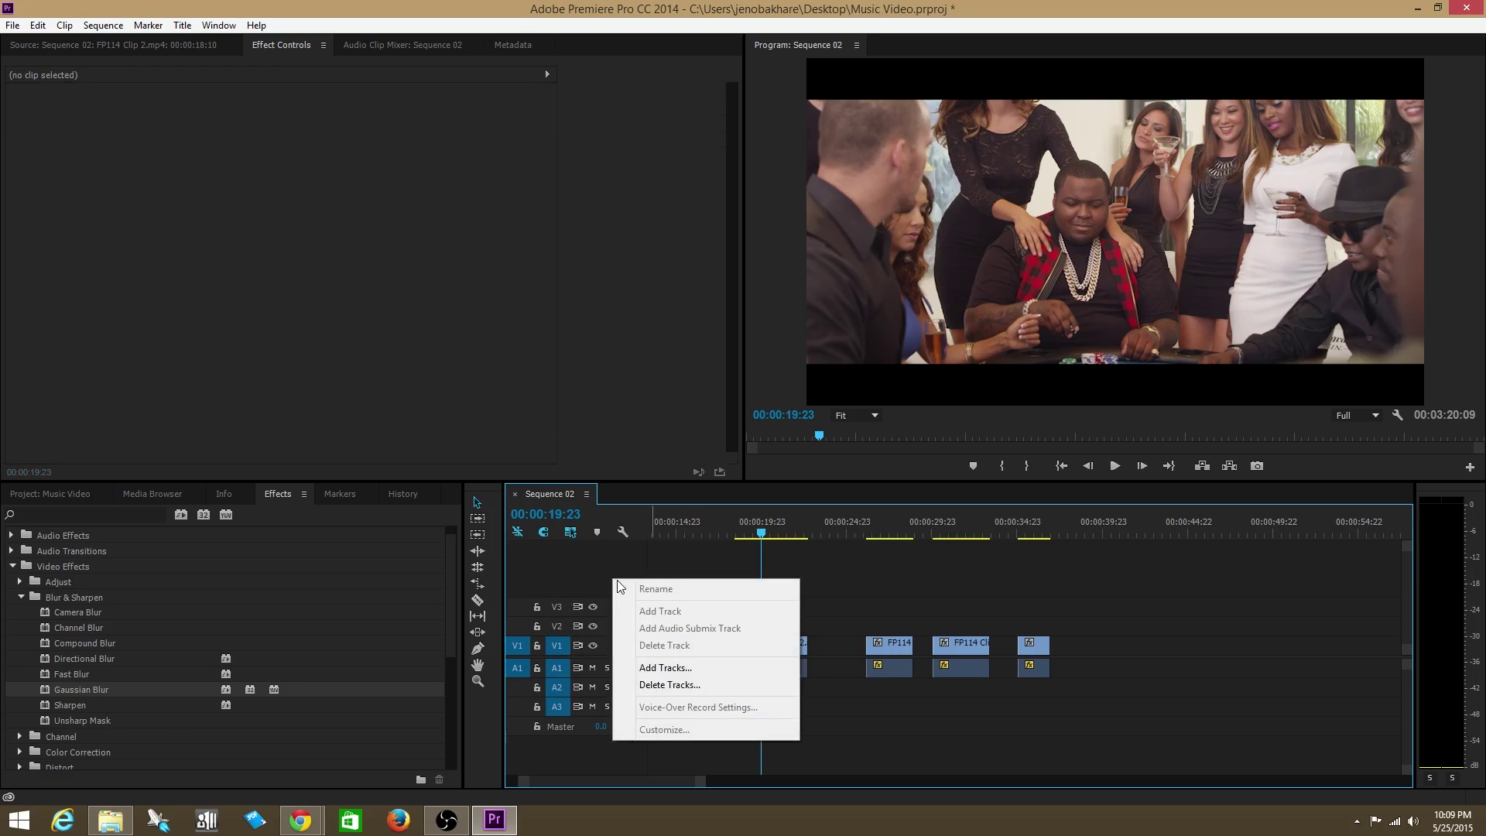
click(671, 684)
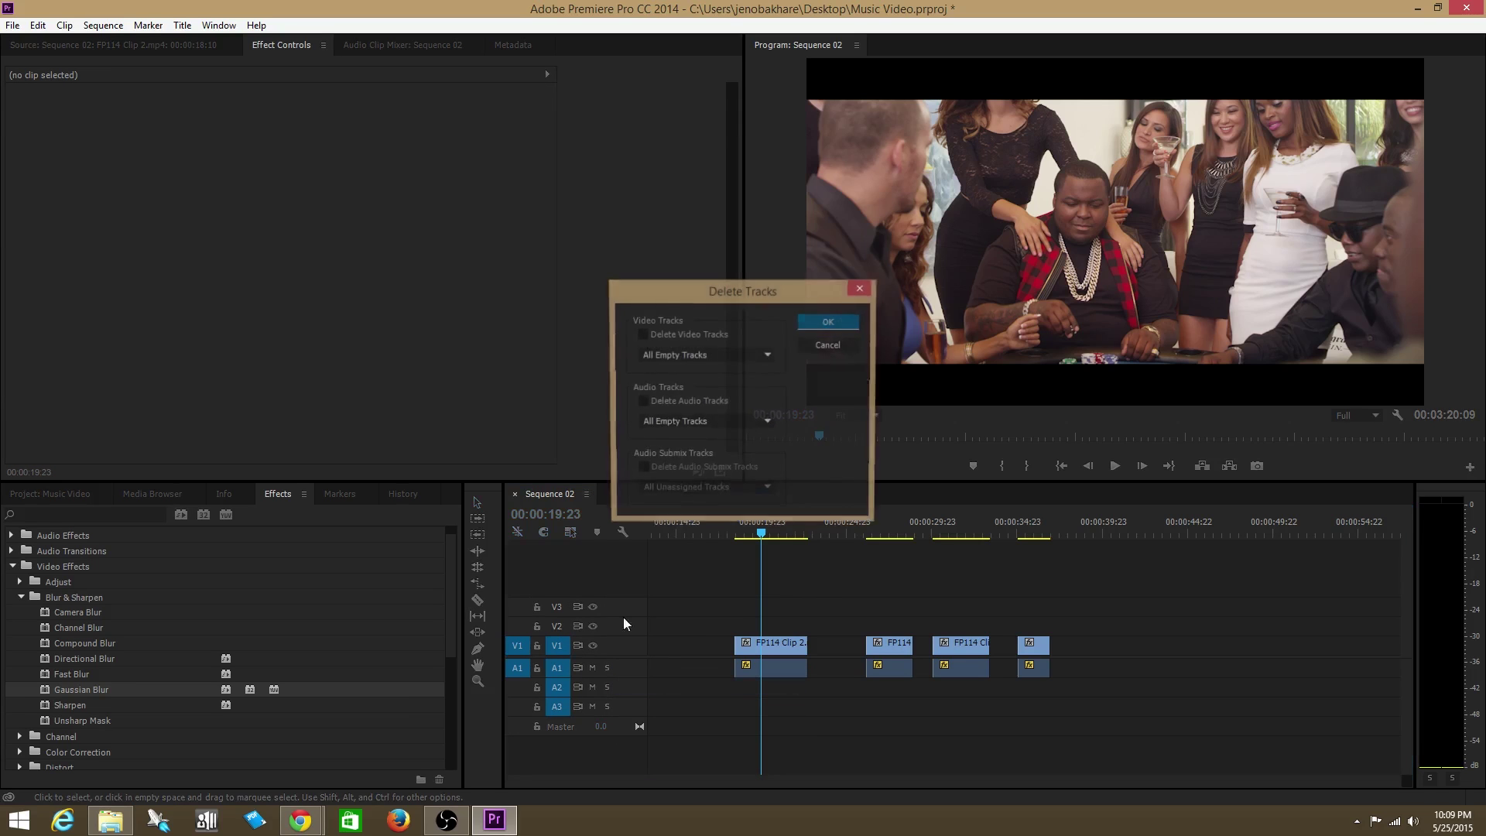
right_click(586, 582)
click(638, 668)
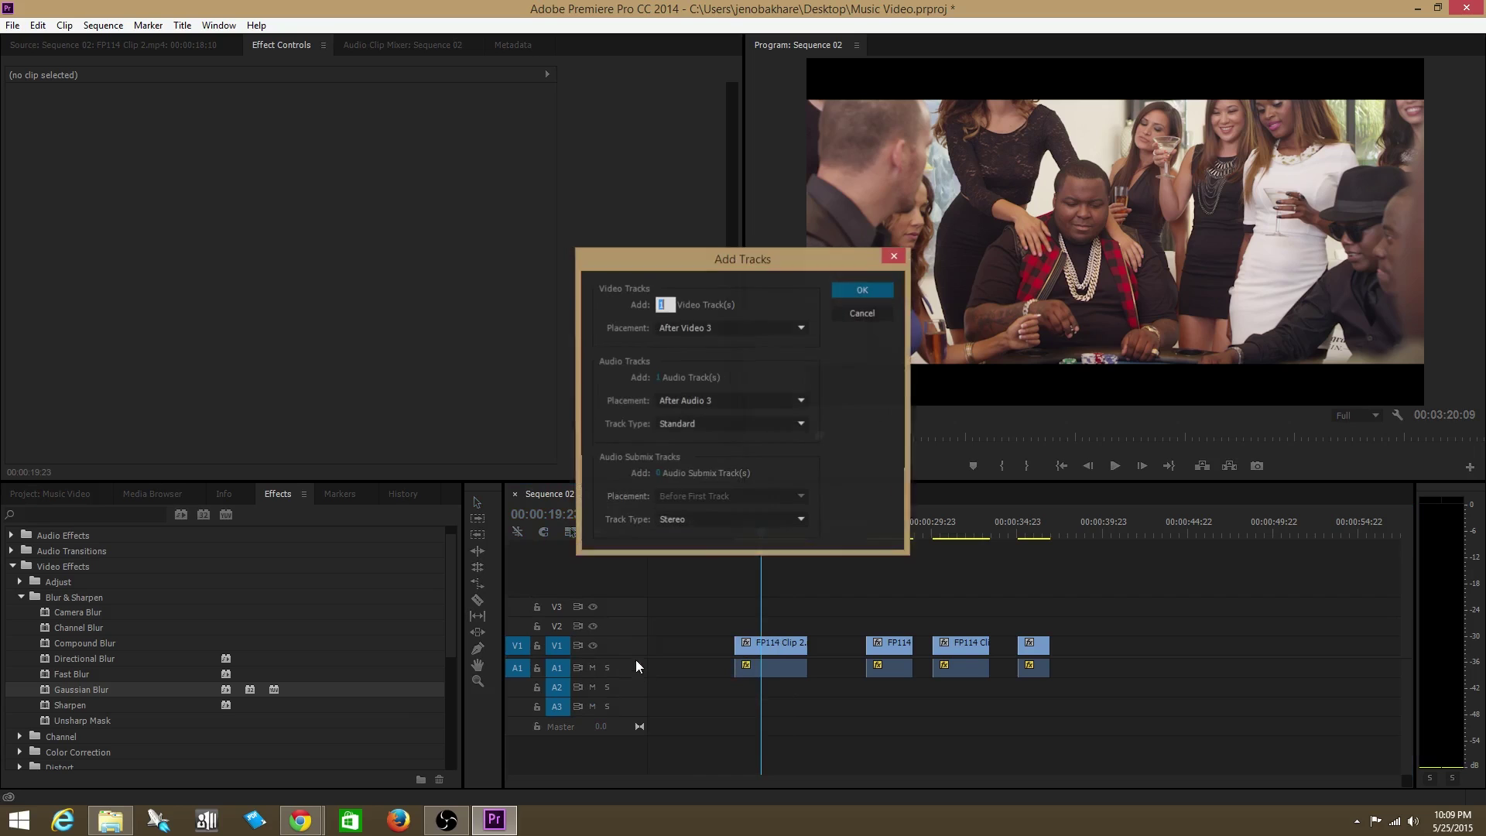
click(856, 296)
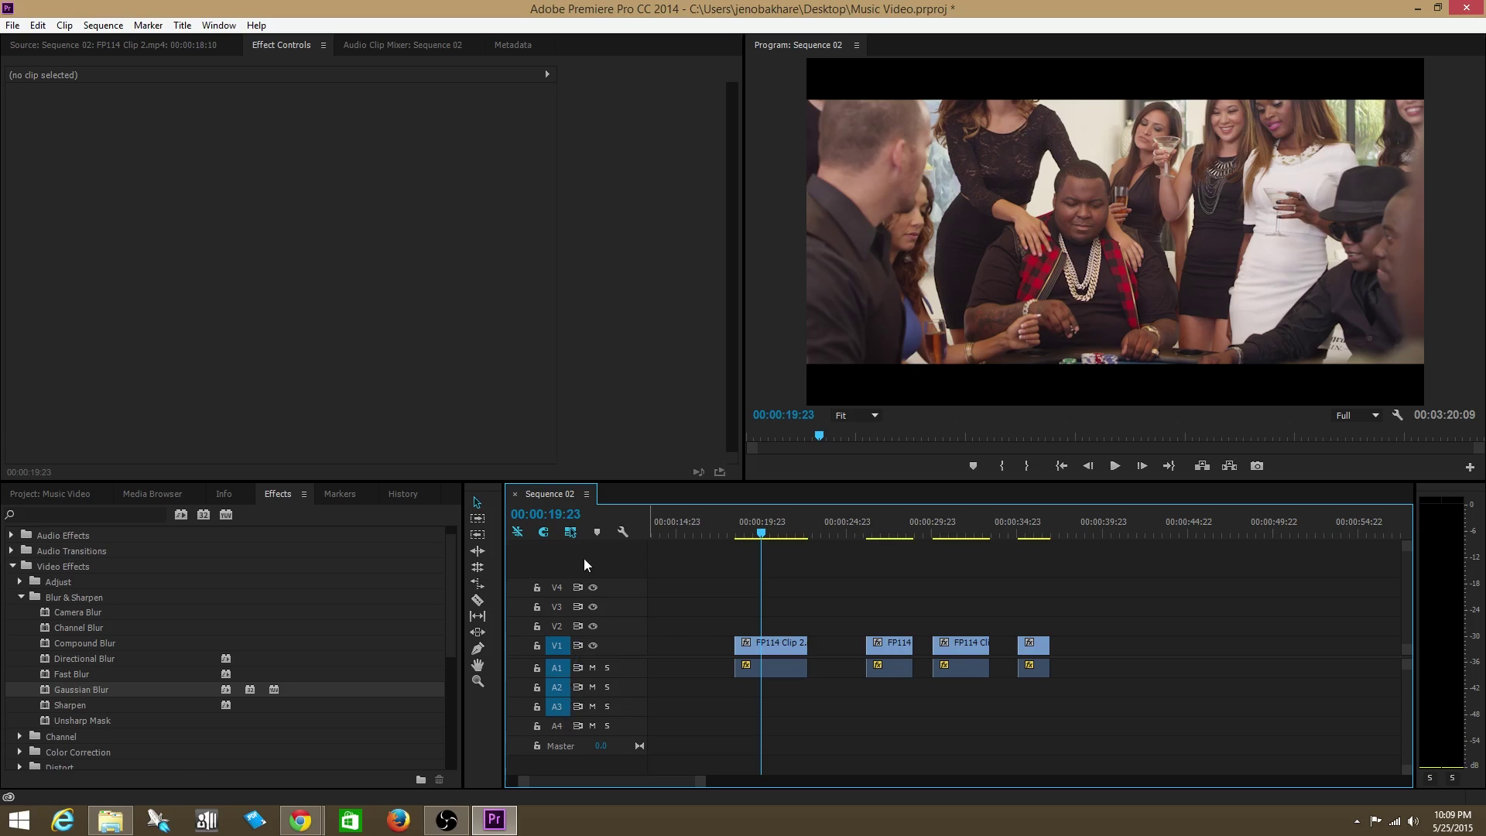
- Clear the cut segments from the timeline and place the uncut FP114 Clip 2 on V1 and A1 from about 00:00:26
mouse_move(776, 644)
mouse_down()
mouse_move(754, 648)
mouse_move(776, 647)
mouse_up()
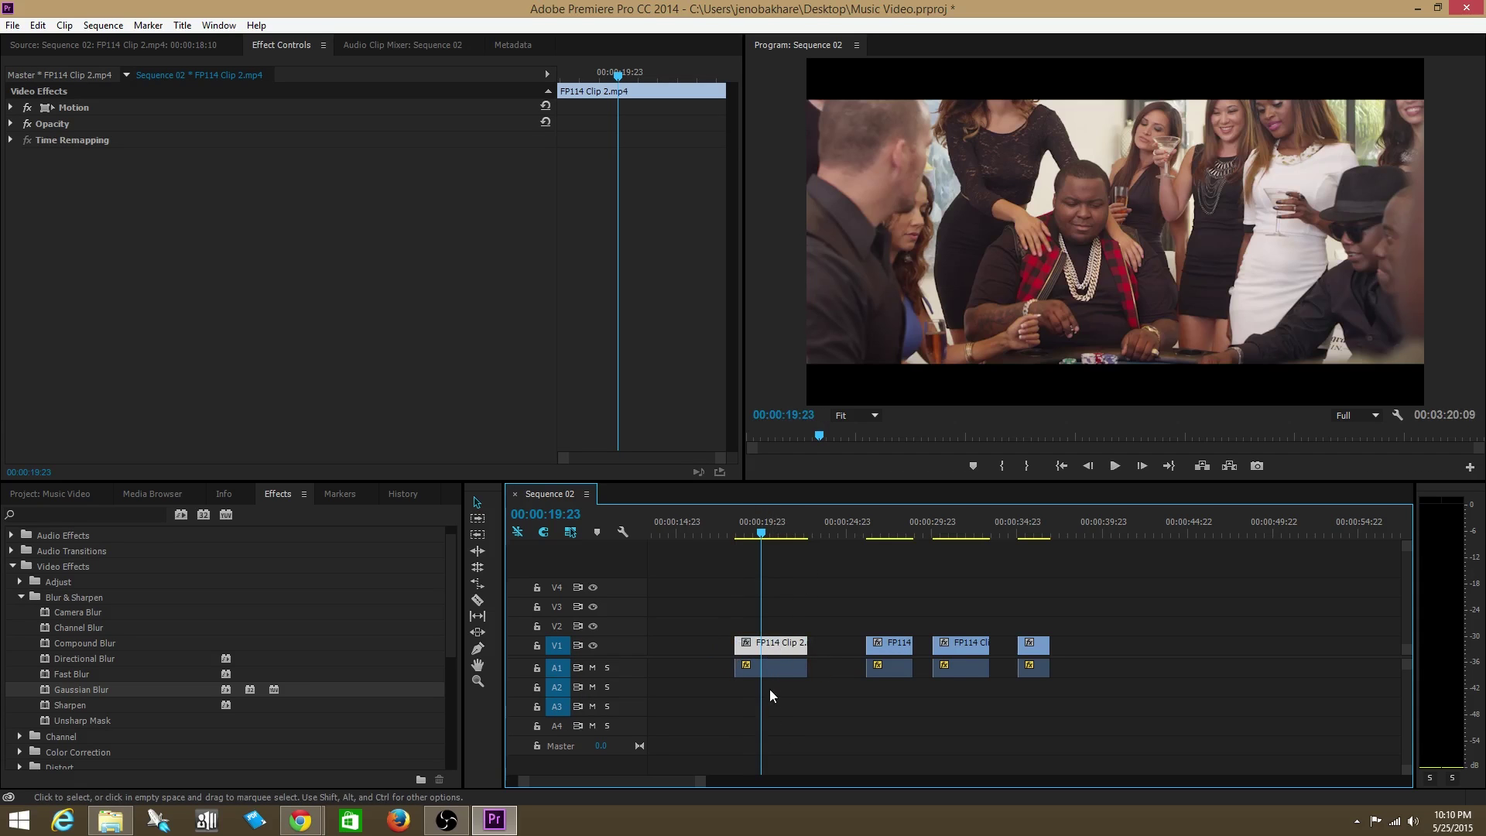
drag(764, 697, 759, 695)
scroll(759, 692, down, 1)
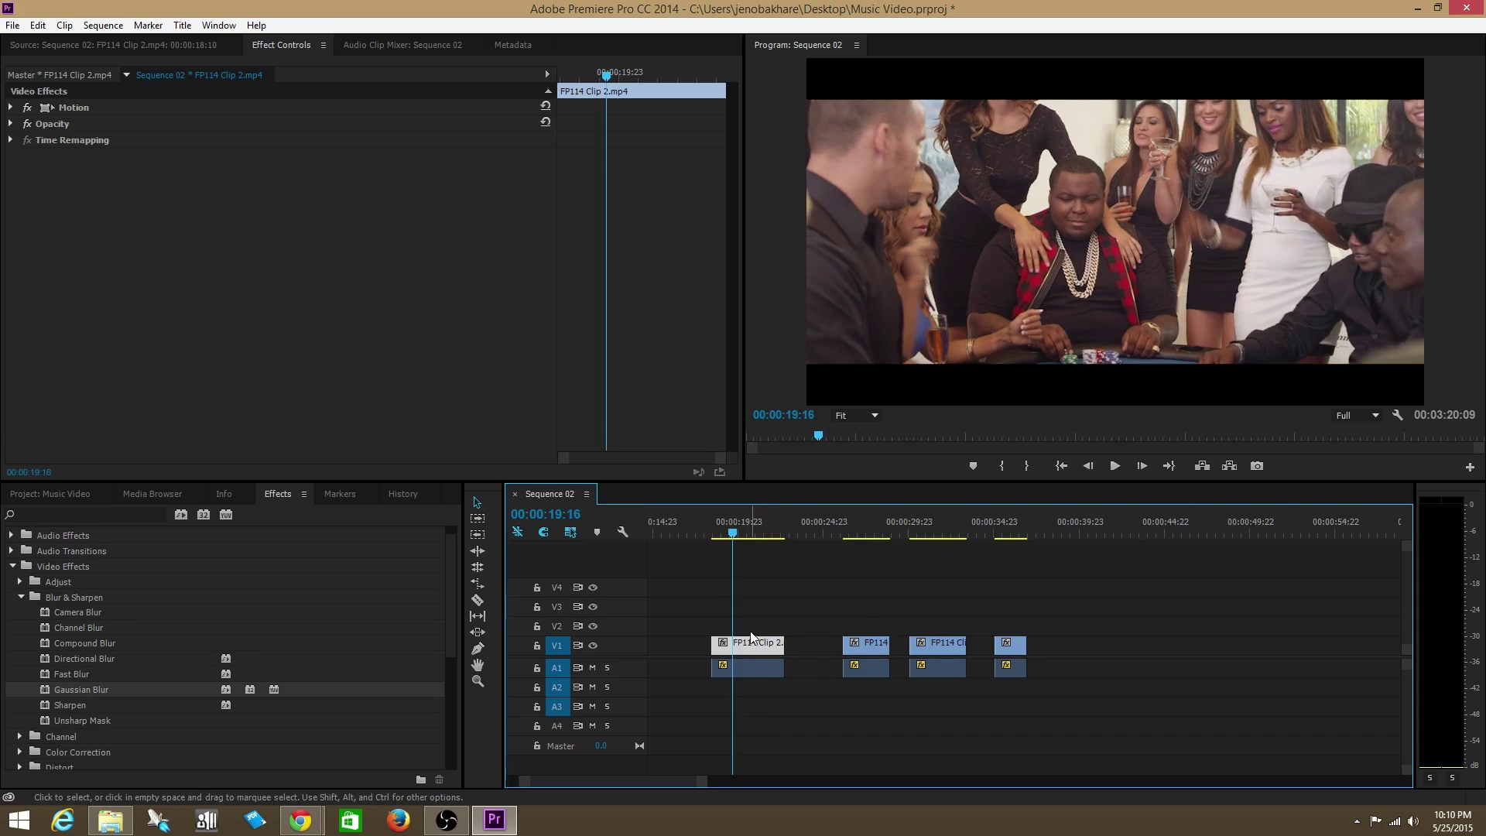
drag(695, 592, 938, 730)
key(Delete)
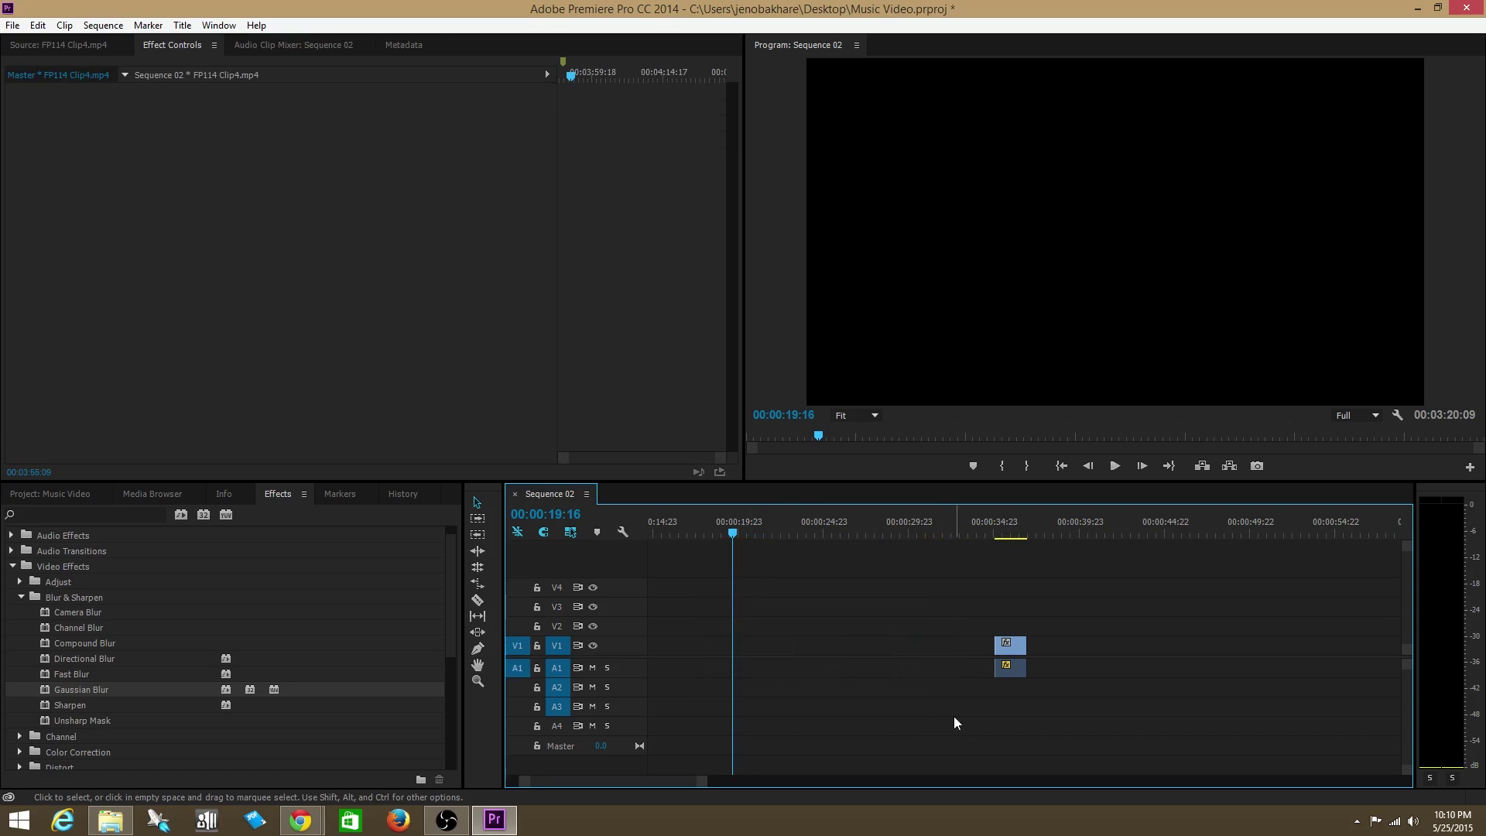
drag(1014, 658, 1141, 648)
drag(747, 647, 891, 654)
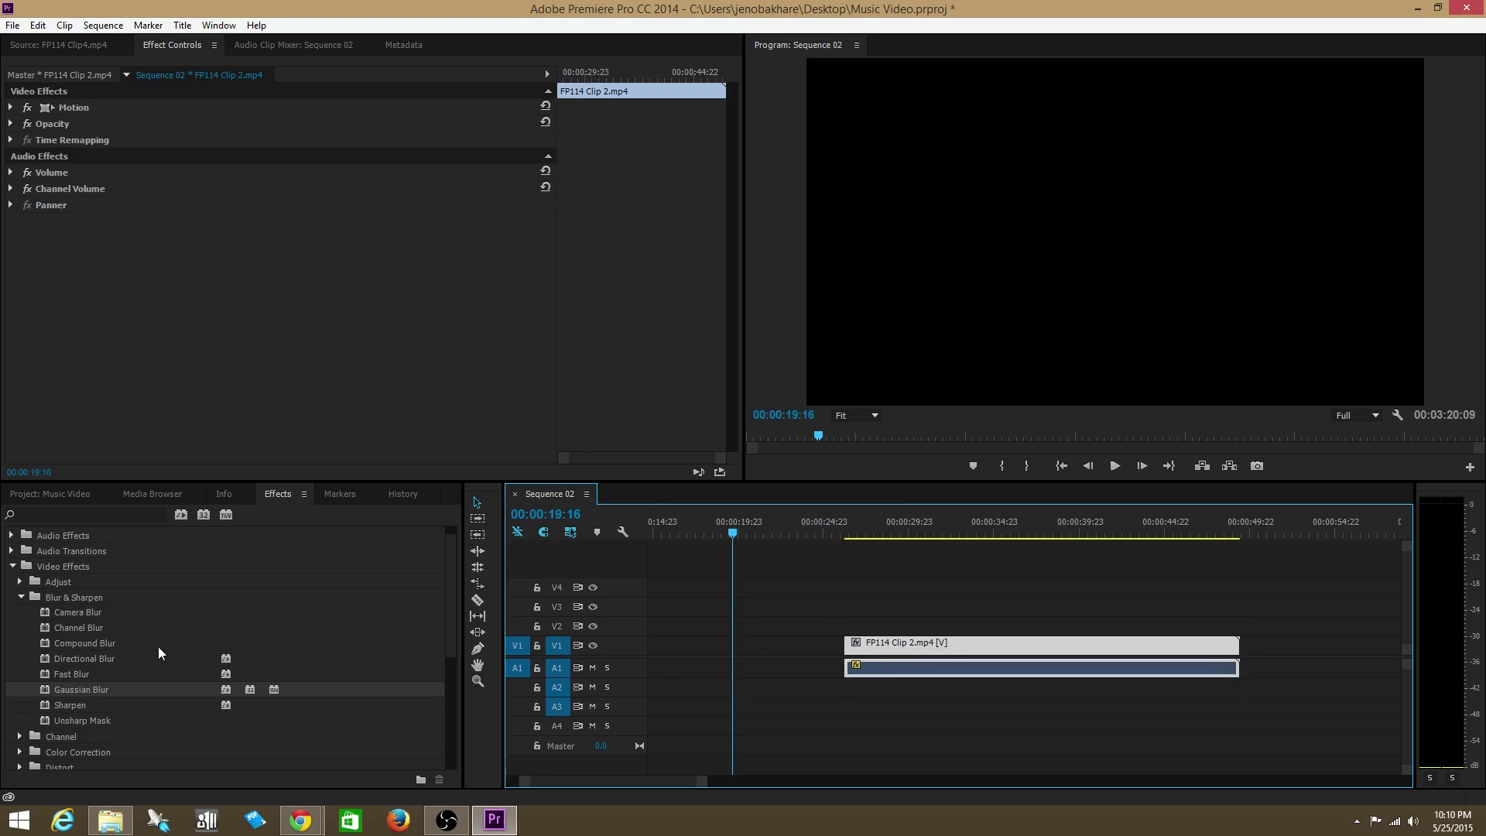
- Place FP114 Clip1 from the project on V1 and A1 ahead of FP114 Clip 2, leaving about a one-second gap between them
click(50, 493)
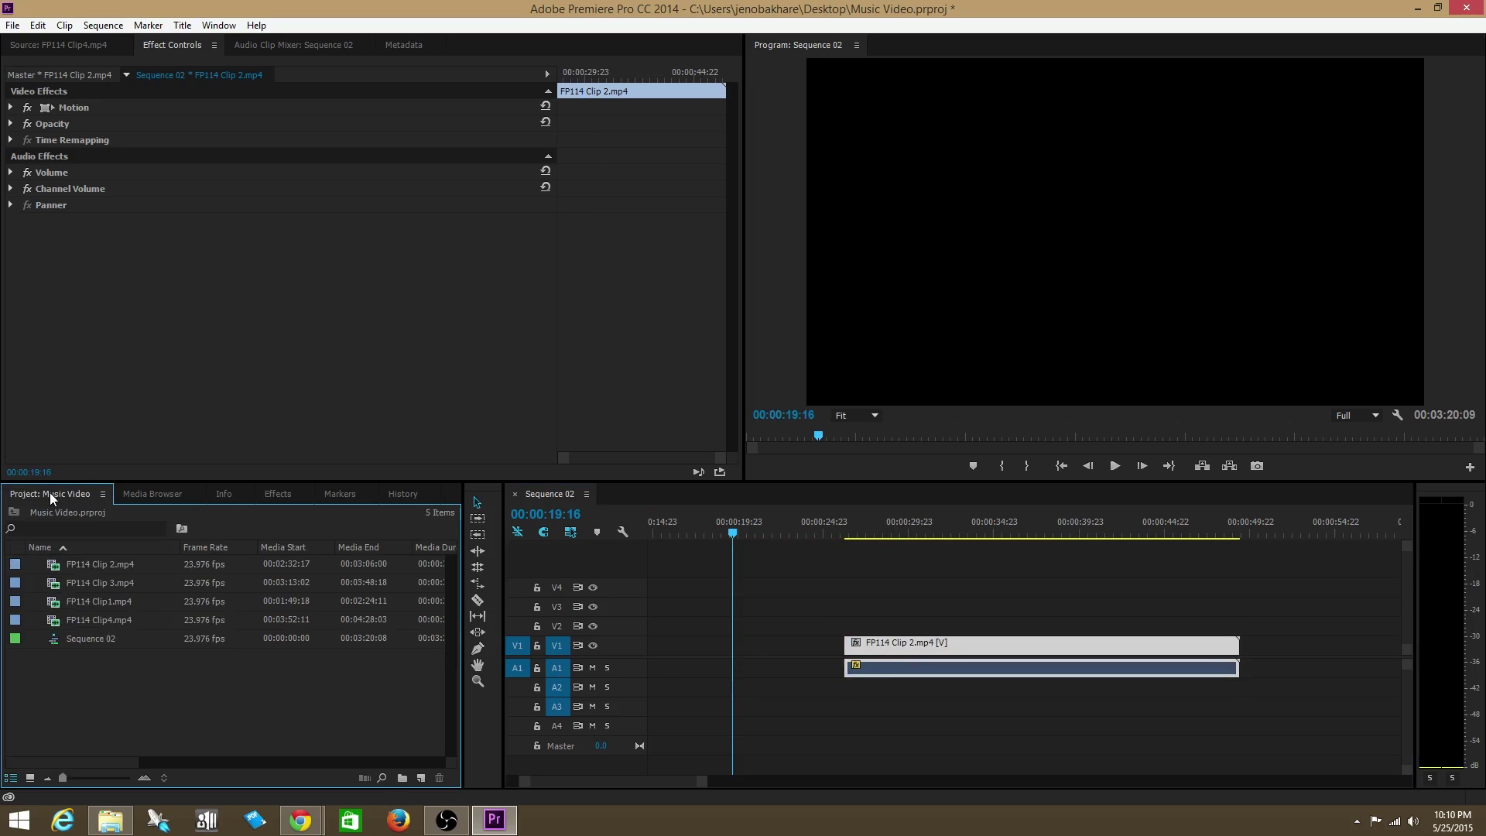
drag(54, 603, 695, 628)
scroll(791, 627, down, 3)
mouse_move(781, 647)
mouse_down()
mouse_move(1175, 643)
mouse_move(770, 626)
mouse_move(784, 626)
mouse_up()
drag(1124, 650, 850, 648)
drag(724, 628, 839, 639)
scroll(751, 658, up, 3)
scroll(828, 641, down, 1)
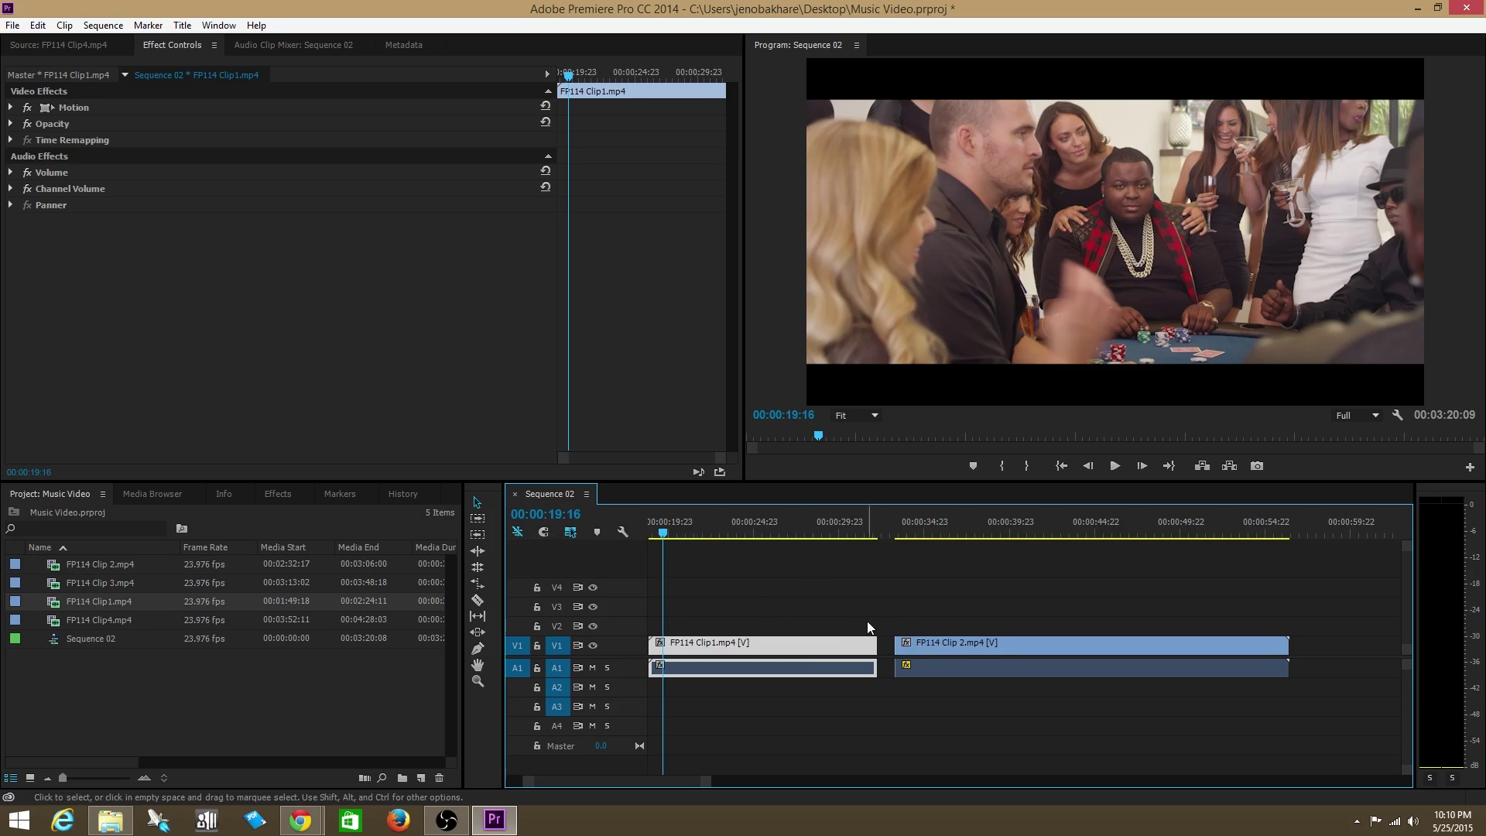
- Turn snapping off and shift FP114 Clip 2 freely until it sits just after the end of FP114 Clip1
click(544, 531)
drag(930, 643, 962, 656)
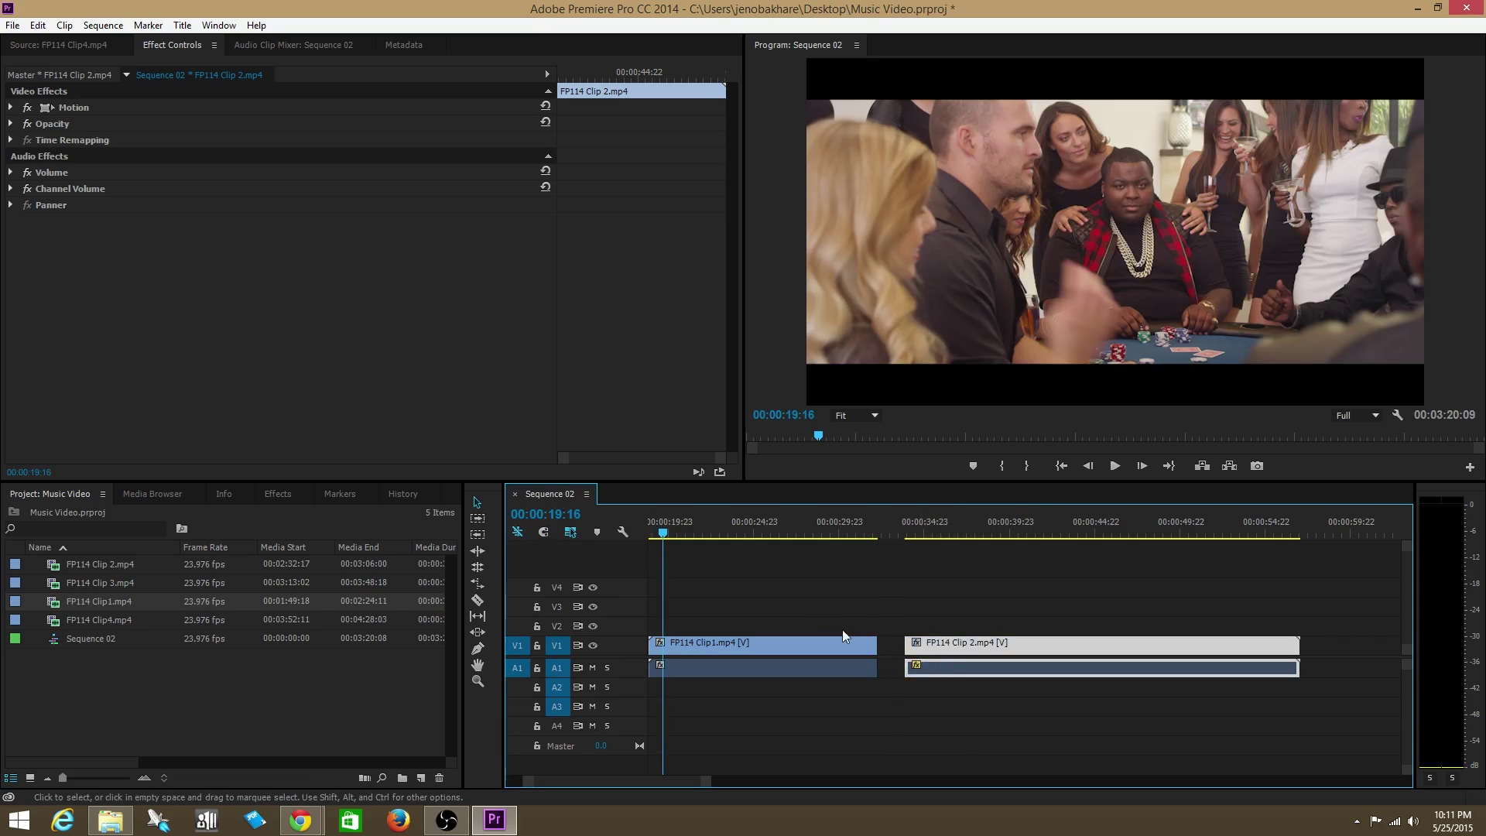
drag(957, 644, 929, 652)
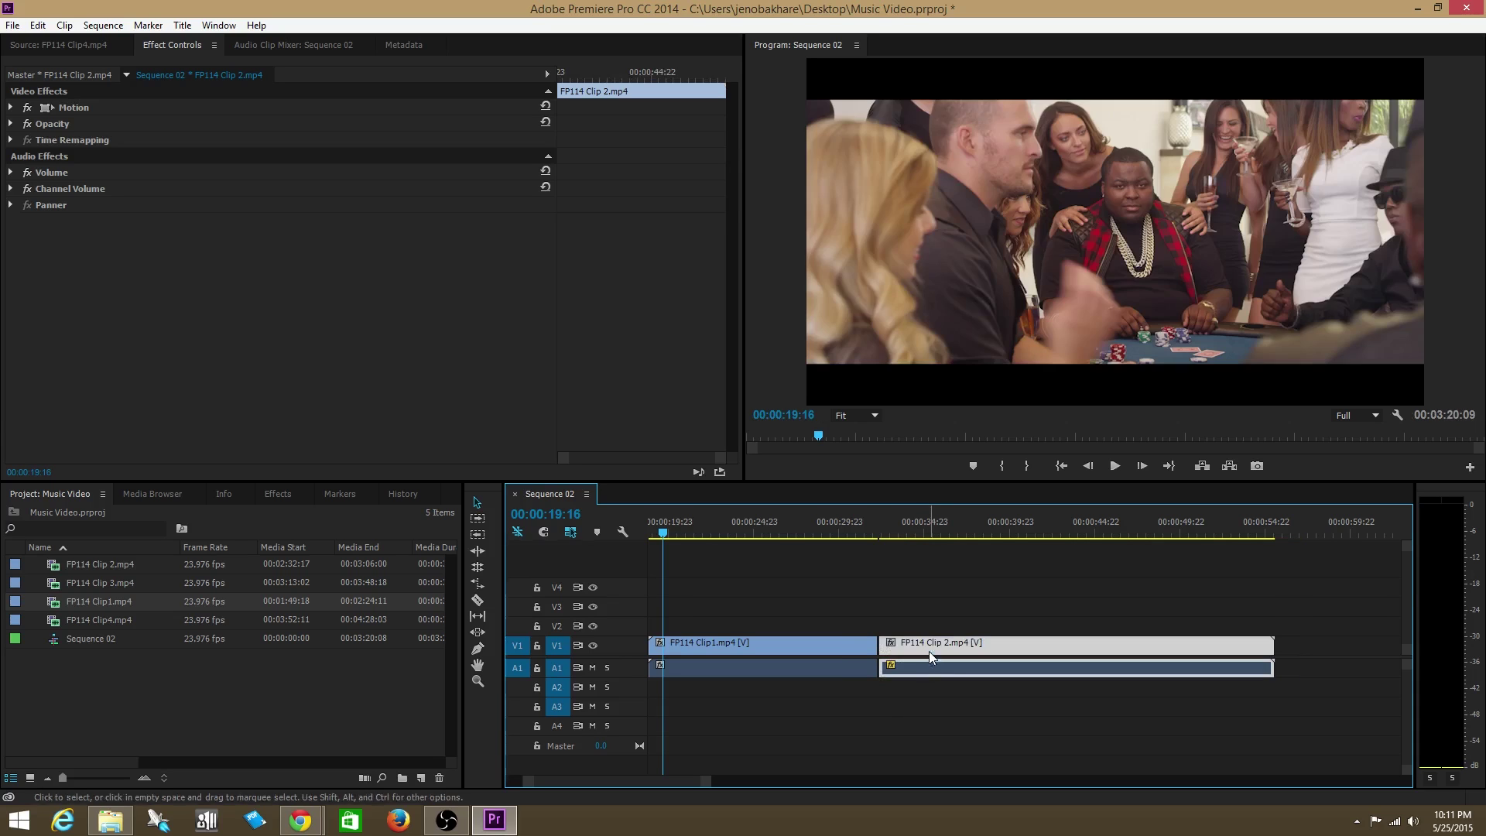
mouse_move(709, 784)
mouse_down()
mouse_move(661, 790)
mouse_move(729, 782)
mouse_move(676, 778)
mouse_move(724, 774)
mouse_move(698, 778)
mouse_move(713, 783)
mouse_up()
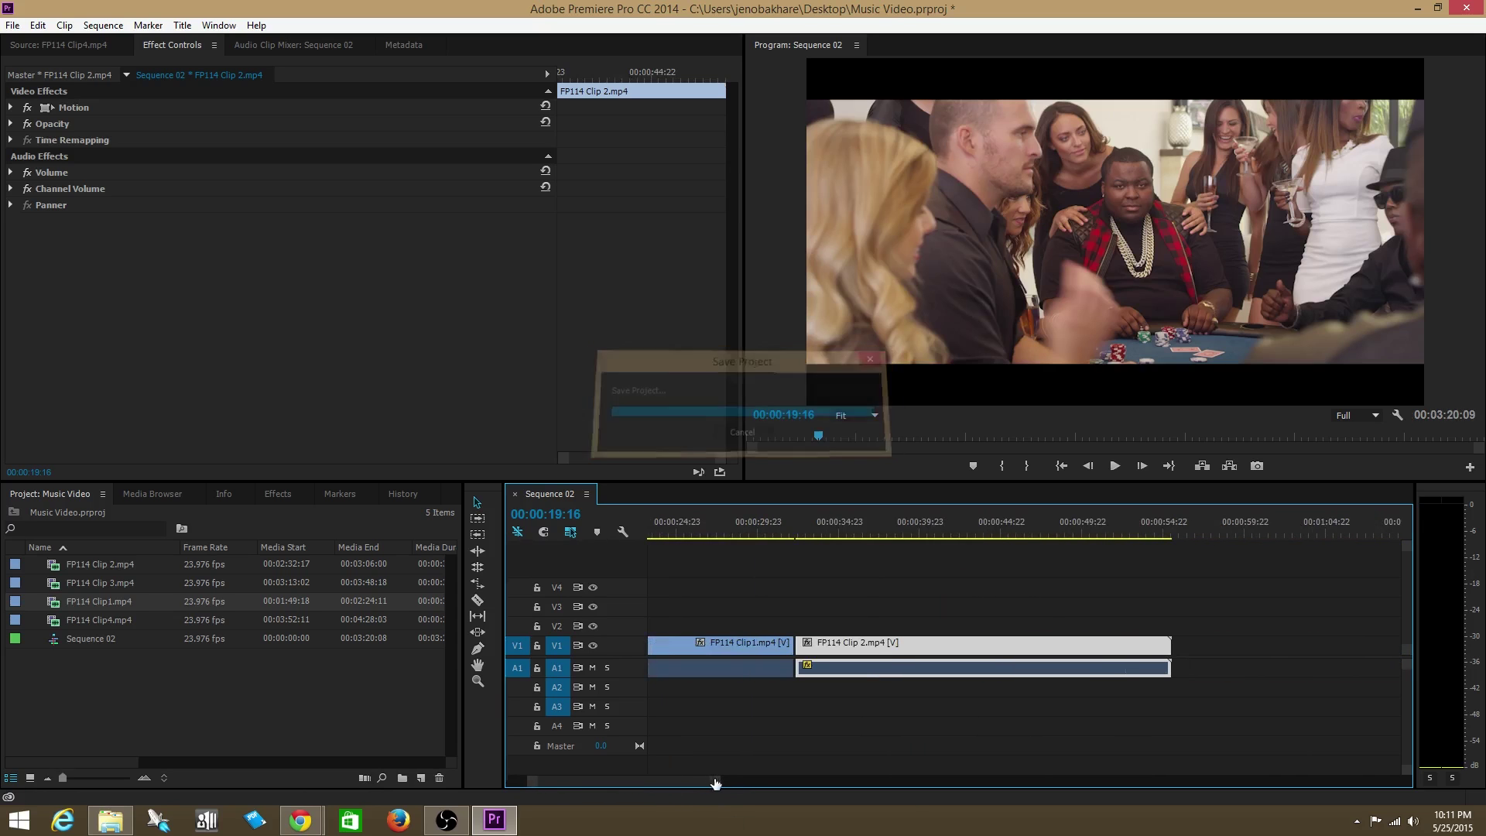
drag(713, 784, 679, 778)
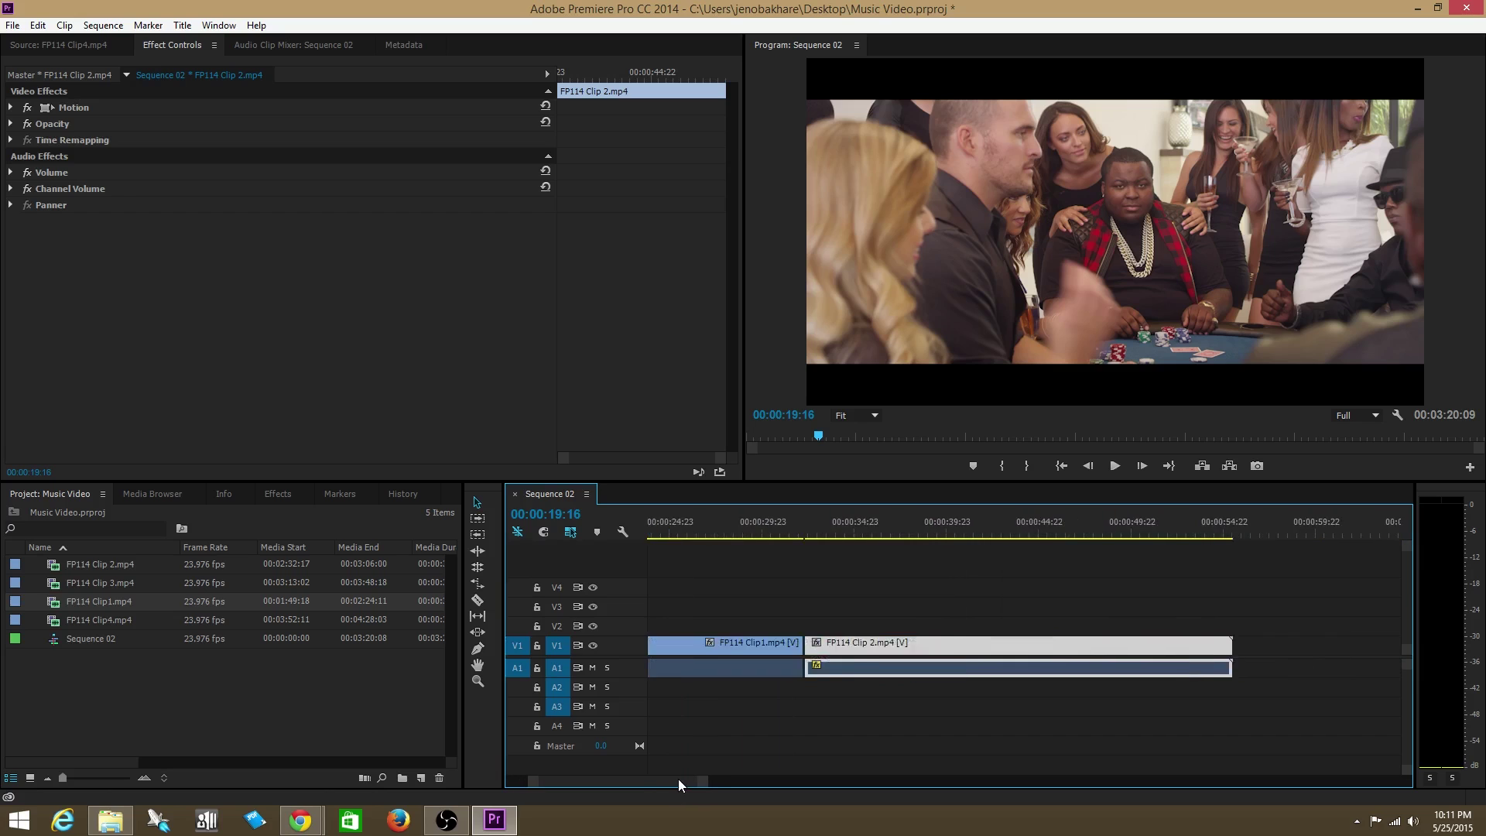
- Turn snapping back on and snap the start of FP114 Clip 2 flush to the end of FP114 Clip1
click(544, 533)
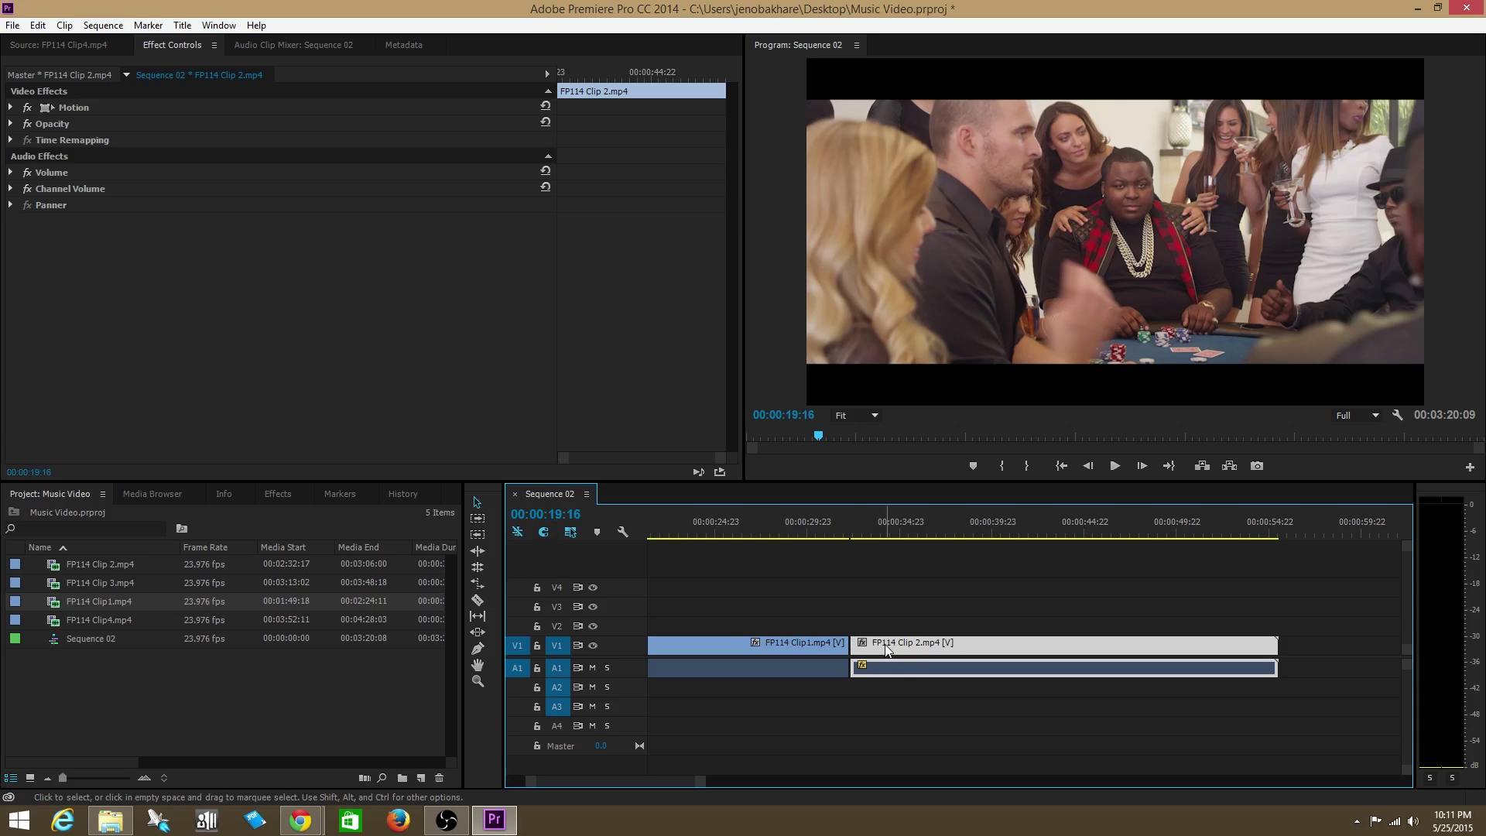
drag(887, 649, 880, 645)
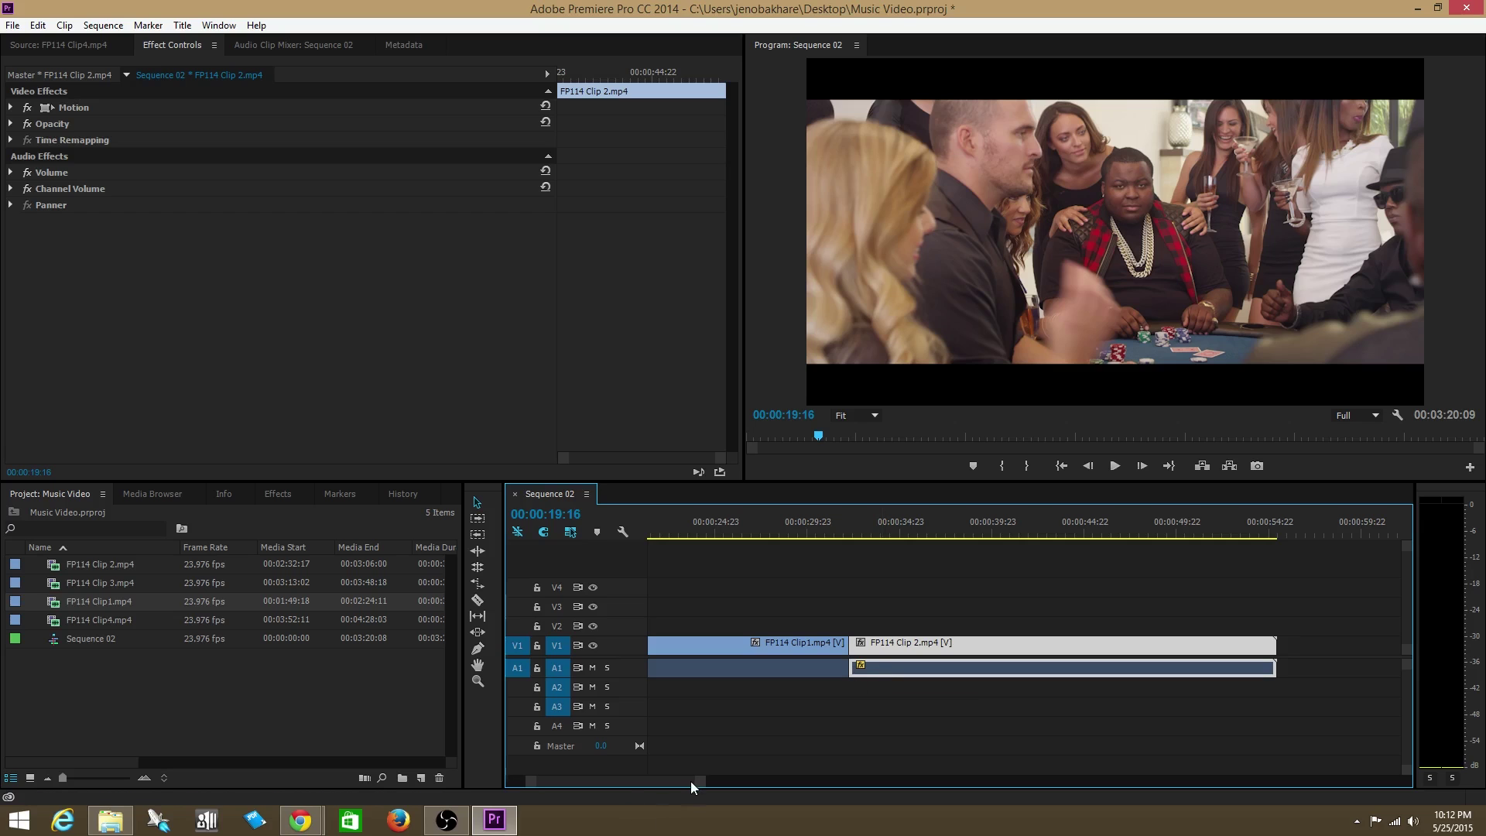
drag(699, 781, 778, 774)
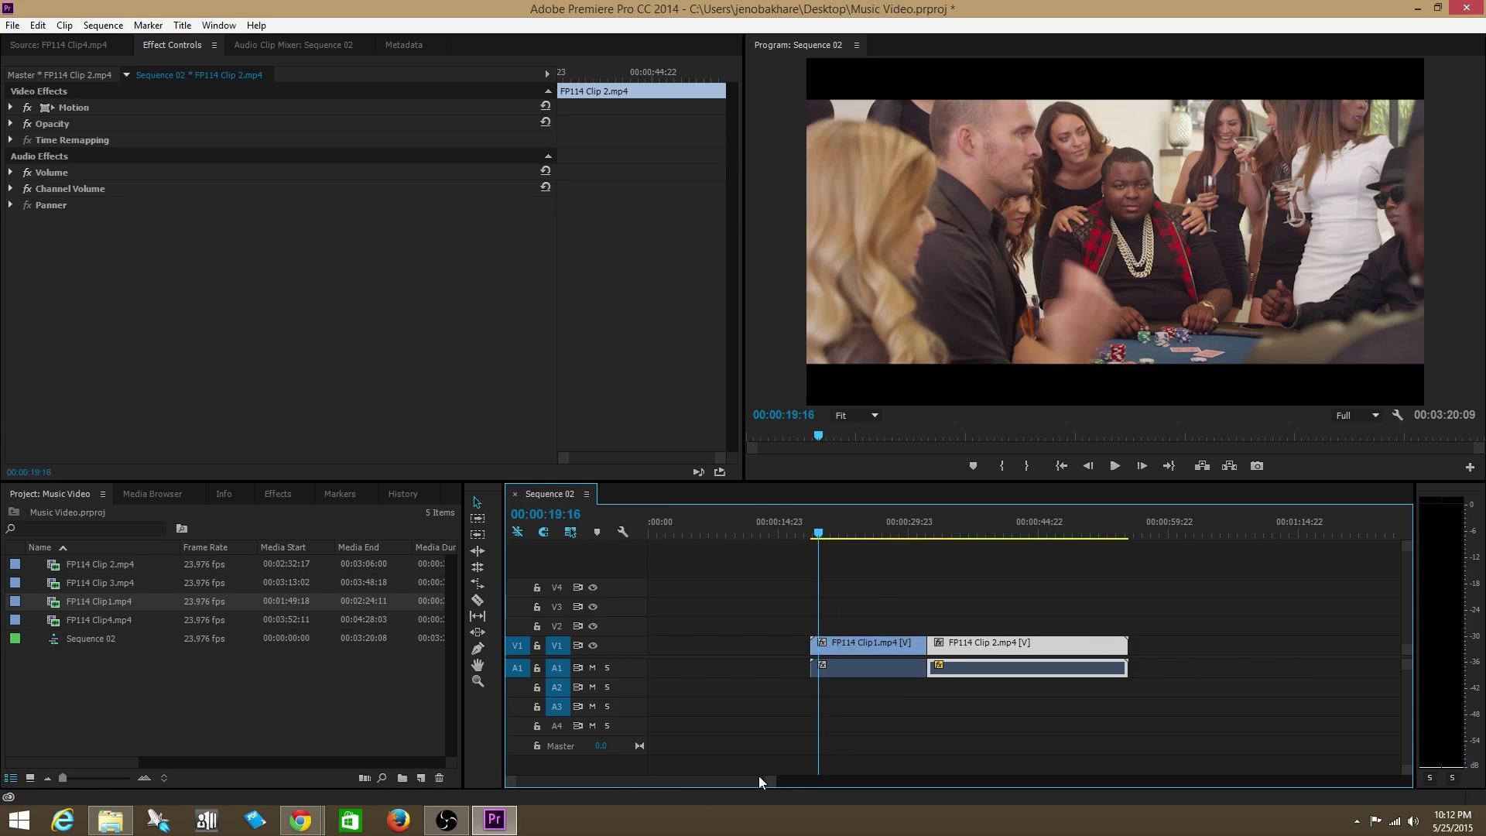